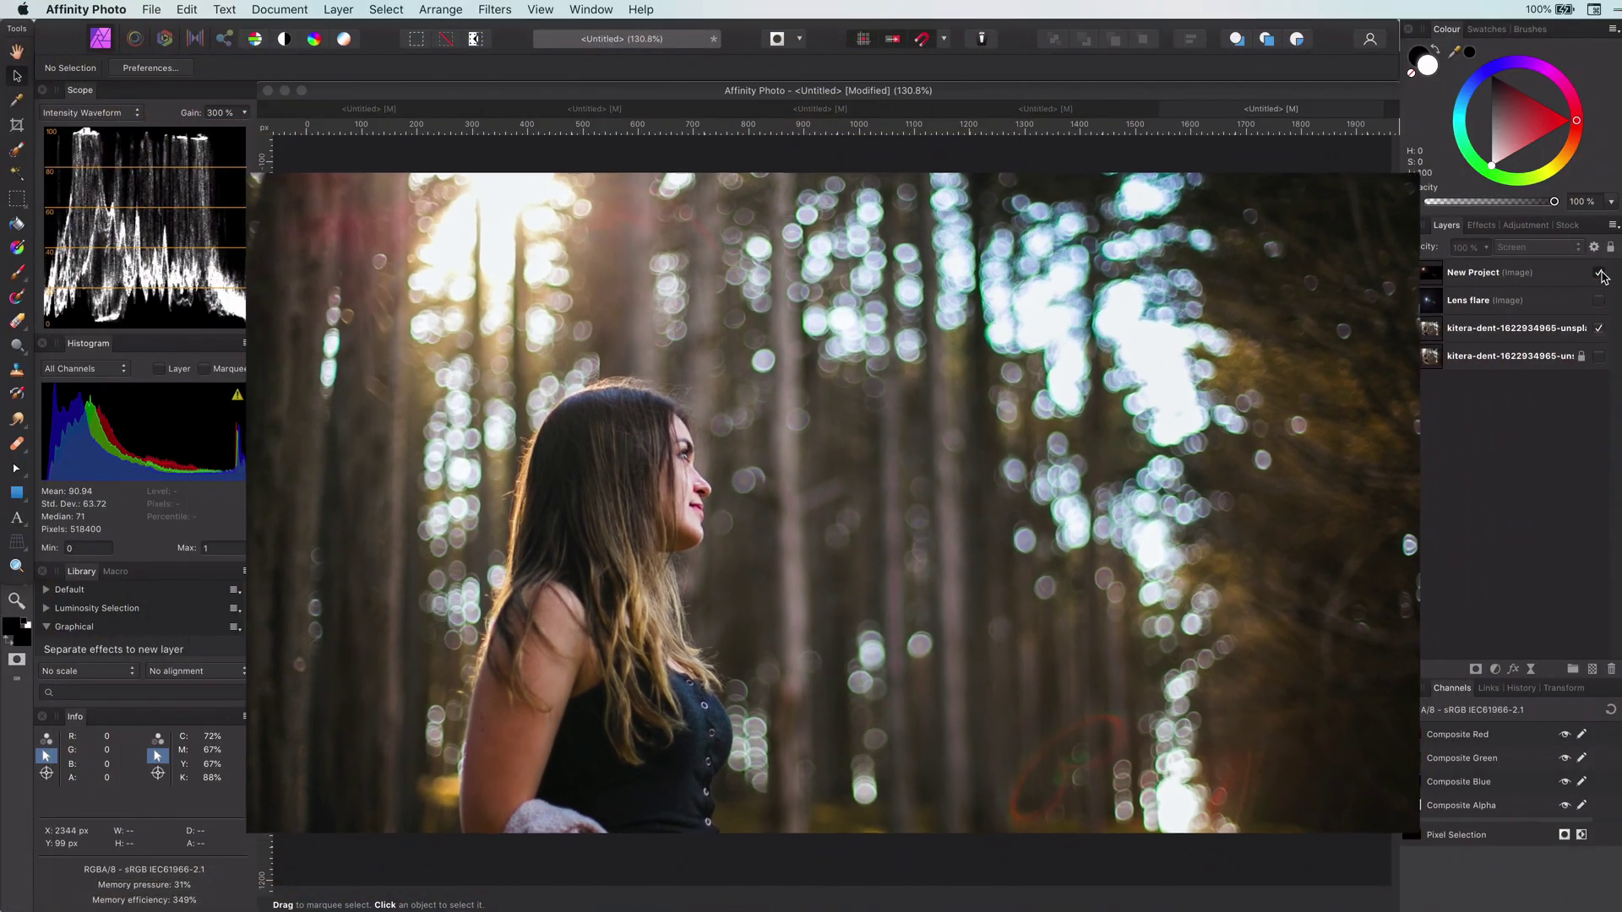
- Toggle the visibility of the New Project flare layer to compare the photo with and without the lens flare
click(1601, 272)
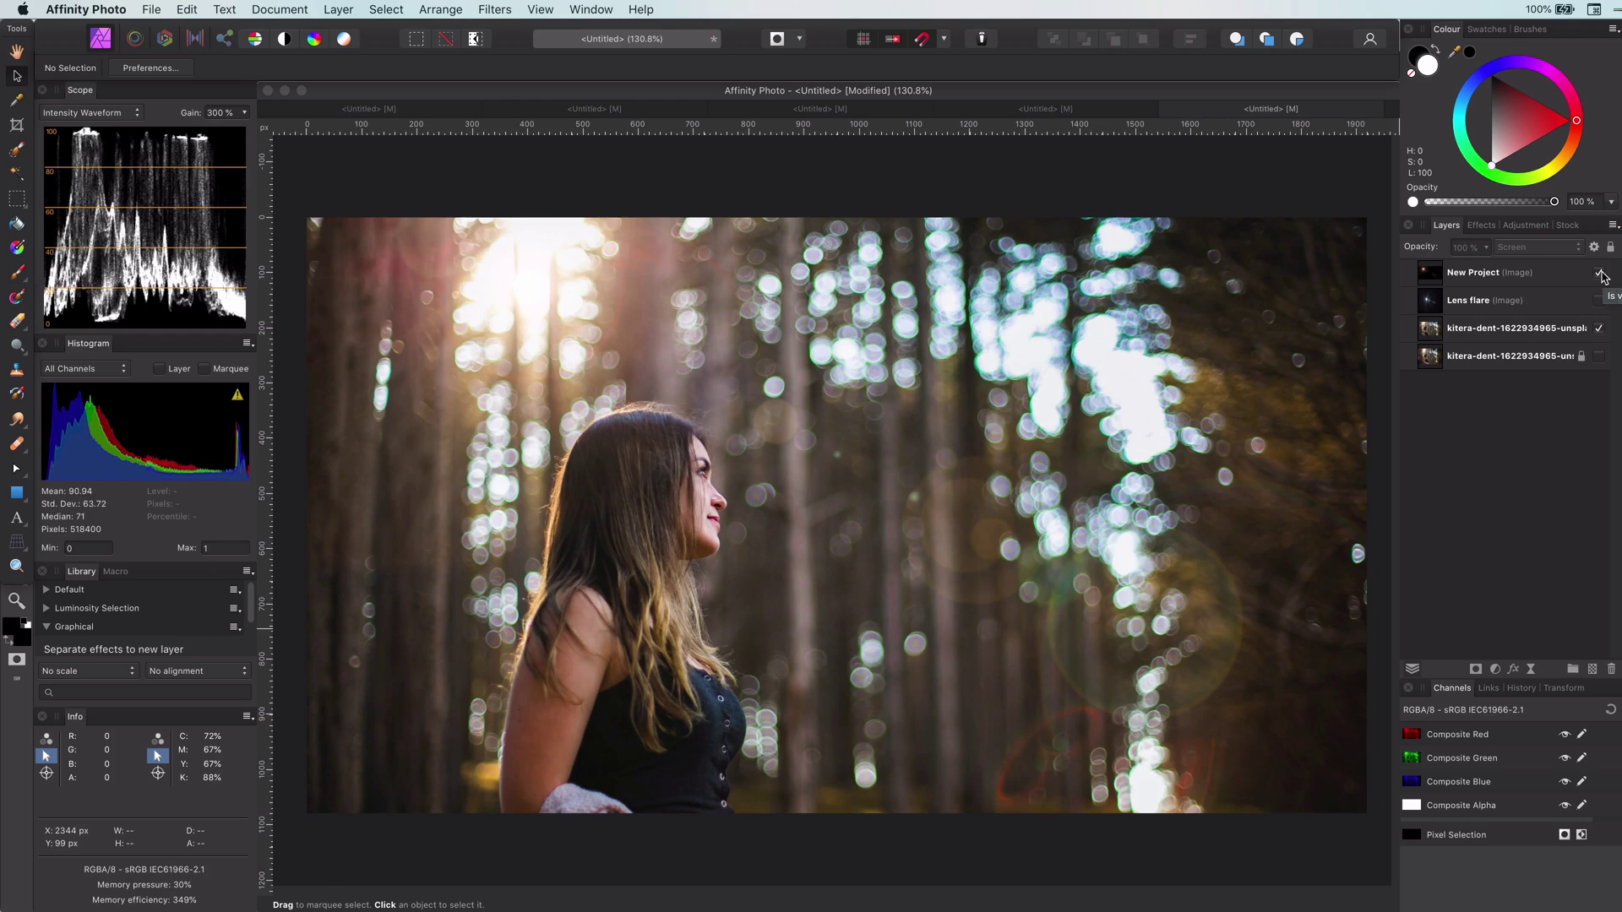
click(1600, 272)
click(1601, 272)
click(1601, 272)
click(1601, 272)
- Set the New Project layer's blend mode to Normal and move the flare image down over the photo
click(1503, 271)
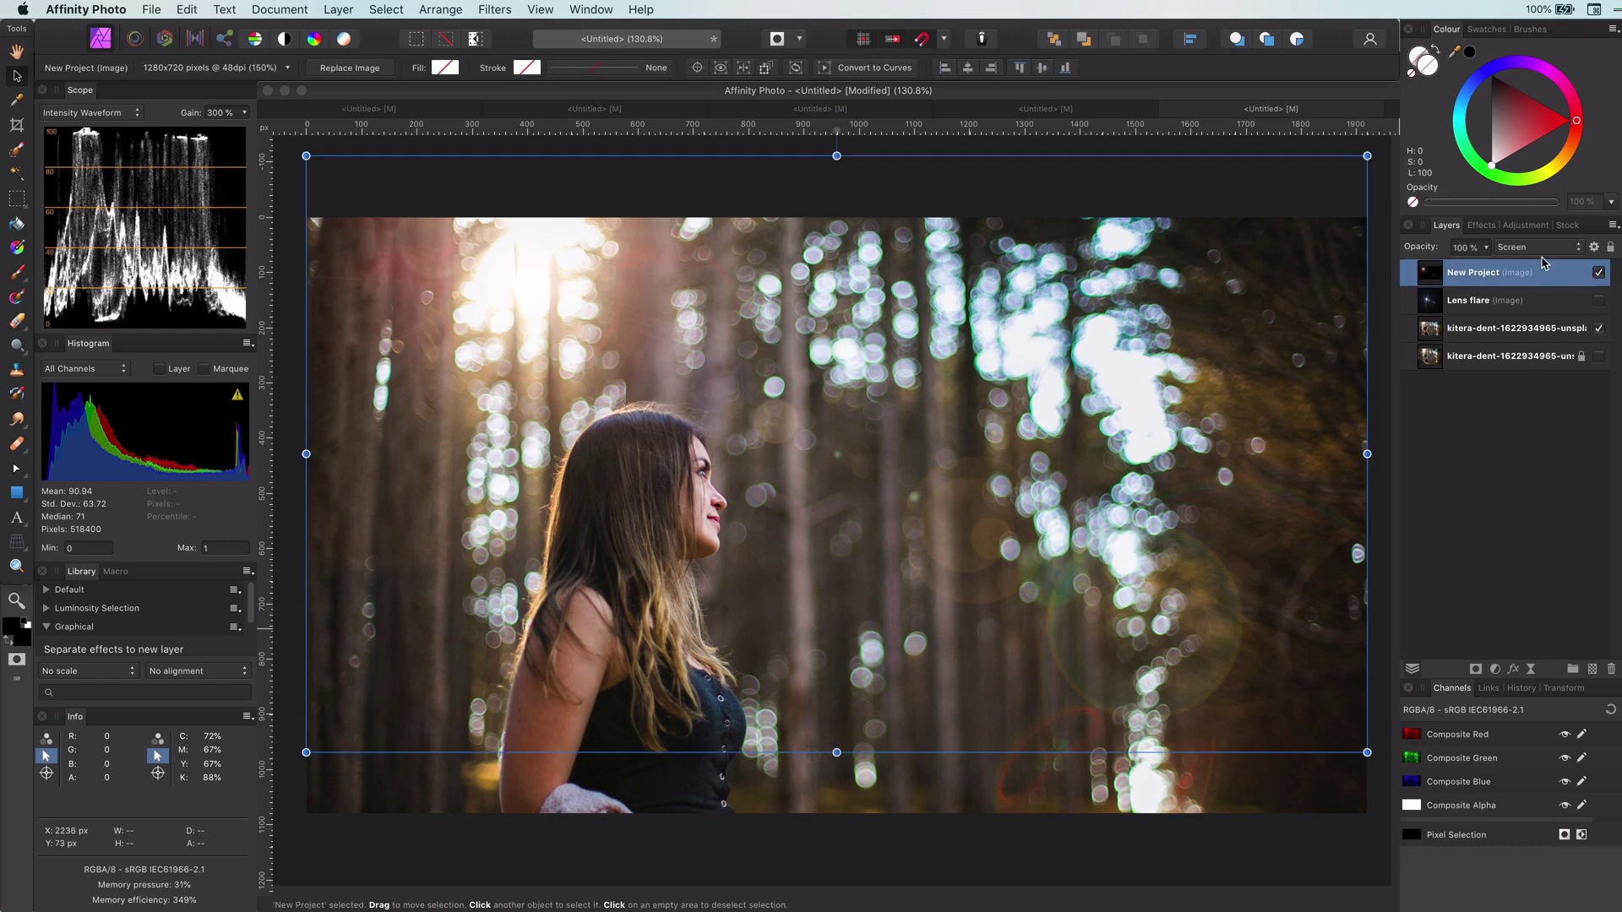
click(1535, 249)
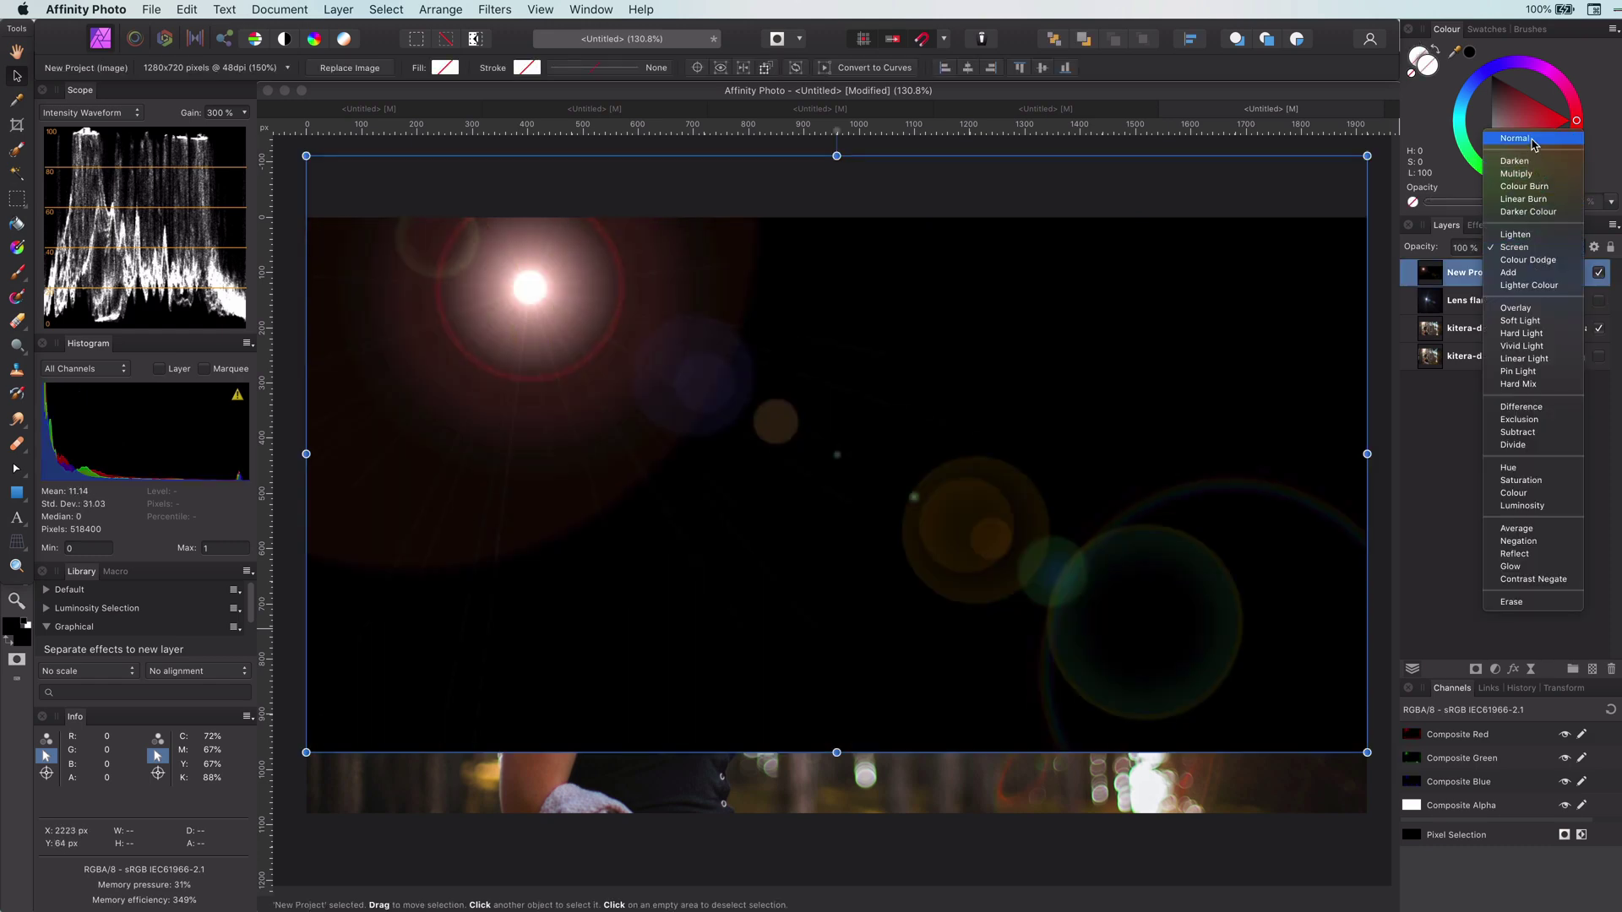
click(1534, 141)
drag(789, 598, 786, 651)
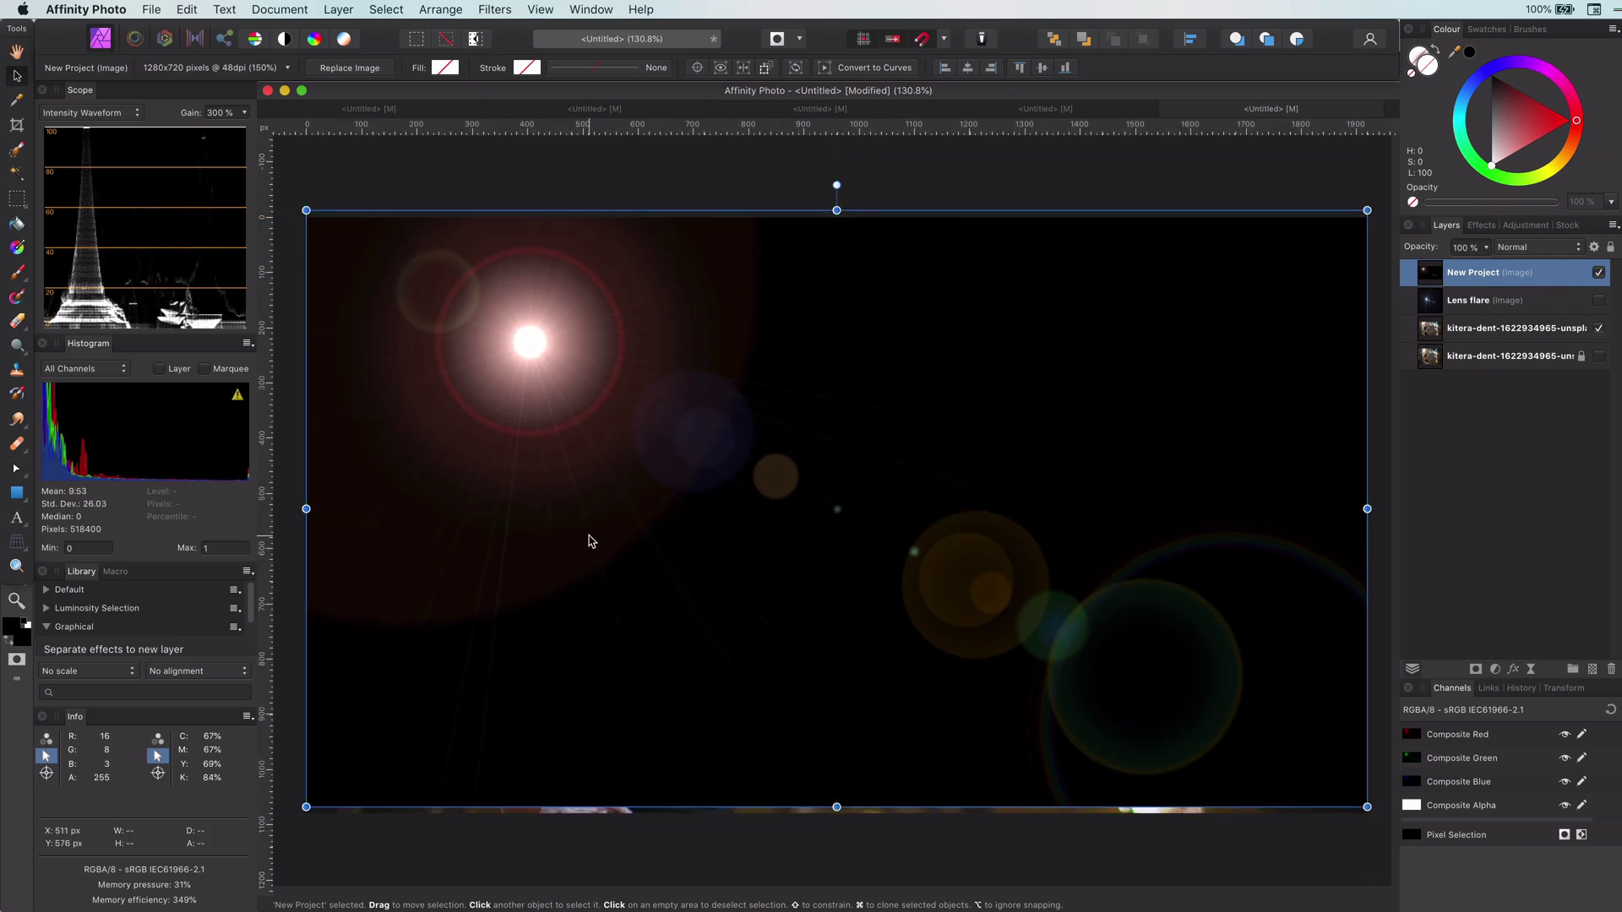
- Examine the lens flare up close, from the bright light source and red ring to the coloured ghost circles
scroll(589, 540, up, 5)
scroll(590, 541, up, 5)
scroll(589, 541, left, 5)
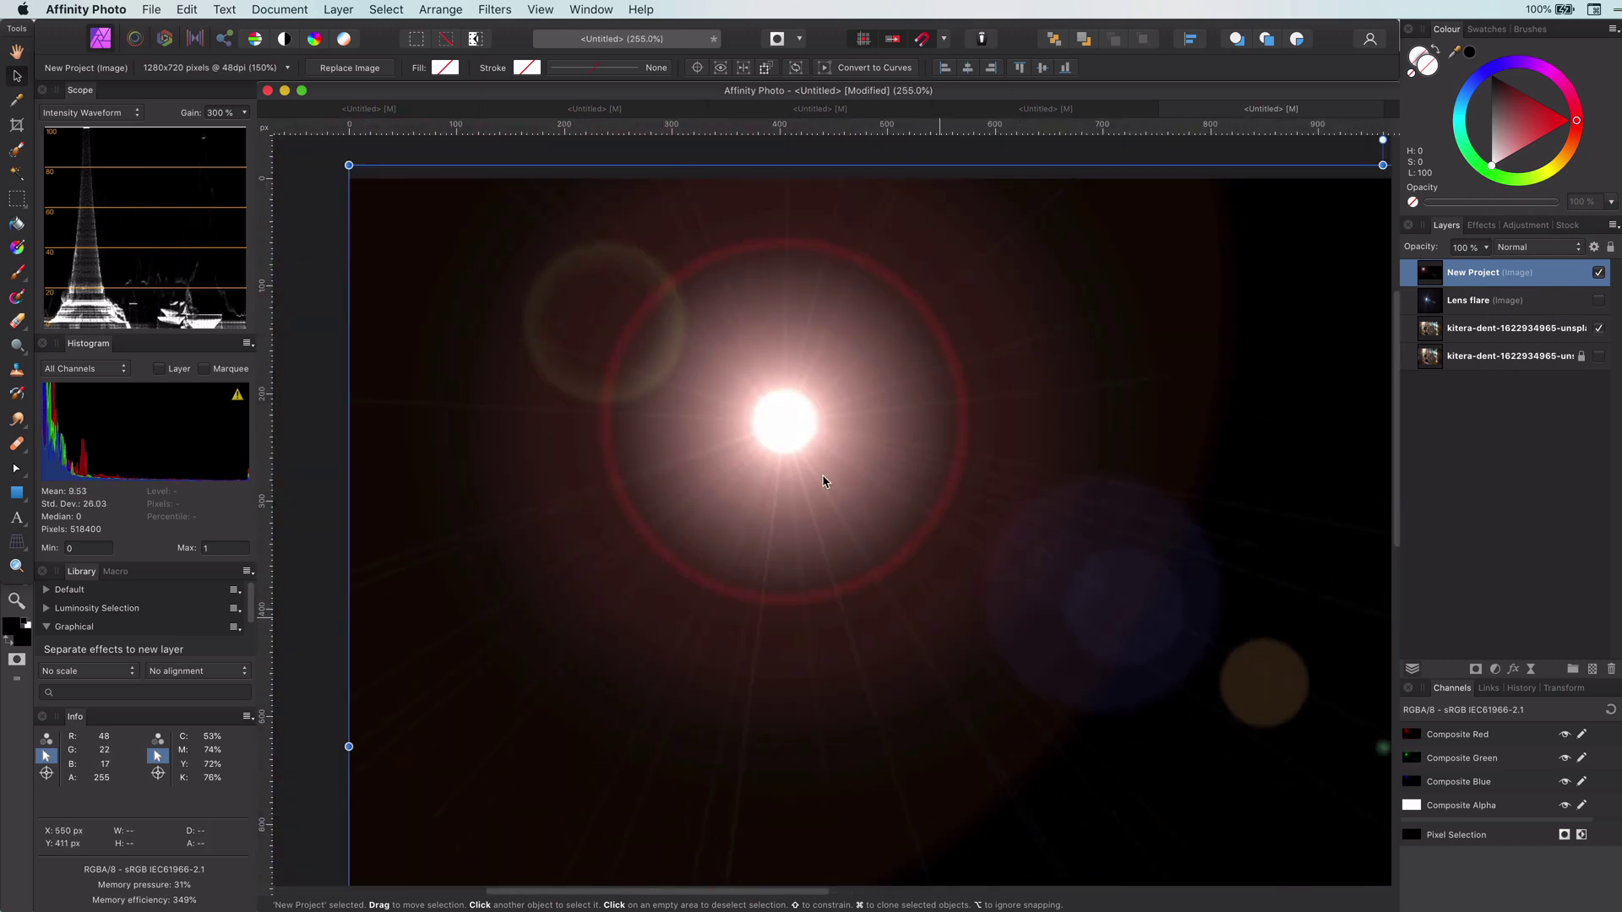
scroll(1113, 591, down, 5)
scroll(1113, 591, right, 10)
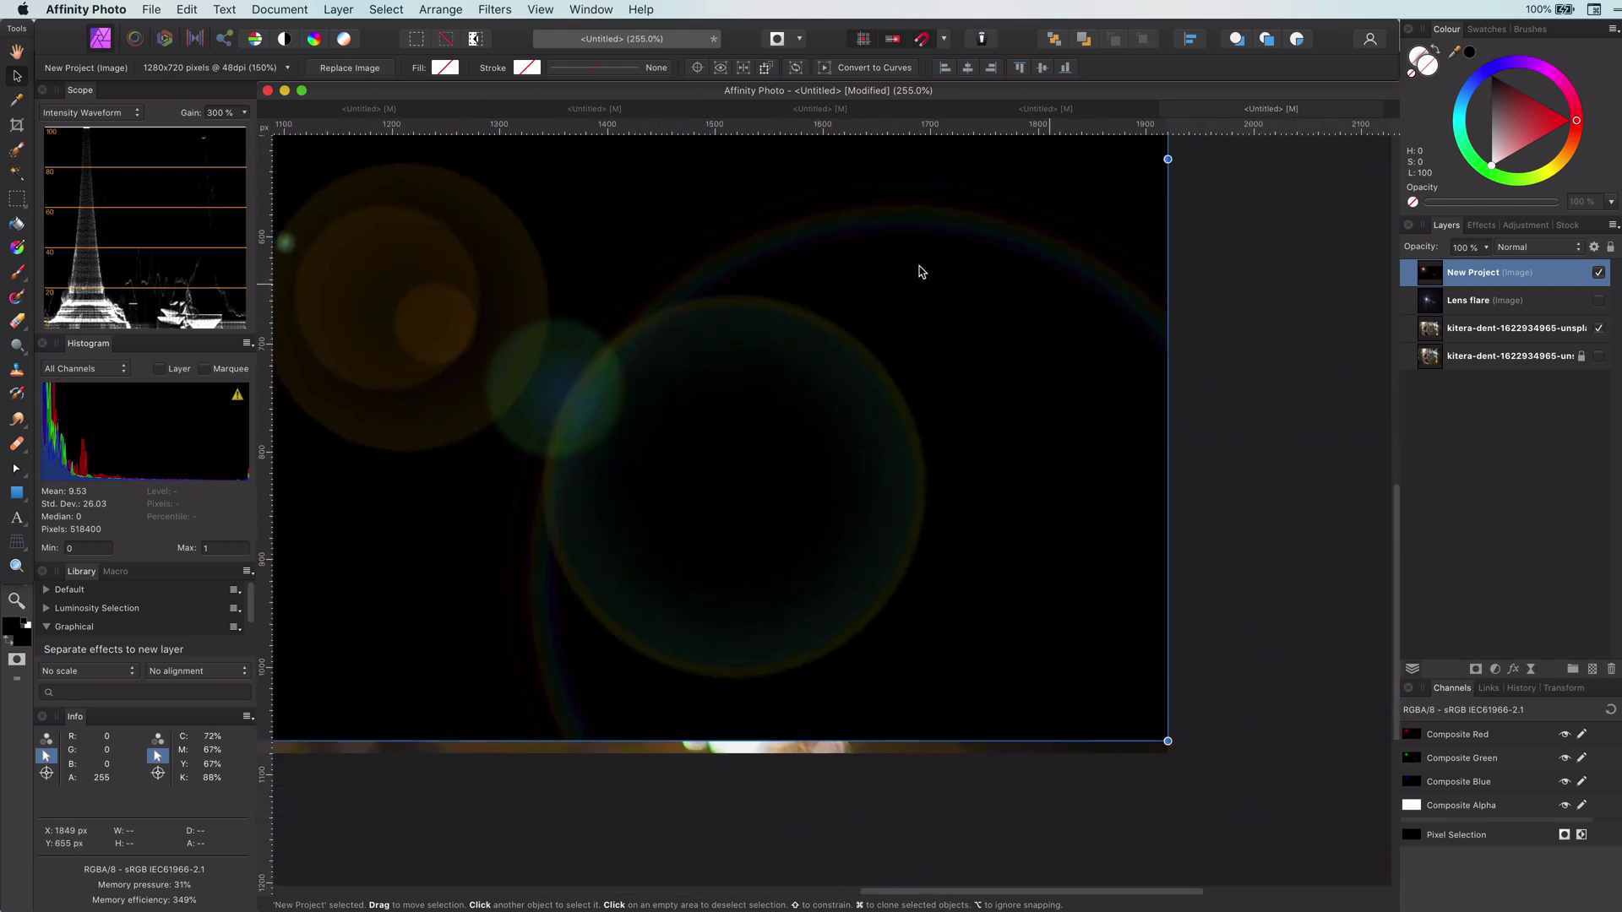
scroll(839, 399, up, 5)
scroll(838, 399, left, 10)
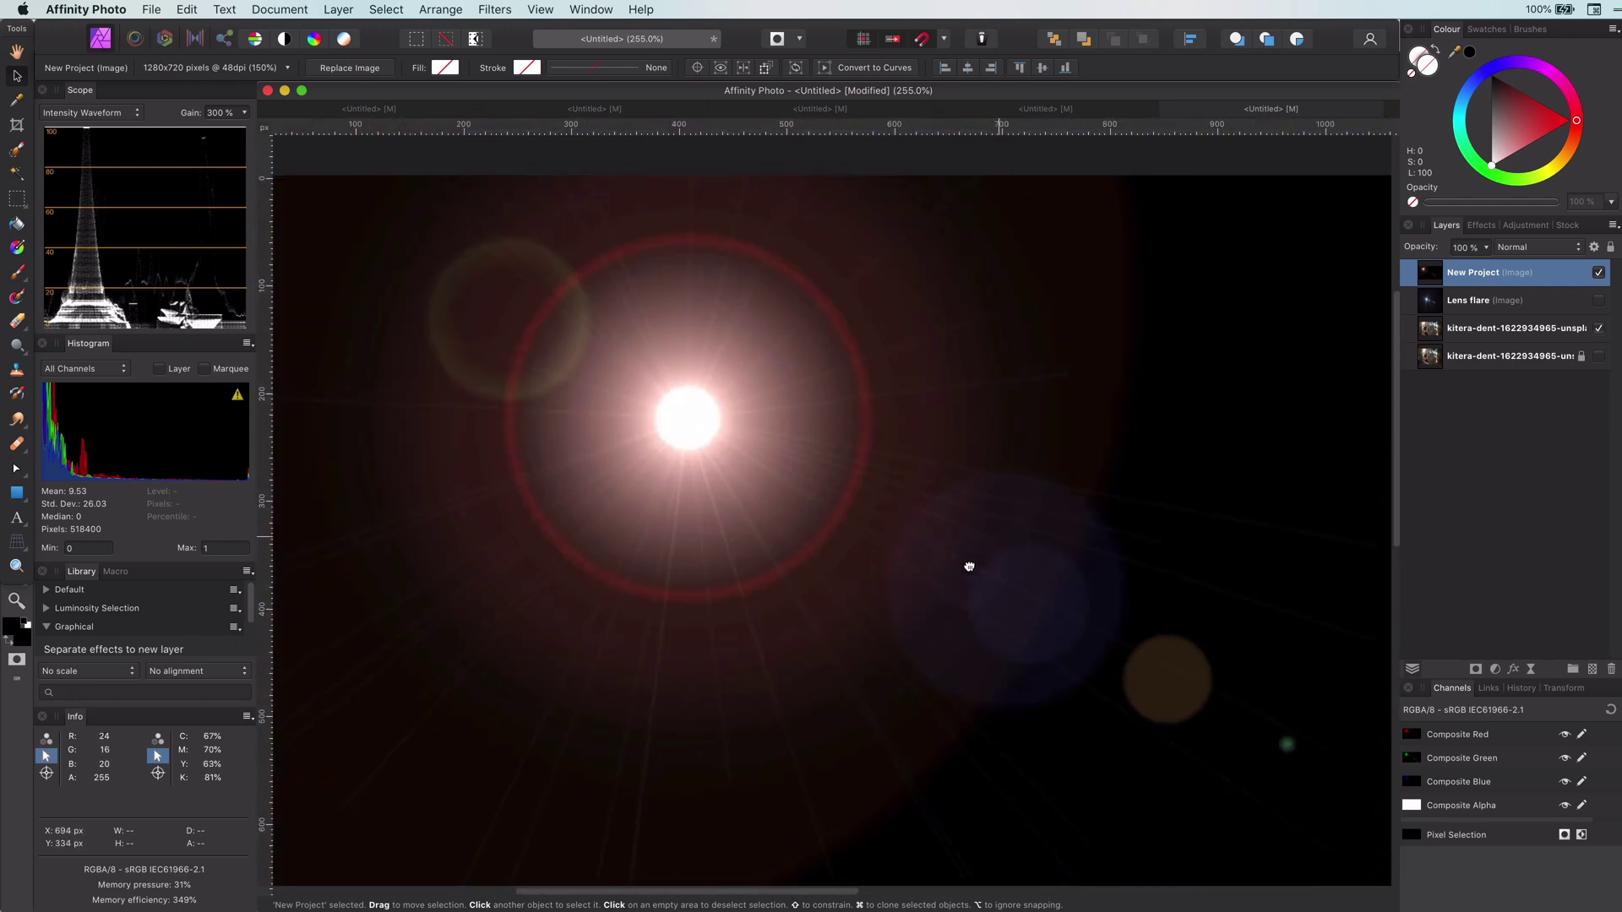
scroll(915, 431, down, 5)
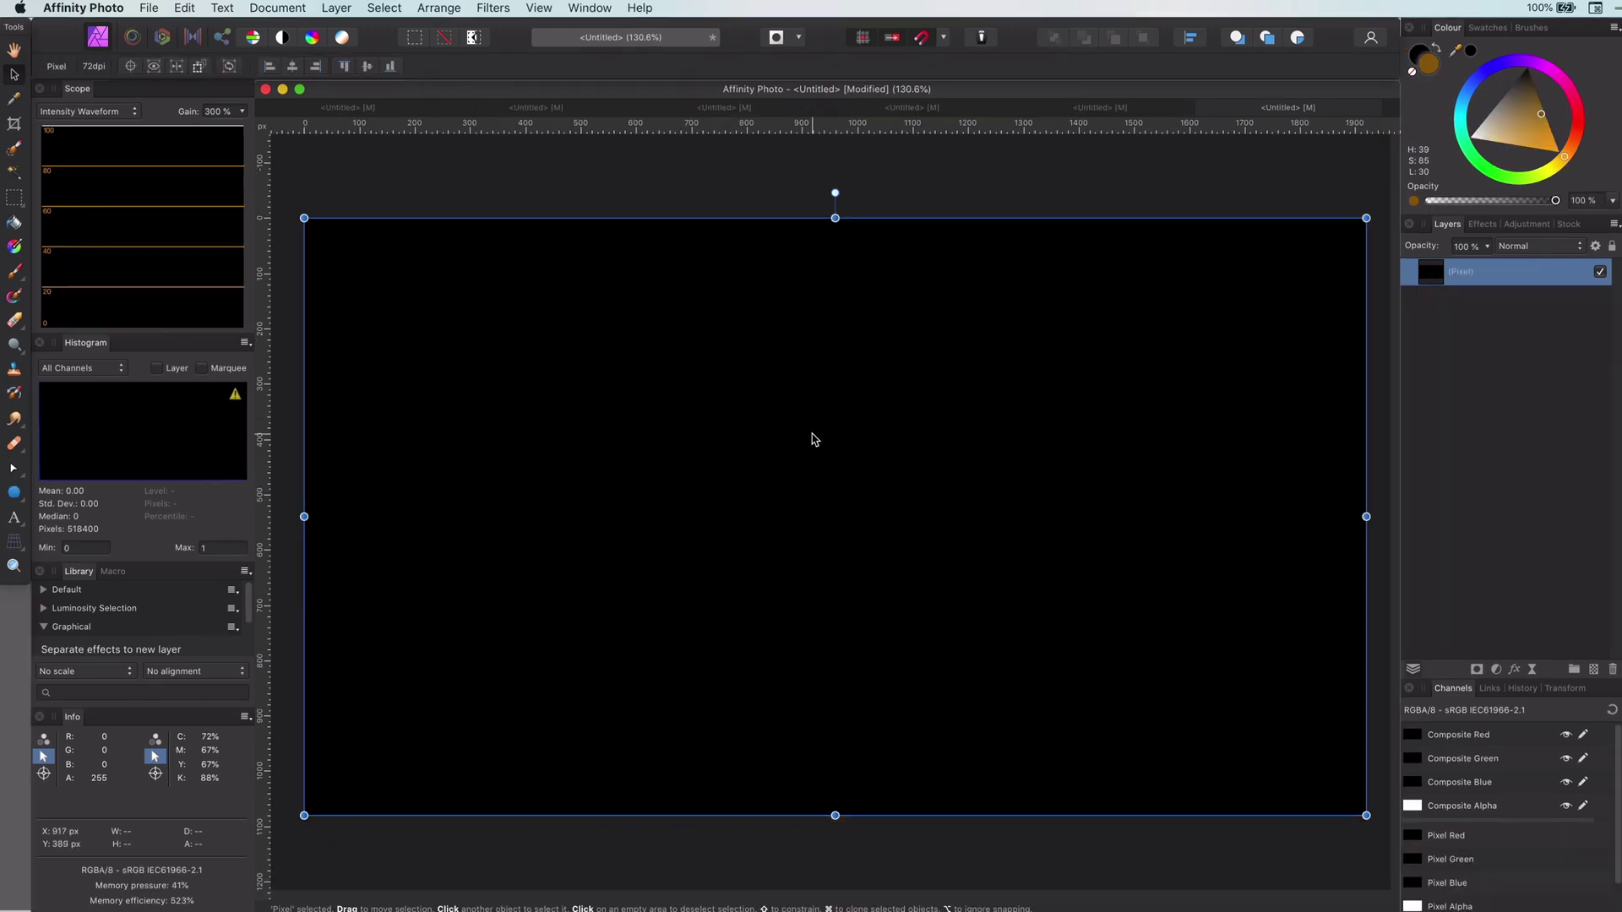
- Draw a circle about 630 px wide near the middle of the black canvas and fill it with bright orange (H 39, S 100, L 50)
click(284, 199)
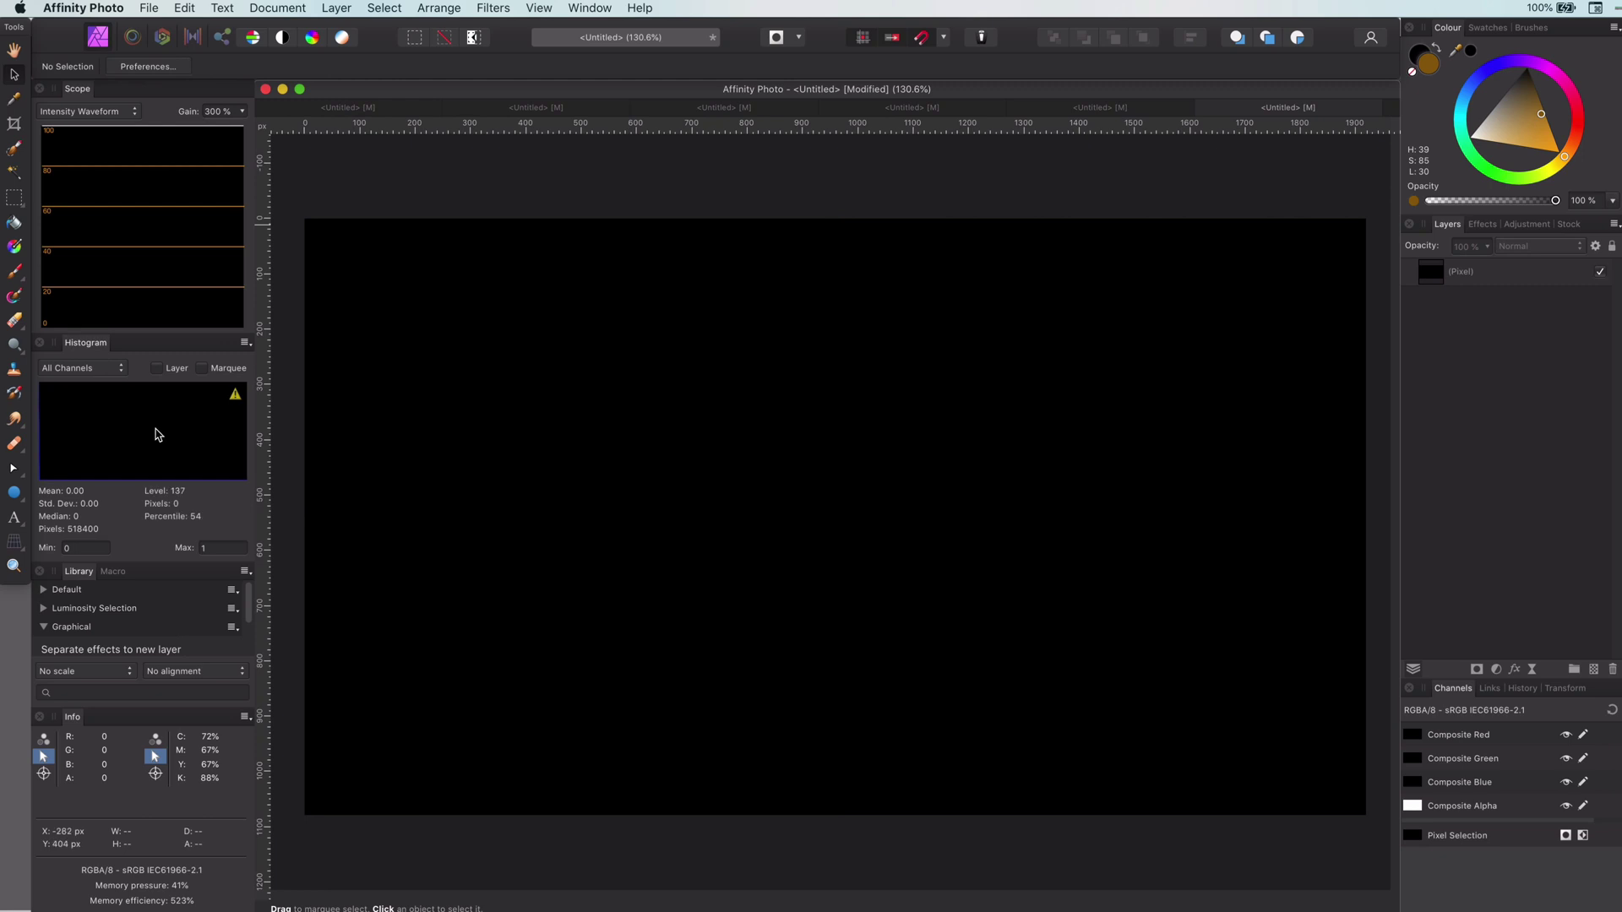
click(13, 491)
click(85, 518)
drag(678, 360, 1097, 642)
drag(1540, 114, 1580, 190)
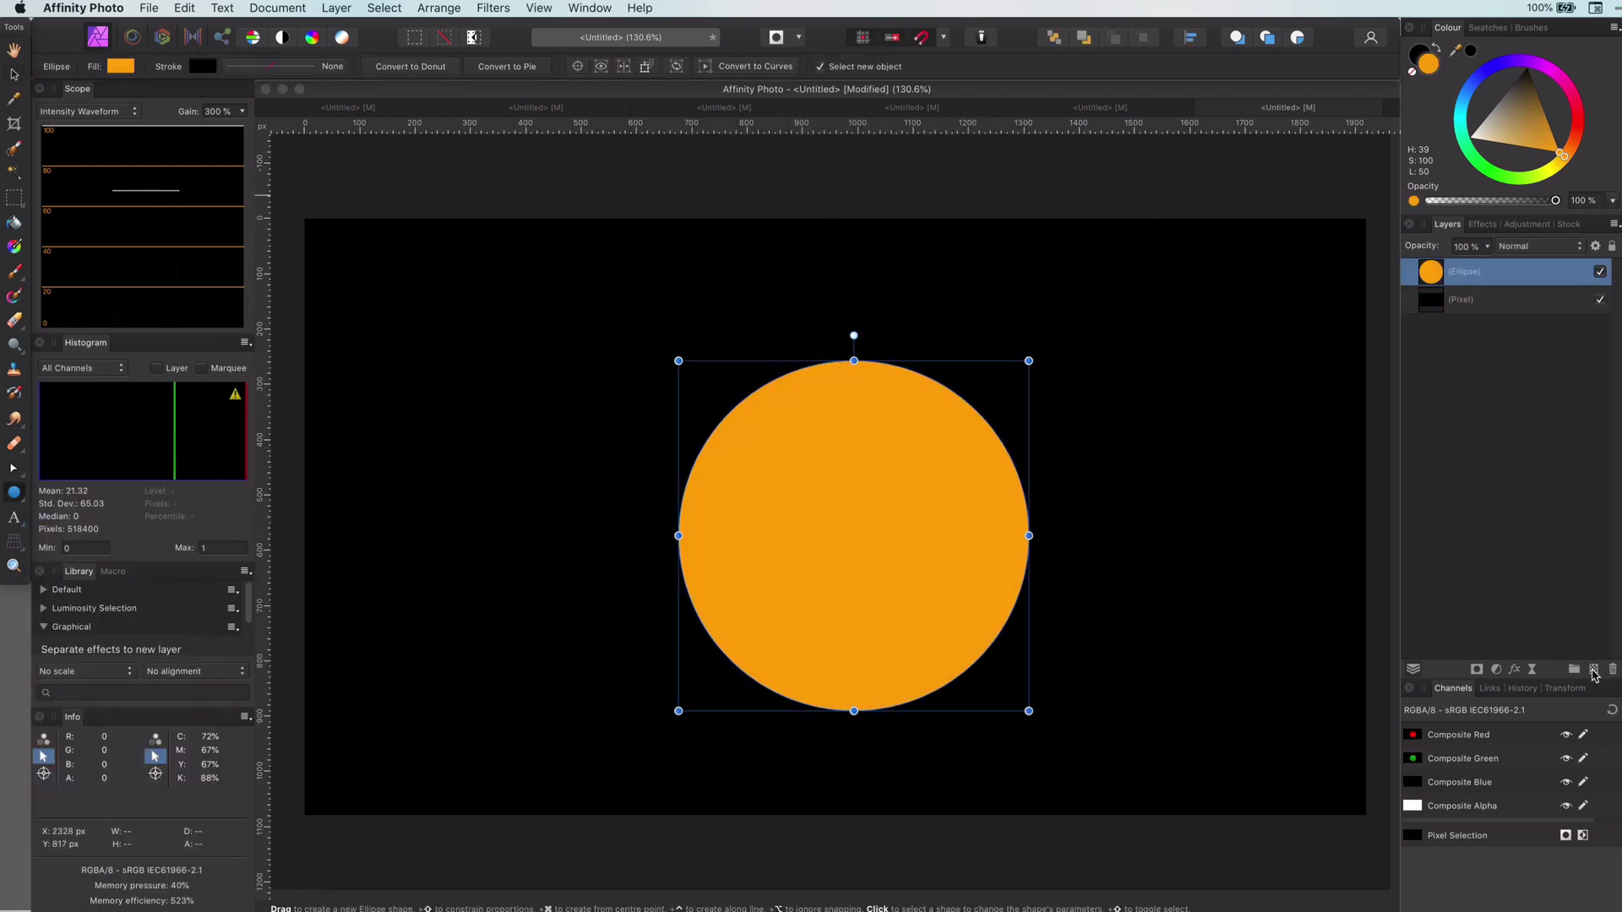
- Add a live Gaussian Blur with a 7.9 px radius to the circle and set the blur layer's opacity to 90 %
click(1531, 670)
click(1559, 680)
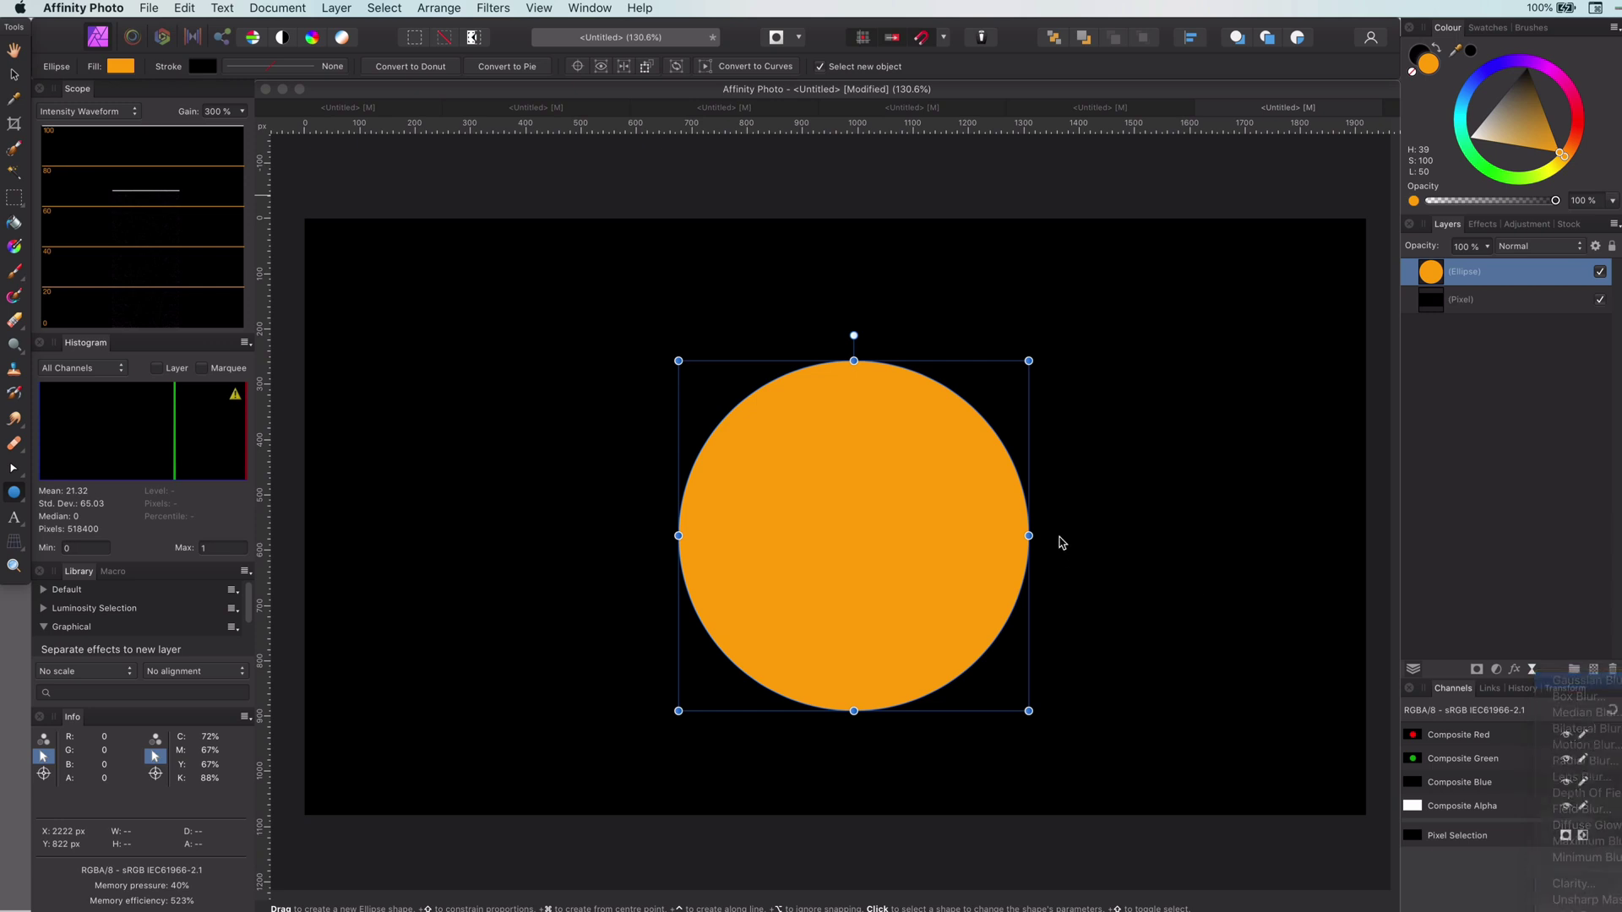
drag(720, 835, 777, 835)
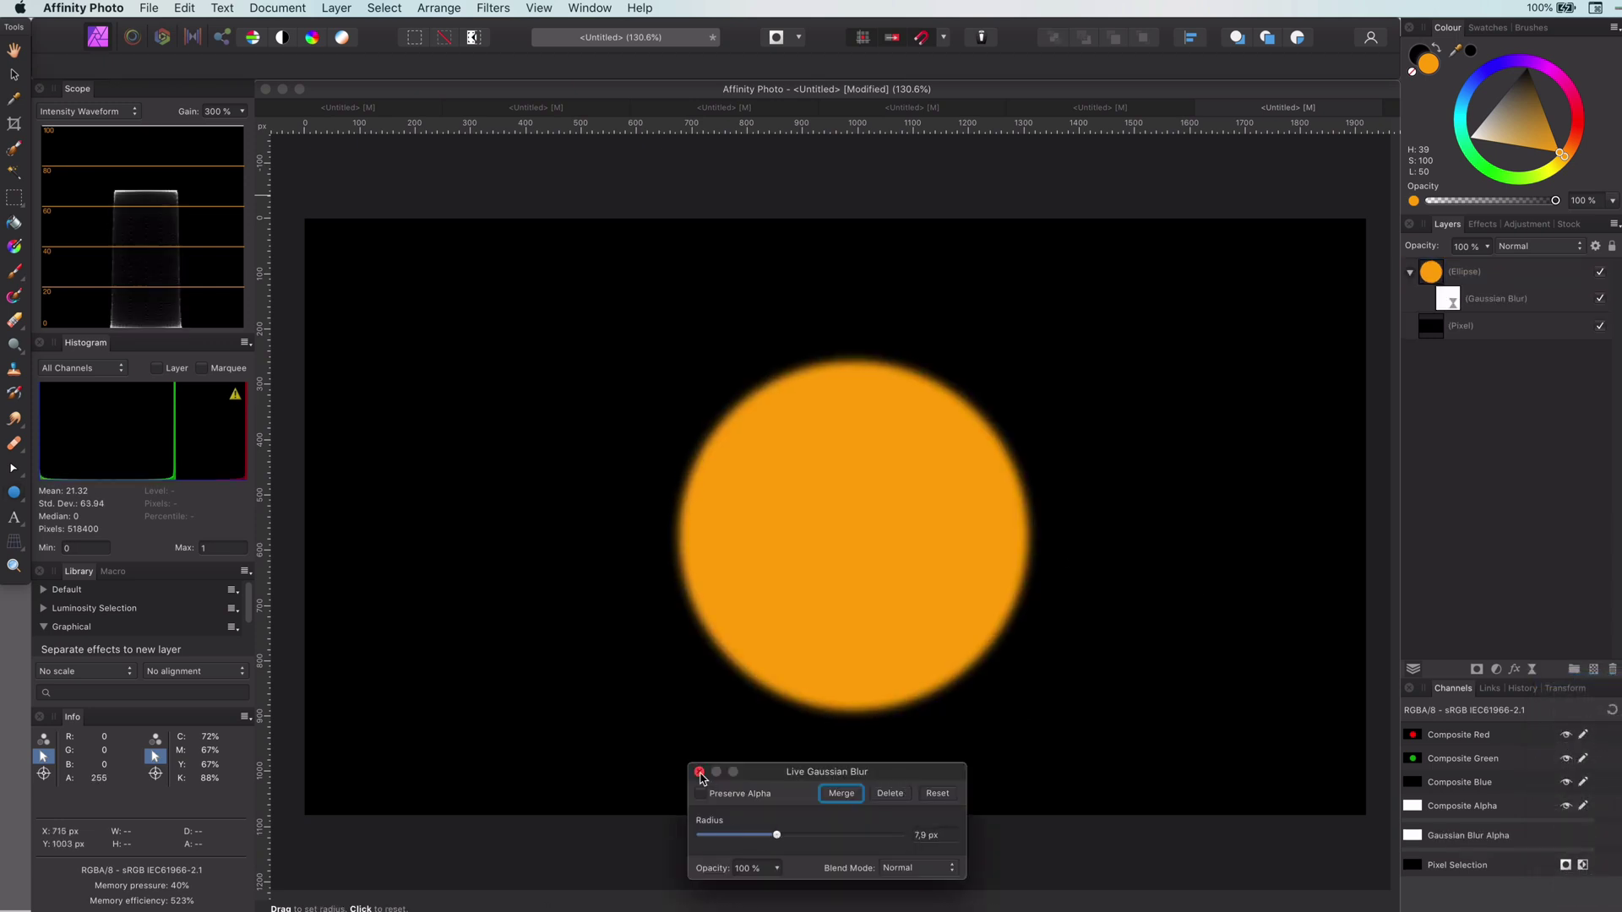
click(699, 772)
click(1446, 297)
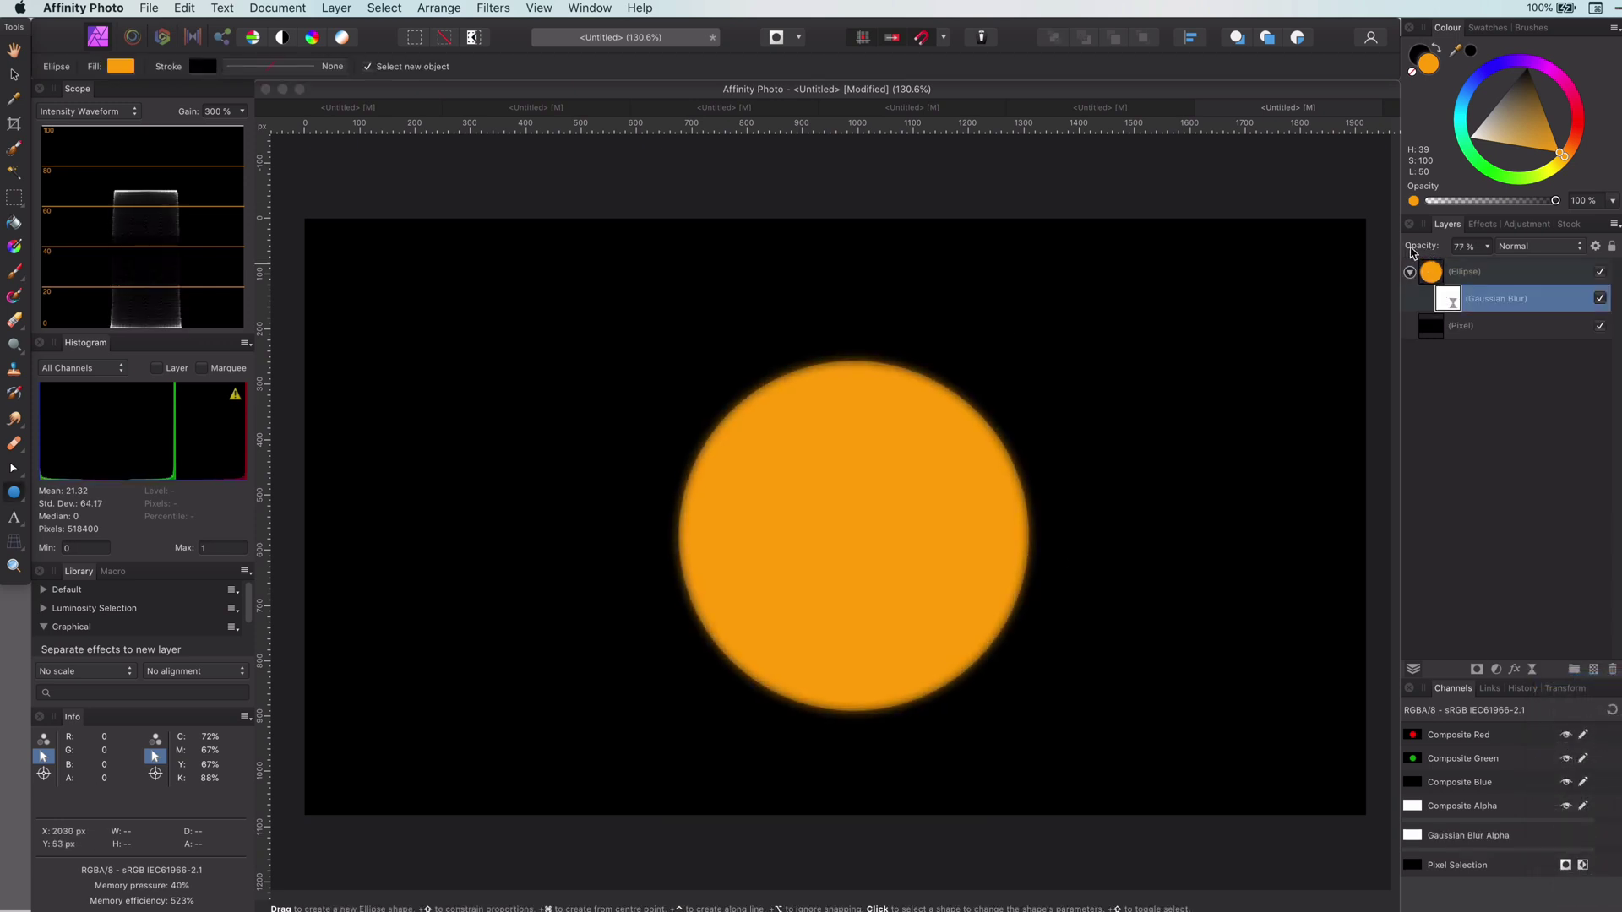
scroll(1009, 473, up, 5)
mouse_move(1423, 246)
mouse_down()
mouse_move(1408, 249)
mouse_move(1437, 250)
mouse_up()
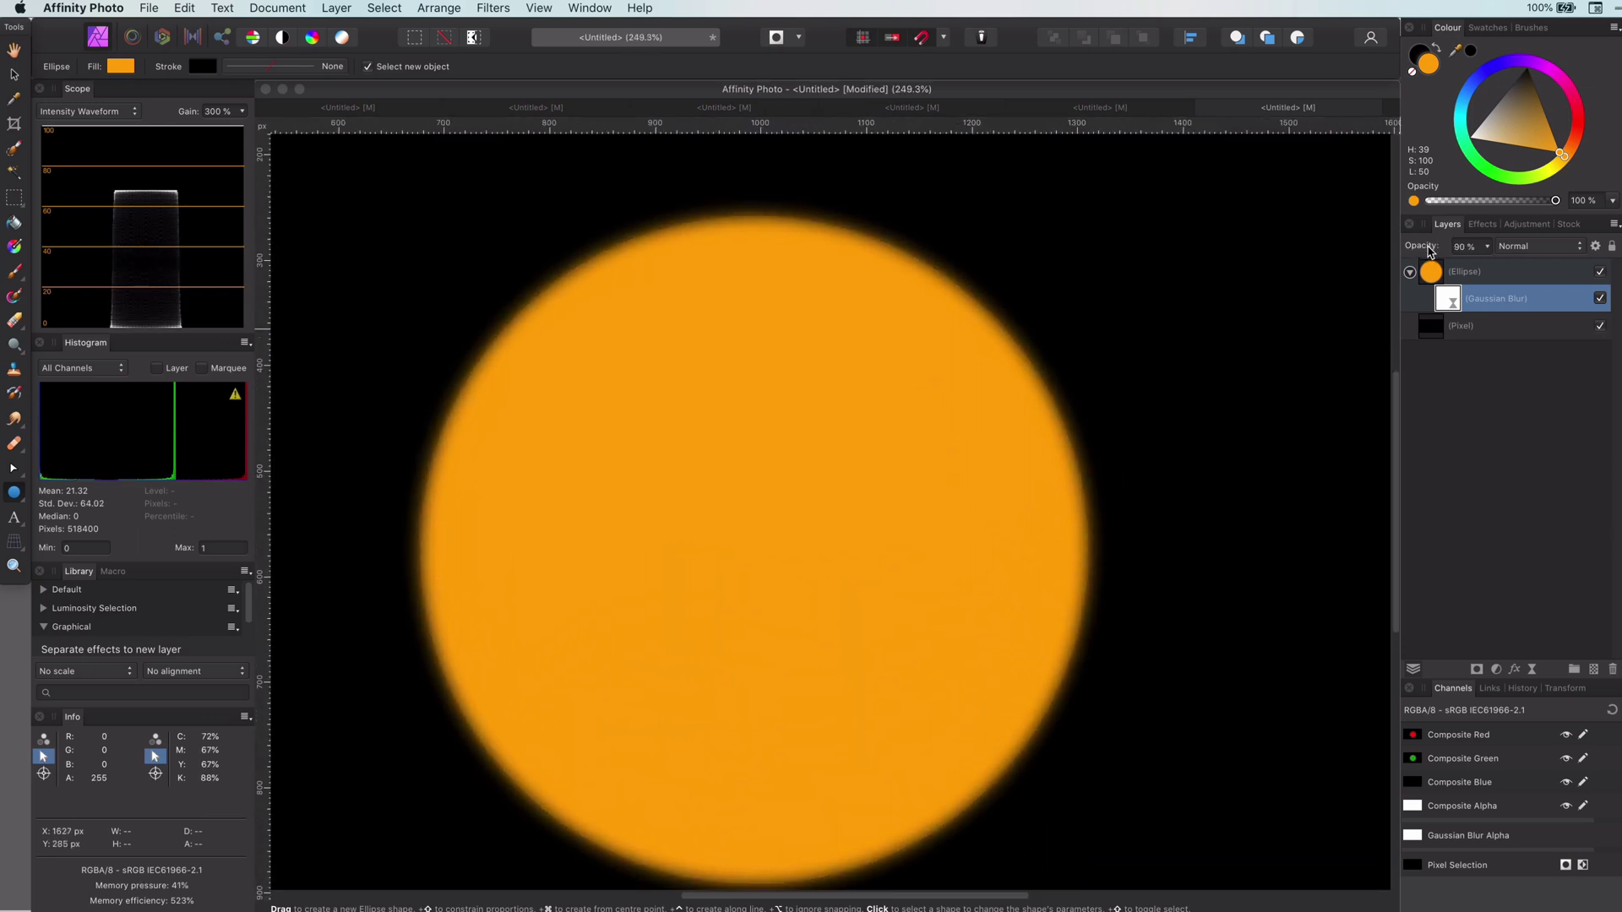
- Duplicate the blurred orange circle and nest the copy inside the original ellipse layer
click(1433, 272)
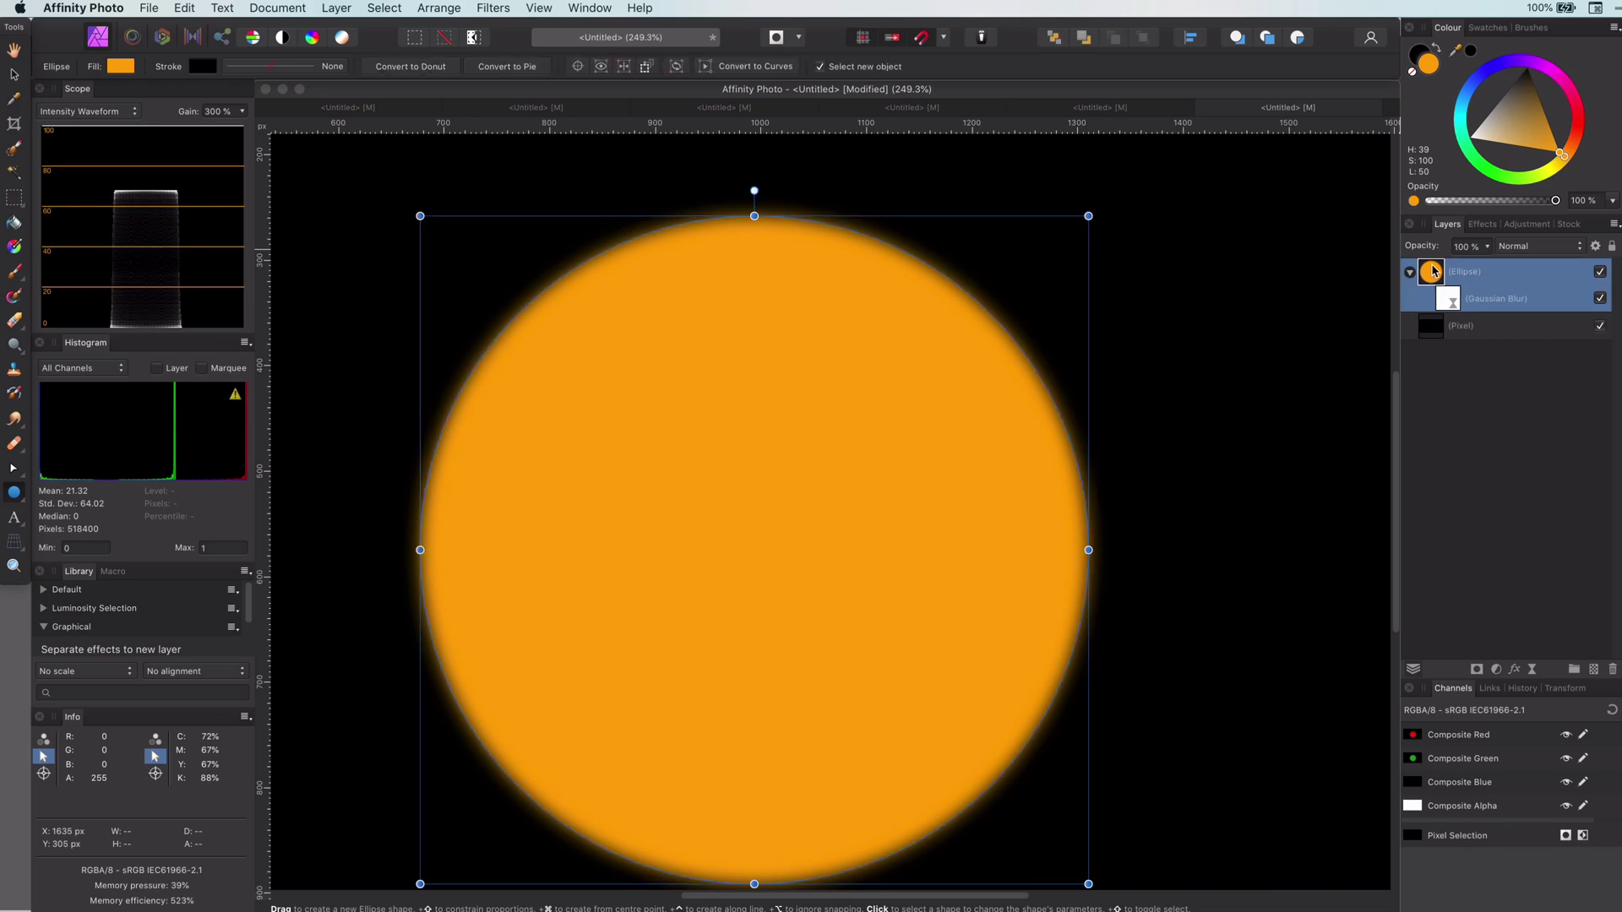
key(super+j)
drag(1433, 273, 1469, 329)
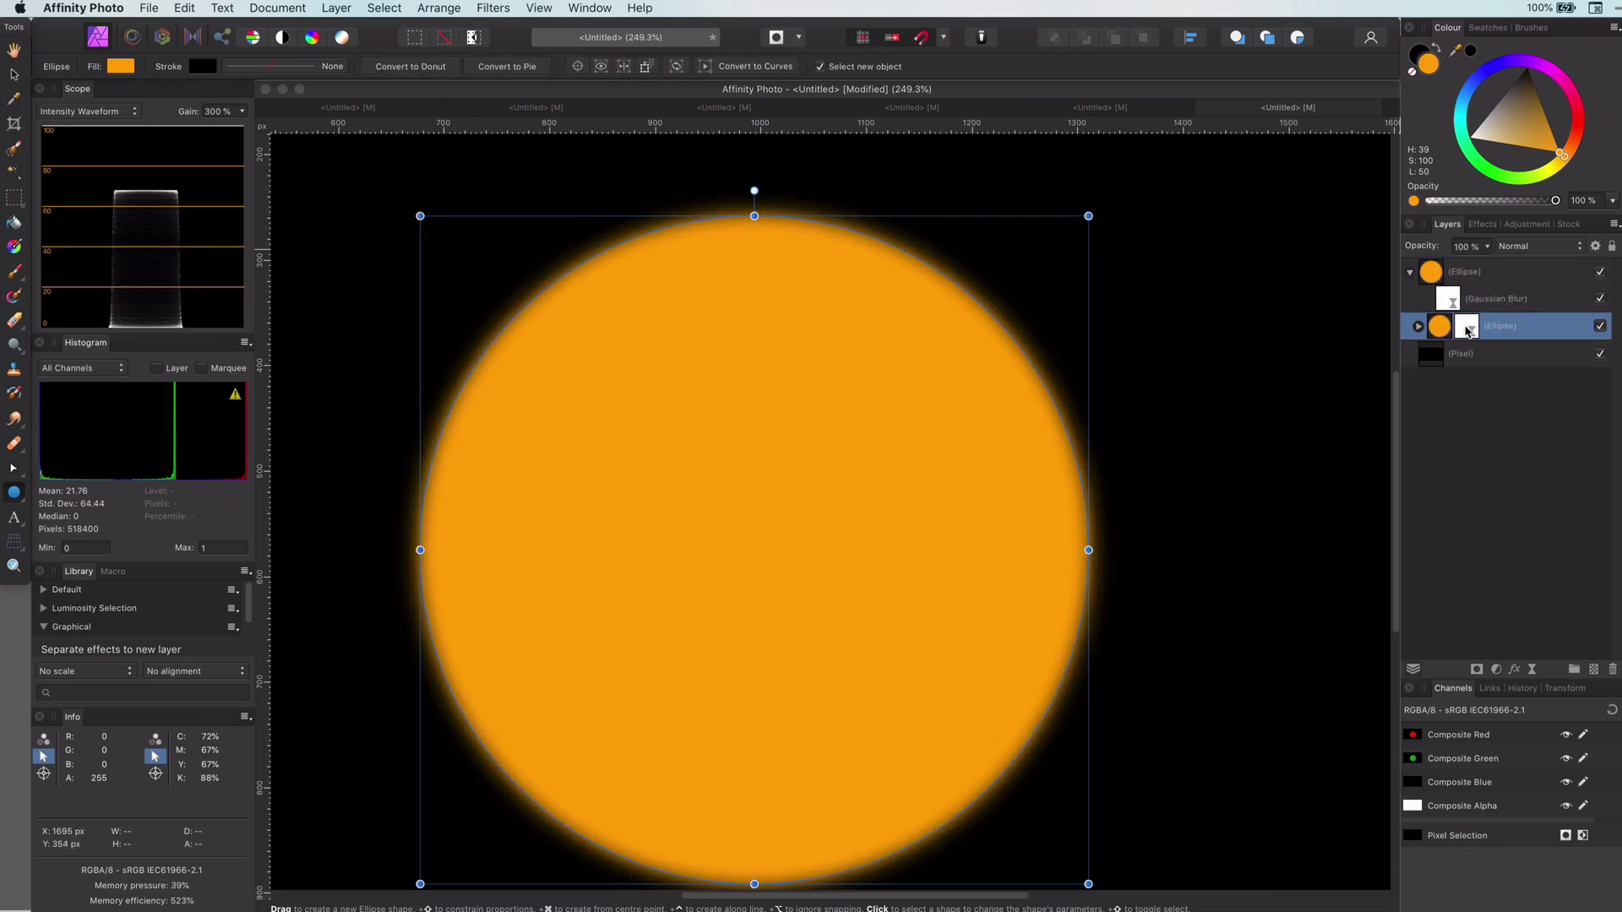
- Set the nested circle's blend mode to Erase and shrink it slightly about its centre to leave an orange ring
click(1520, 246)
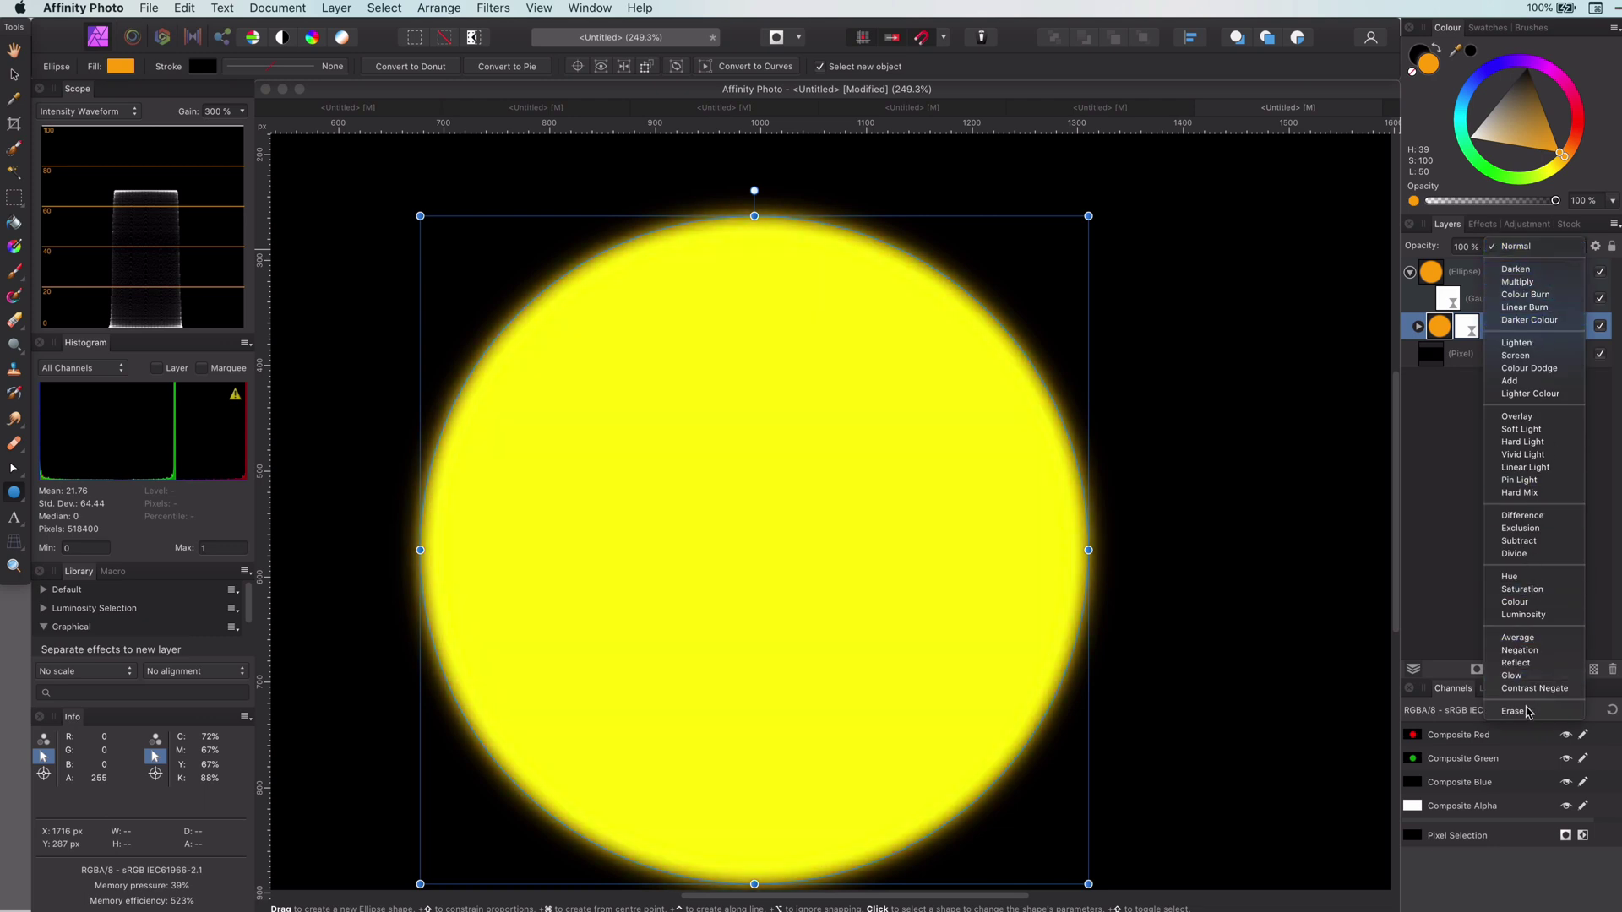
click(1529, 711)
drag(1088, 883, 1064, 857)
- Set the Gaussian Blur radius of the nested erasing circle to 100 px
click(1418, 326)
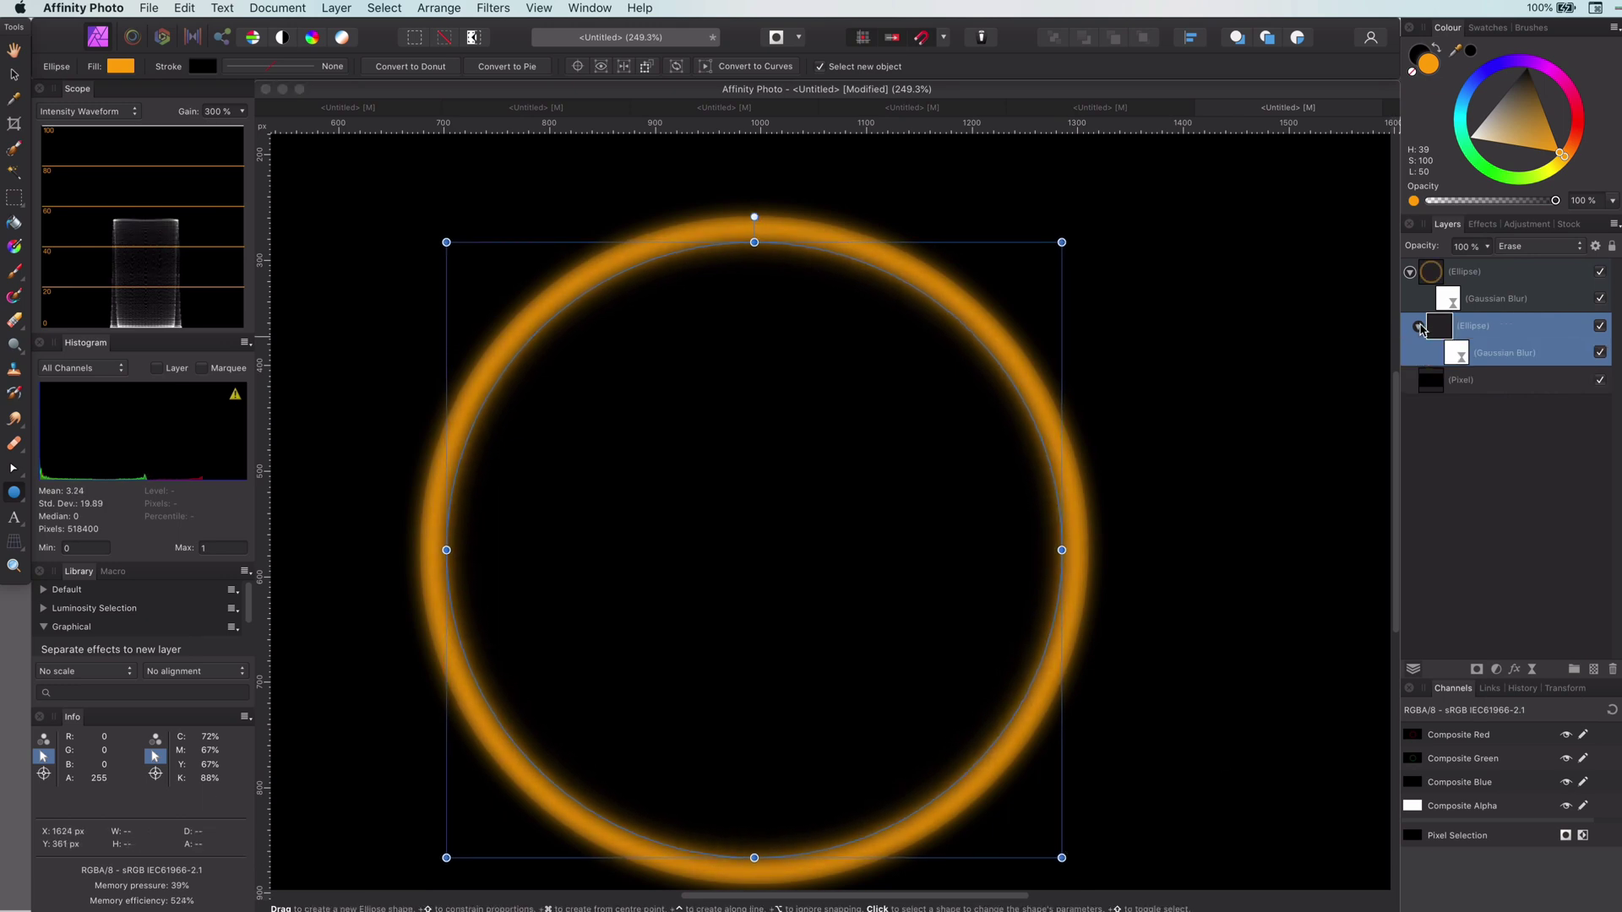
double_click(1454, 358)
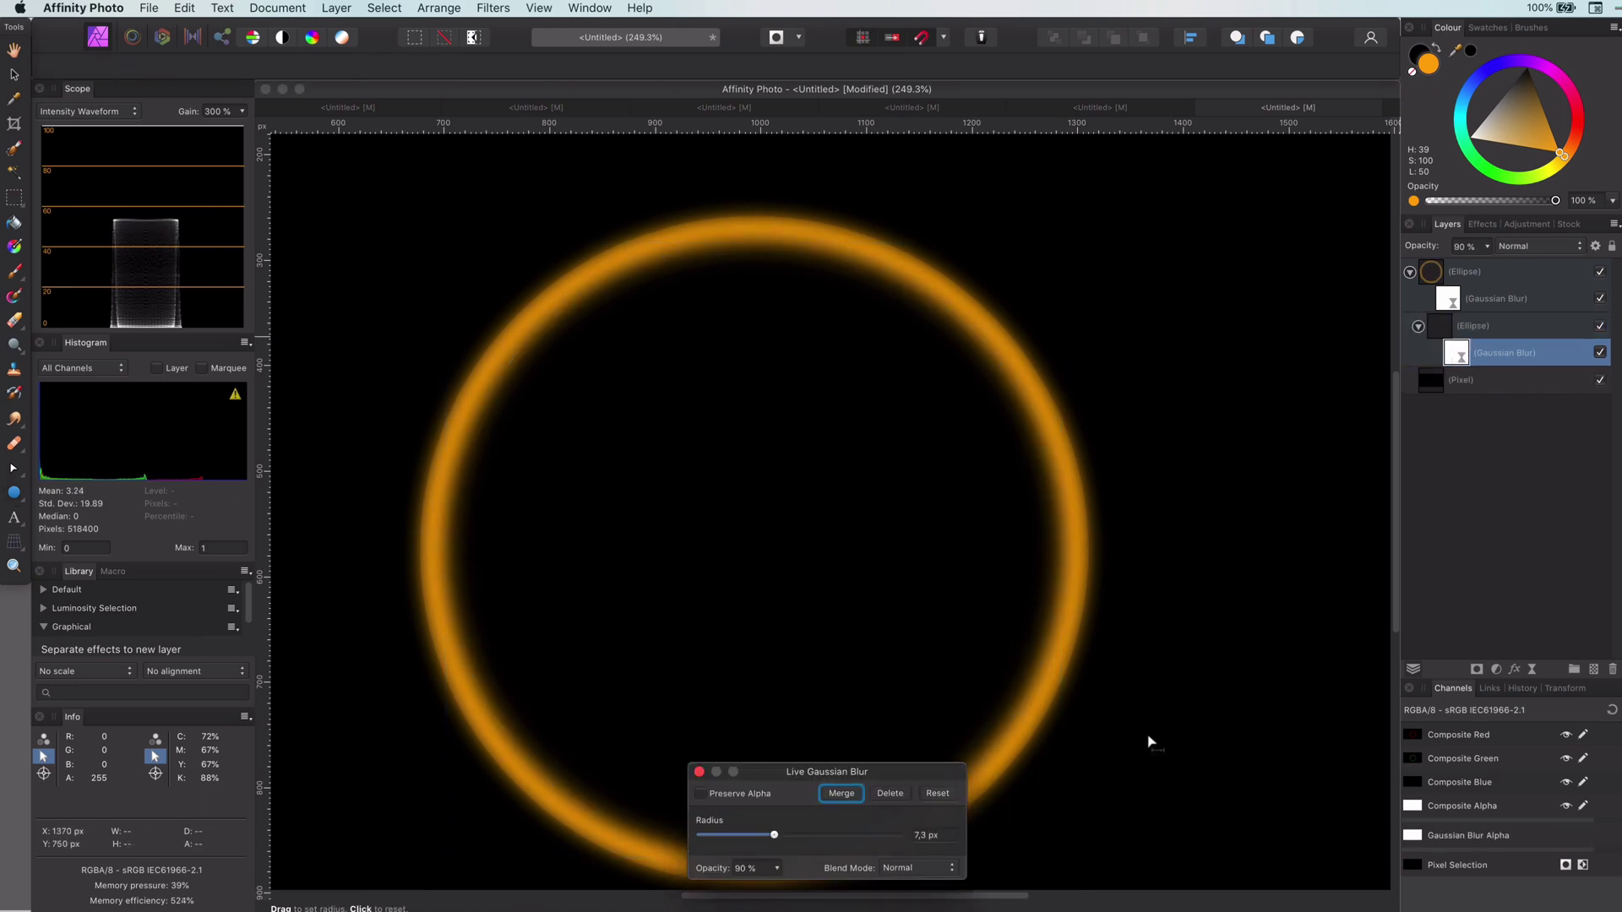
drag(779, 835, 1013, 847)
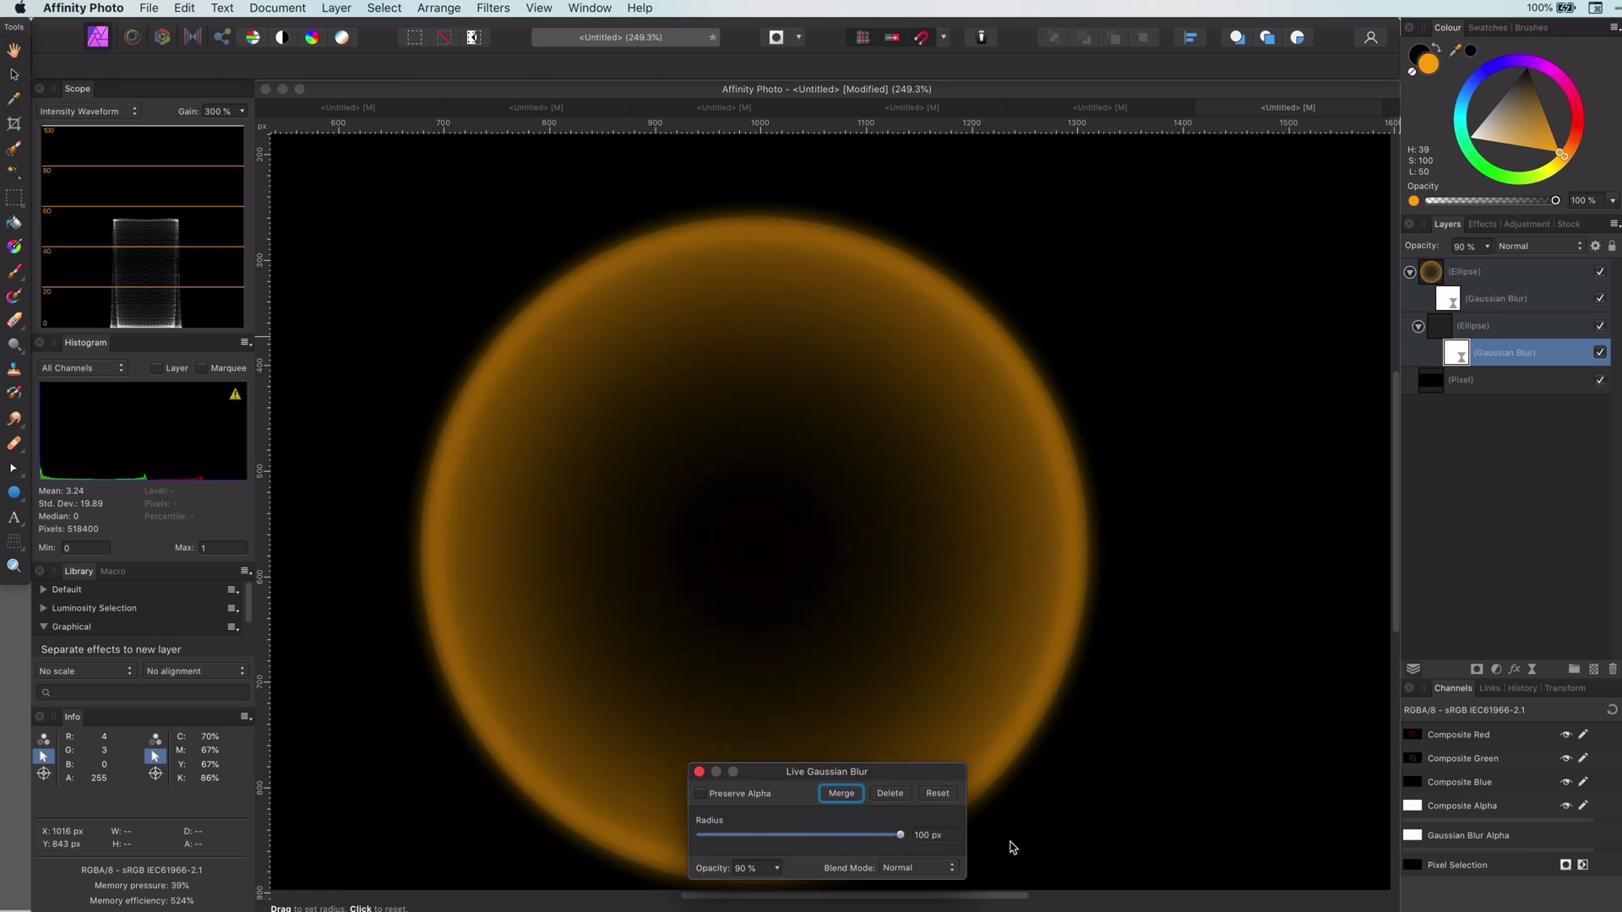
click(699, 772)
- Move the glowing ring to the upper-right corner of the canvas and scale it down to about 280 px wide
scroll(803, 597, down, 6)
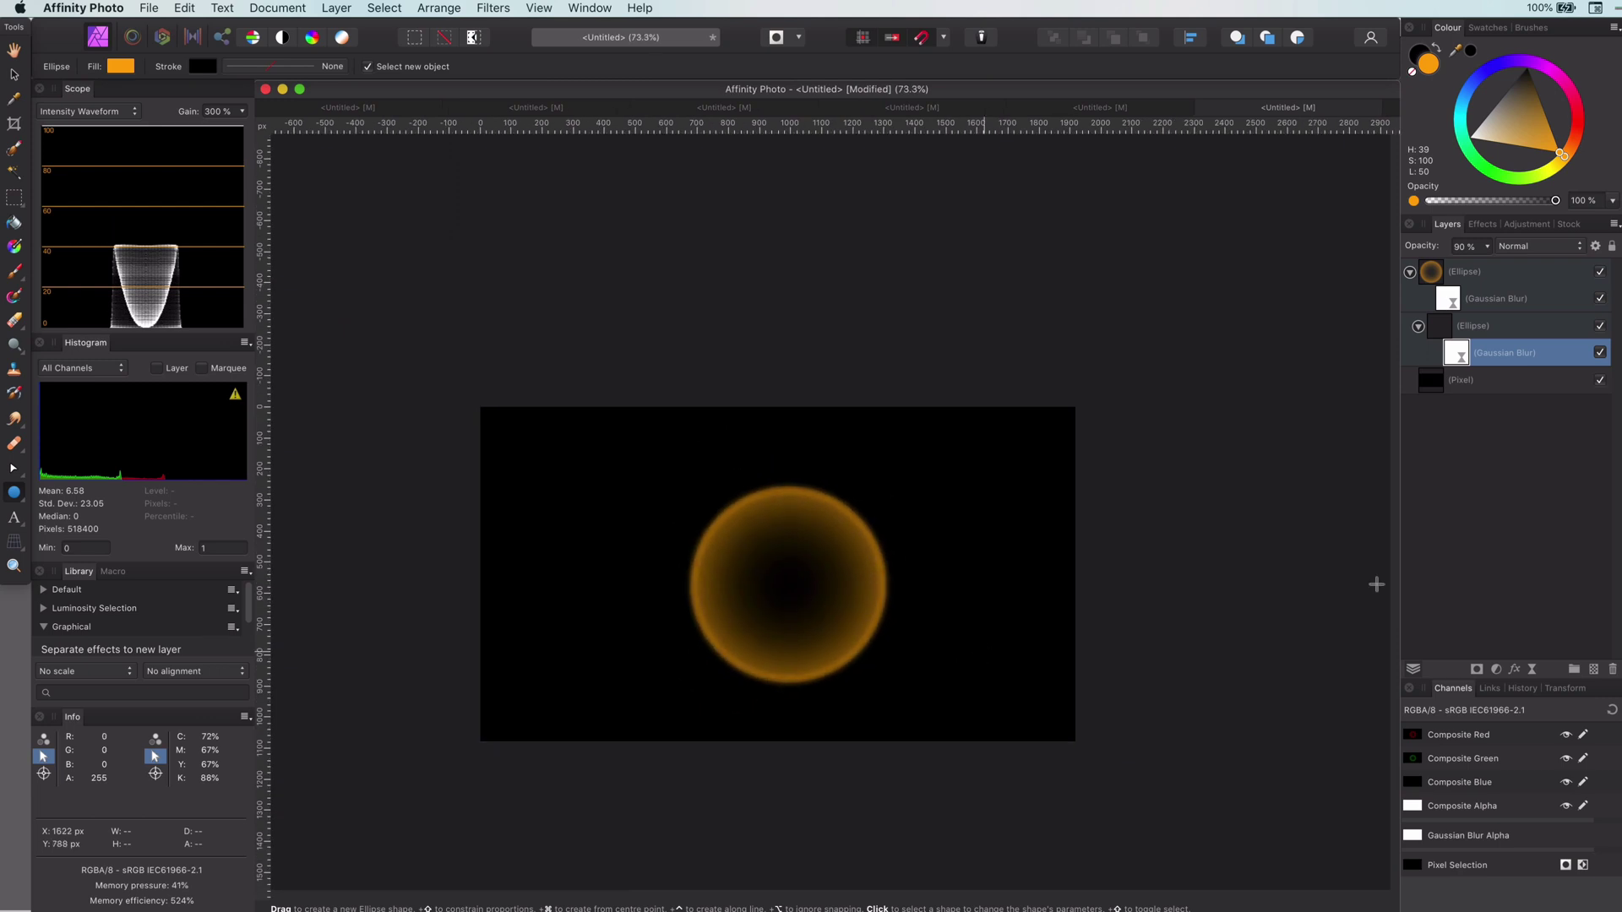
key(v)
click(773, 628)
drag(774, 628, 963, 561)
drag(880, 616, 1019, 476)
click(1094, 511)
key(super+0)
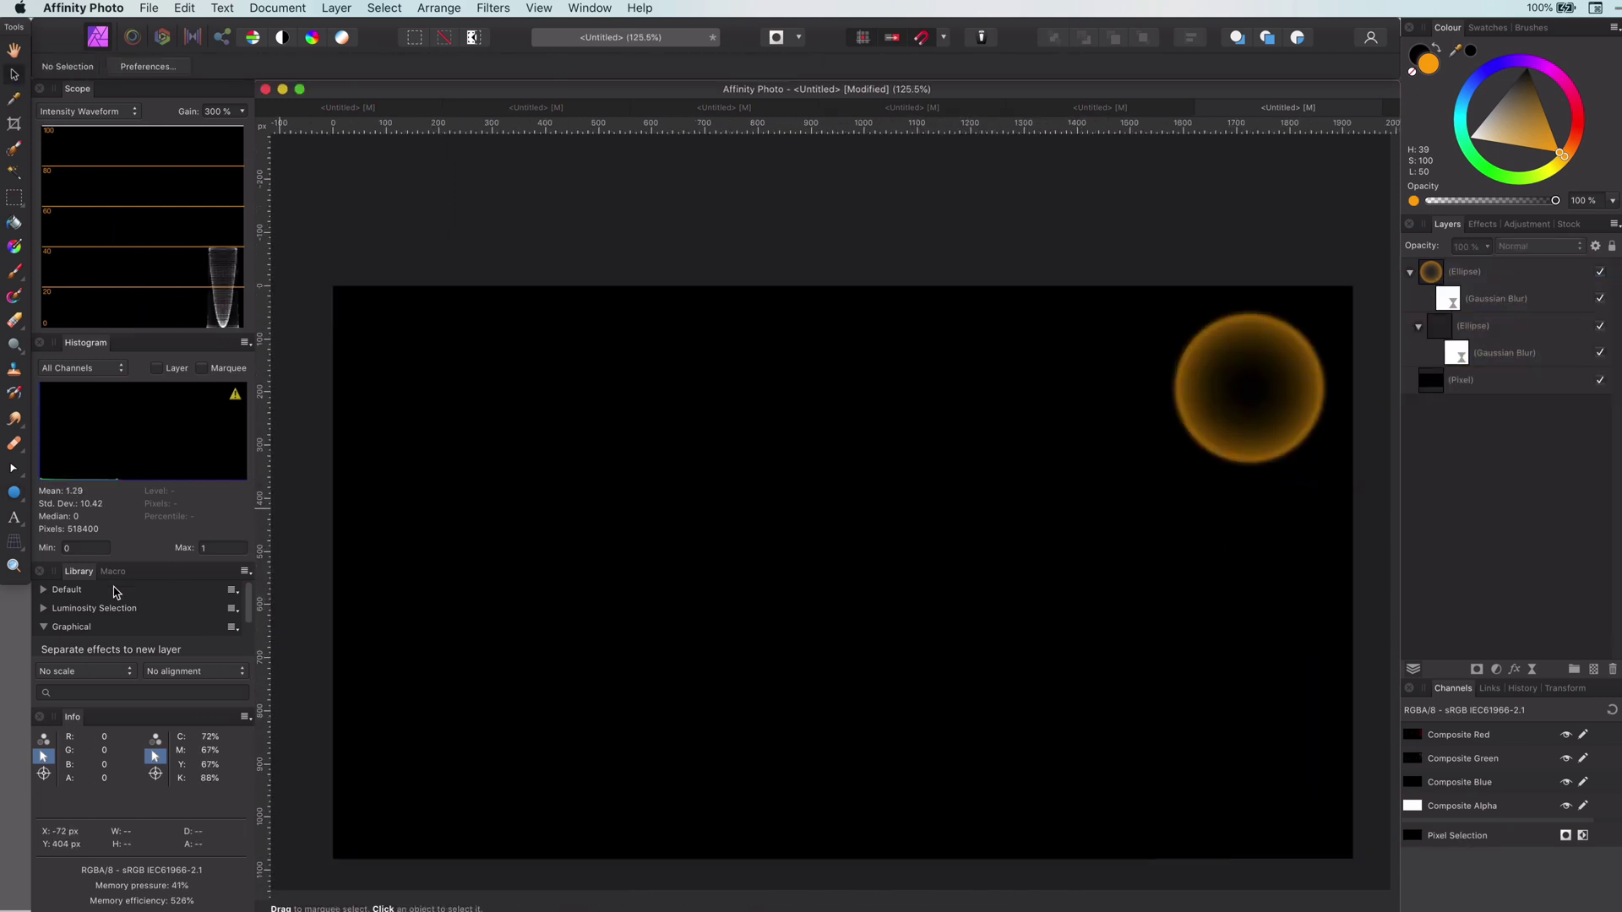
- Draw an orange polygon about 510 px tall in the middle of the canvas and set it to 6 sides
click(20, 494)
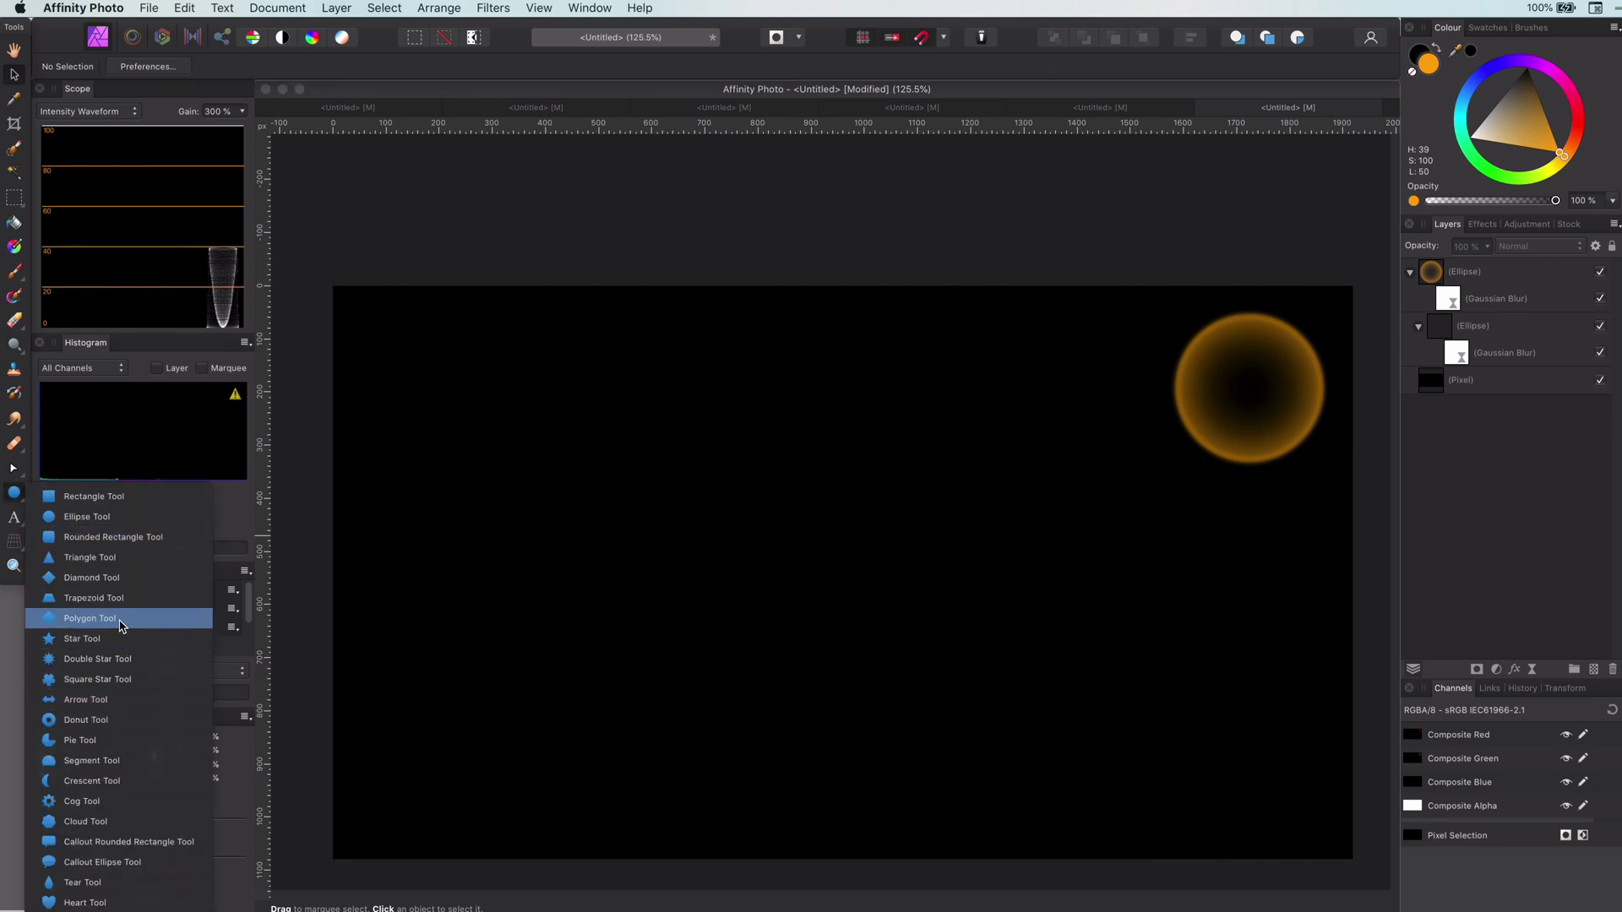
click(119, 620)
drag(692, 457, 962, 728)
click(478, 67)
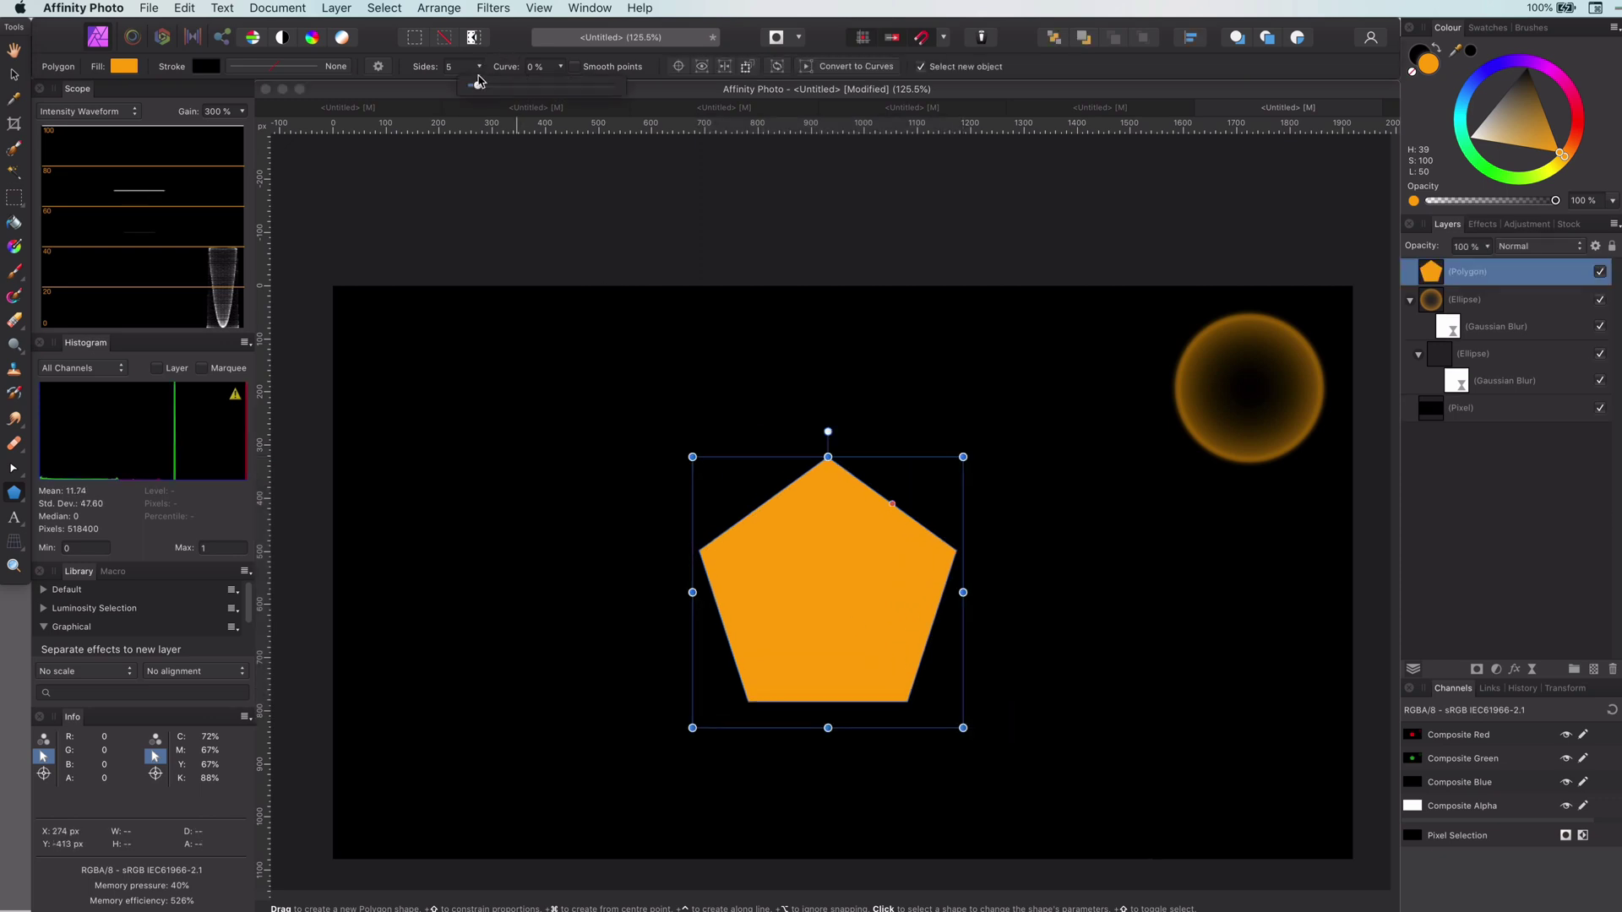
drag(476, 87, 480, 86)
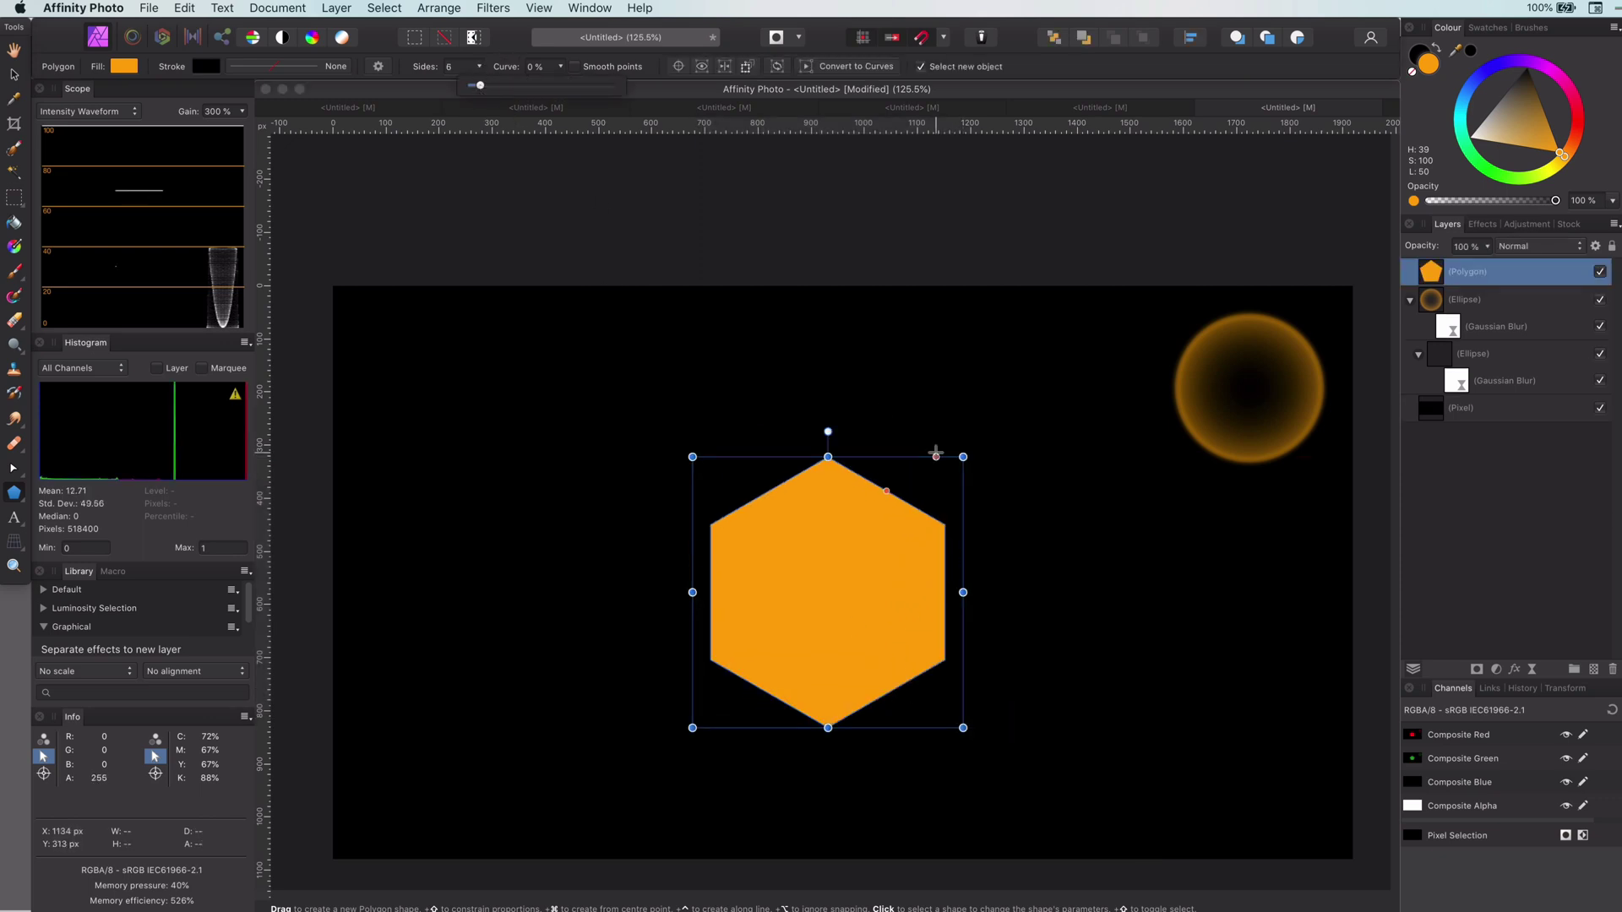
- Add a live Gaussian Blur to the hexagon and lower the blur layer's opacity to about 81 %
click(15, 78)
click(727, 220)
click(927, 597)
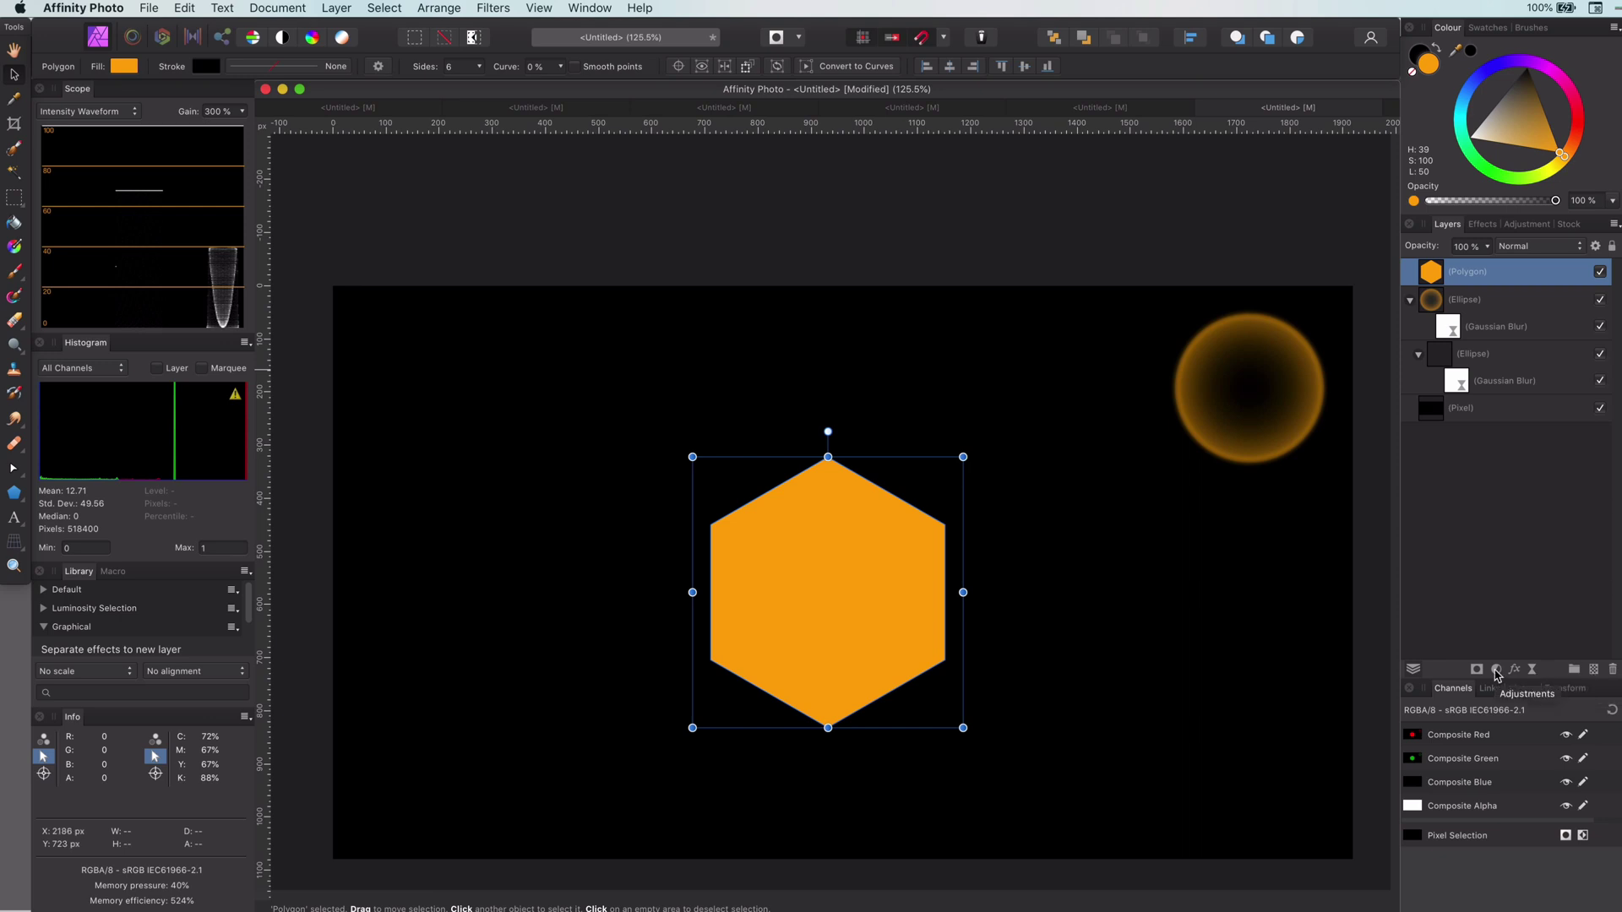
click(1531, 669)
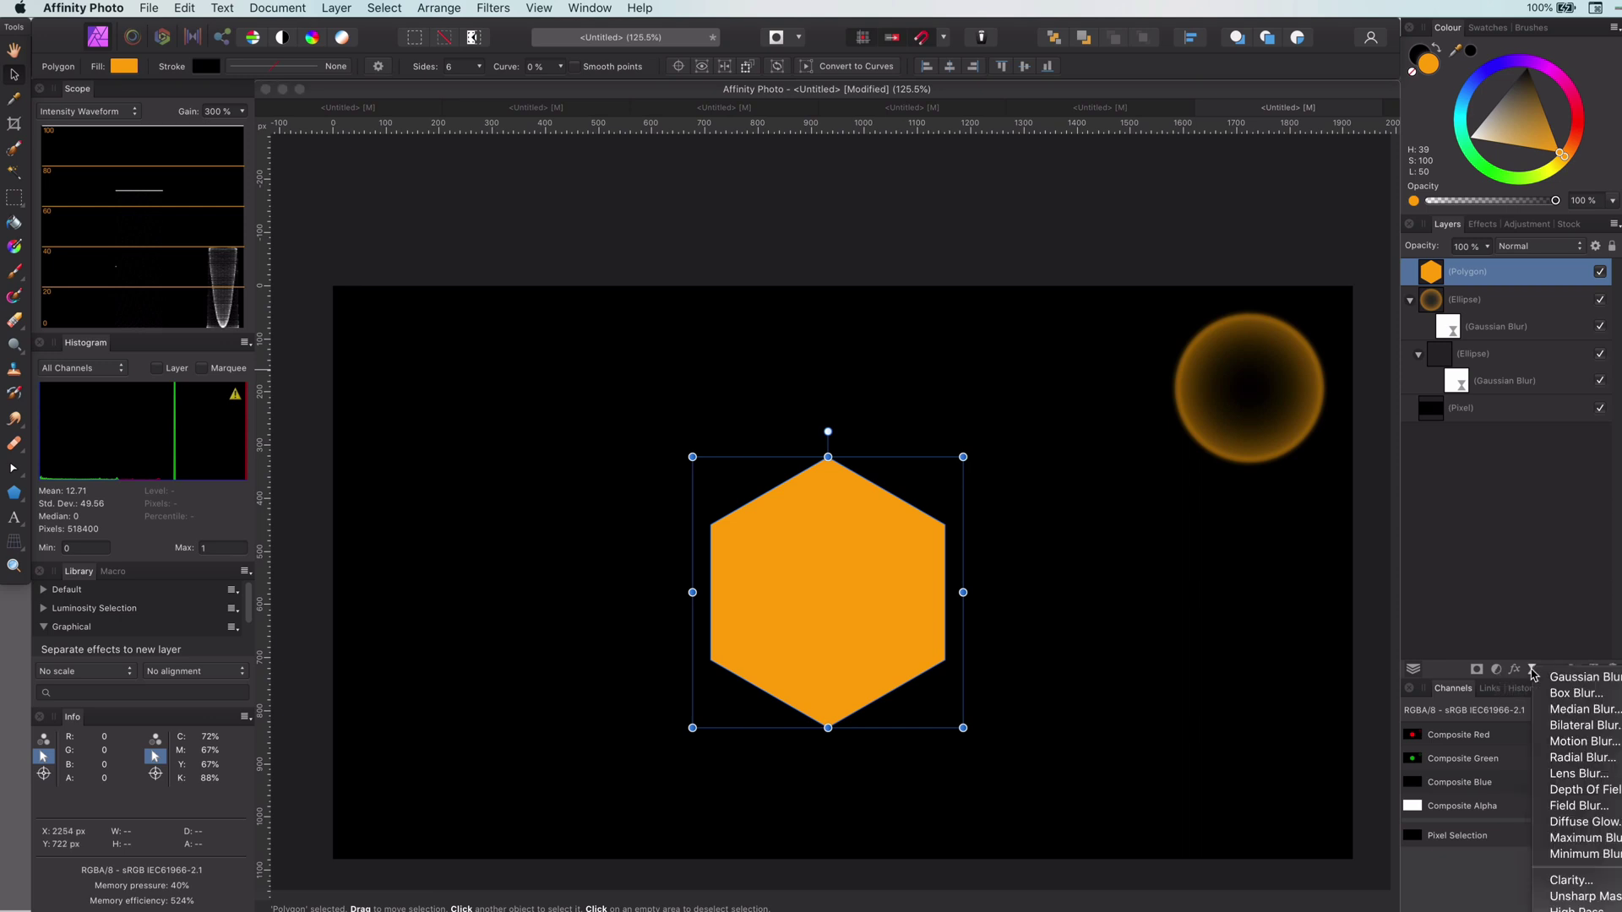
click(1558, 673)
drag(712, 837, 777, 837)
click(699, 771)
click(1452, 299)
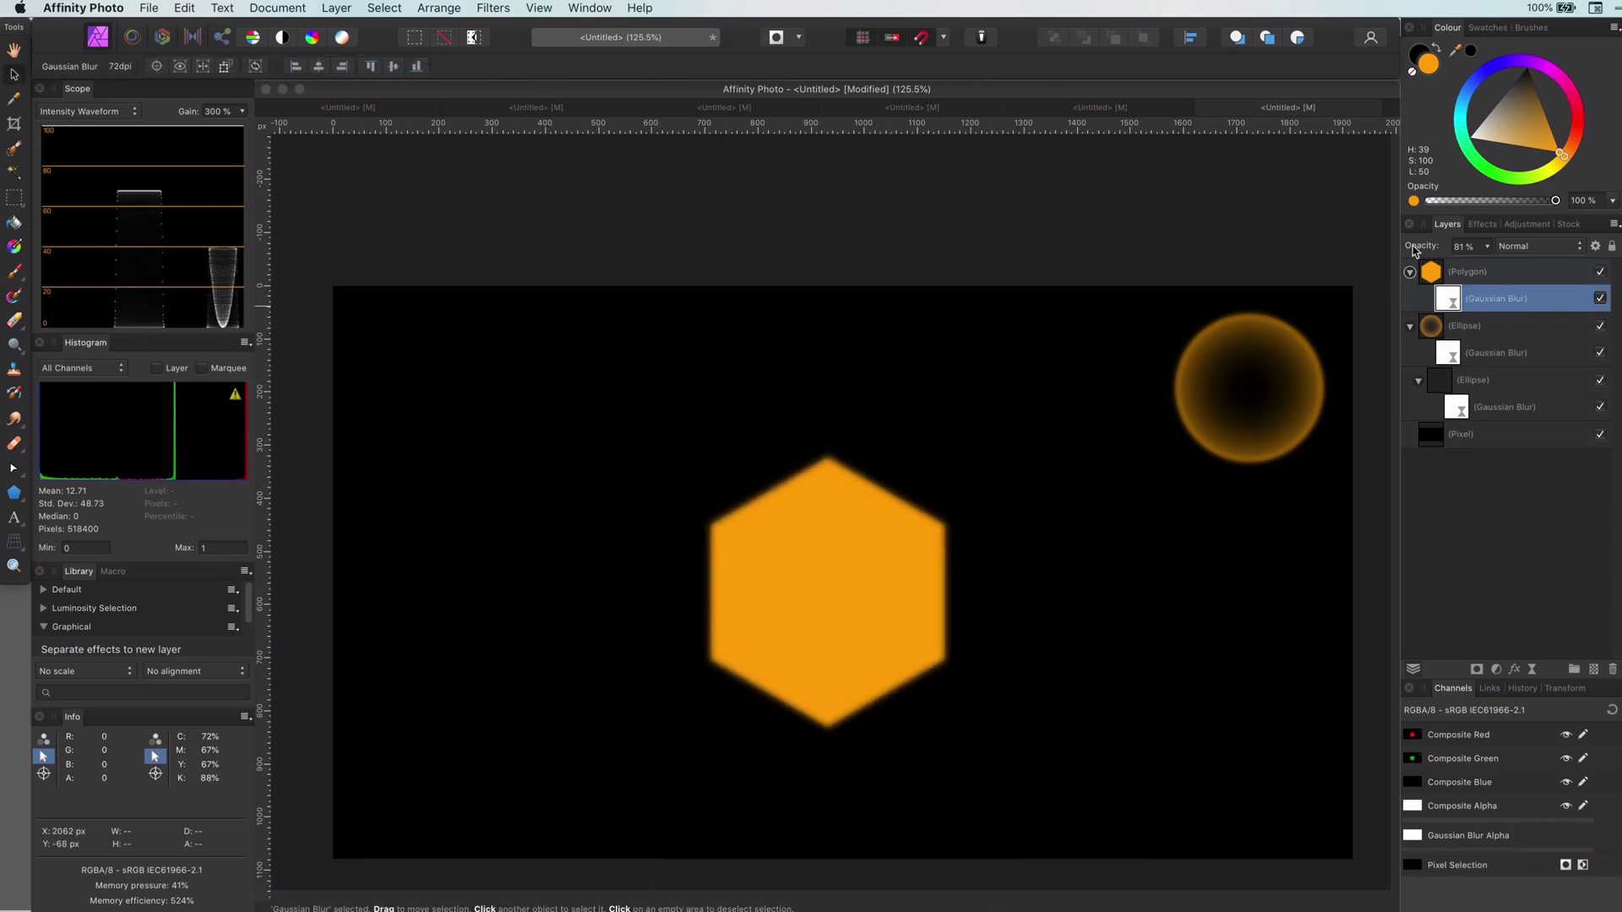
- Create a linked duplicate of the blurred hexagon and nest it inside the original polygon layer
click(836, 604)
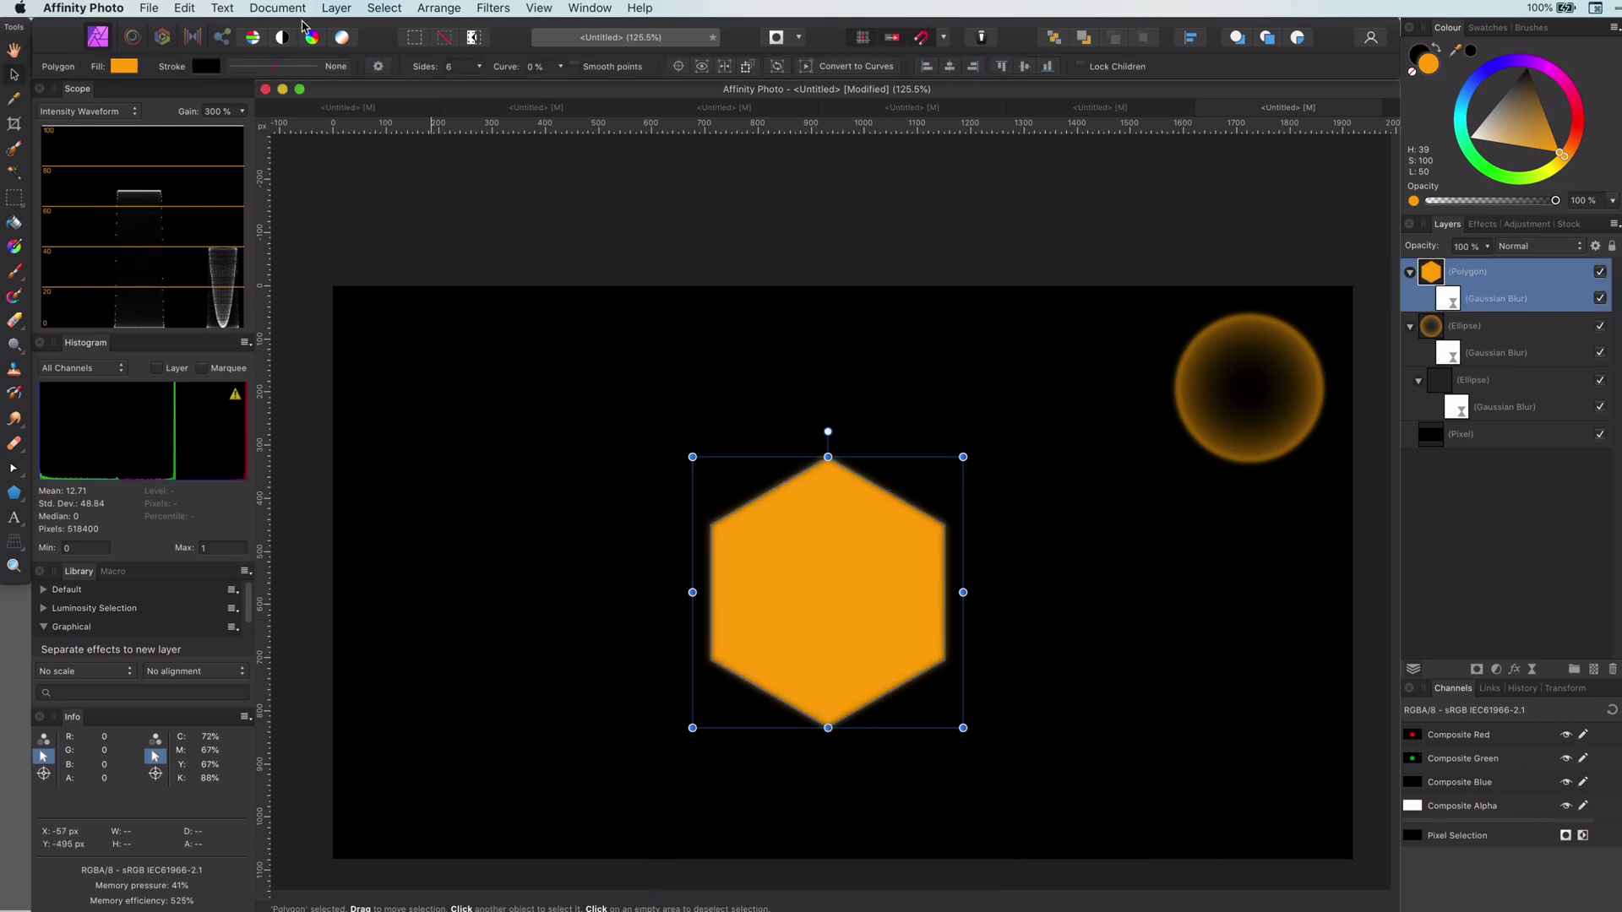
click(334, 8)
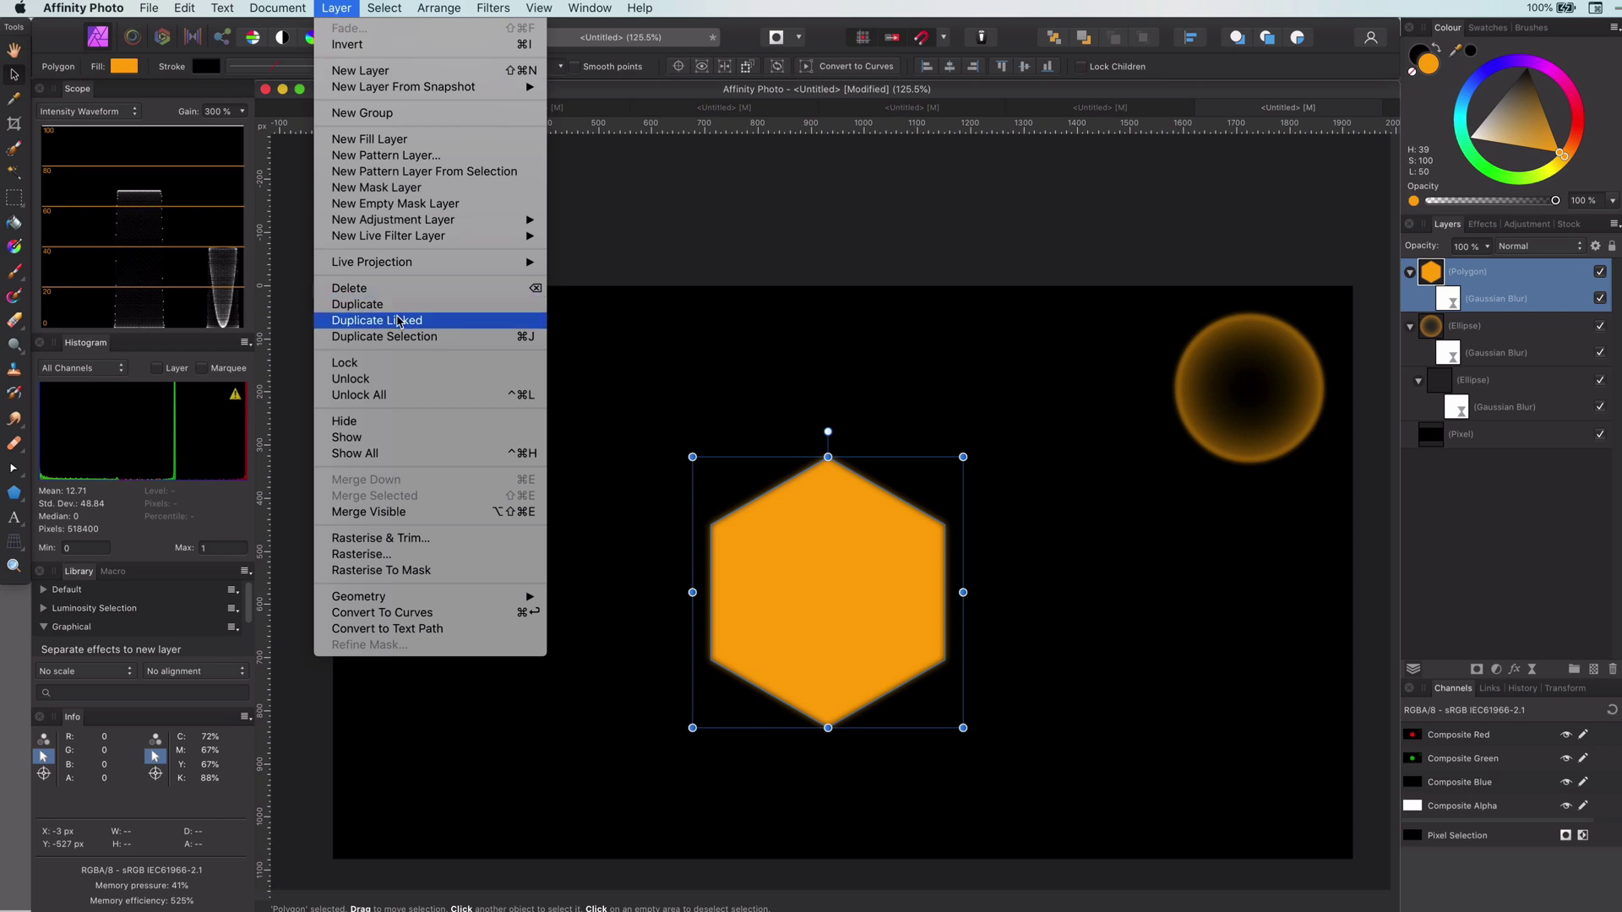
click(398, 320)
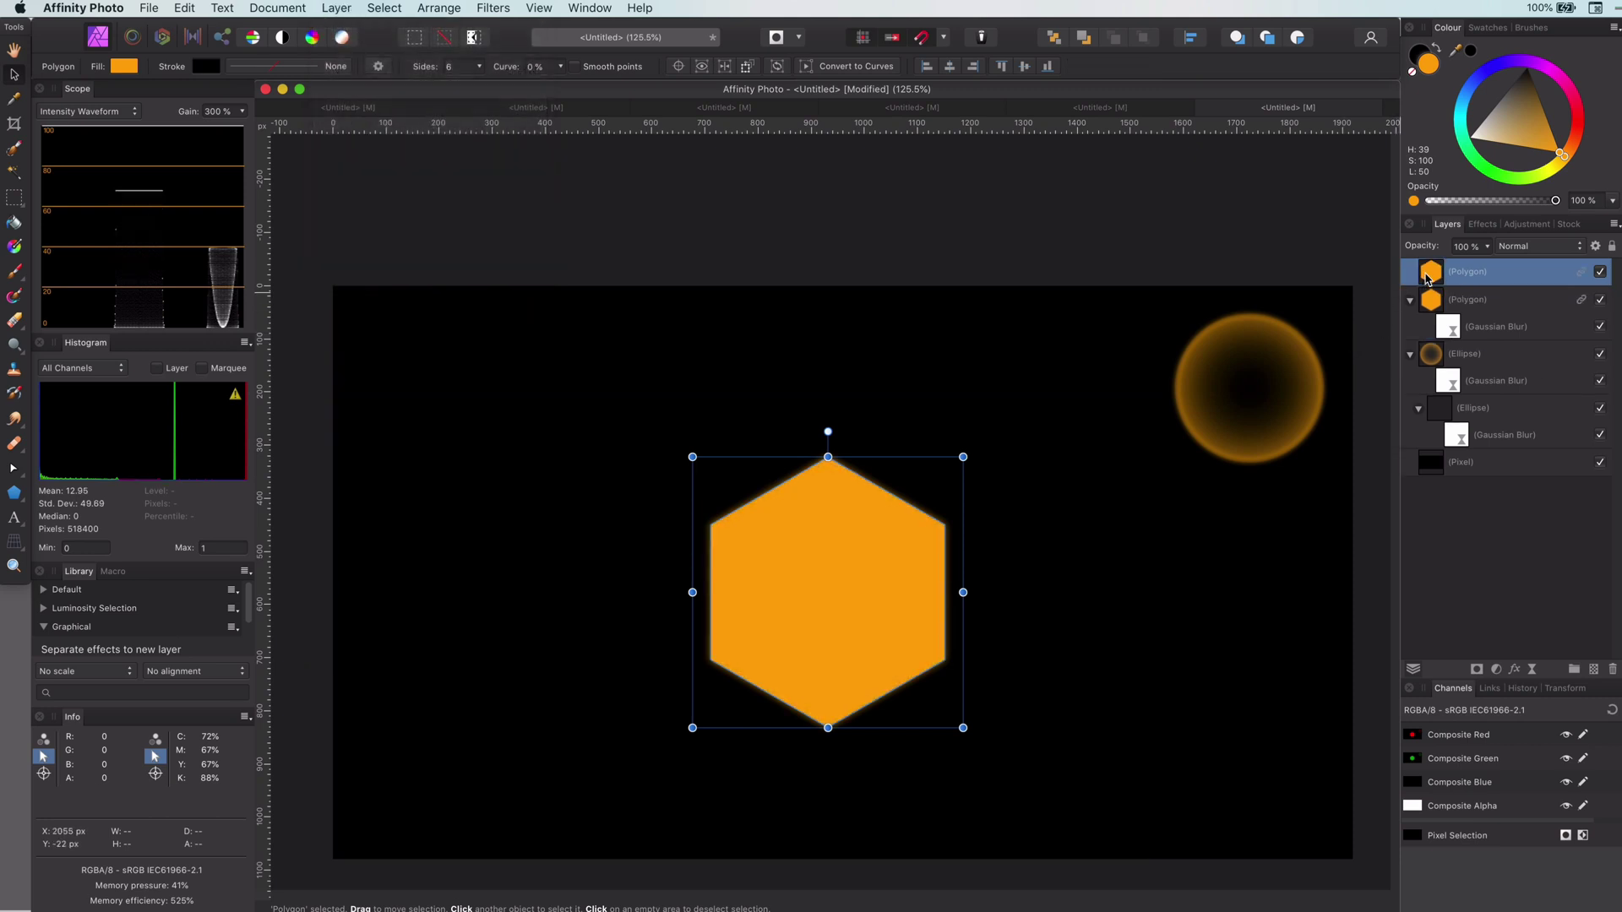
drag(1430, 279, 1516, 338)
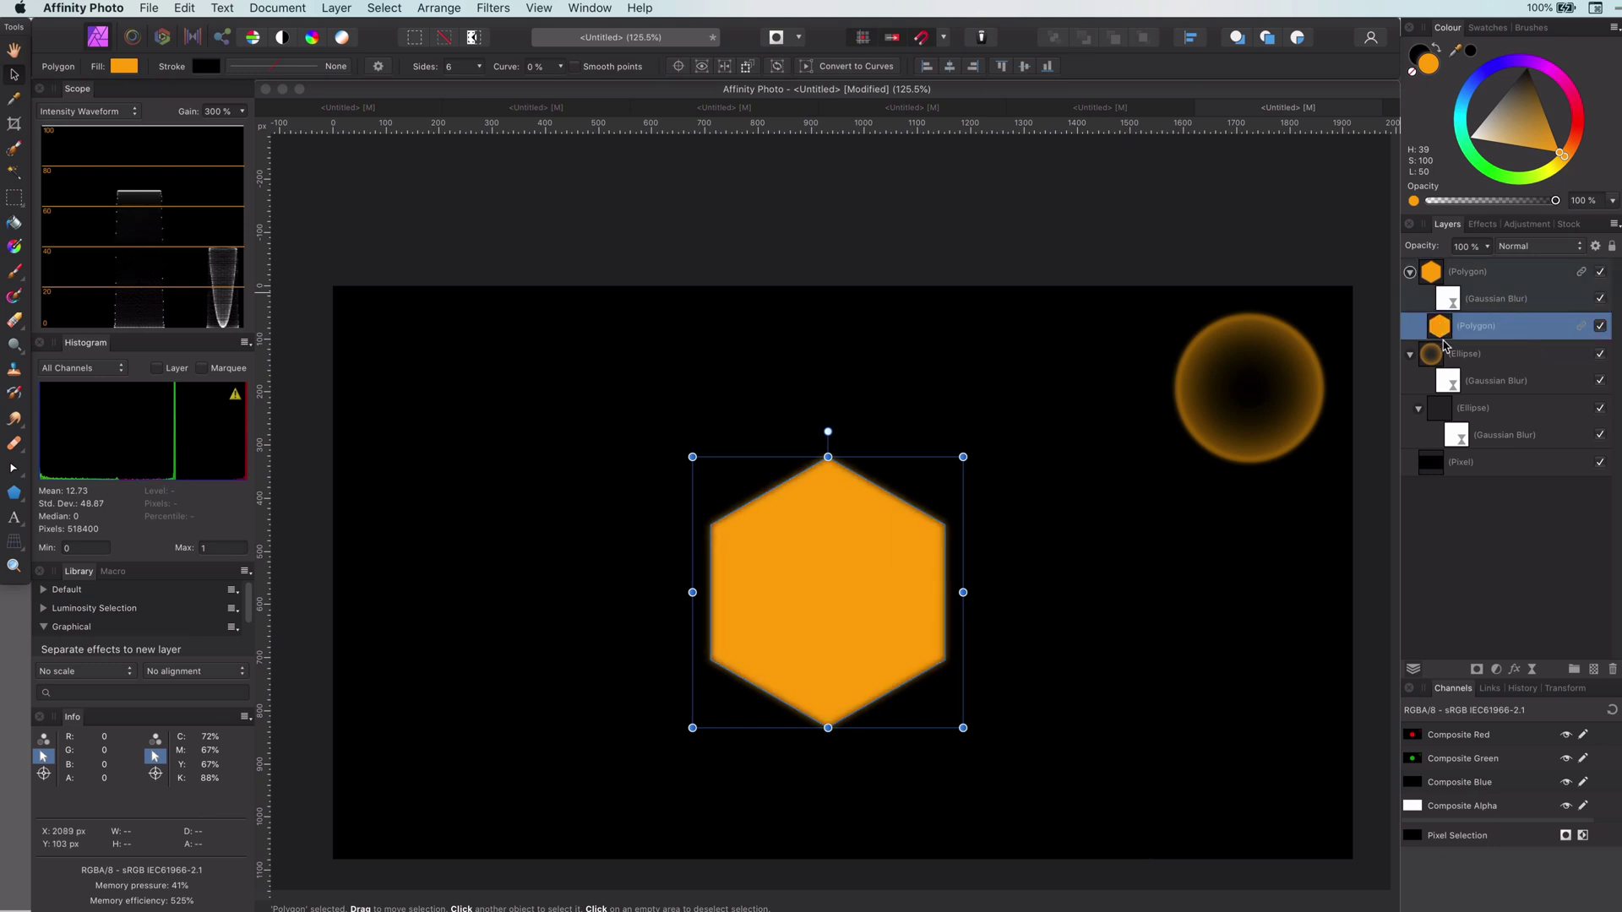
- Set the nested hexagon's blend mode to Erase and add a live Gaussian Blur with a 16.5 px radius to it
click(1537, 245)
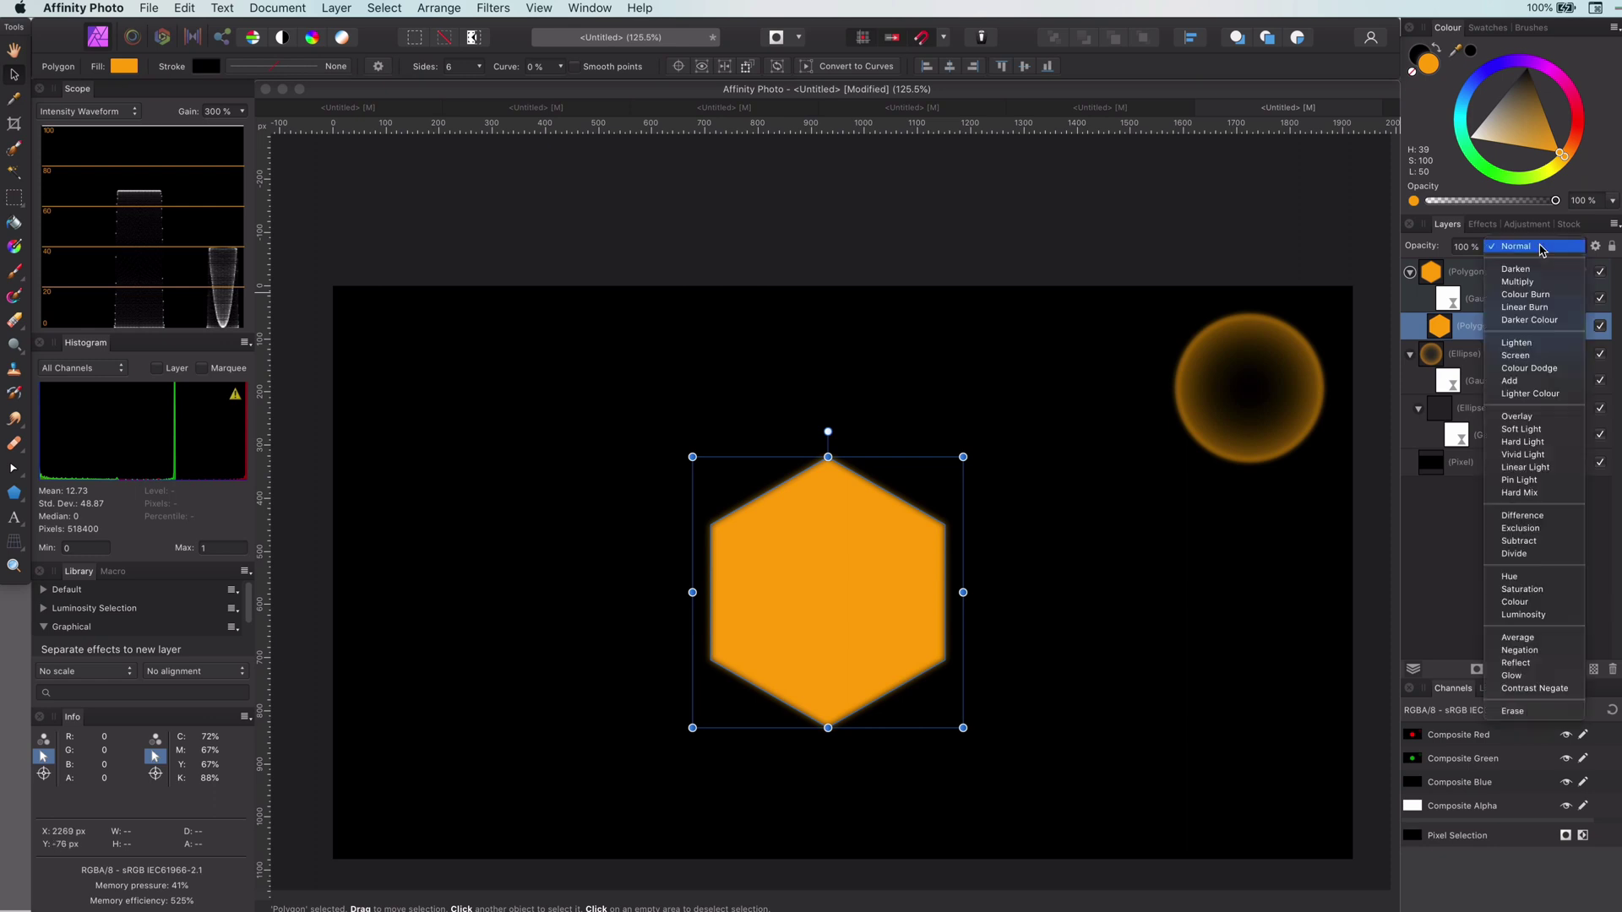
click(1513, 711)
click(1531, 670)
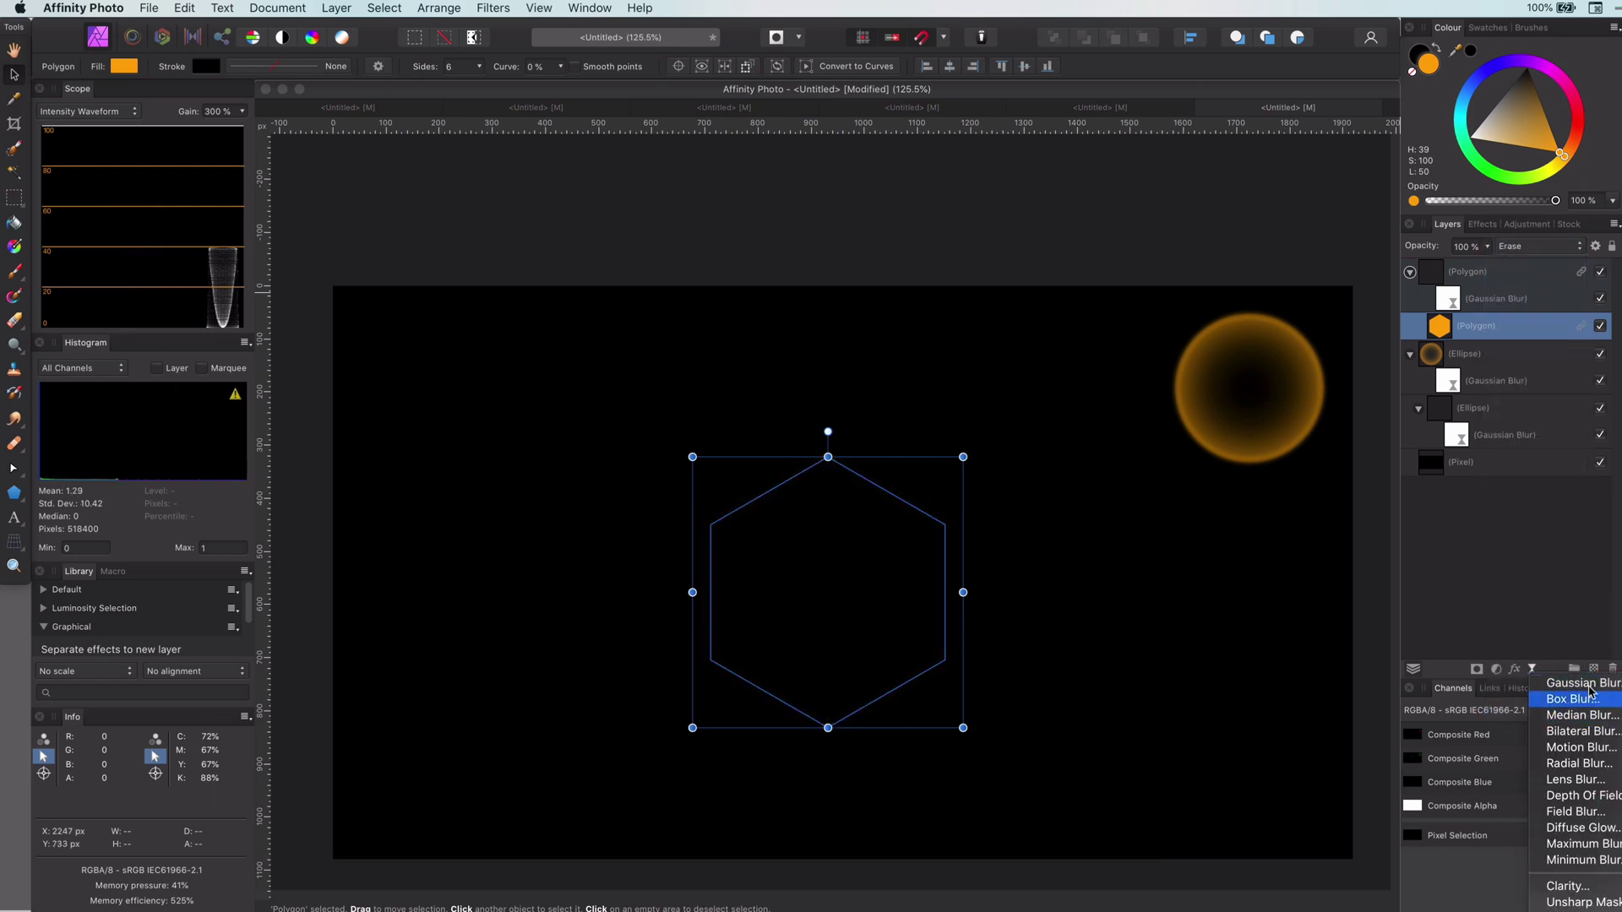
click(1564, 683)
drag(701, 835, 800, 836)
click(699, 772)
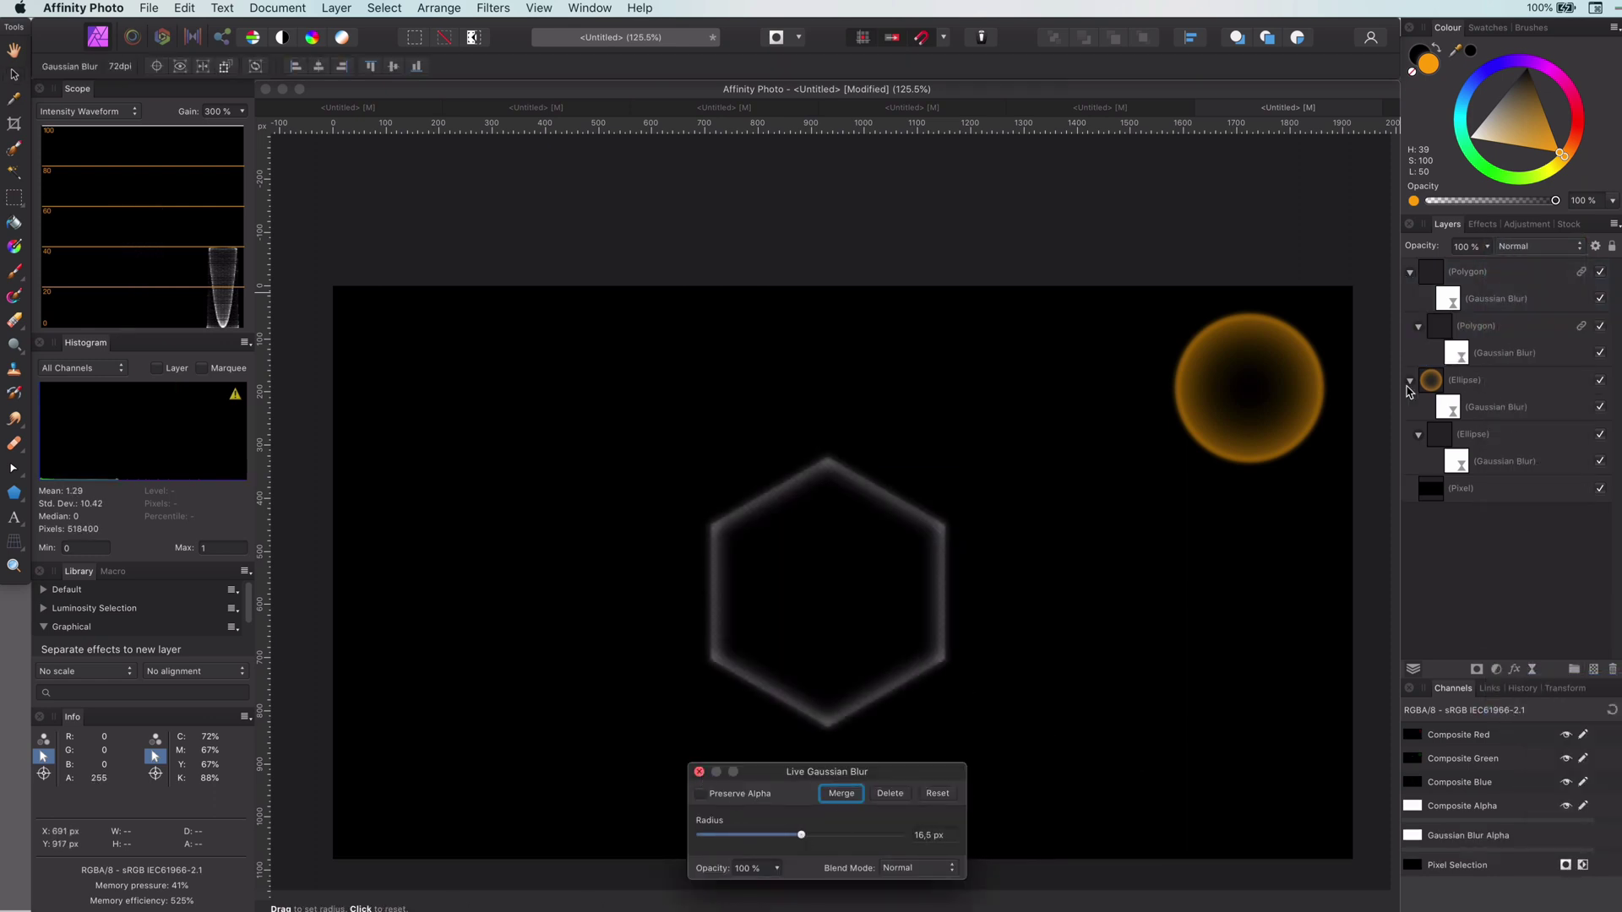
- Scale the nested hexagon down evenly about its centre so it is smaller than the outer hexagon
drag(963, 727, 930, 694)
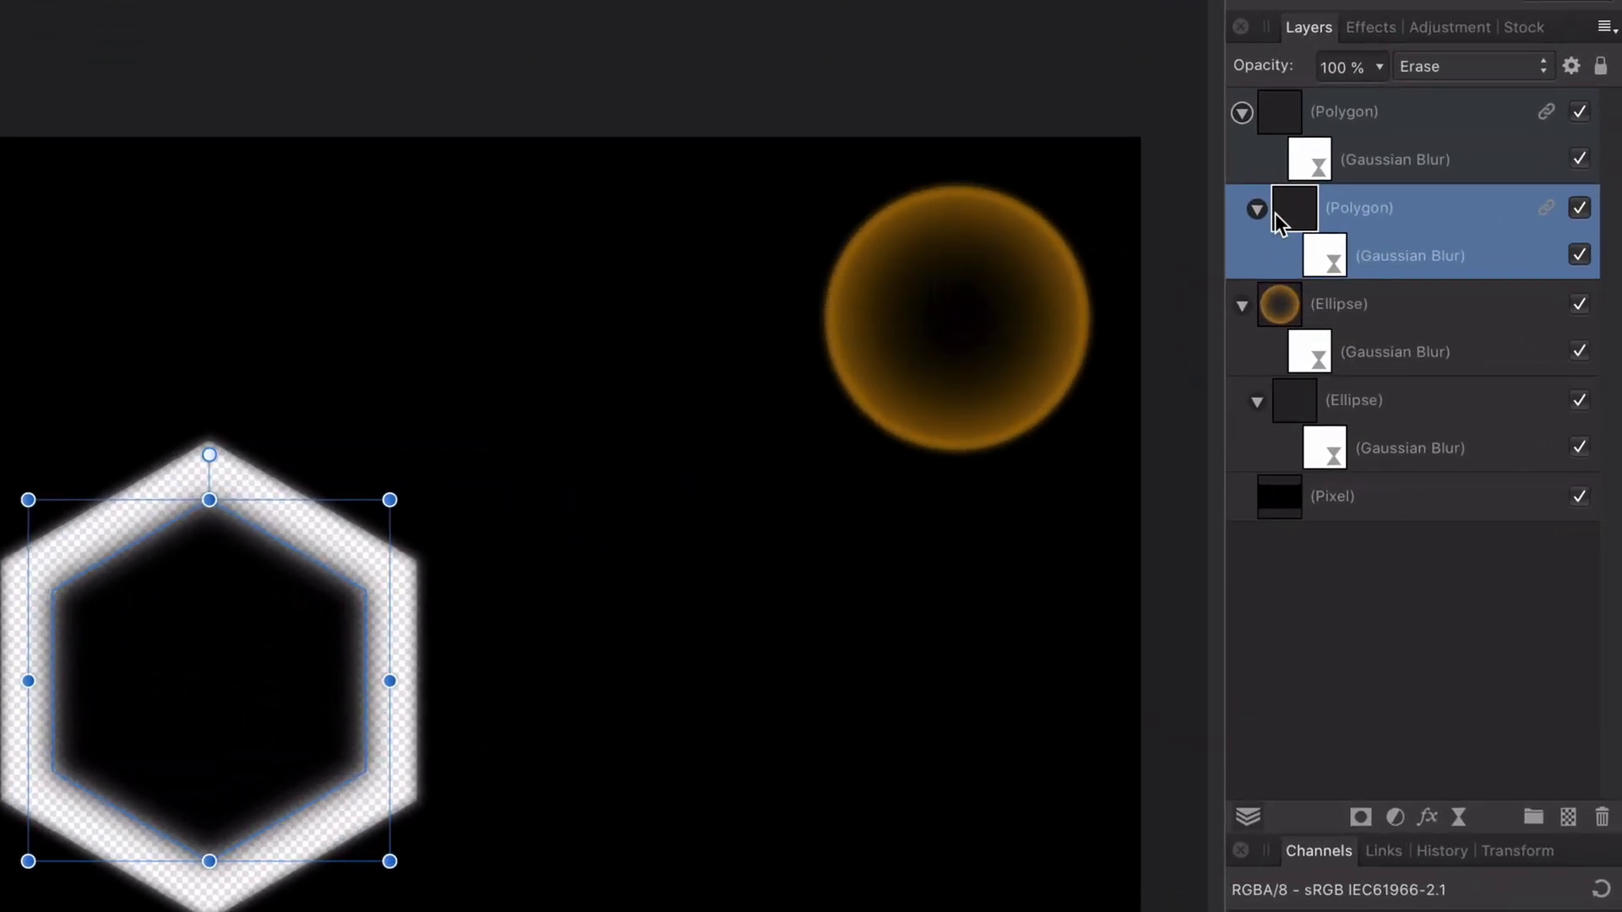
click(1279, 118)
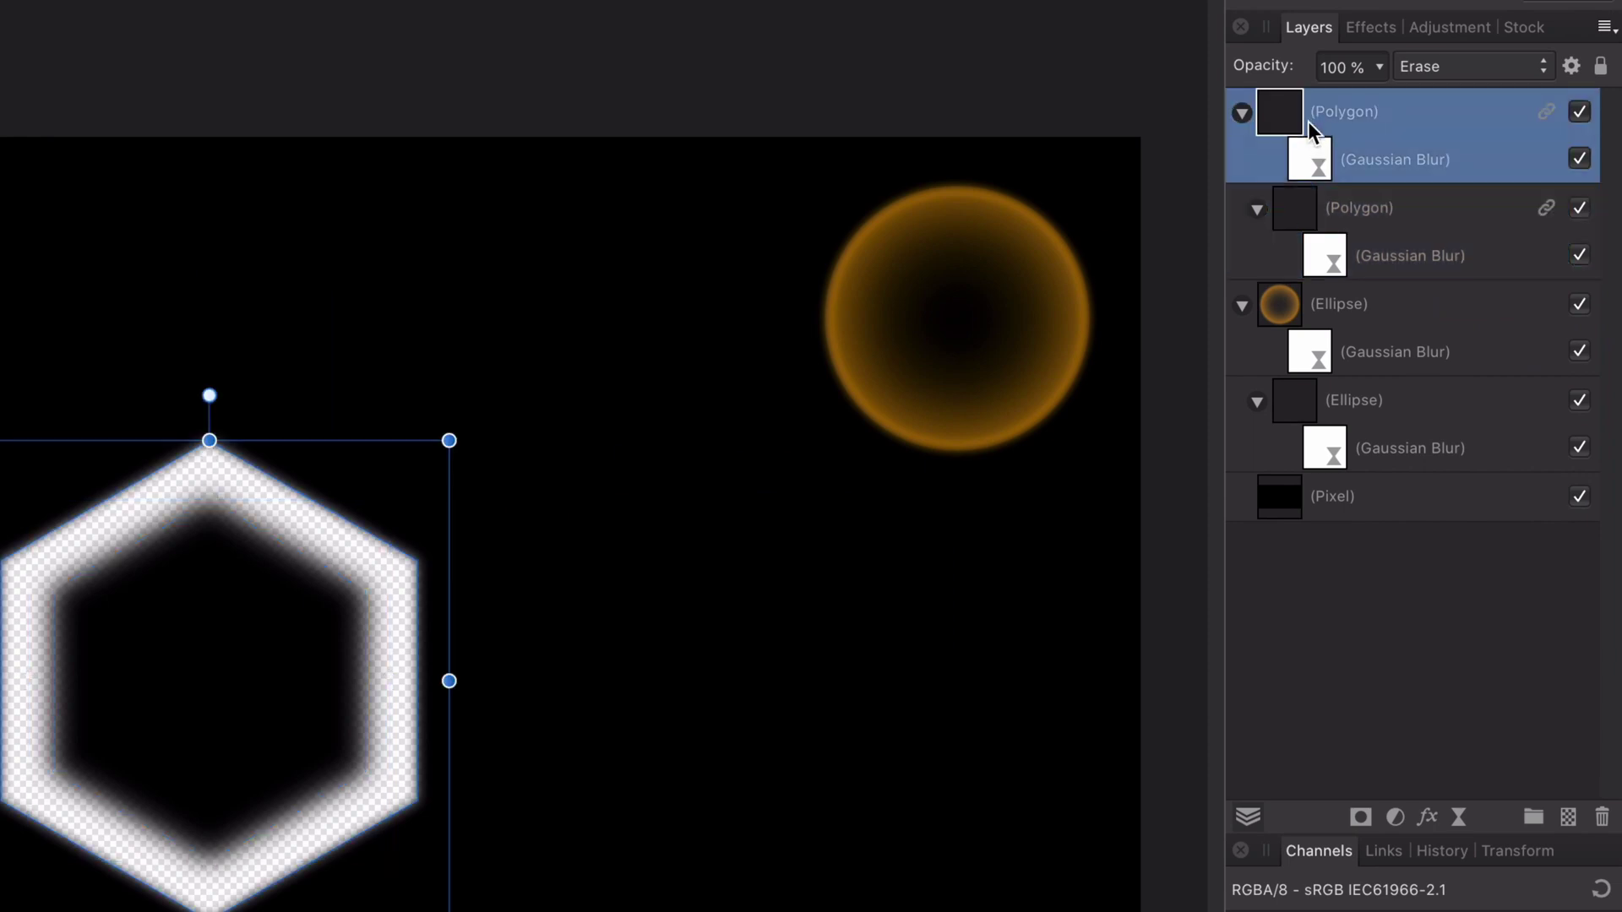
click(1284, 226)
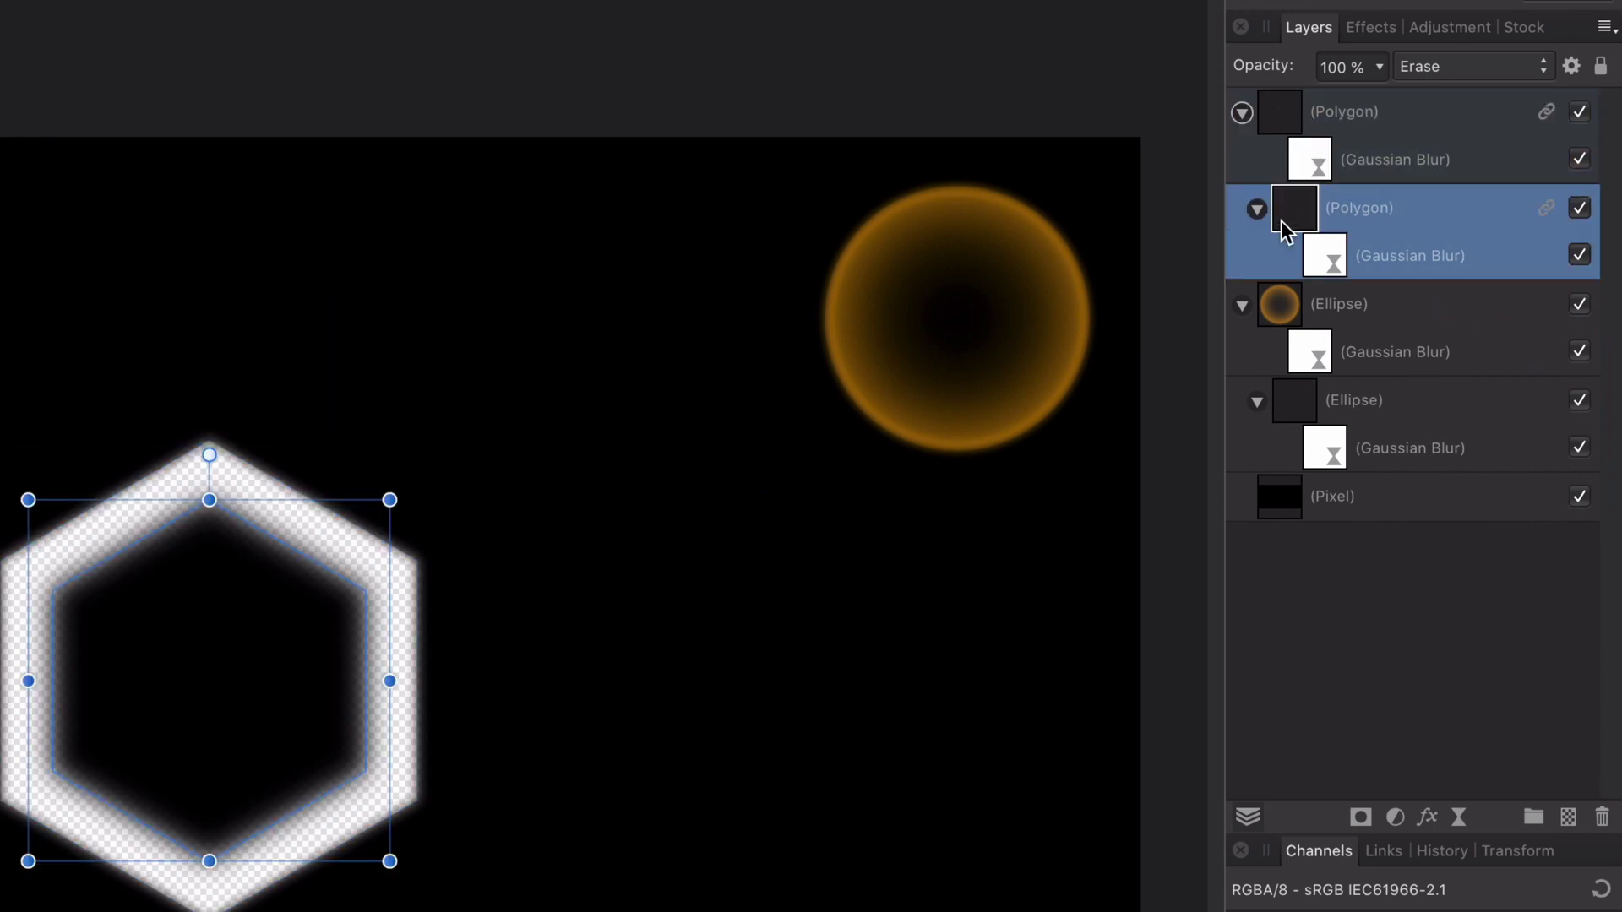
- Unlink blending mode & ranges for the nested hexagon and set the outer hexagon's blend mode to Normal
click(1383, 851)
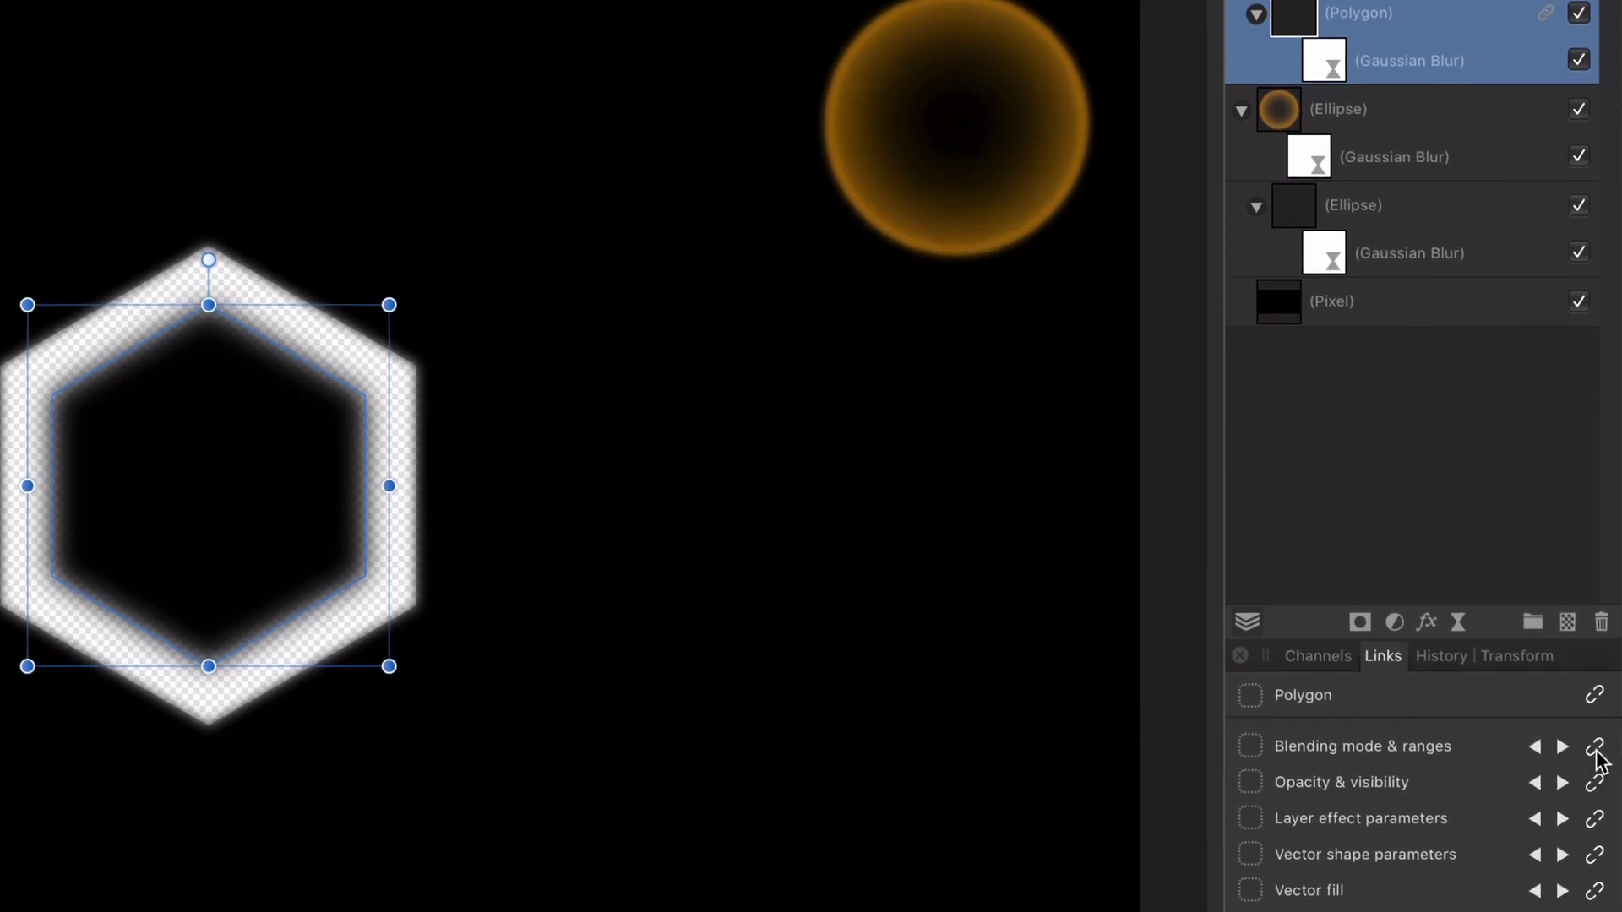
click(1595, 748)
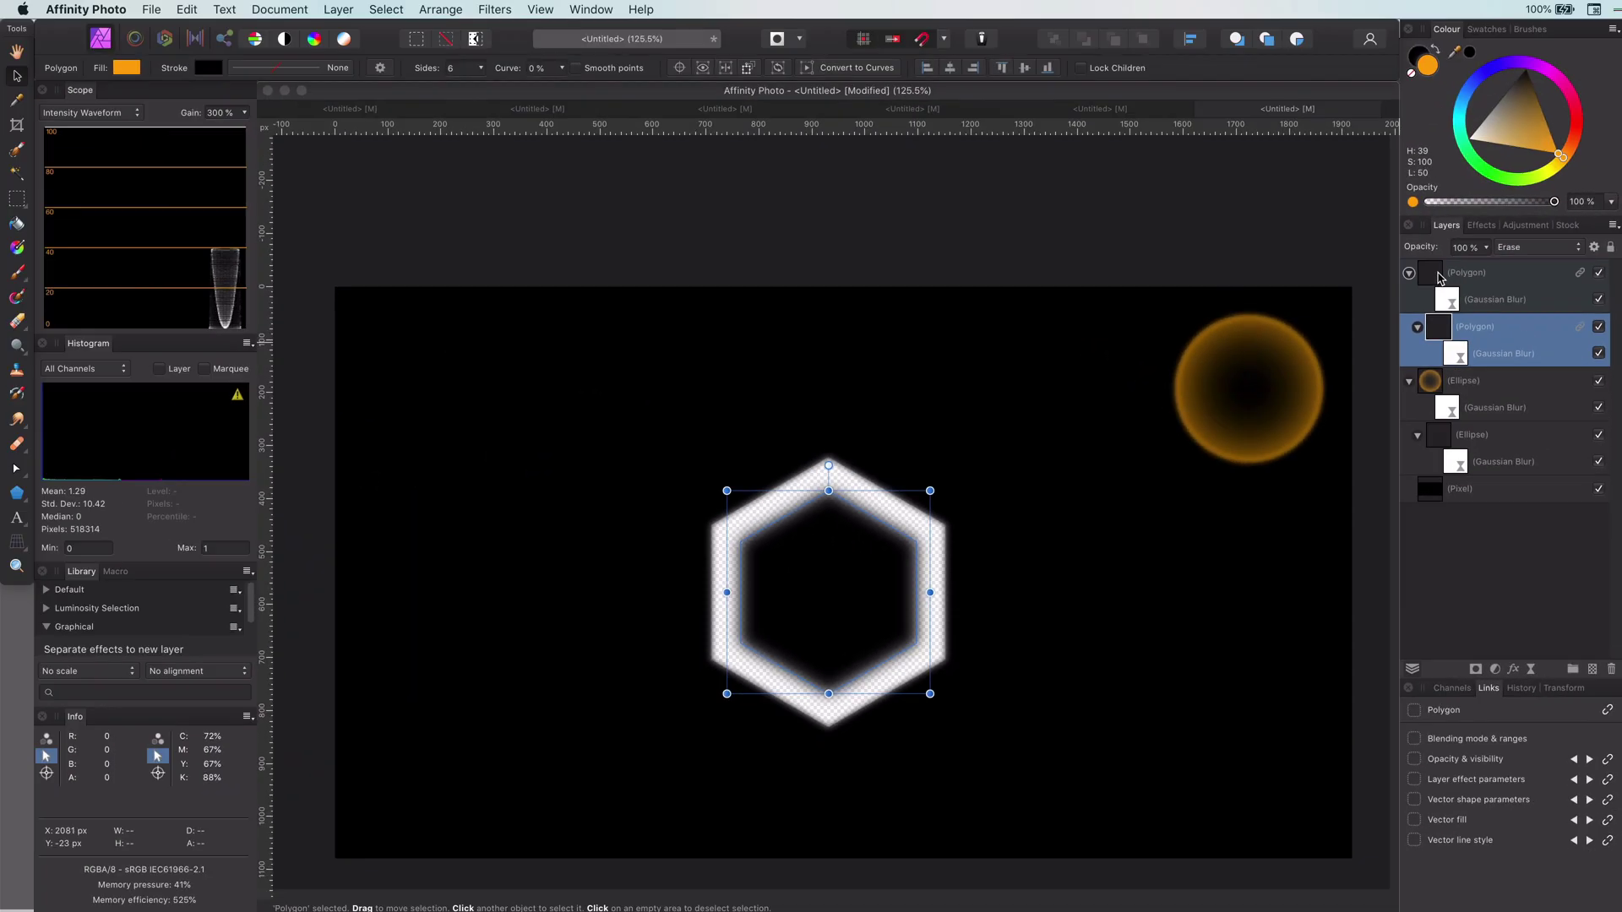
click(1438, 274)
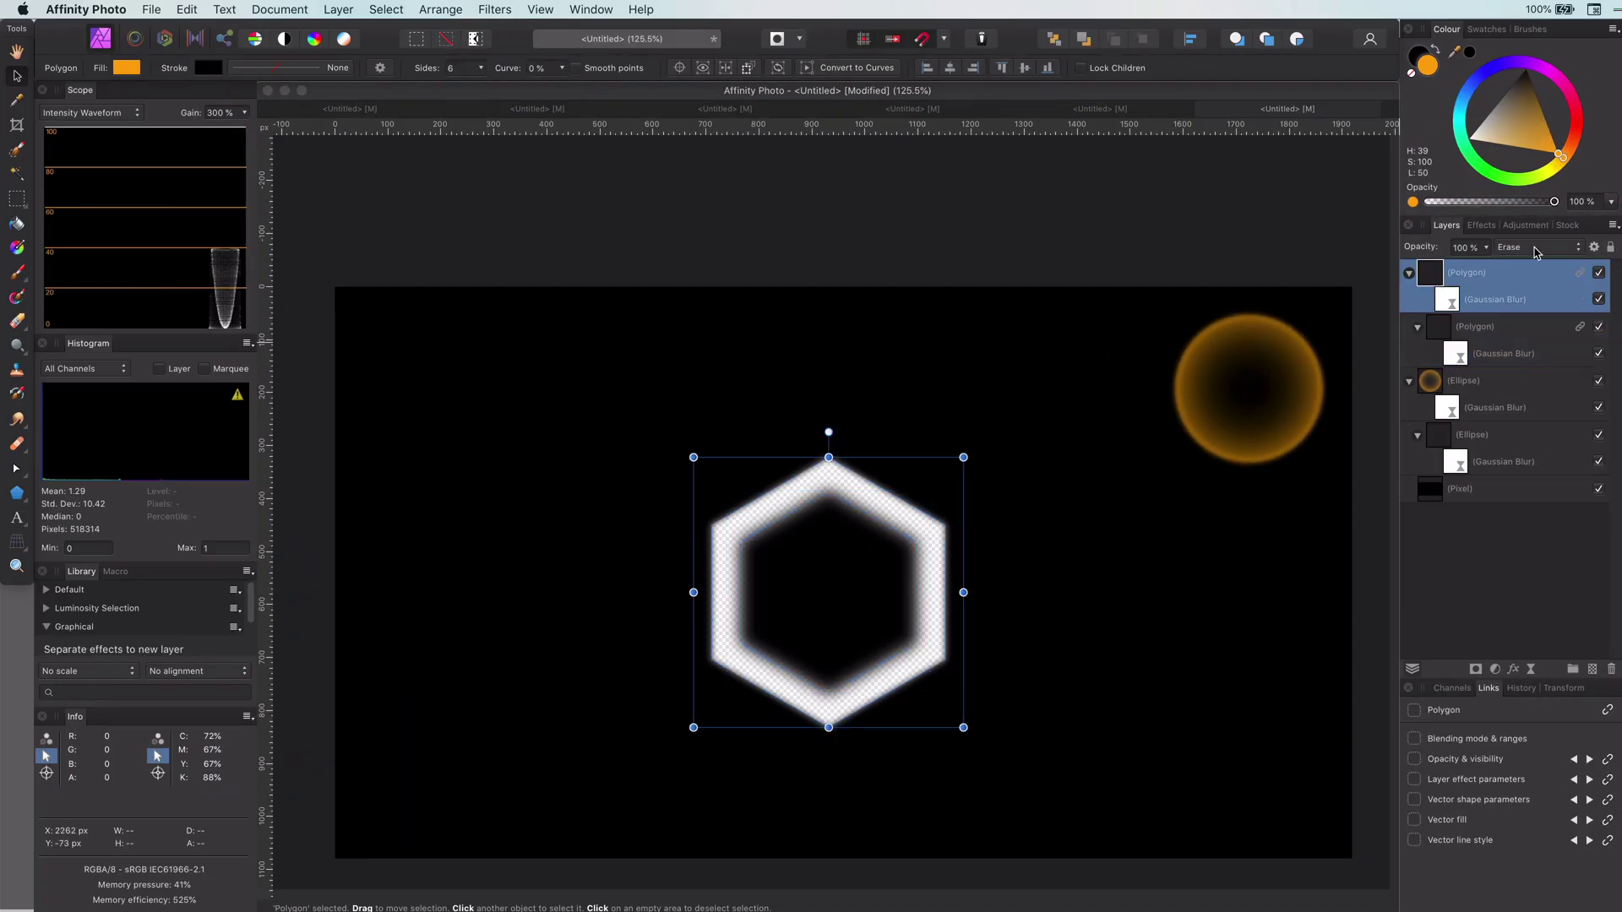
click(1537, 247)
click(1521, 15)
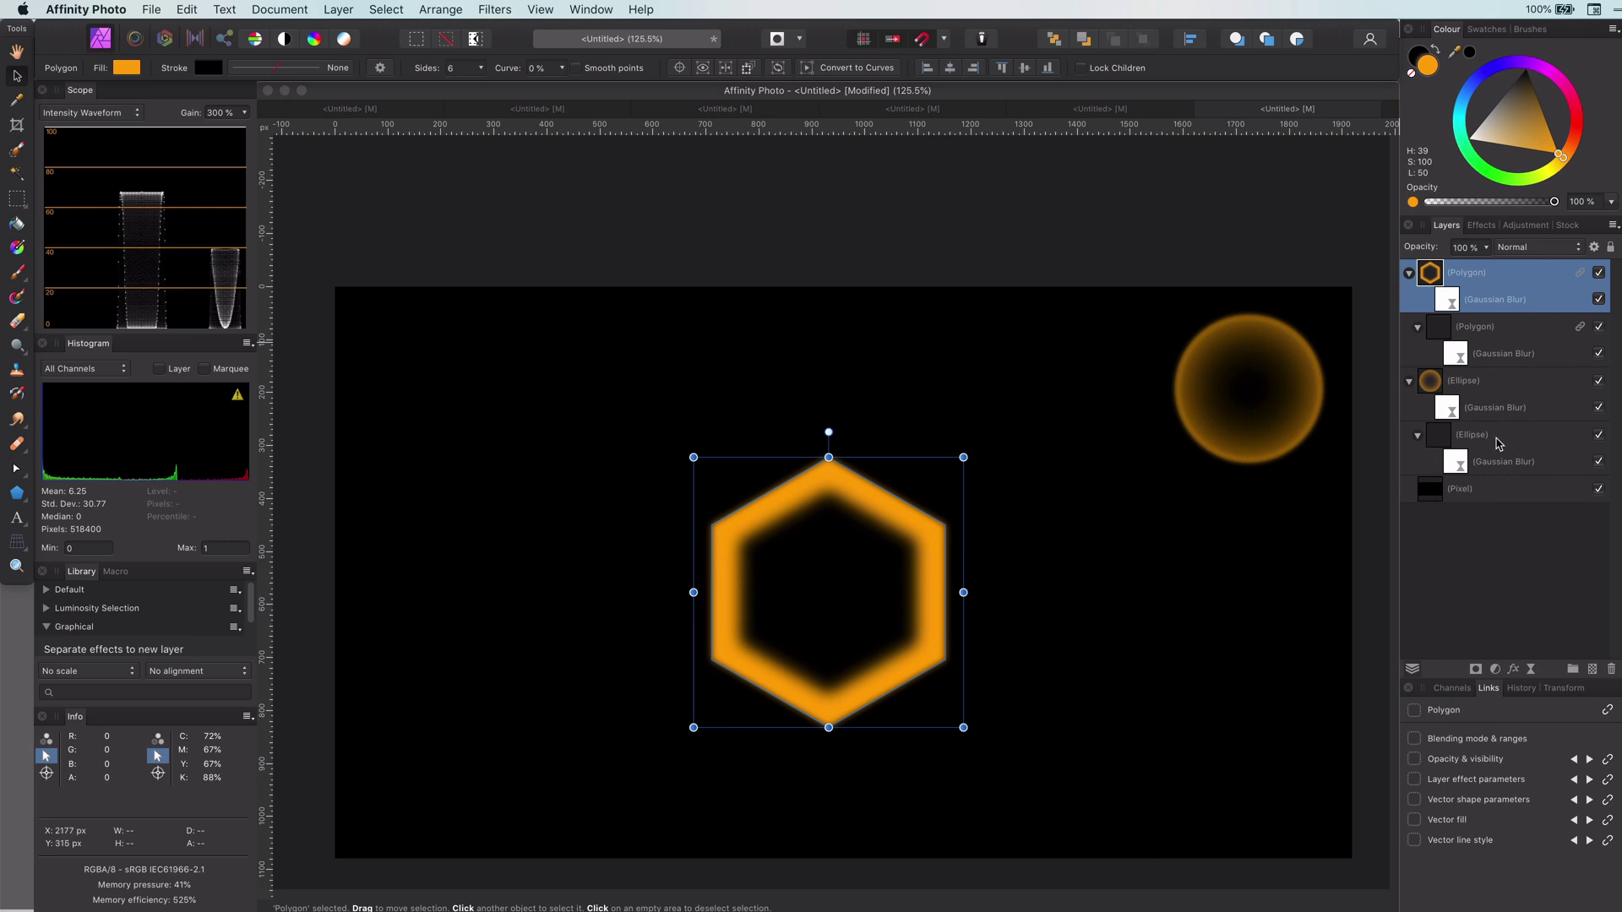
- Raise the nested hexagon's Gaussian Blur radius to 91.1 px and move the whole hexagon slightly up and to the right
click(1478, 326)
double_click(1455, 353)
drag(795, 835, 901, 838)
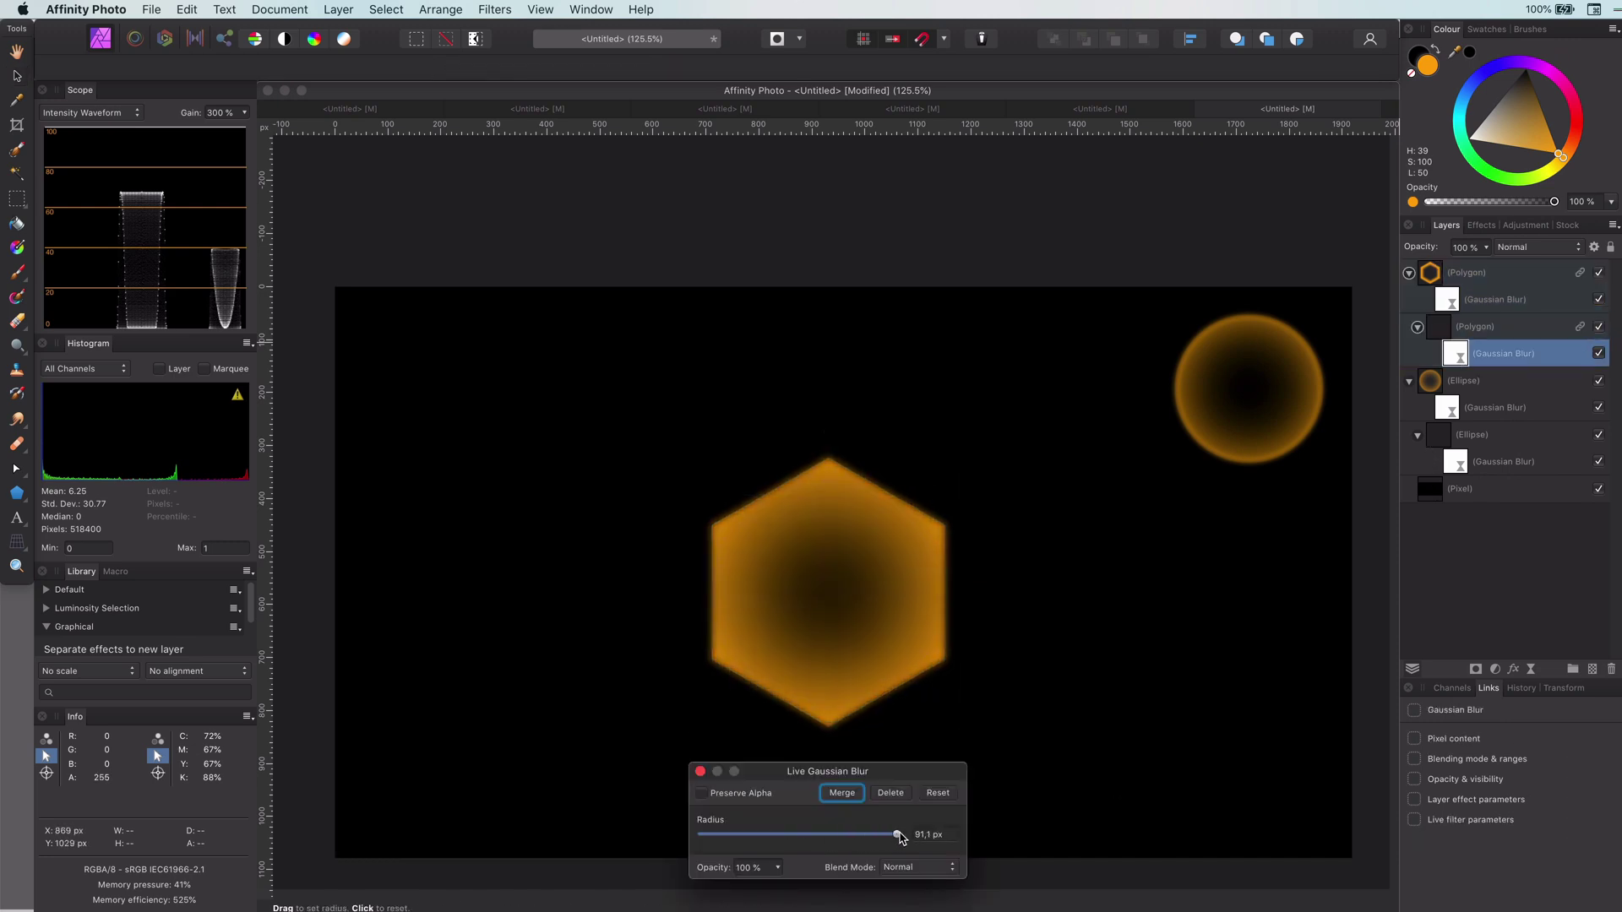
click(701, 771)
click(14, 77)
click(824, 585)
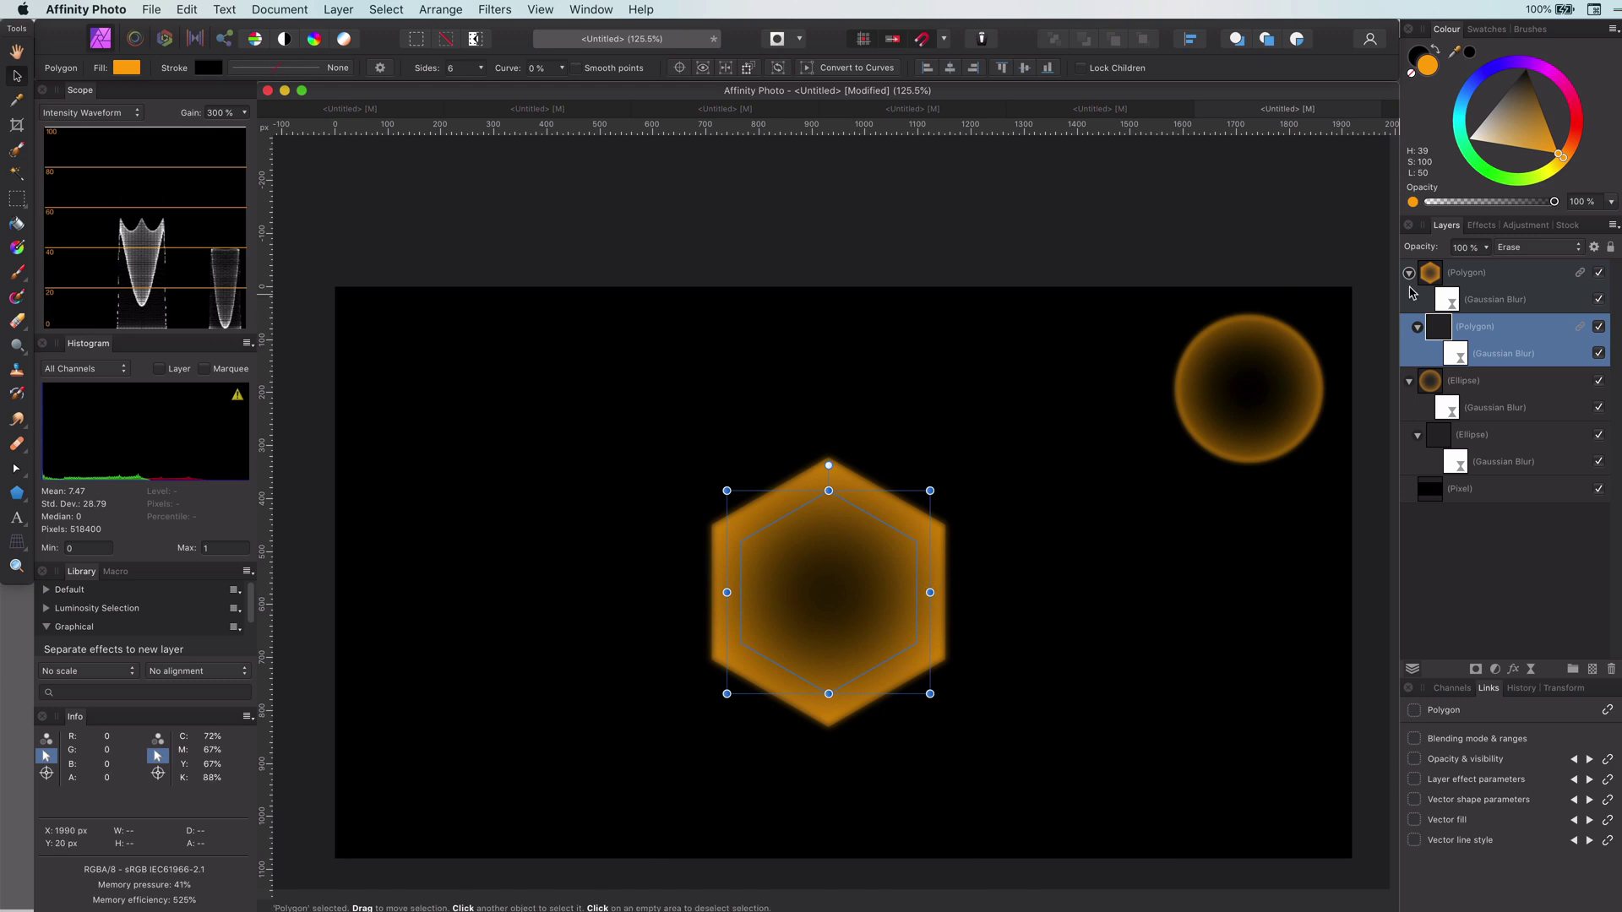
click(1465, 272)
drag(912, 642, 967, 620)
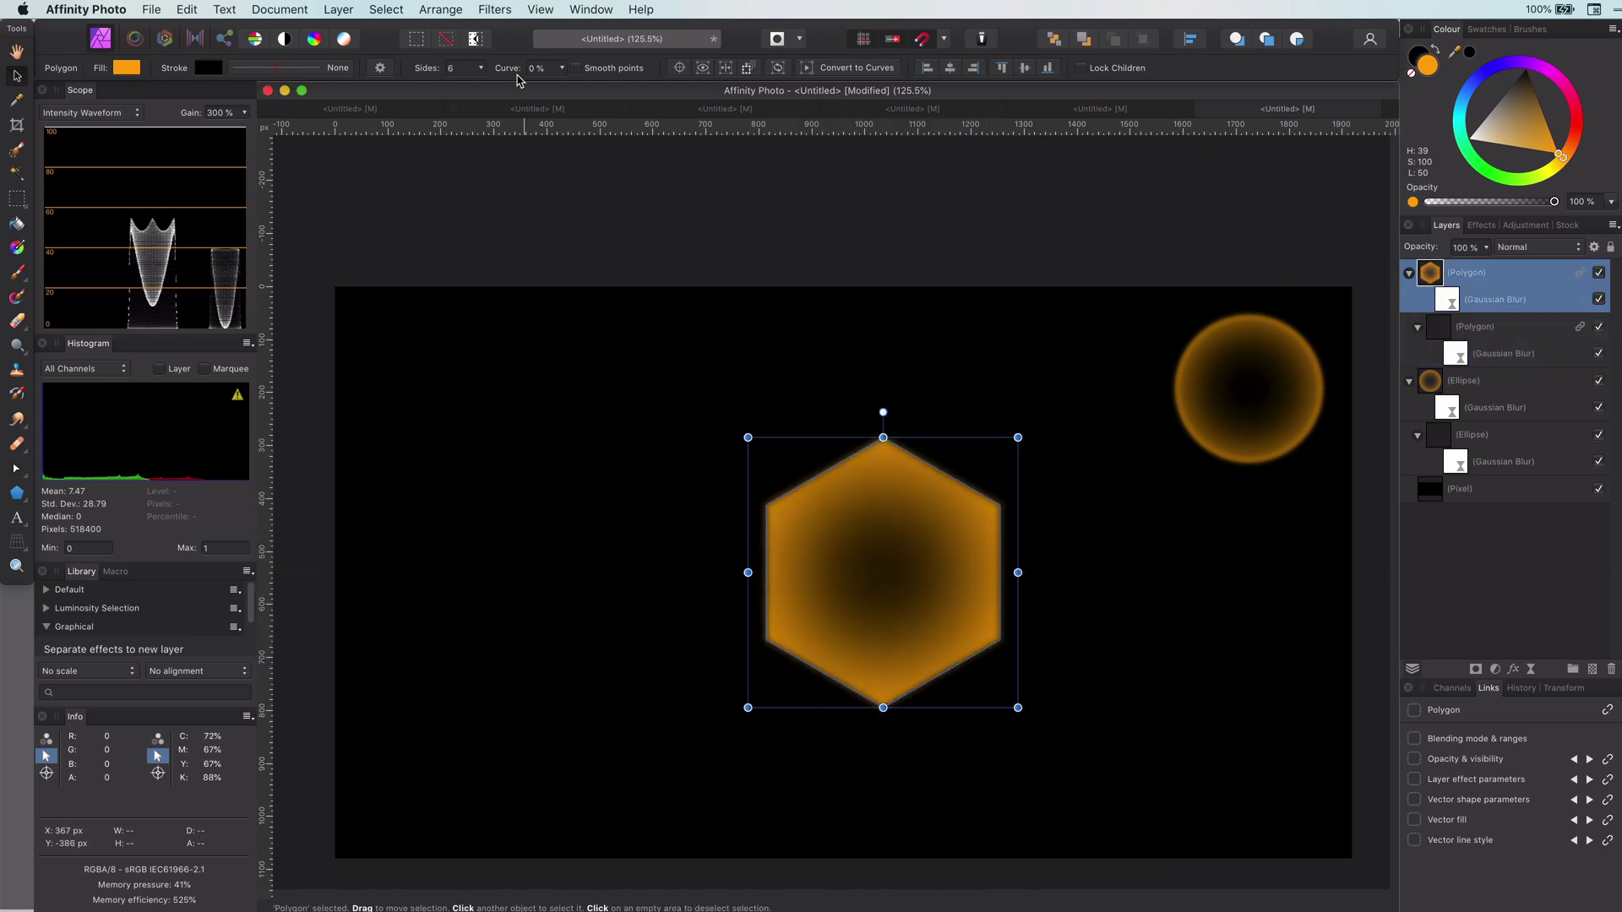
- Try out different curve amounts and side counts on the outer hexagon
click(561, 68)
drag(562, 91, 429, 97)
drag(558, 96, 538, 98)
click(475, 69)
click(479, 69)
drag(483, 88, 586, 89)
click(1055, 395)
- Duplicate the blurred hexagon twice, arrange two smaller ones overlapping the large one, and rotate the large hexagon by about 67°
click(971, 508)
drag(901, 603, 1000, 512)
drag(1115, 615, 1000, 484)
drag(897, 415, 1168, 450)
click(1204, 355)
drag(1195, 490, 1091, 600)
drag(871, 474, 923, 550)
drag(882, 602, 807, 677)
drag(924, 438, 785, 467)
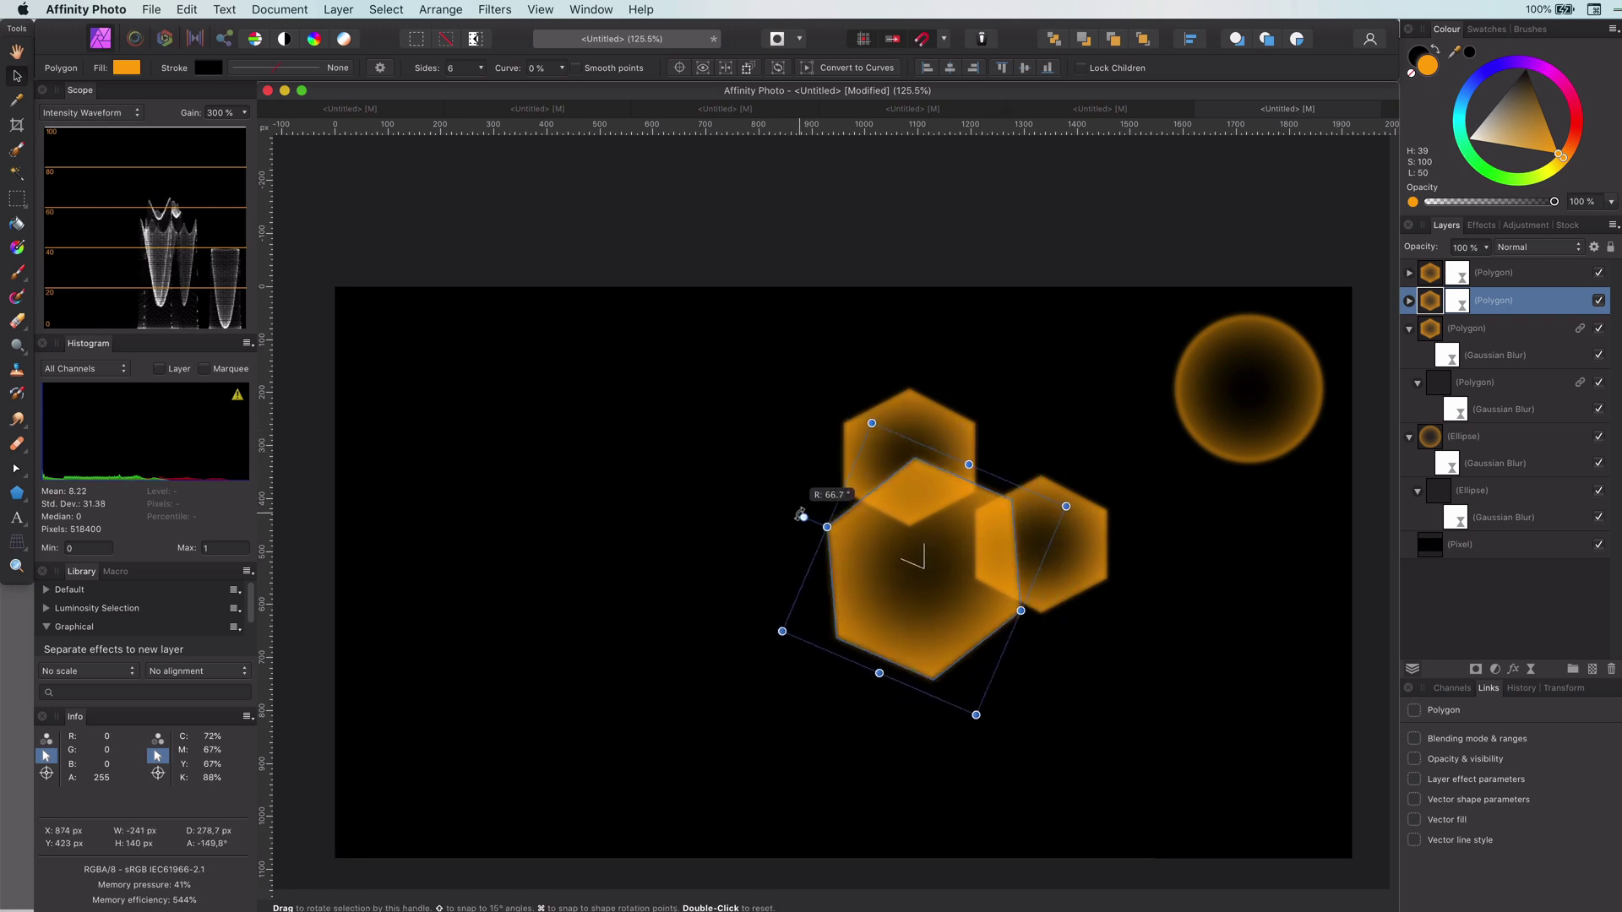
- Select all three hexagons and set their opacity to 25 %
click(952, 427)
shift+click(1436, 276)
key(2)
key(5)
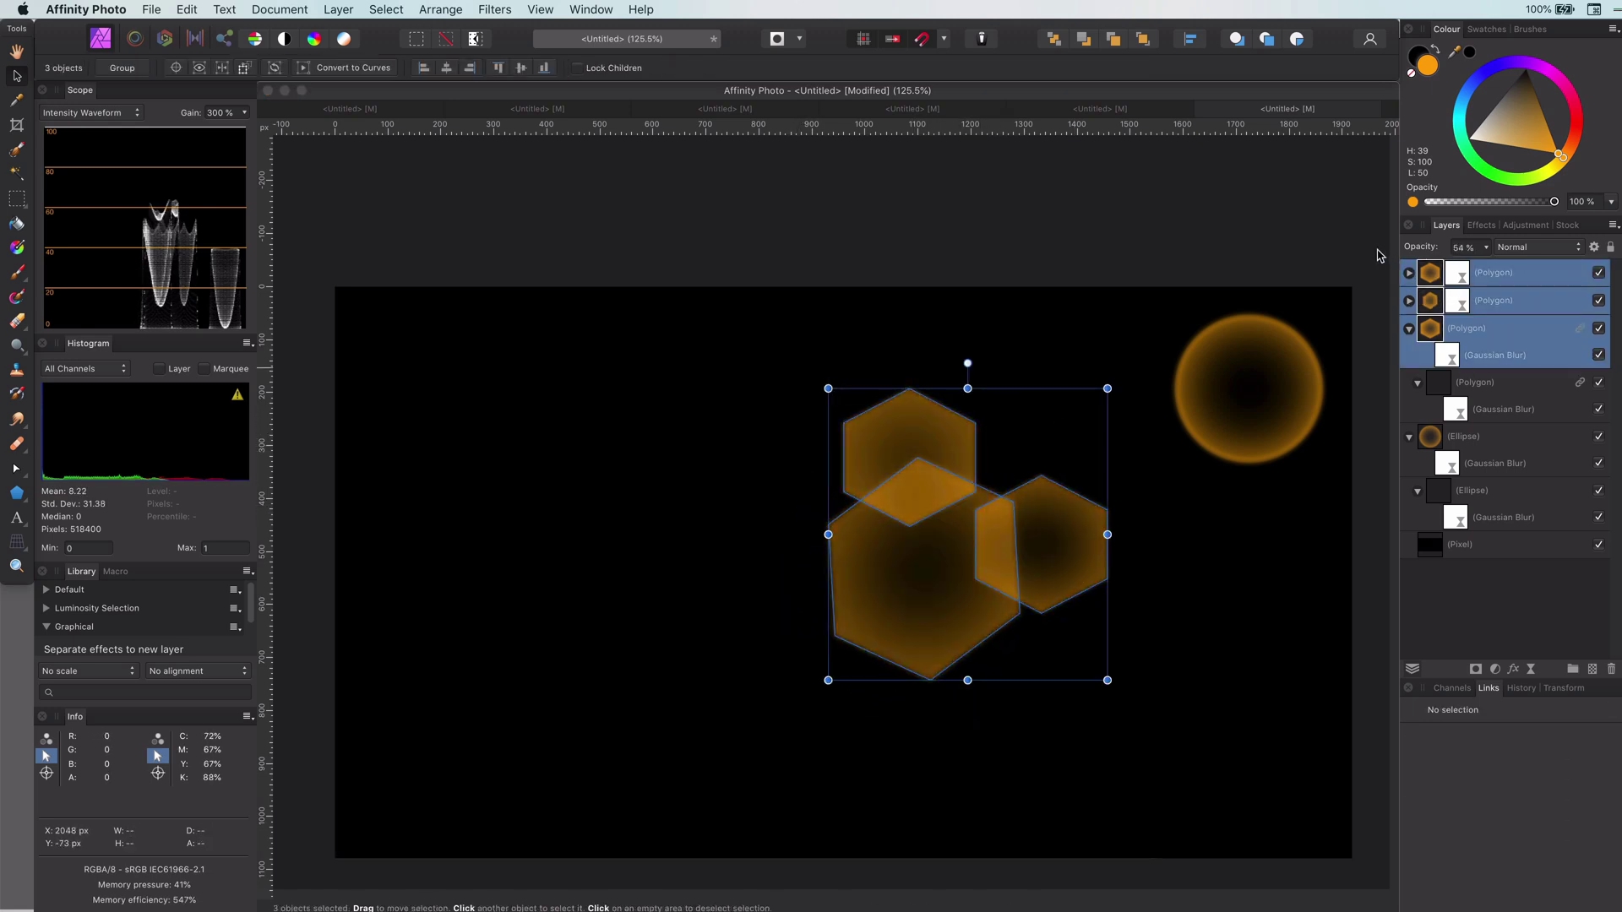
- Rotate the large hexagon slightly and enlarge it so it spans both smaller hexagons
click(1182, 673)
click(954, 568)
drag(835, 489, 843, 451)
drag(1068, 576, 1191, 459)
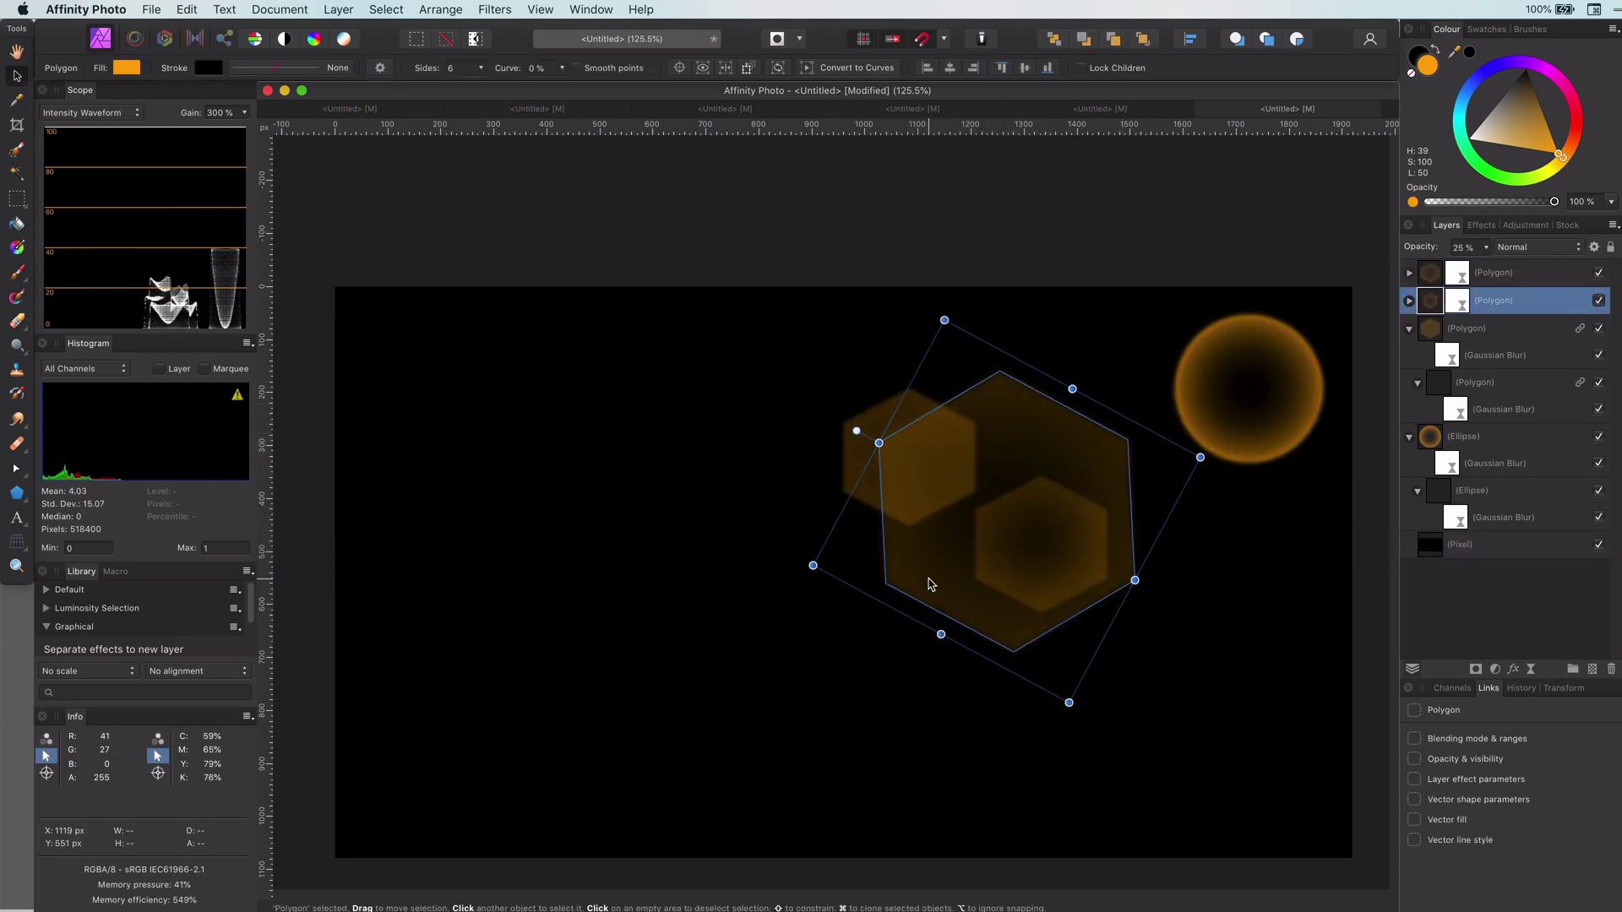
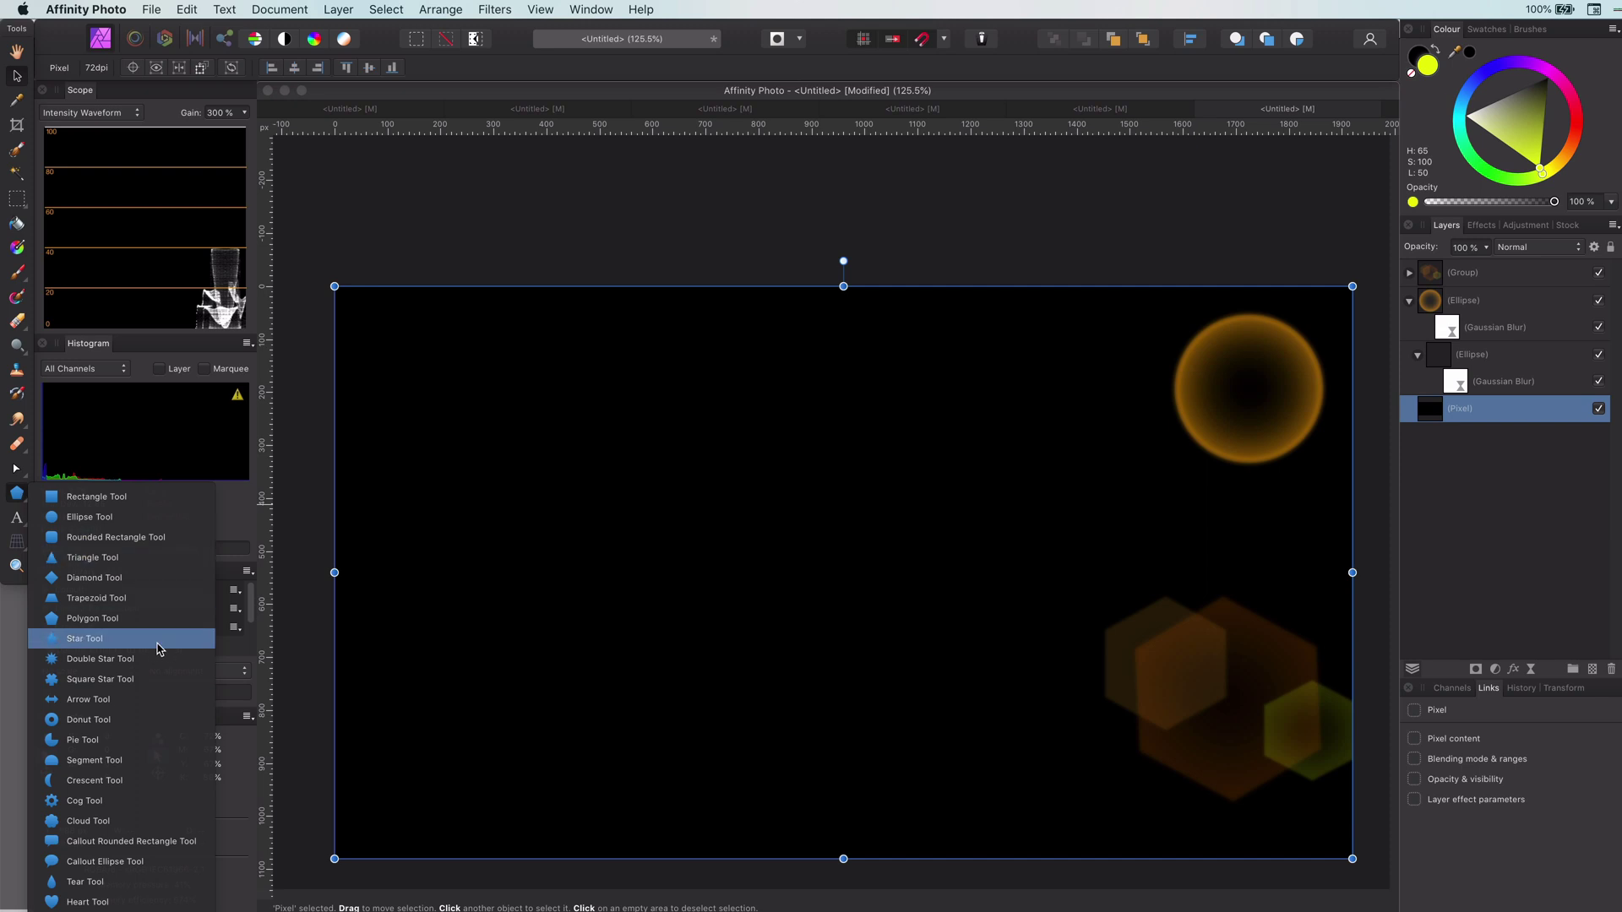
- Draw a double star about 410 px wide in the left half of the canvas and fill it with white
click(99, 659)
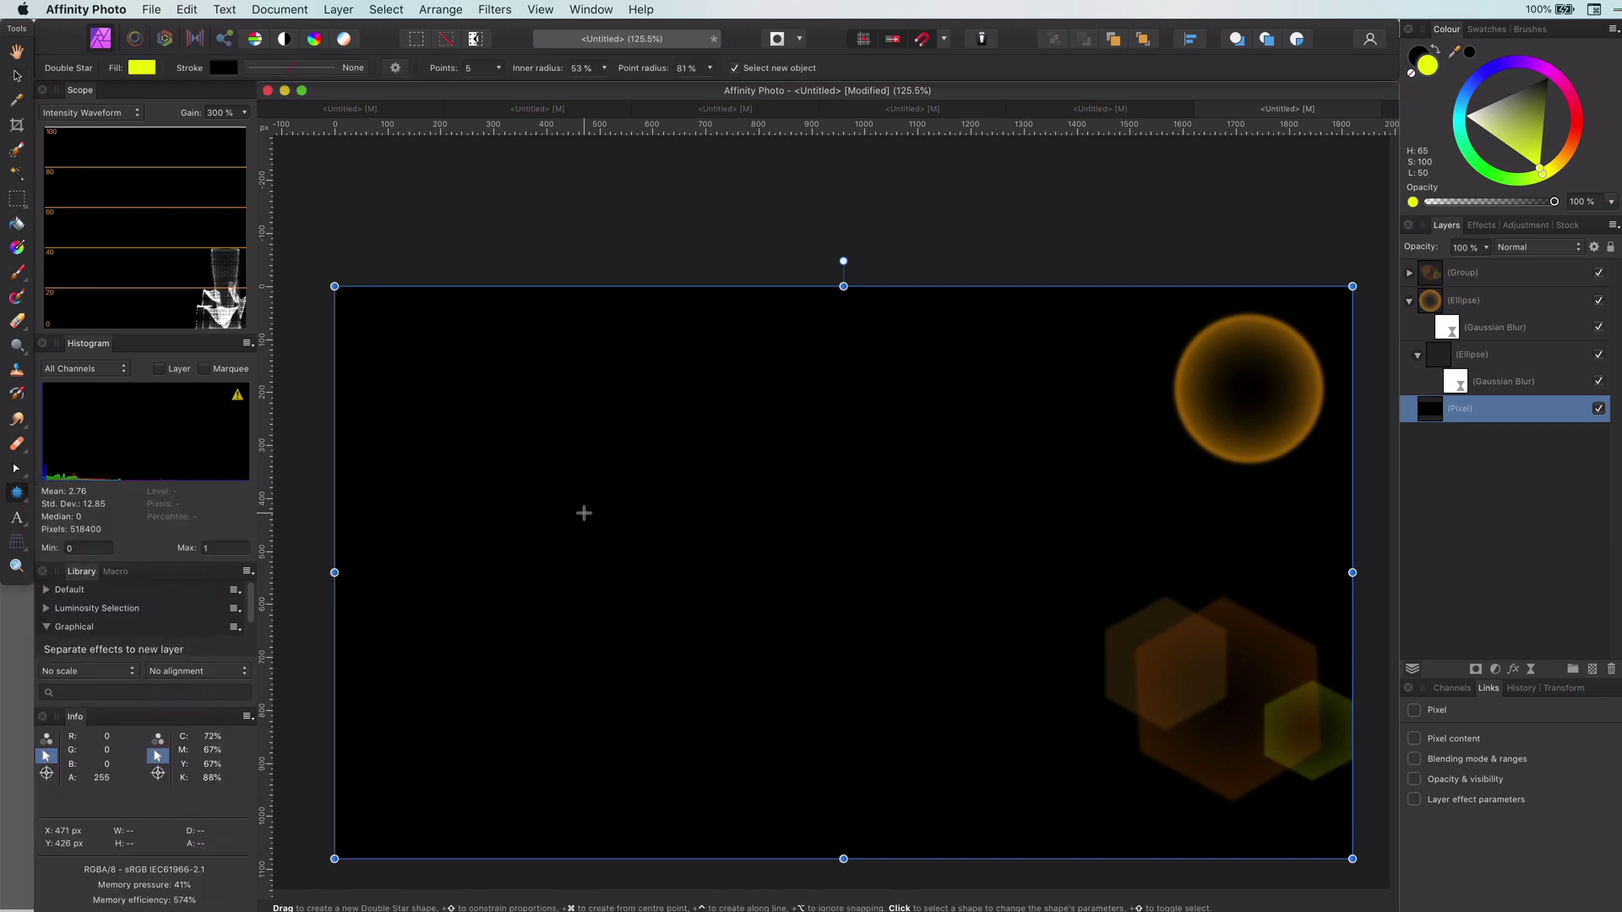
drag(559, 491, 775, 711)
key(v)
key(d)
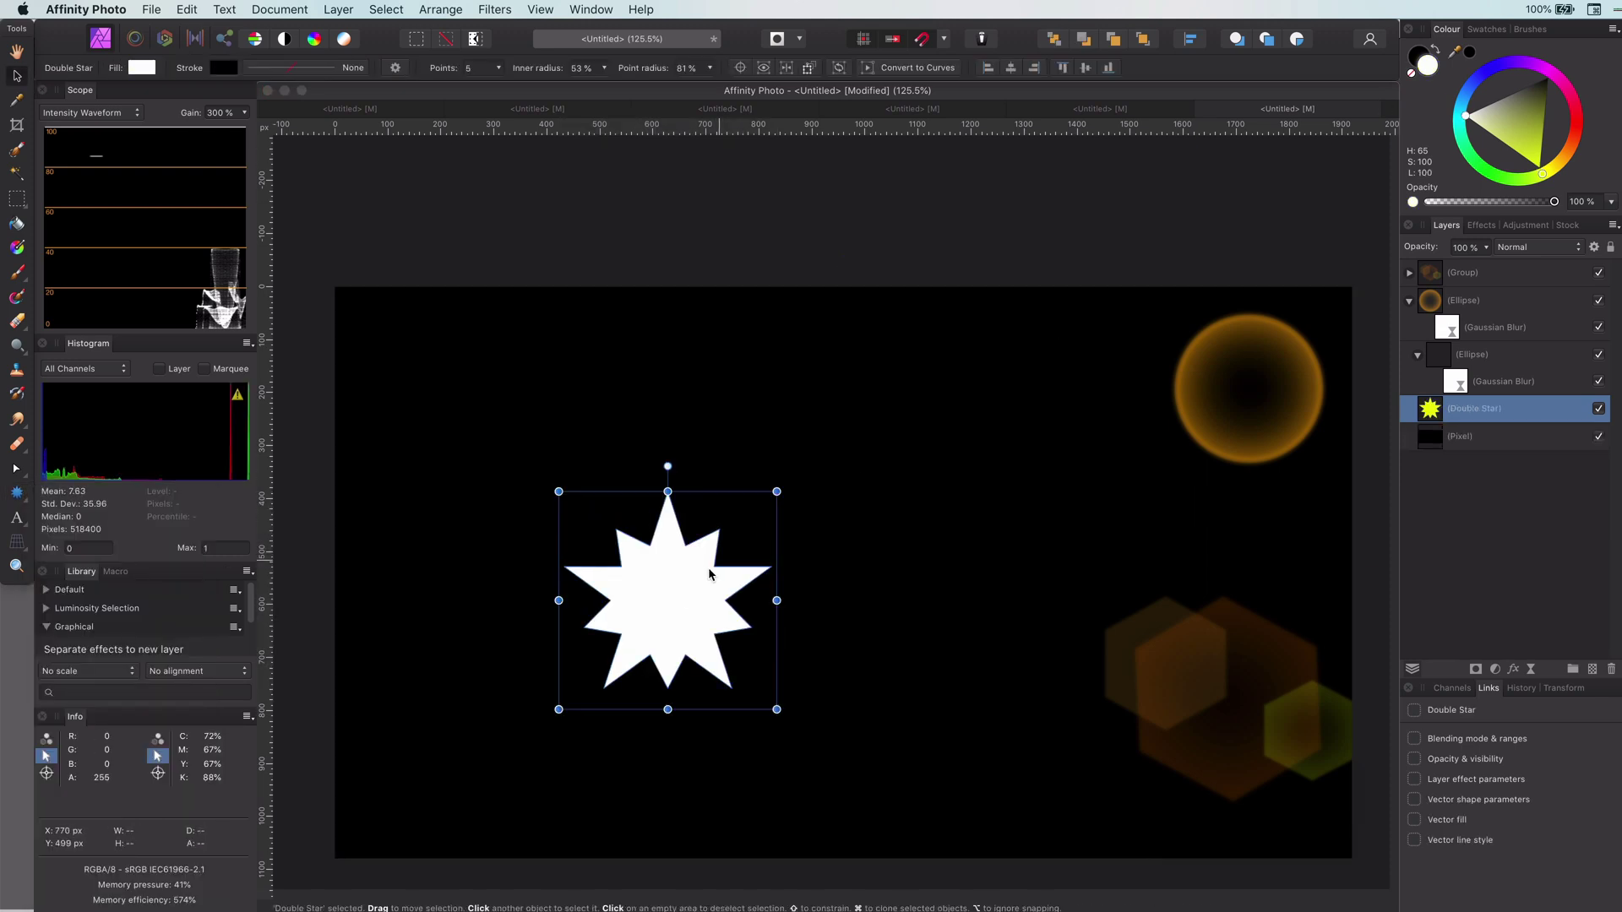
- Enlarge the double star to about 750 px and place it left of the canvas centre
drag(709, 572, 677, 498)
drag(745, 638, 929, 810)
drag(774, 661, 718, 600)
- Set the double star's point radius to 100 %, its inner radius to 1 % and its points to 10
click(710, 68)
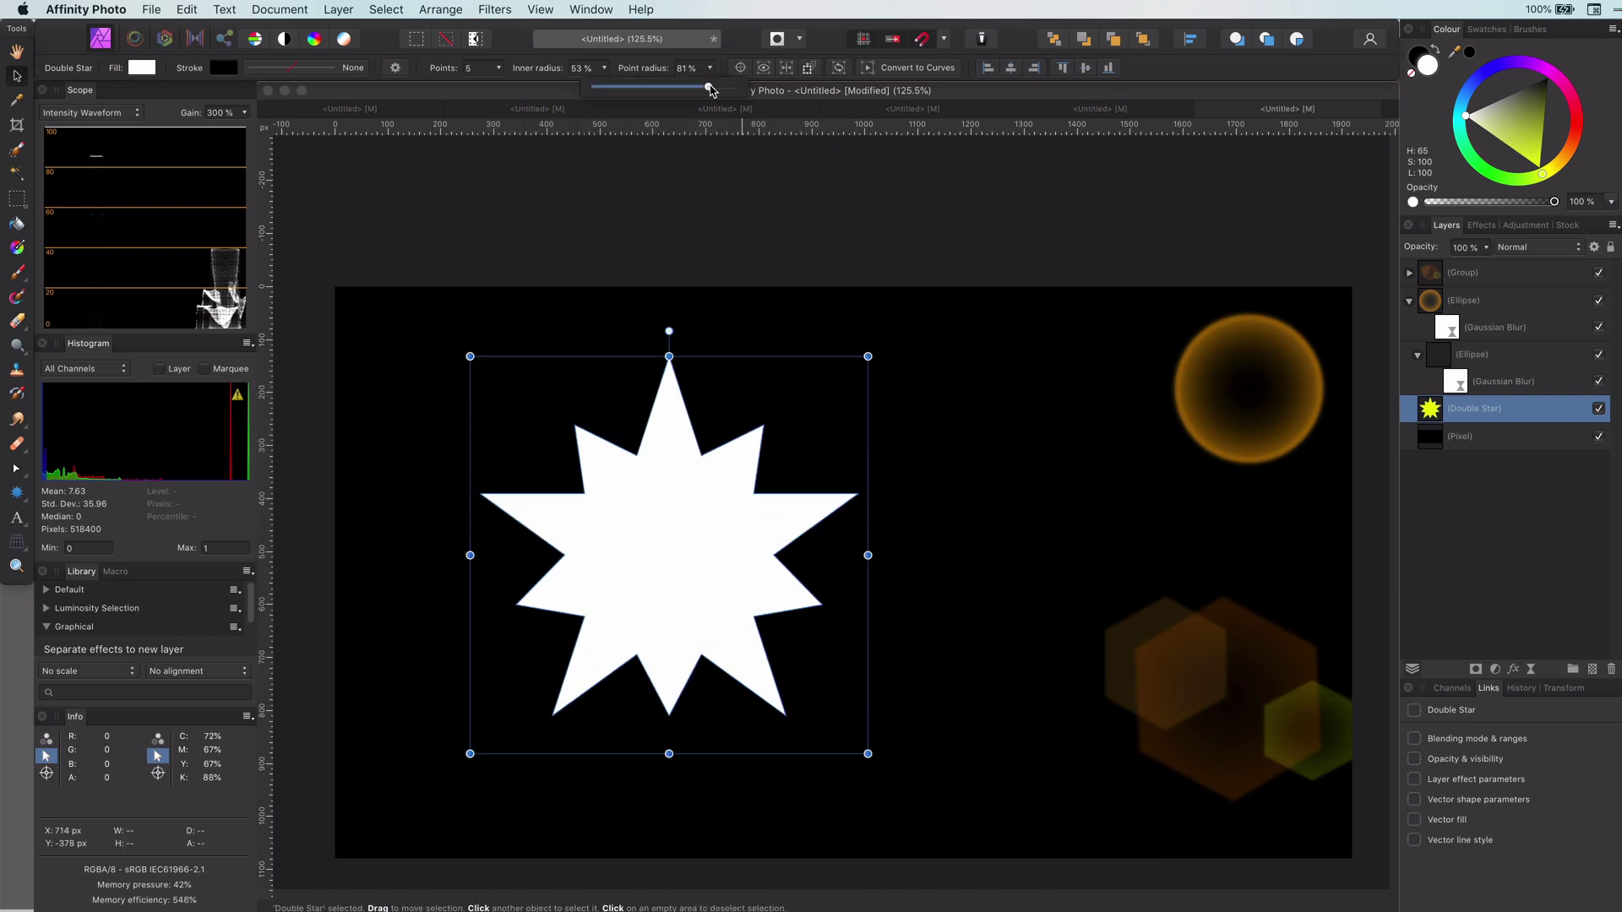
drag(712, 87, 777, 101)
click(604, 68)
drag(603, 87, 513, 92)
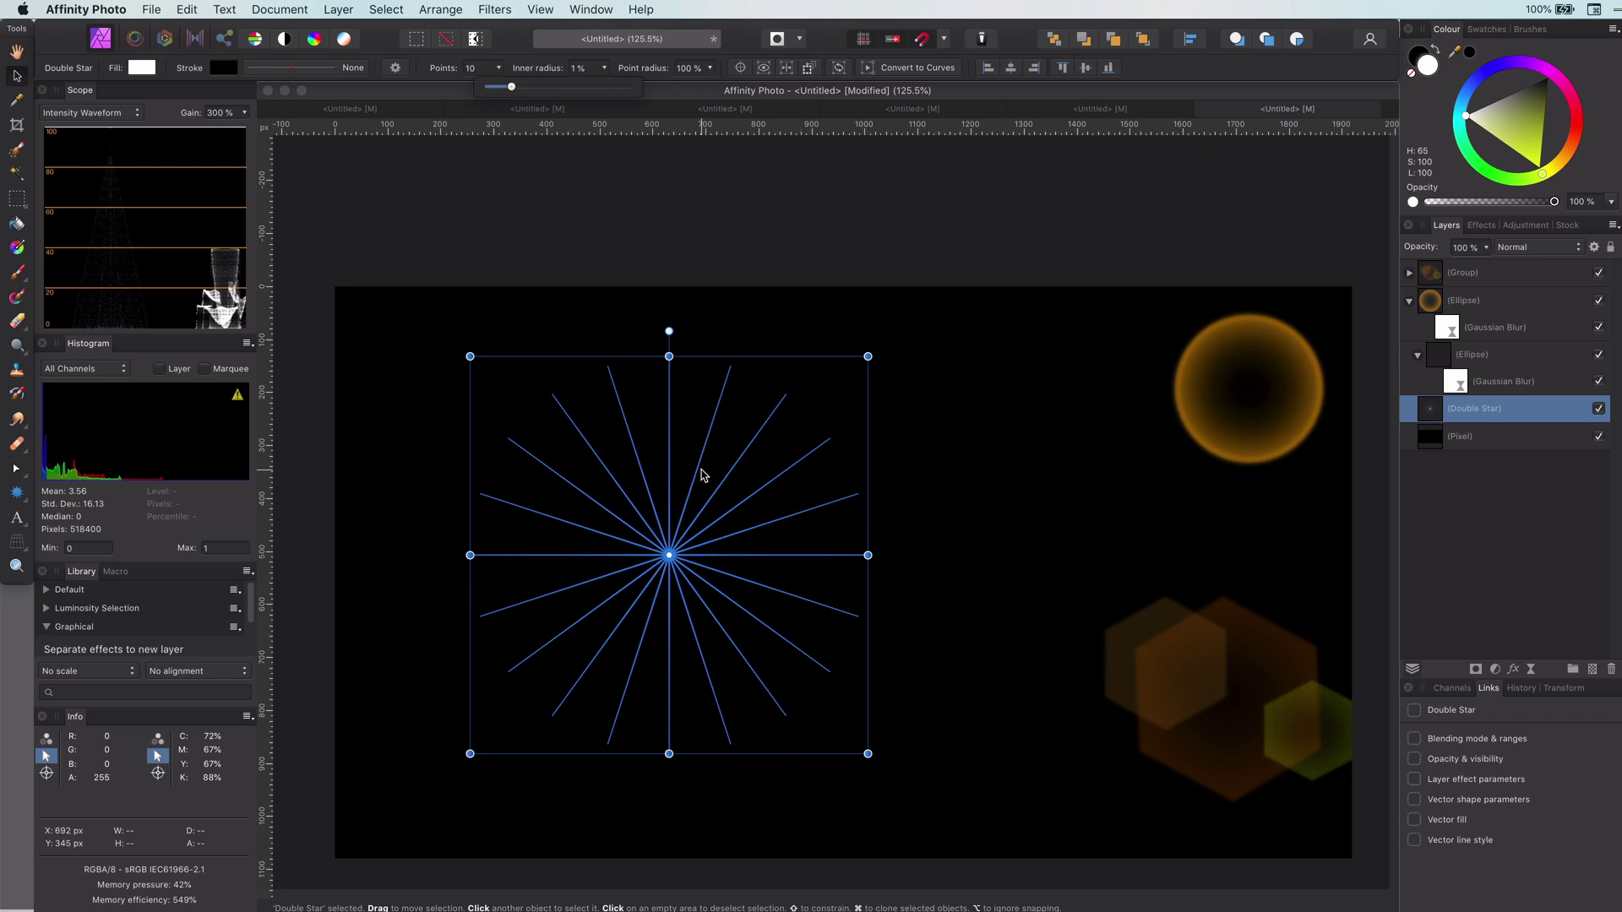
- Enlarge a copy of the star to about 930 px, rotate it slightly, and duplicate it again with the same transform
drag(868, 355, 915, 309)
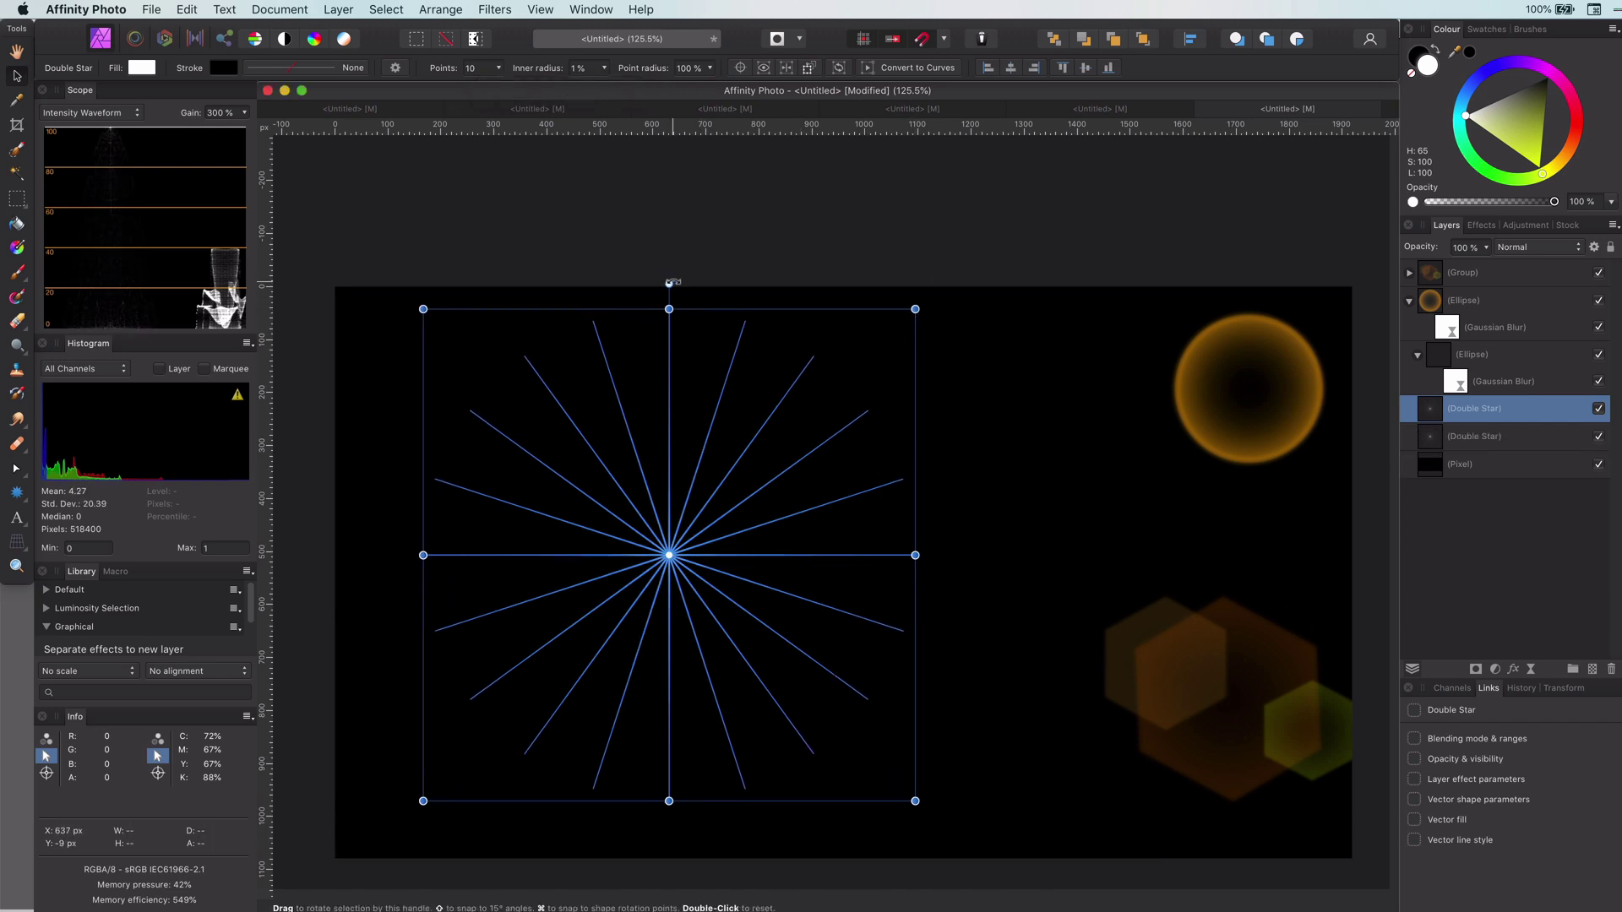
drag(670, 282, 684, 282)
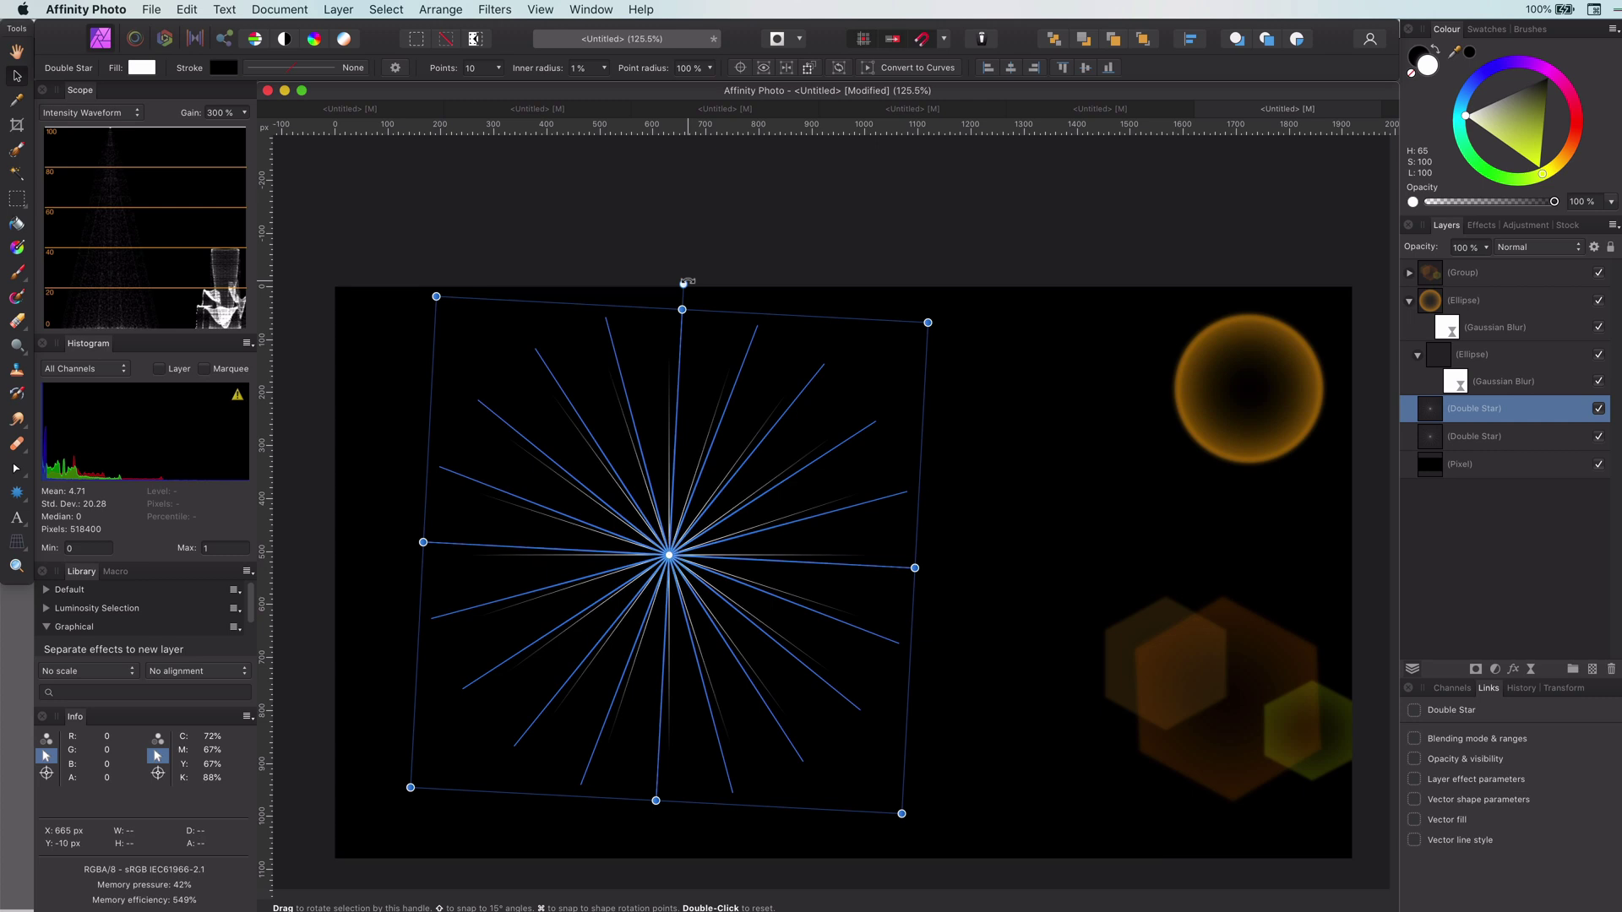
key(super+j)
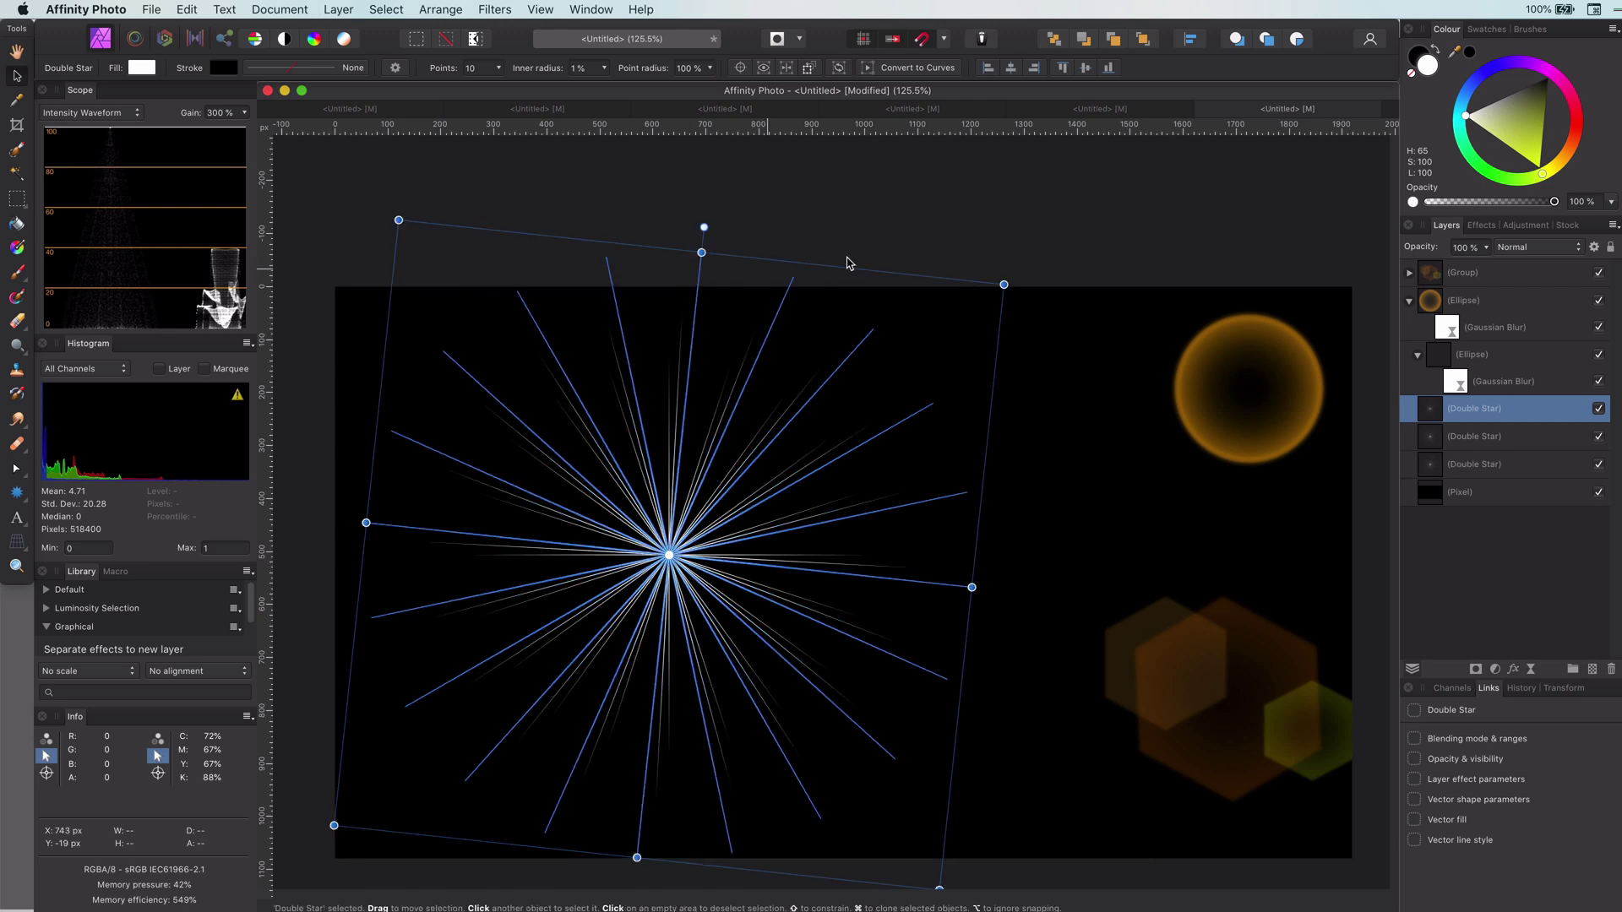
click(1044, 199)
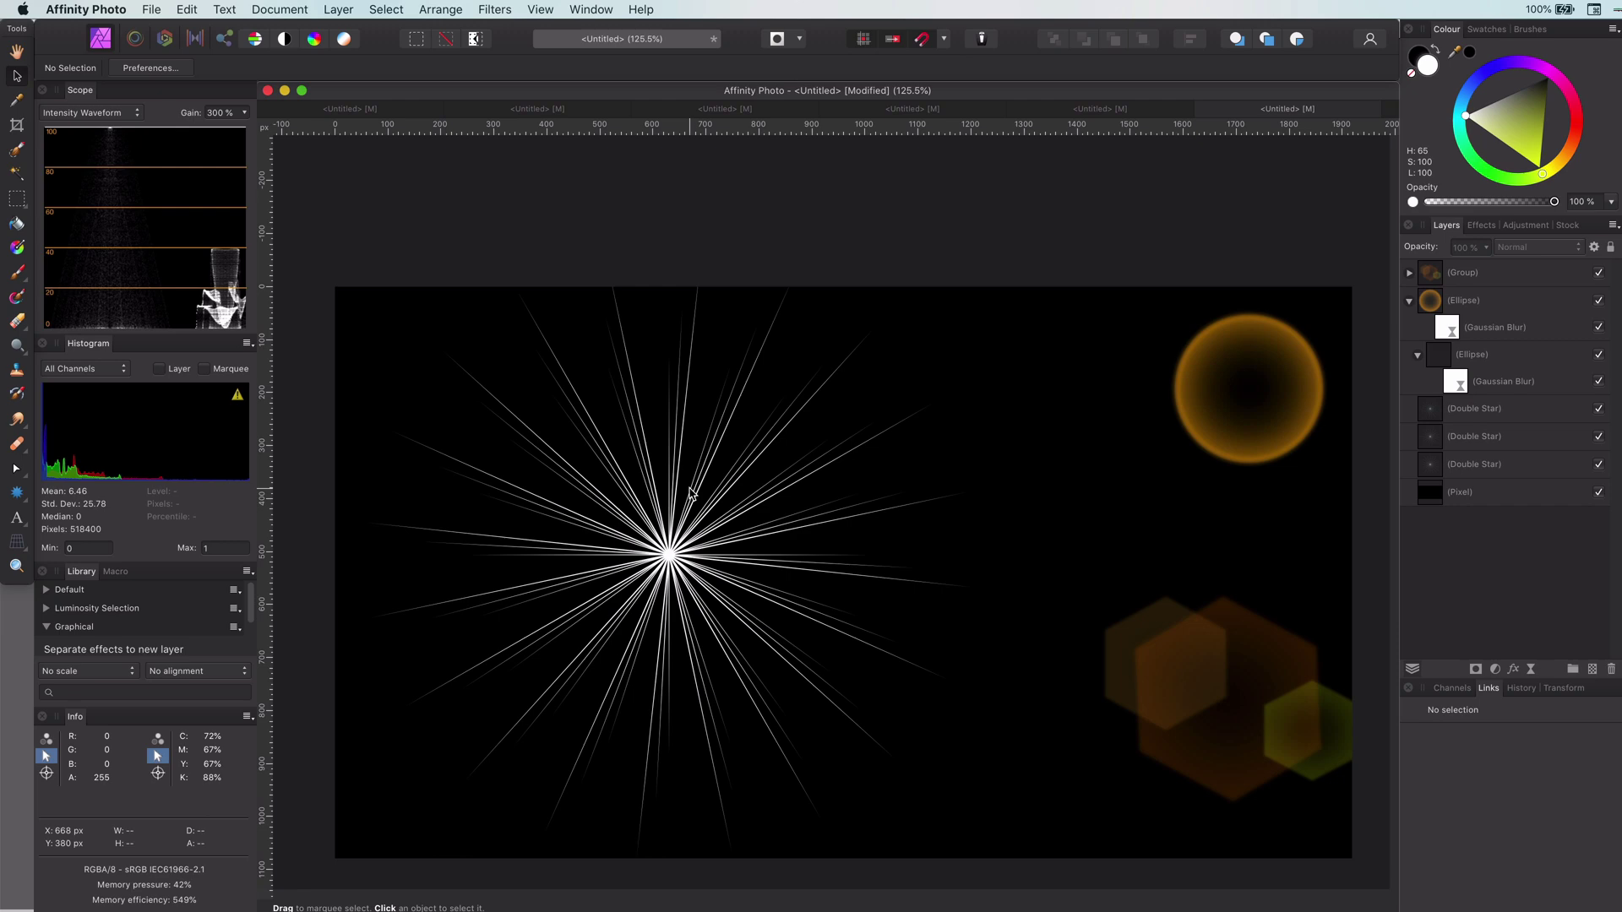
- Group the three double star layers and clear the selection
click(1441, 414)
shift+click(1427, 463)
key(super+g)
key(super+d)
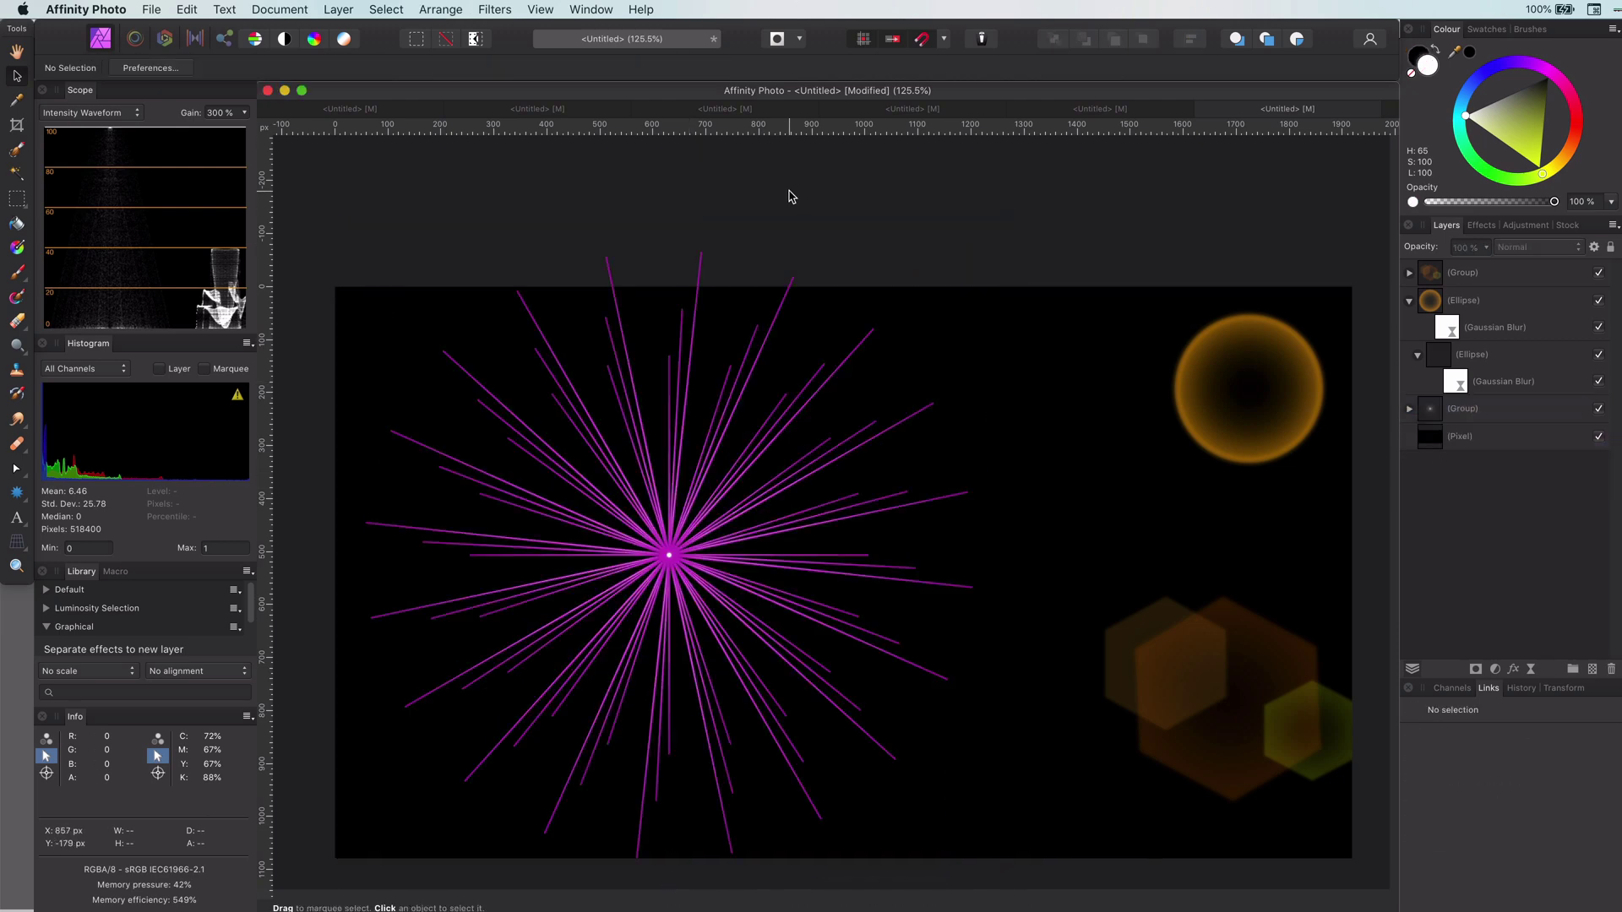
- Draw a white circle about 135 px wide centred on the starburst
click(16, 492)
mouse_move(669, 546)
mouse_down()
mouse_move(709, 545)
mouse_move(705, 581)
mouse_move(669, 555)
mouse_up()
key(v)
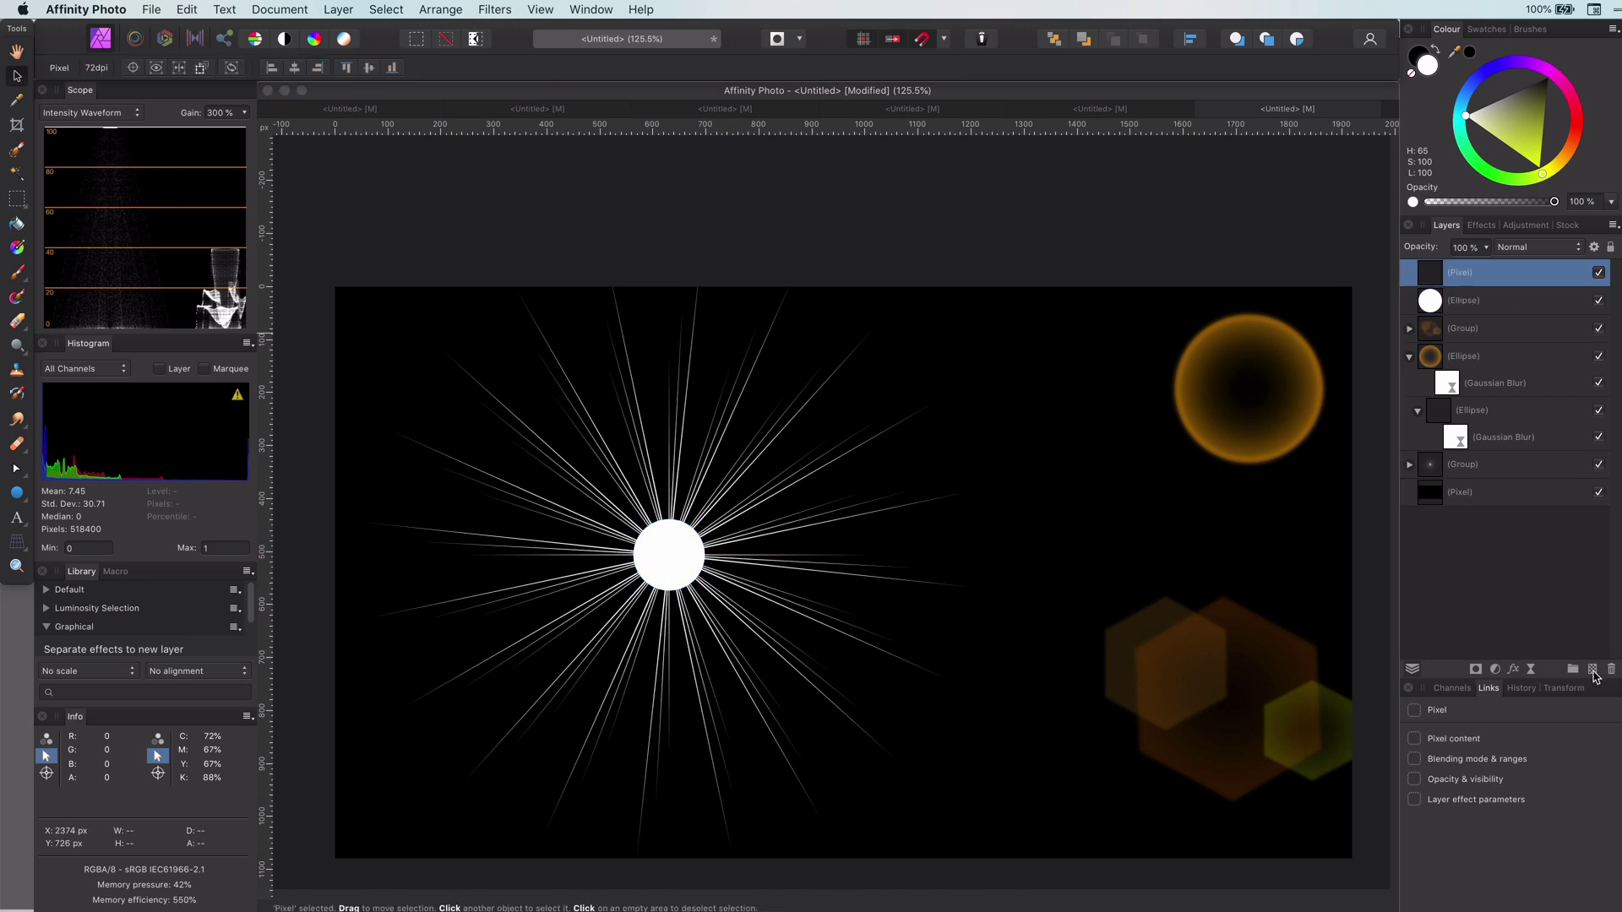
- Add a live Gaussian Blur to the white circle and enlarge the circle to about 410 px around the starburst's centre
click(1530, 669)
click(1544, 675)
drag(701, 834, 808, 847)
click(700, 771)
click(669, 556)
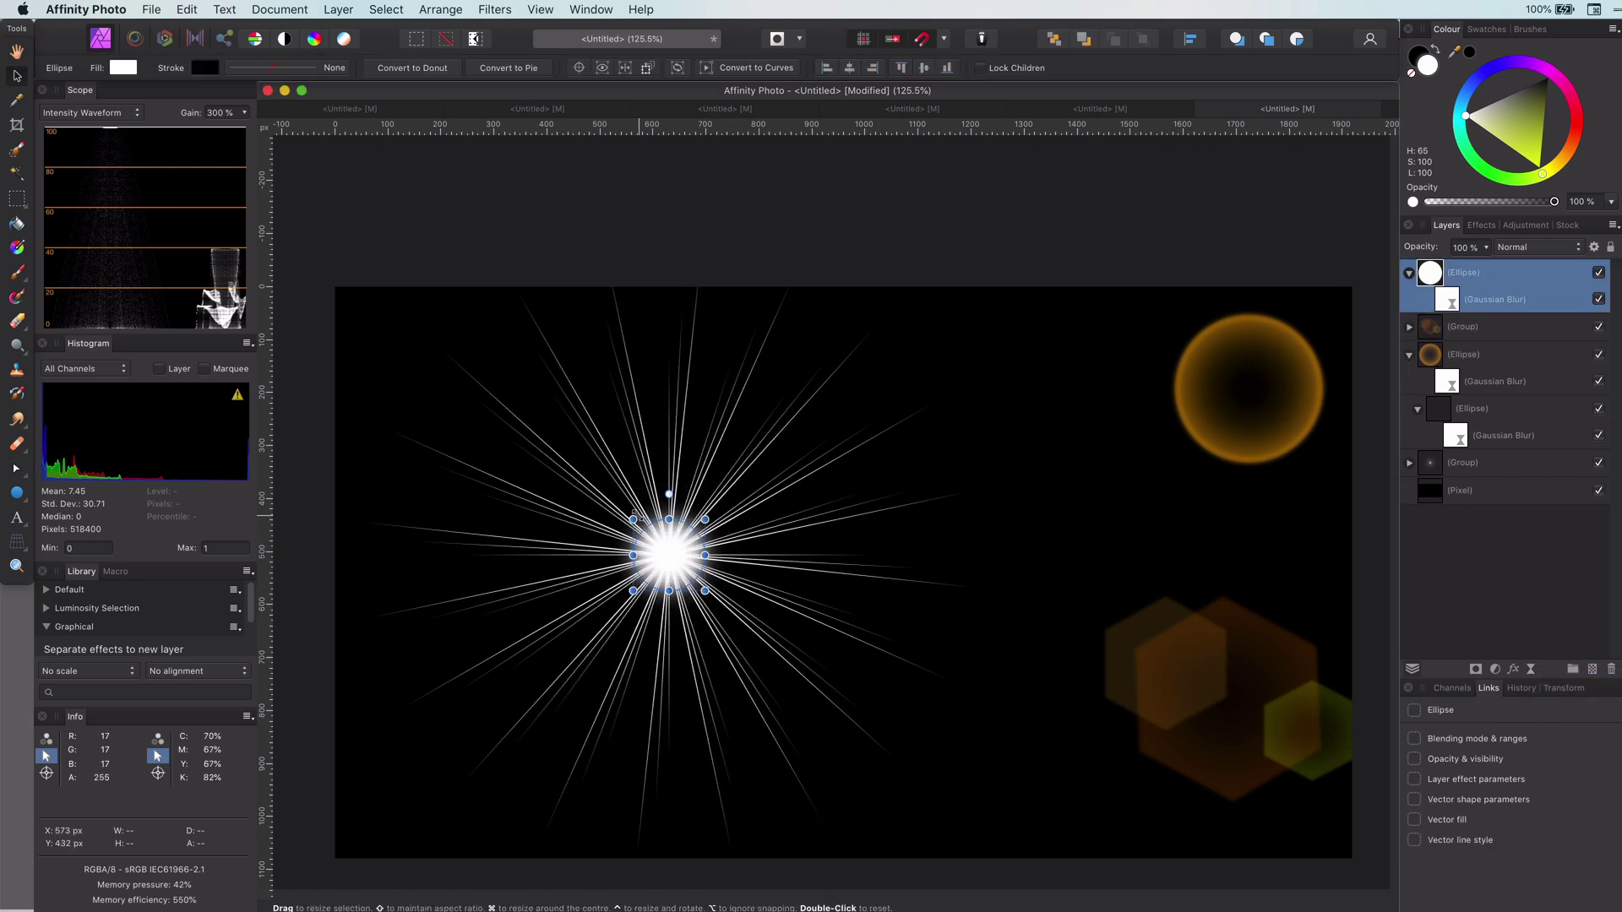
drag(633, 519, 561, 429)
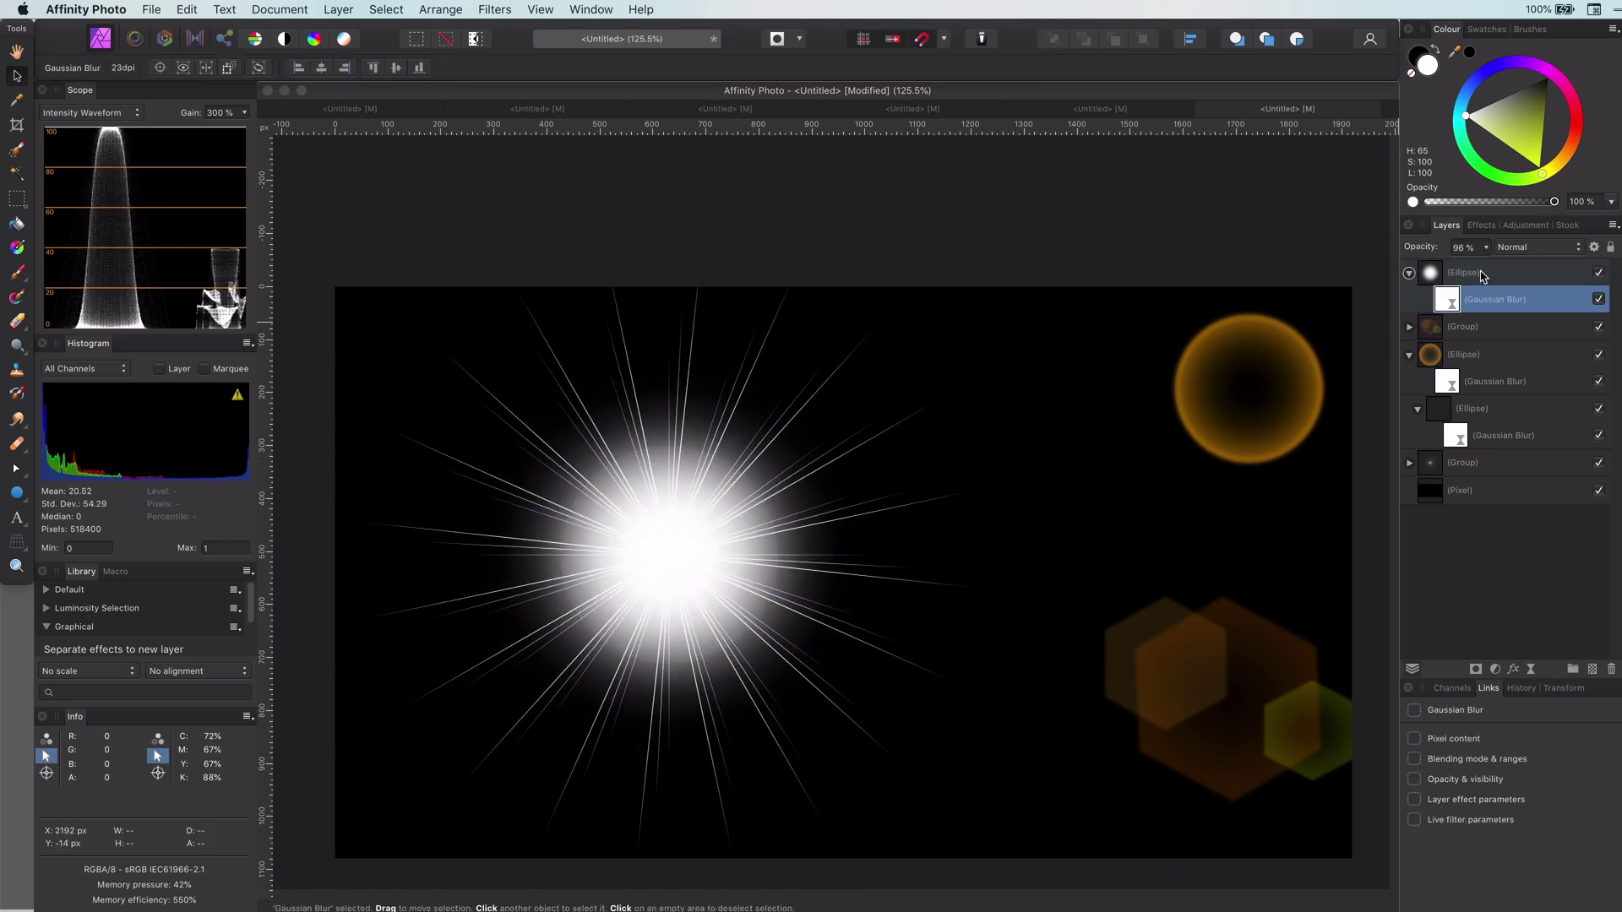
- Duplicate the blurred glow circle and shrink the copy to about 185 px around the same centre
key(super+j)
drag(778, 555, 718, 555)
click(1061, 577)
click(1434, 274)
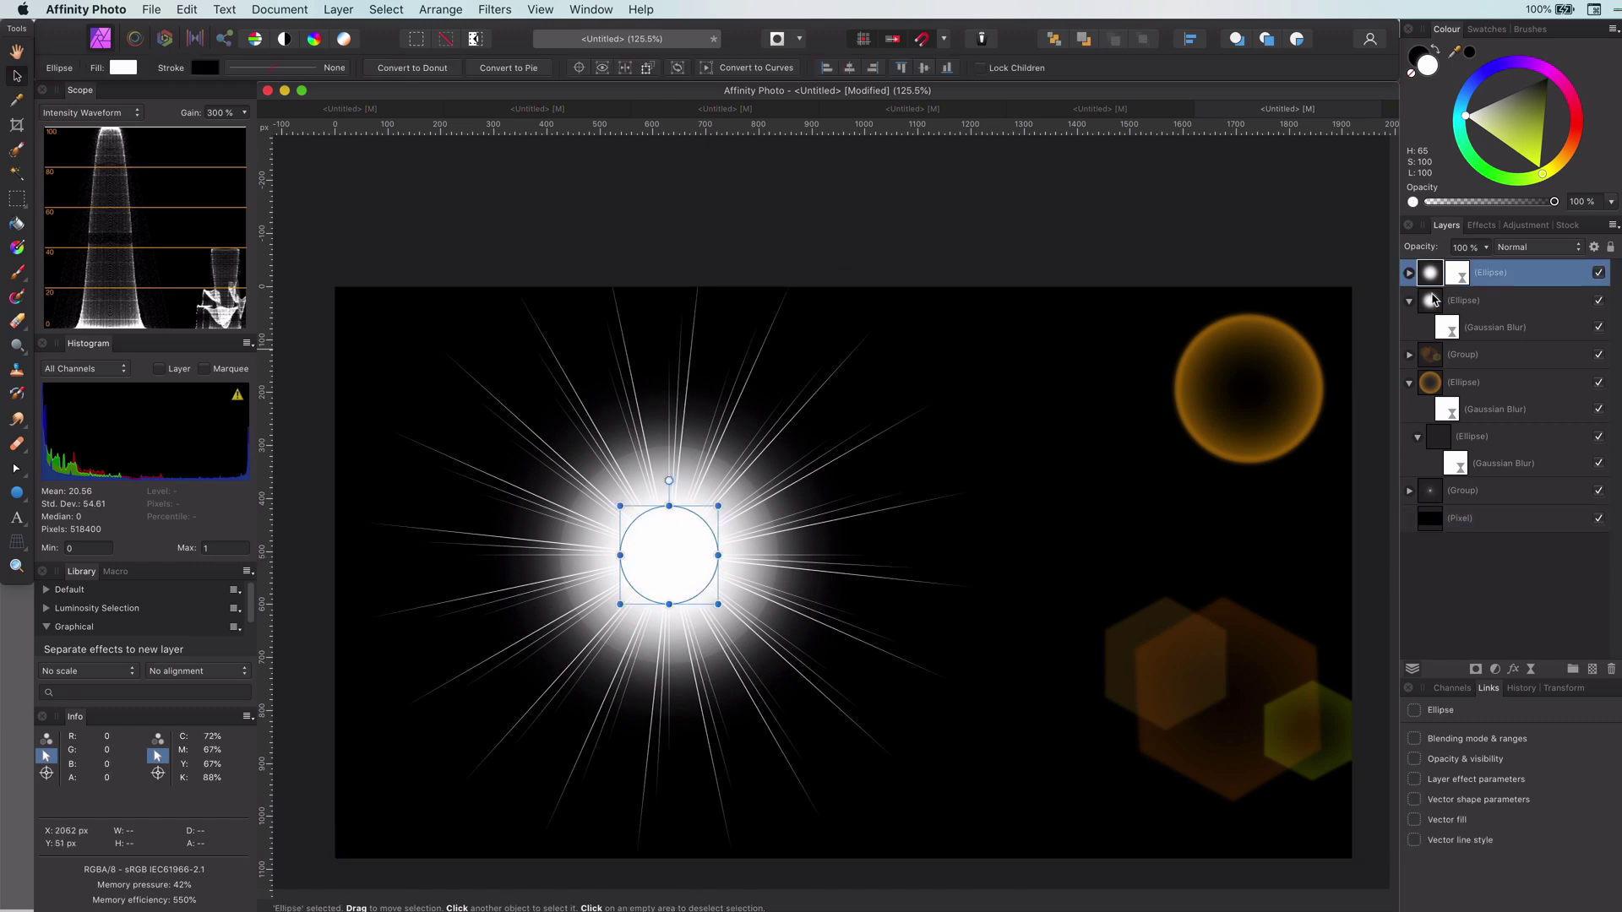
click(1409, 273)
- Move the starburst group just below the glow circles at about 76 % opacity and lower the larger circle's opacity to about 51 %
click(1430, 326)
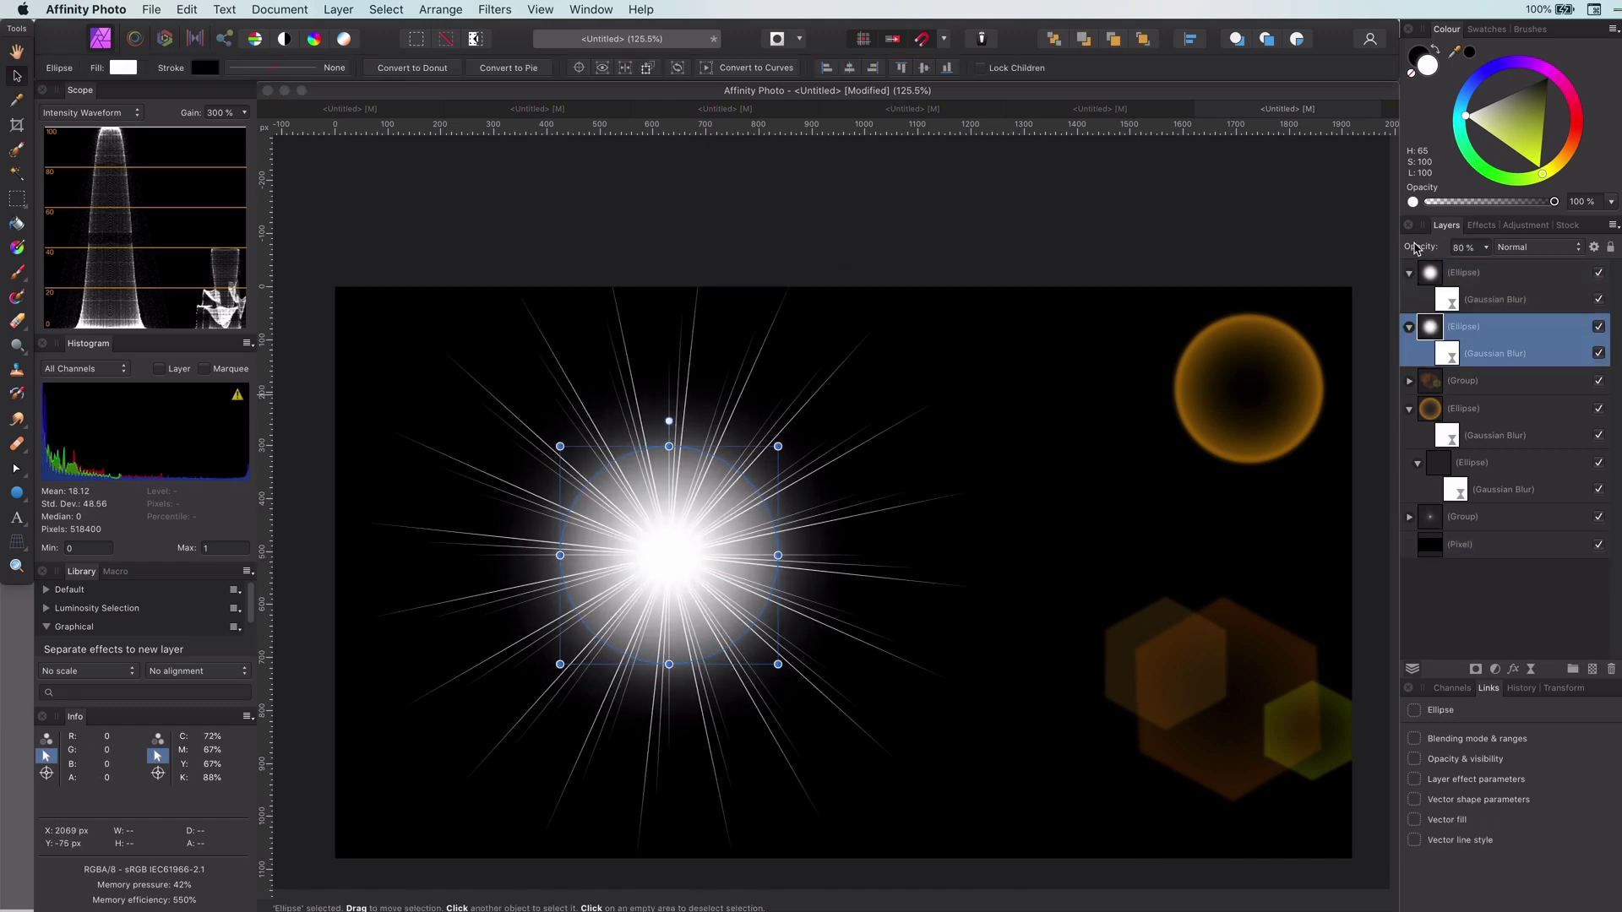
drag(1436, 512, 1450, 368)
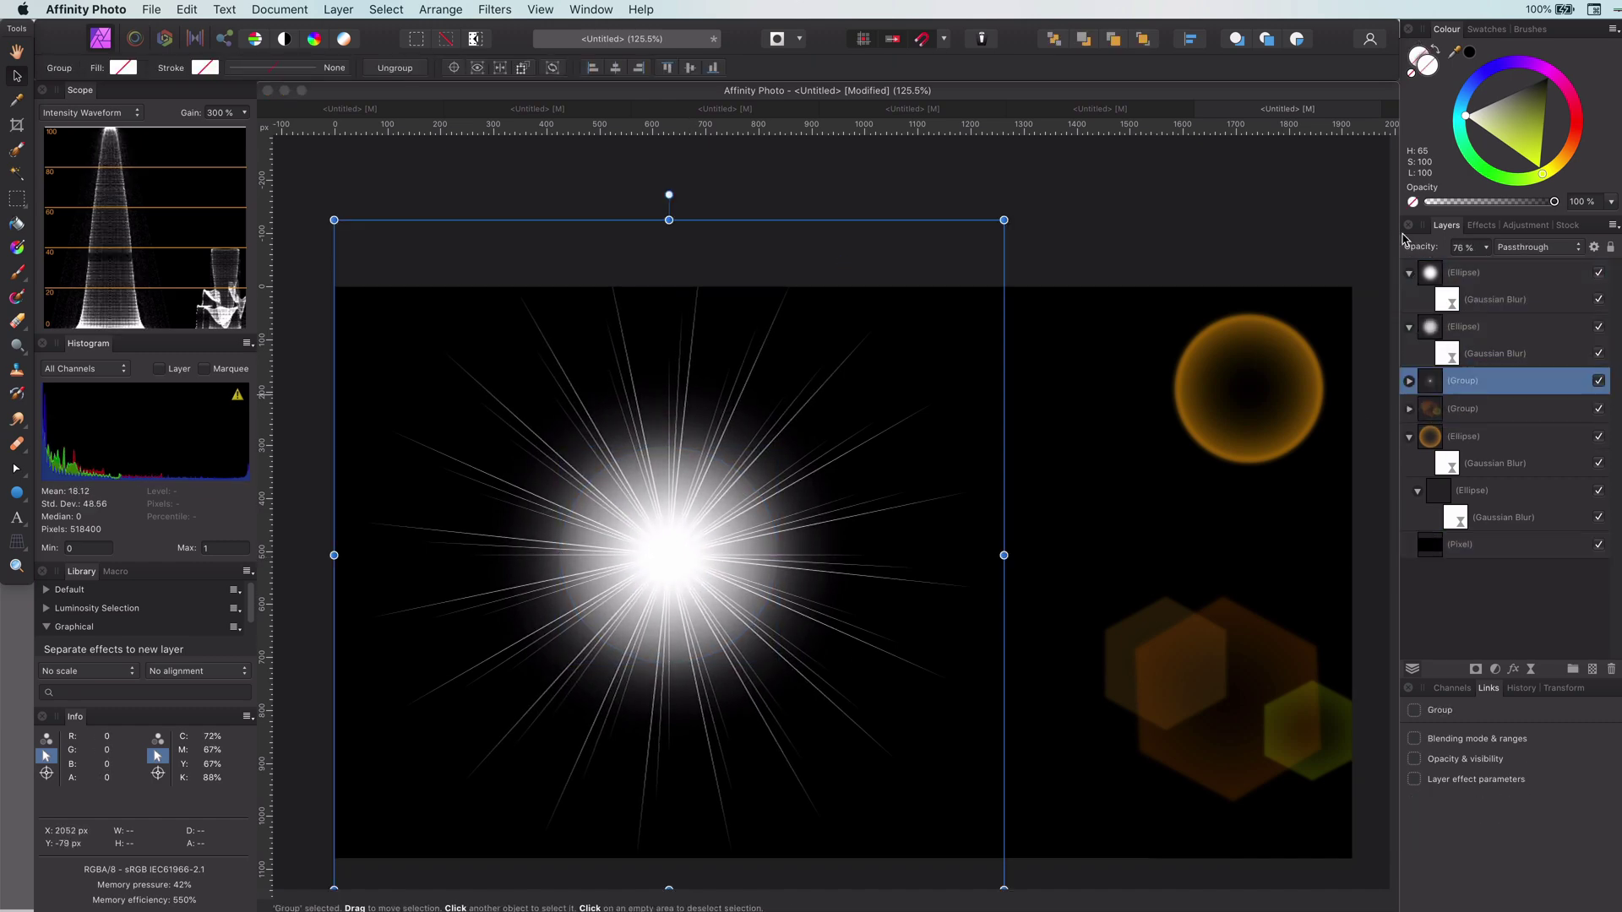
click(1433, 274)
click(1434, 327)
drag(1423, 247, 1399, 247)
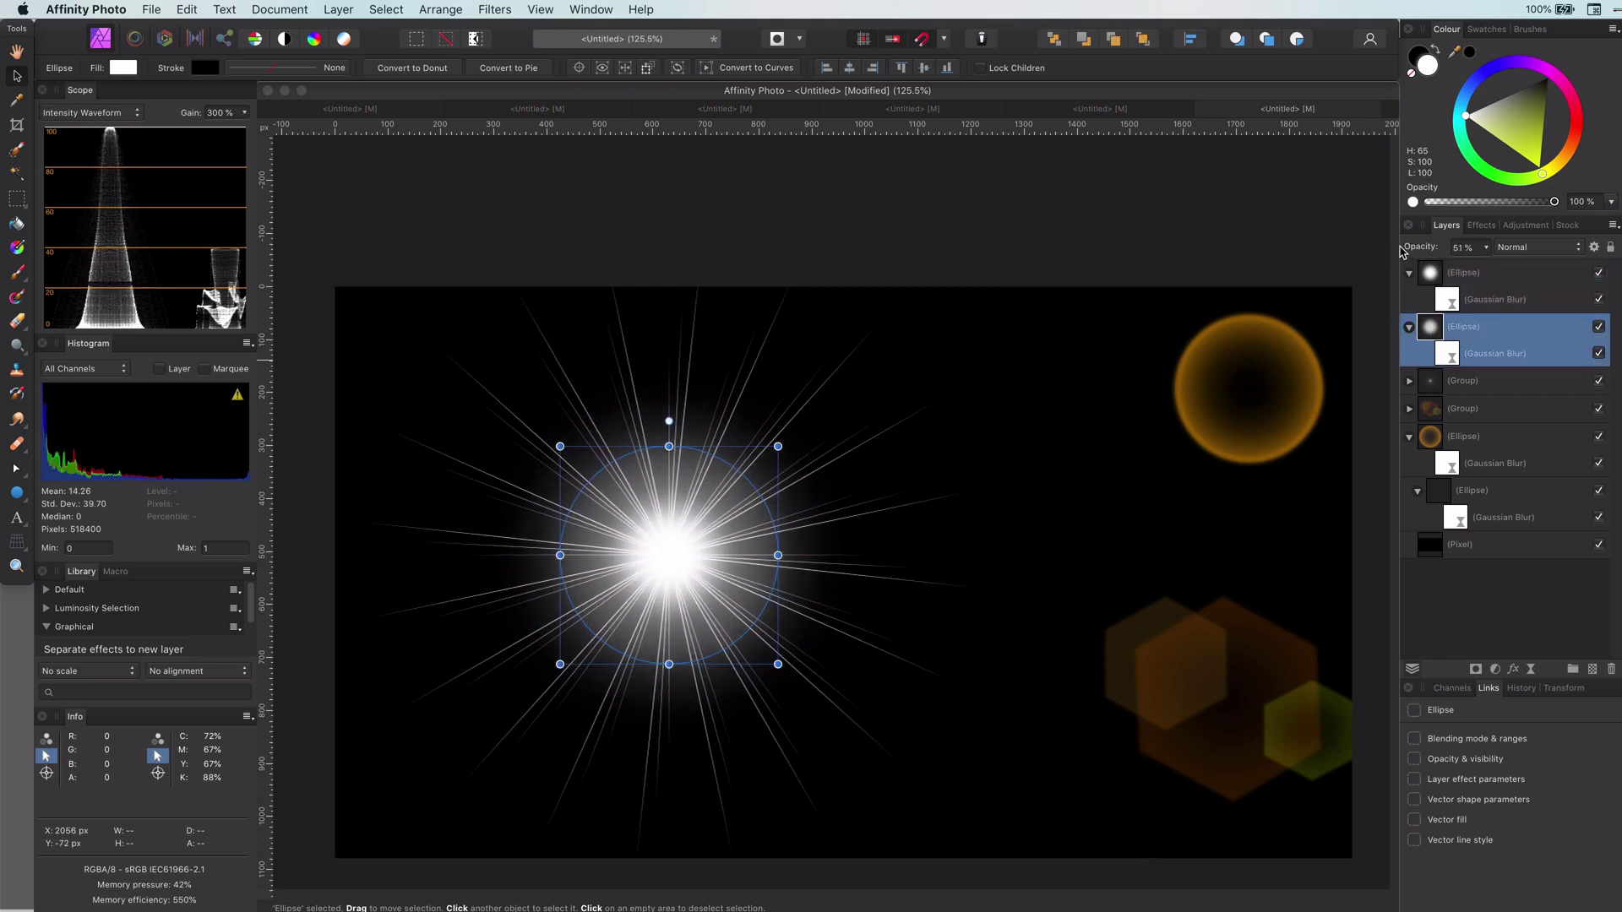
- Set the smaller circle's blur radius to 9.8 px, the blur's opacity to about 83 %, and lower the circle's own opacity
double_click(1448, 302)
drag(803, 835, 797, 837)
drag(980, 575, 982, 575)
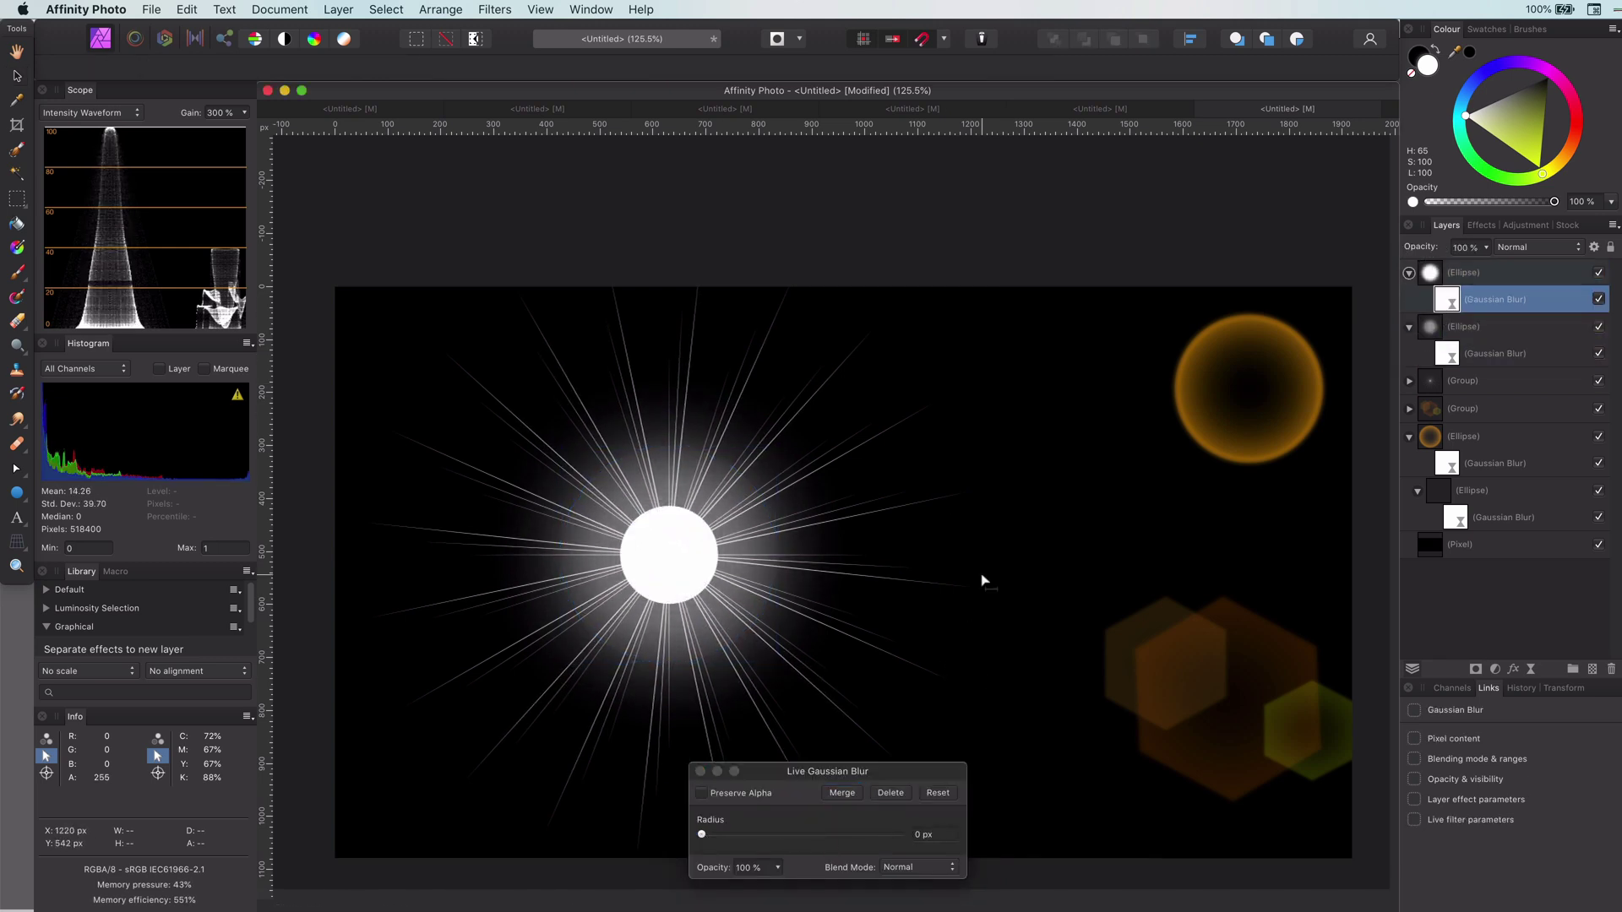
drag(701, 834, 786, 837)
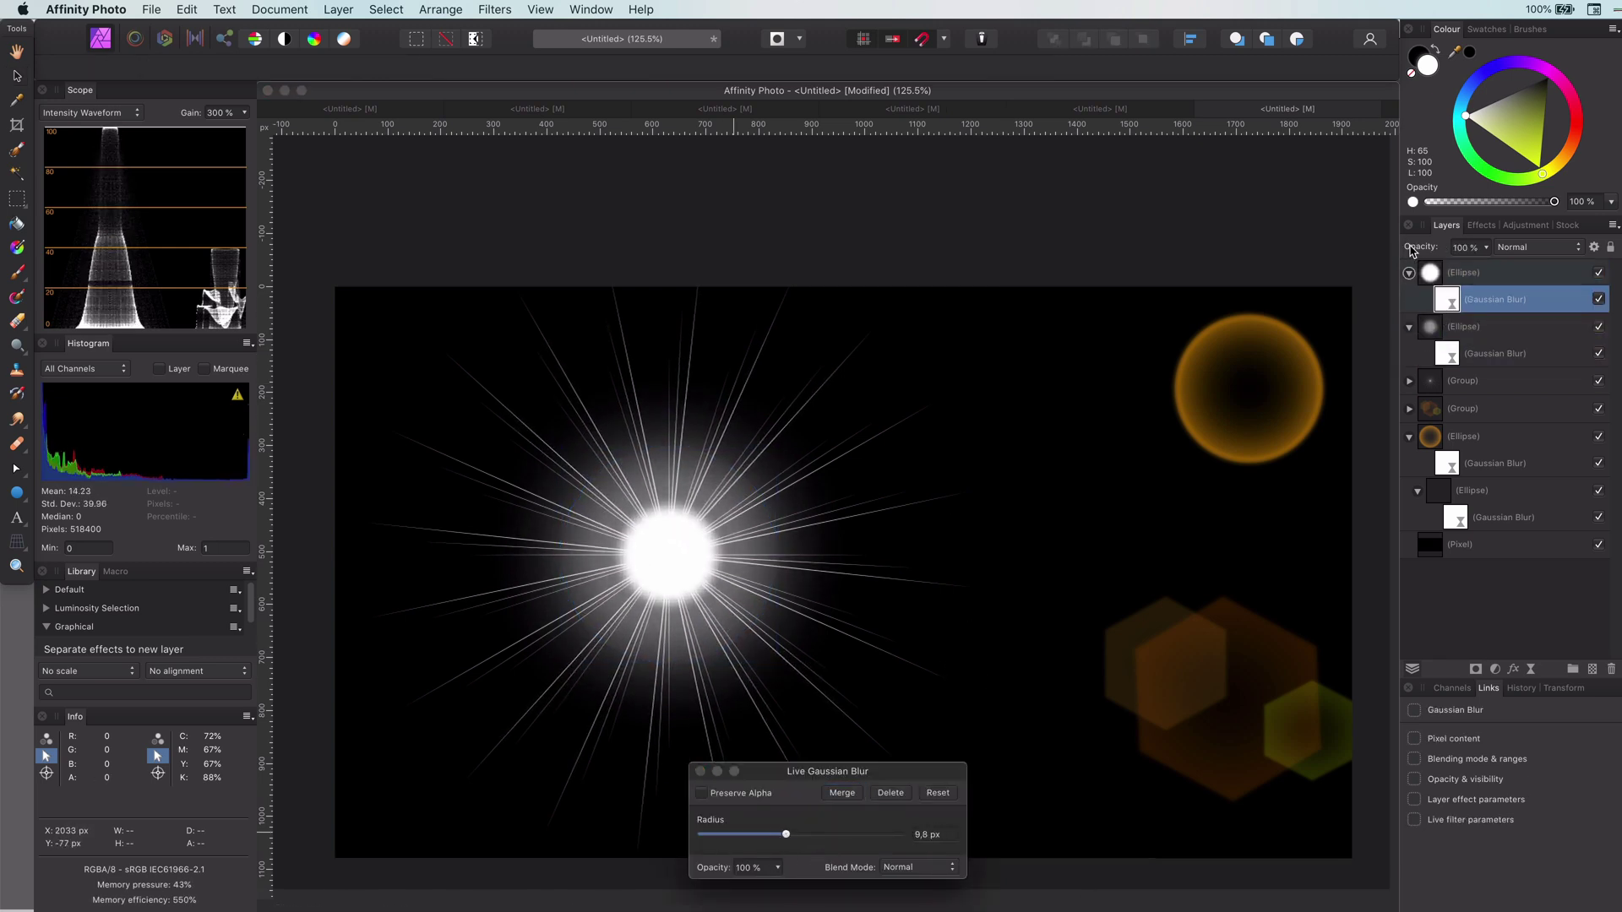
click(1473, 275)
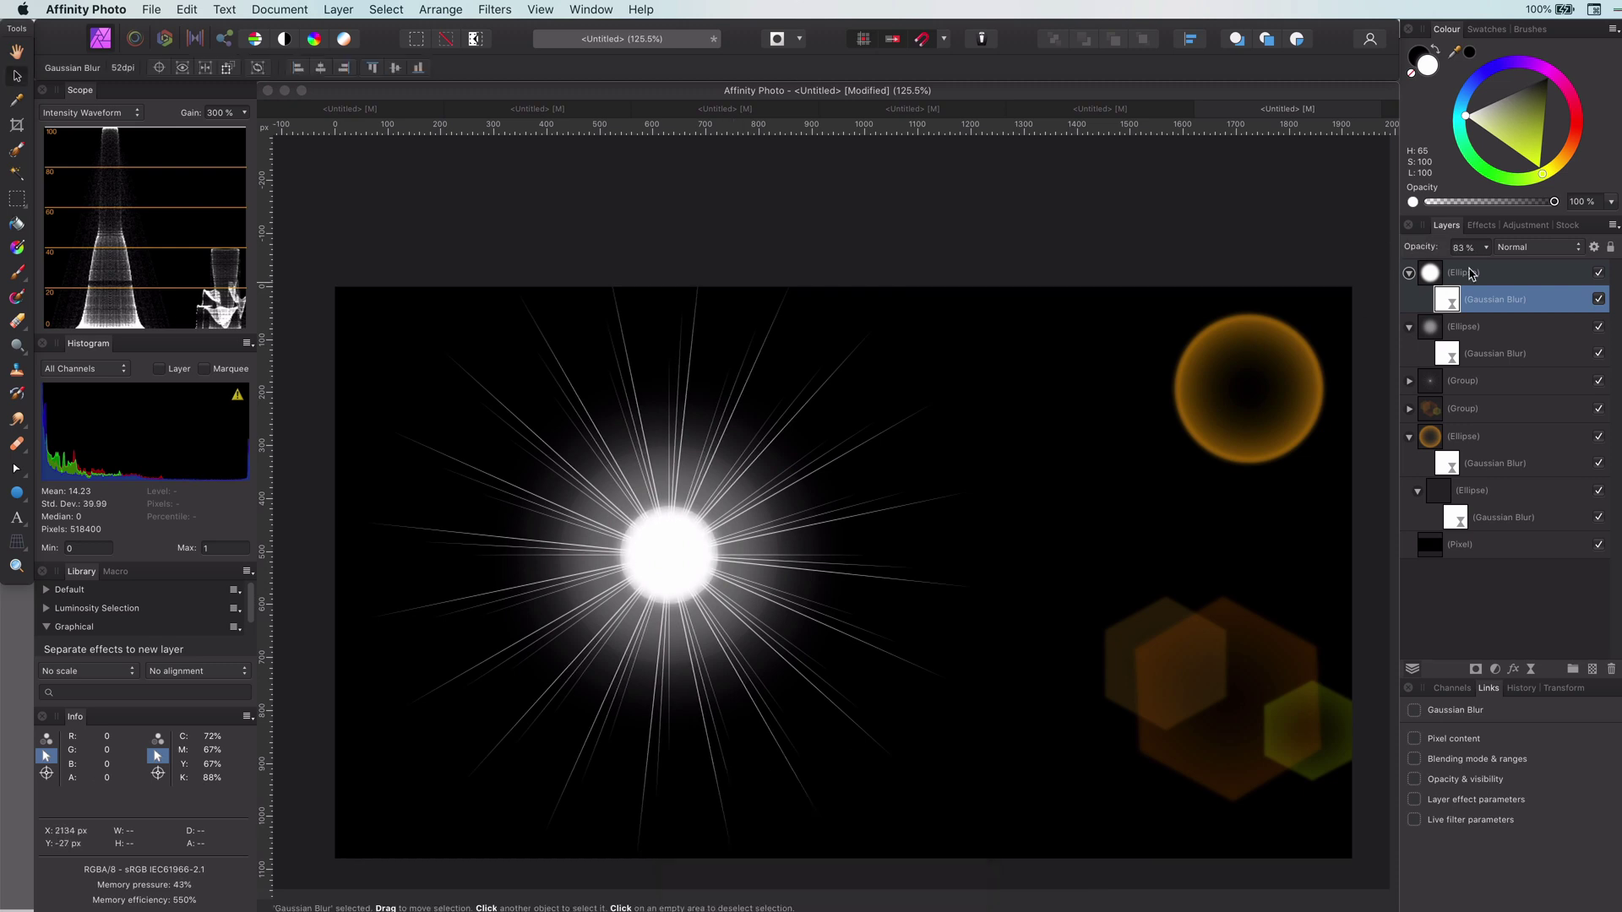
drag(1425, 246, 1417, 246)
- Duplicate the smaller glow circle and shrink the copy to about 135 px as the flare's core
key(super+j)
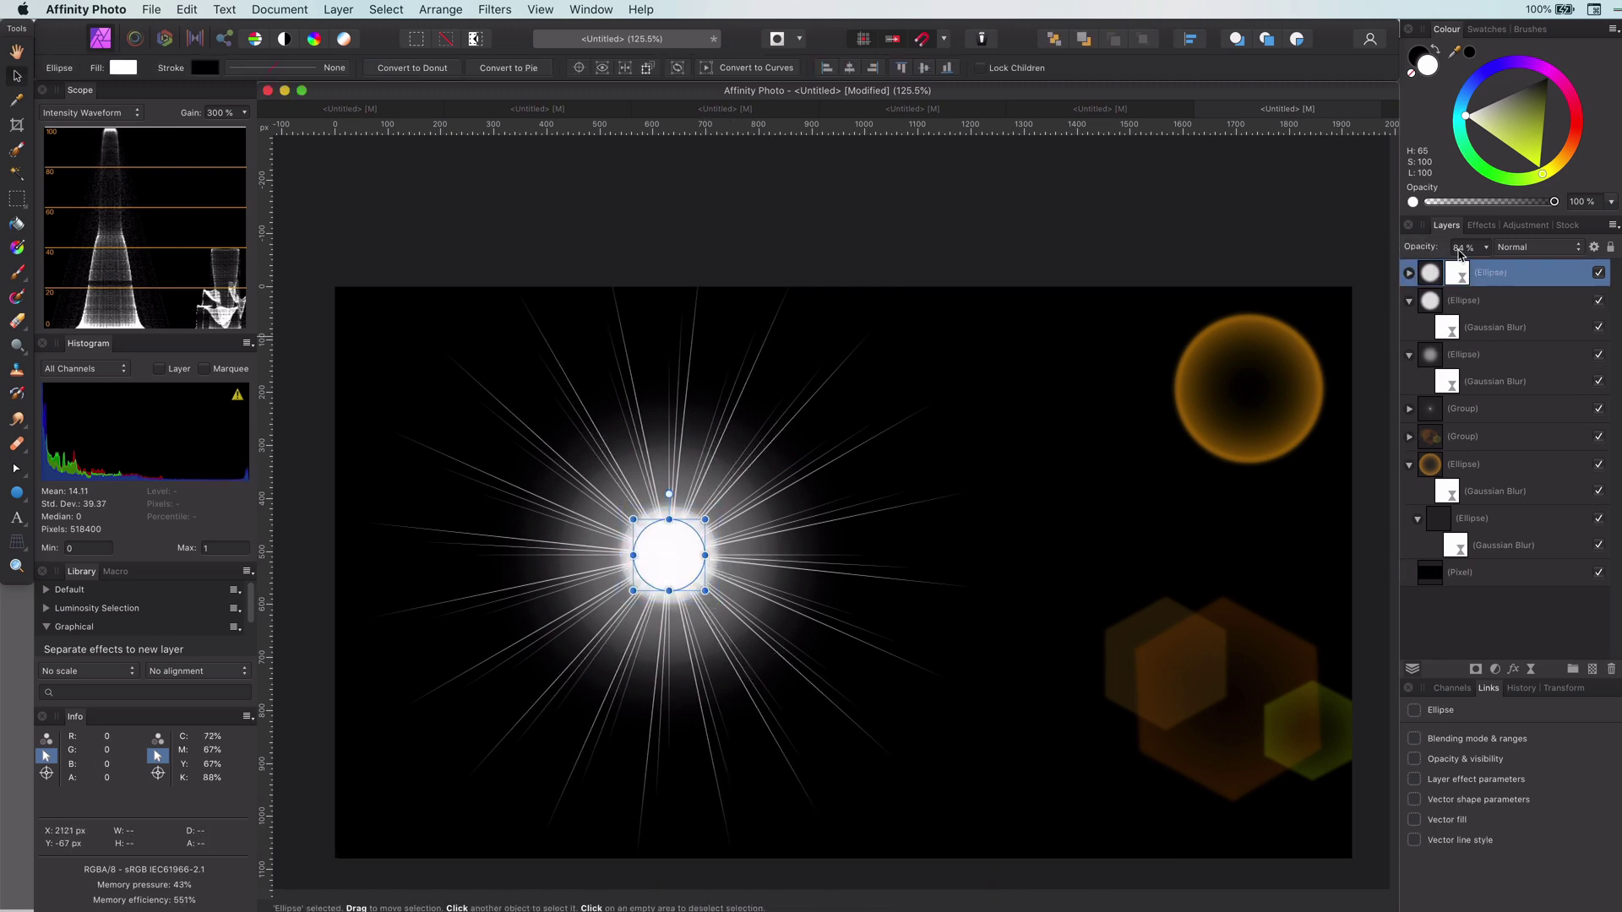
click(1409, 273)
click(1453, 304)
click(1445, 278)
click(1038, 567)
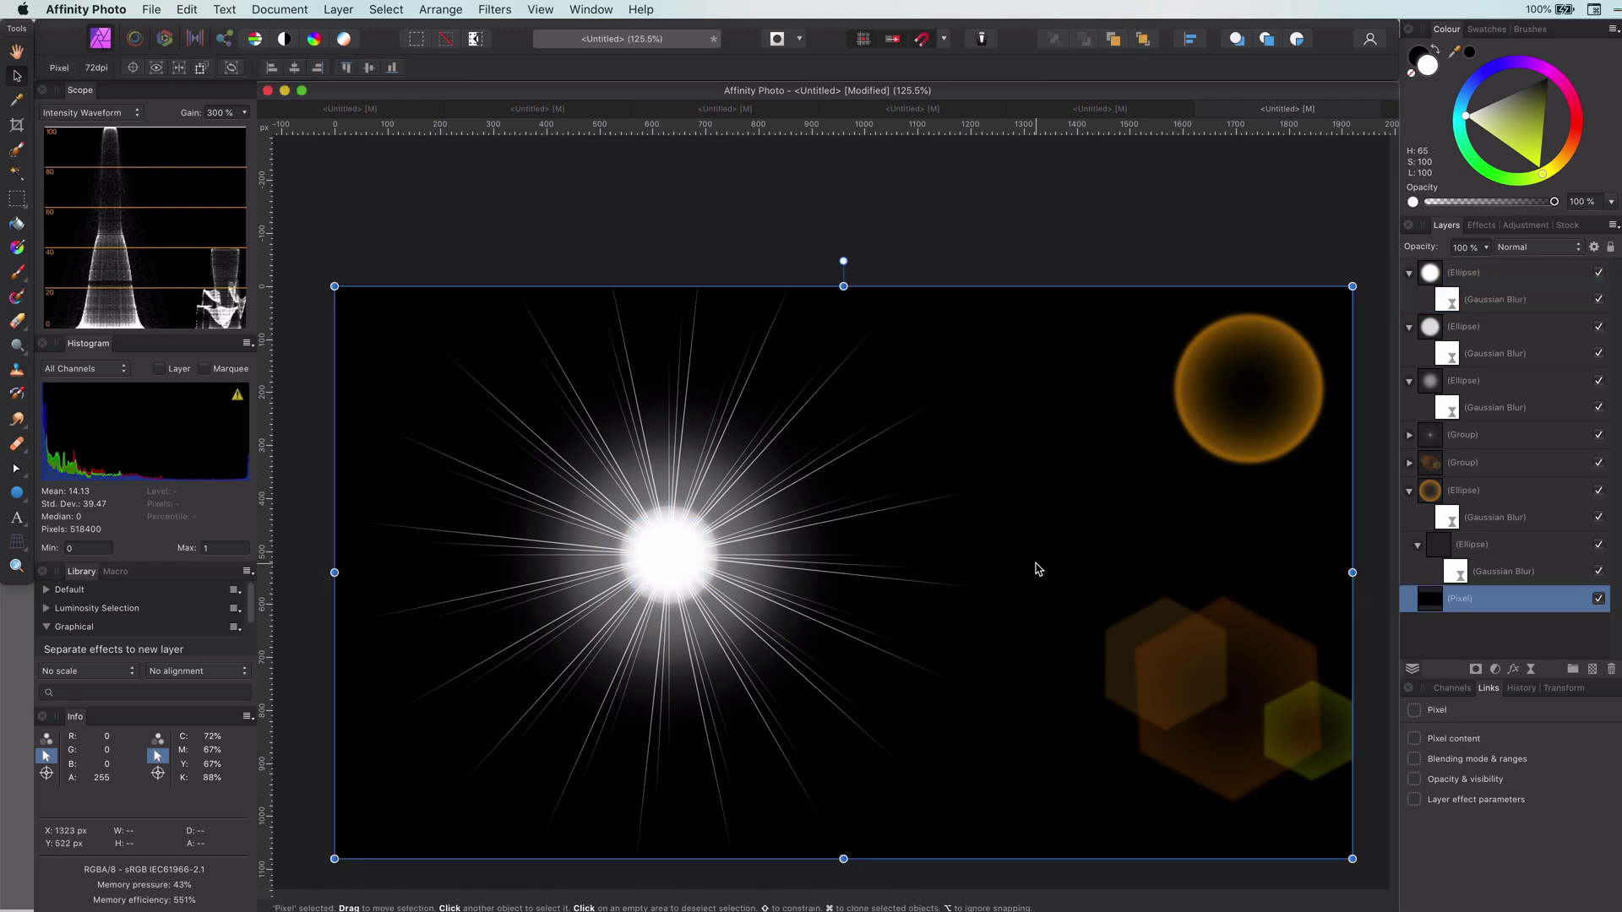
- Increase the Gaussian blur radius of the smallest, core glow circle slightly
scroll(747, 625, up, 5)
click(608, 498)
double_click(1451, 298)
mouse_move(773, 834)
mouse_down()
mouse_move(639, 842)
mouse_move(878, 849)
mouse_move(783, 847)
mouse_up()
click(701, 771)
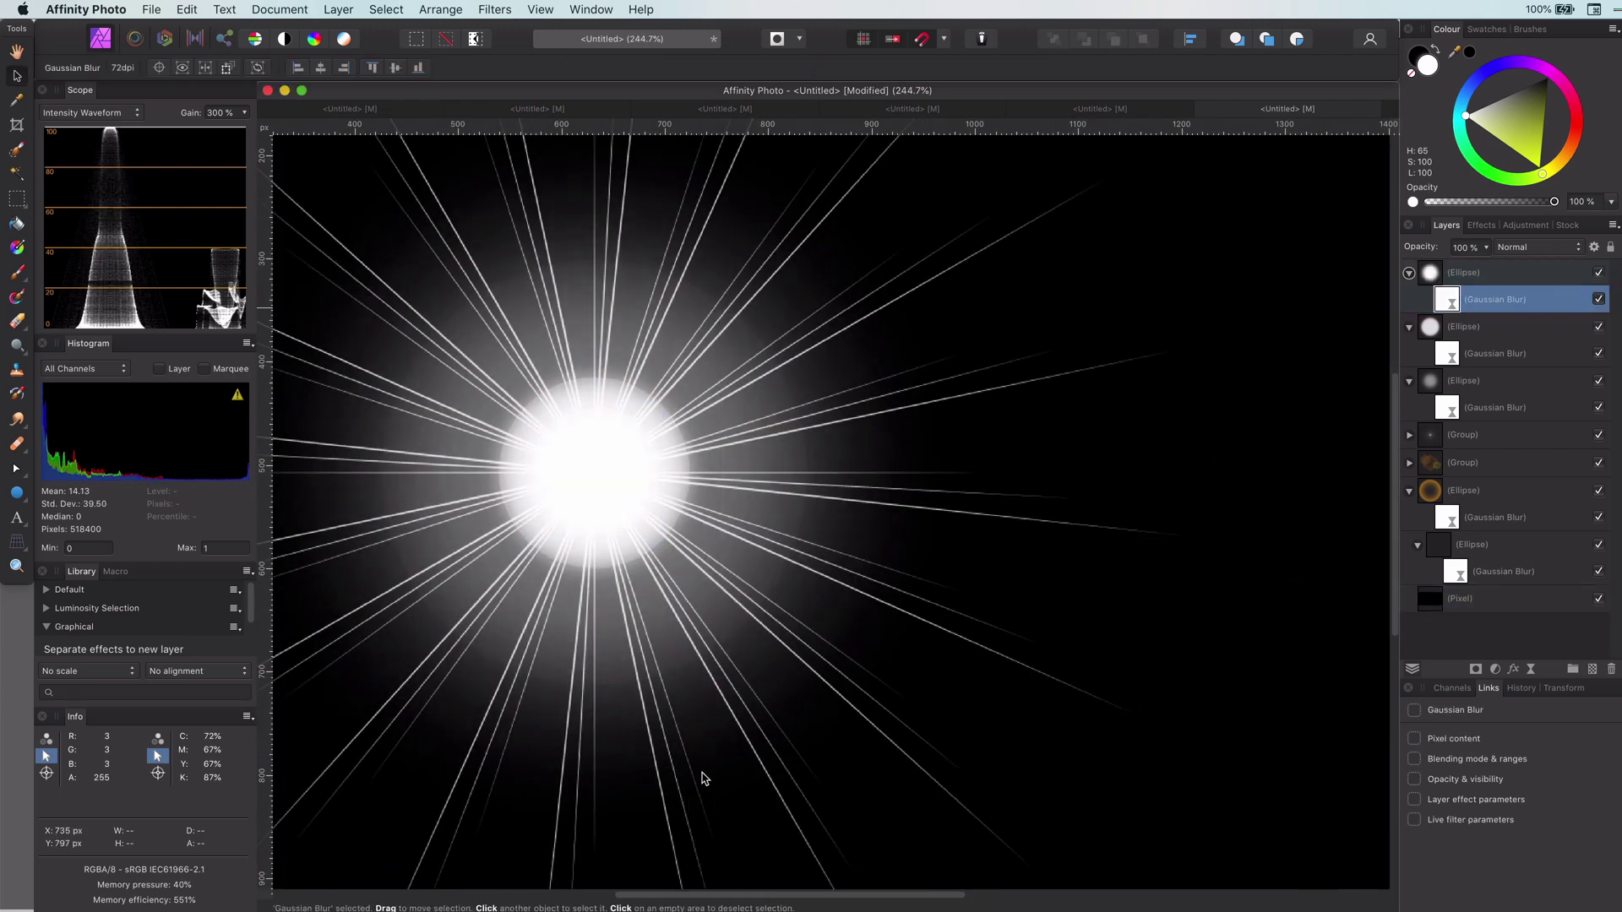
- Lower the middle glow circle's opacity and reduce the largest glow circle's opacity to about 32 %
click(1454, 334)
drag(1421, 248, 1395, 242)
click(1466, 377)
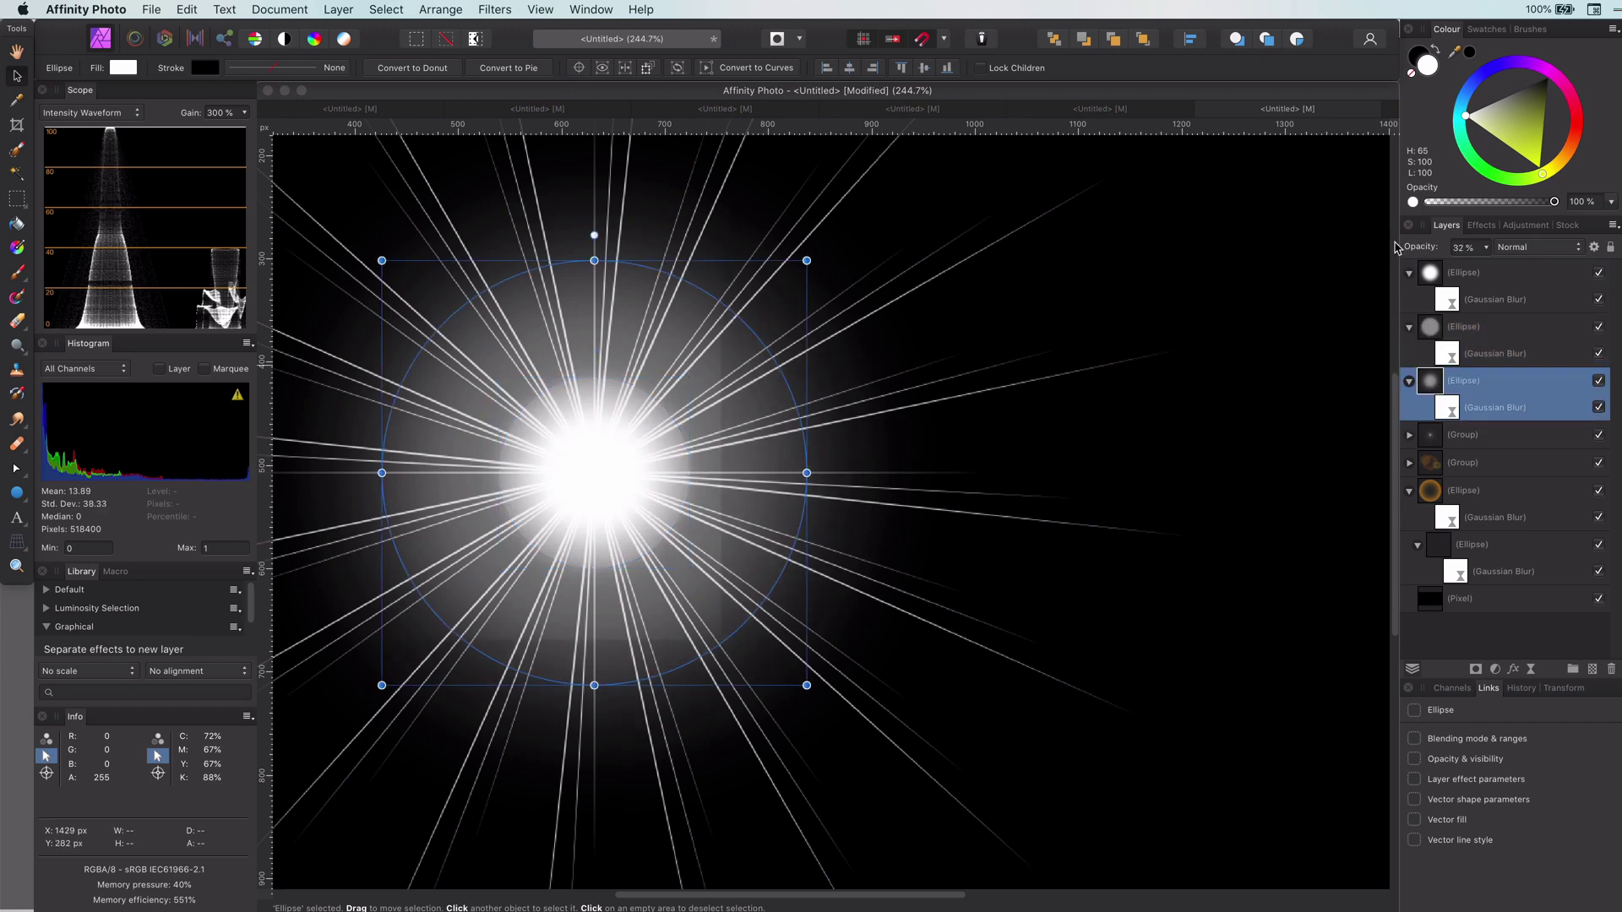
click(1355, 350)
scroll(1193, 737, down, 10)
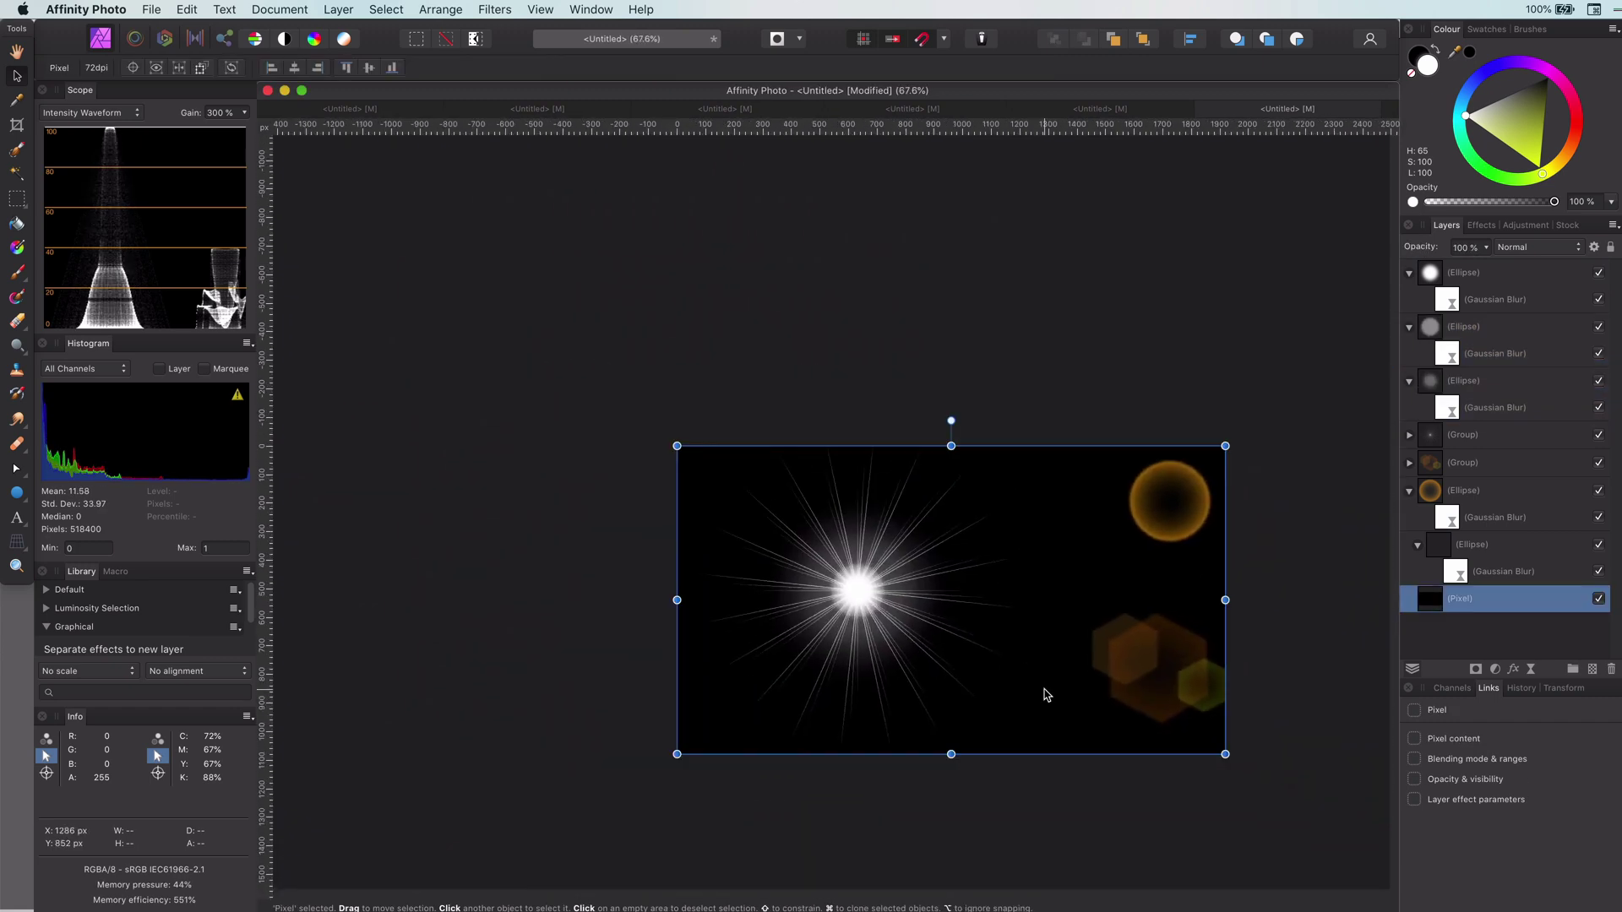
- Group the three glow circles together with the starburst group into a single group
click(1478, 382)
shift+click(1509, 275)
key(super+g)
shift+click(1476, 304)
key(super+g)
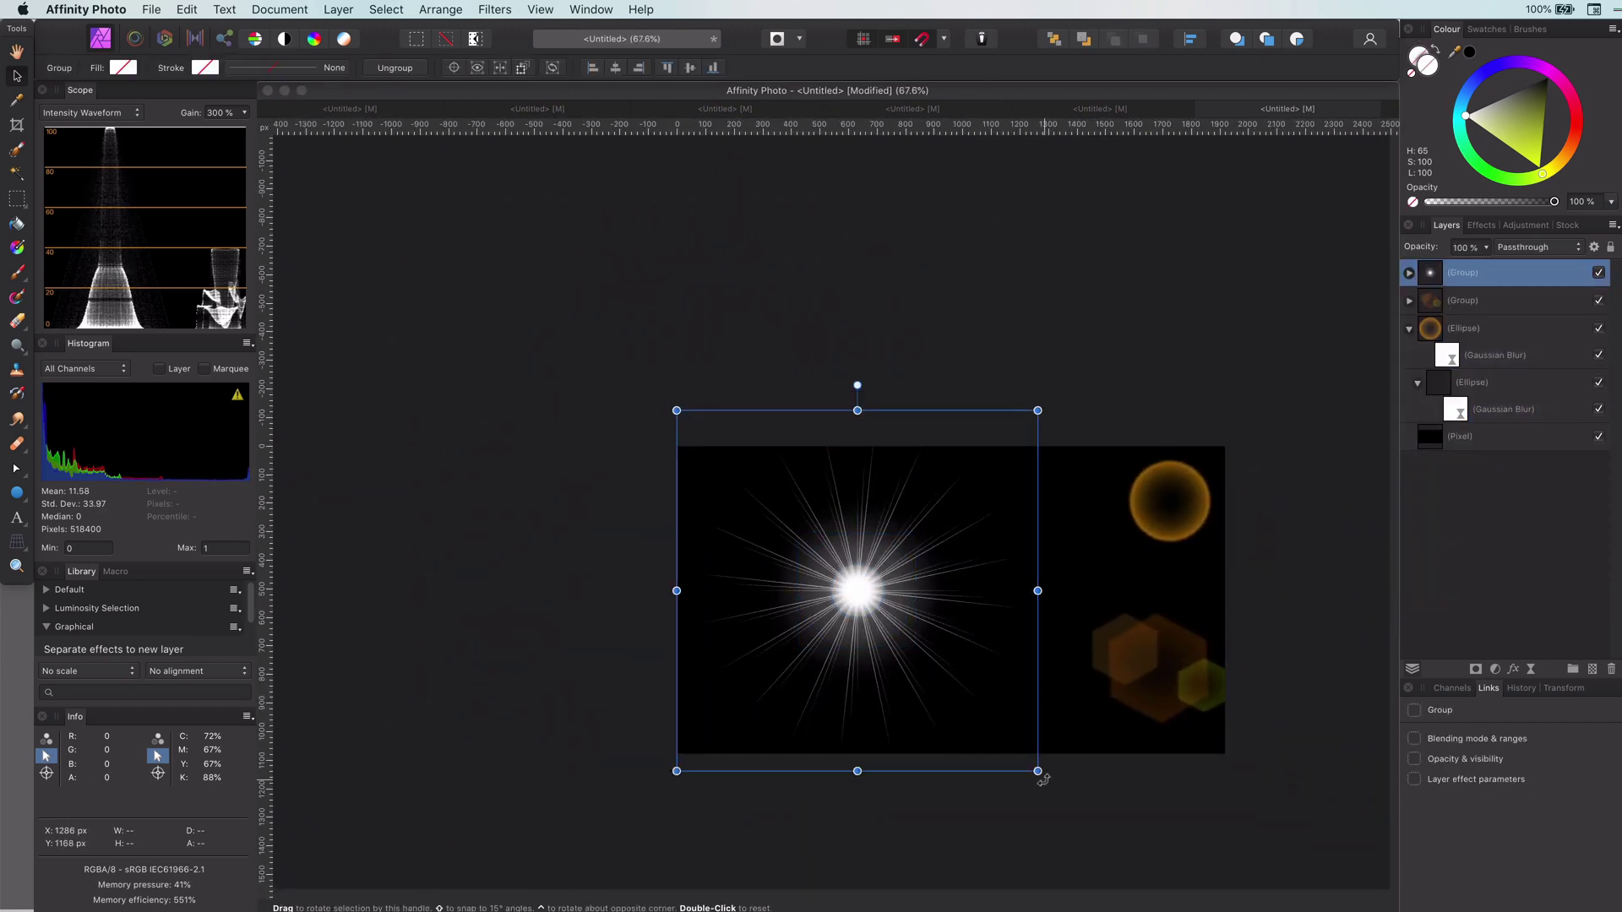
- Shrink the starburst group to about a third of its size and centre it inside the orange ring
drag(1040, 772, 799, 539)
drag(743, 477, 1169, 502)
click(989, 601)
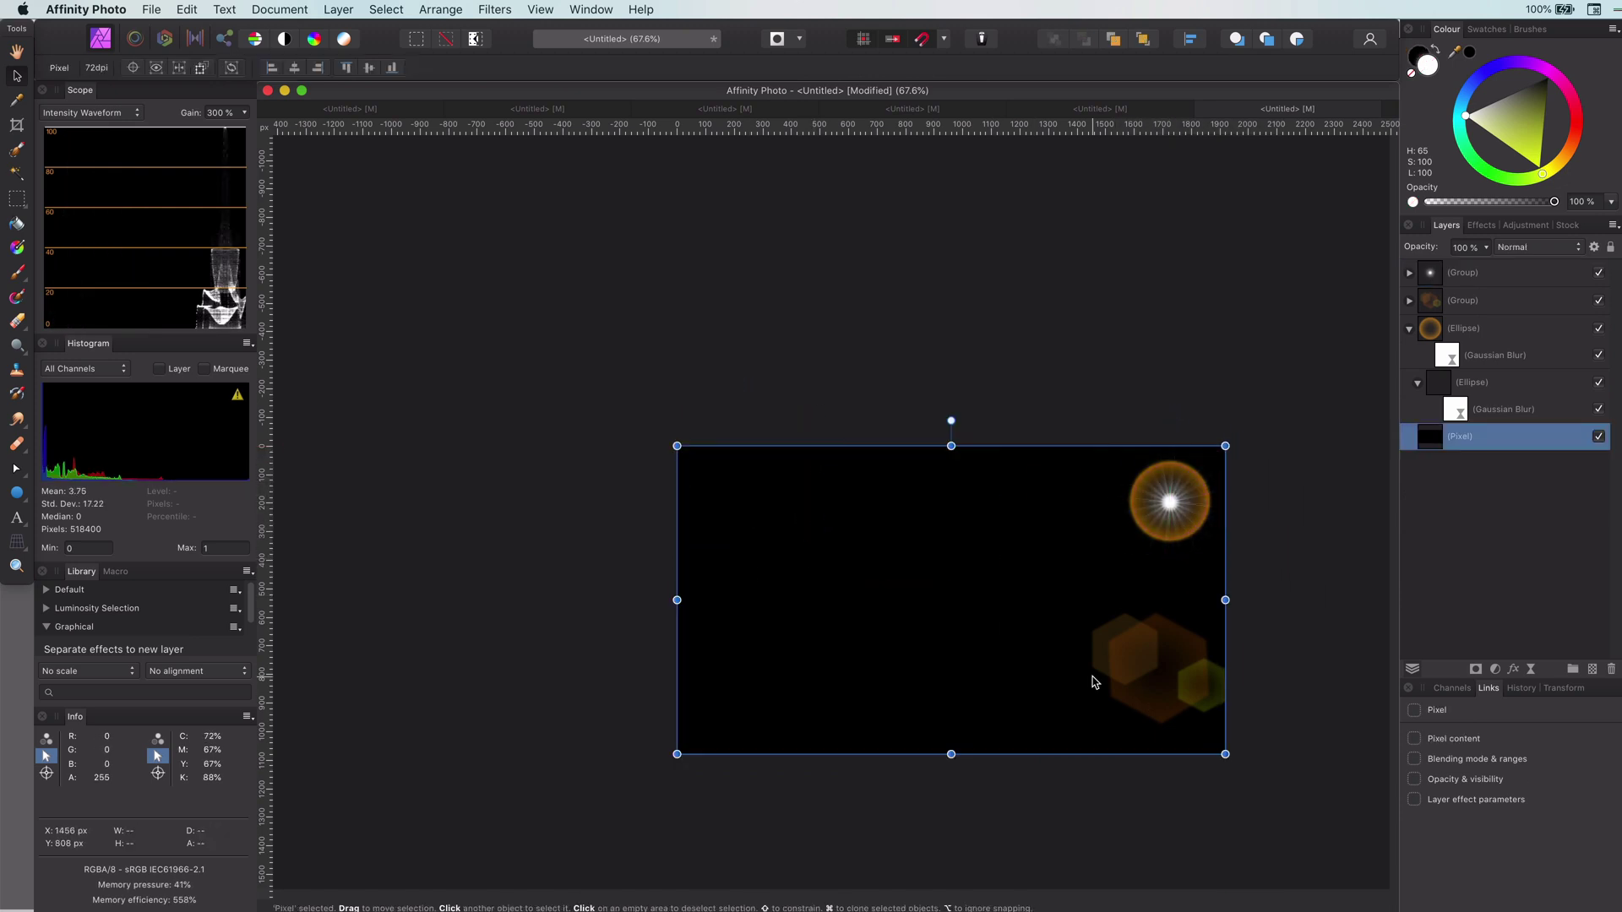
- Draw a white donut about 720 px across on the black background with a hole radius of 91 %
click(16, 492)
click(85, 720)
drag(784, 512, 989, 717)
drag(850, 651, 820, 681)
scroll(847, 643, up, 5)
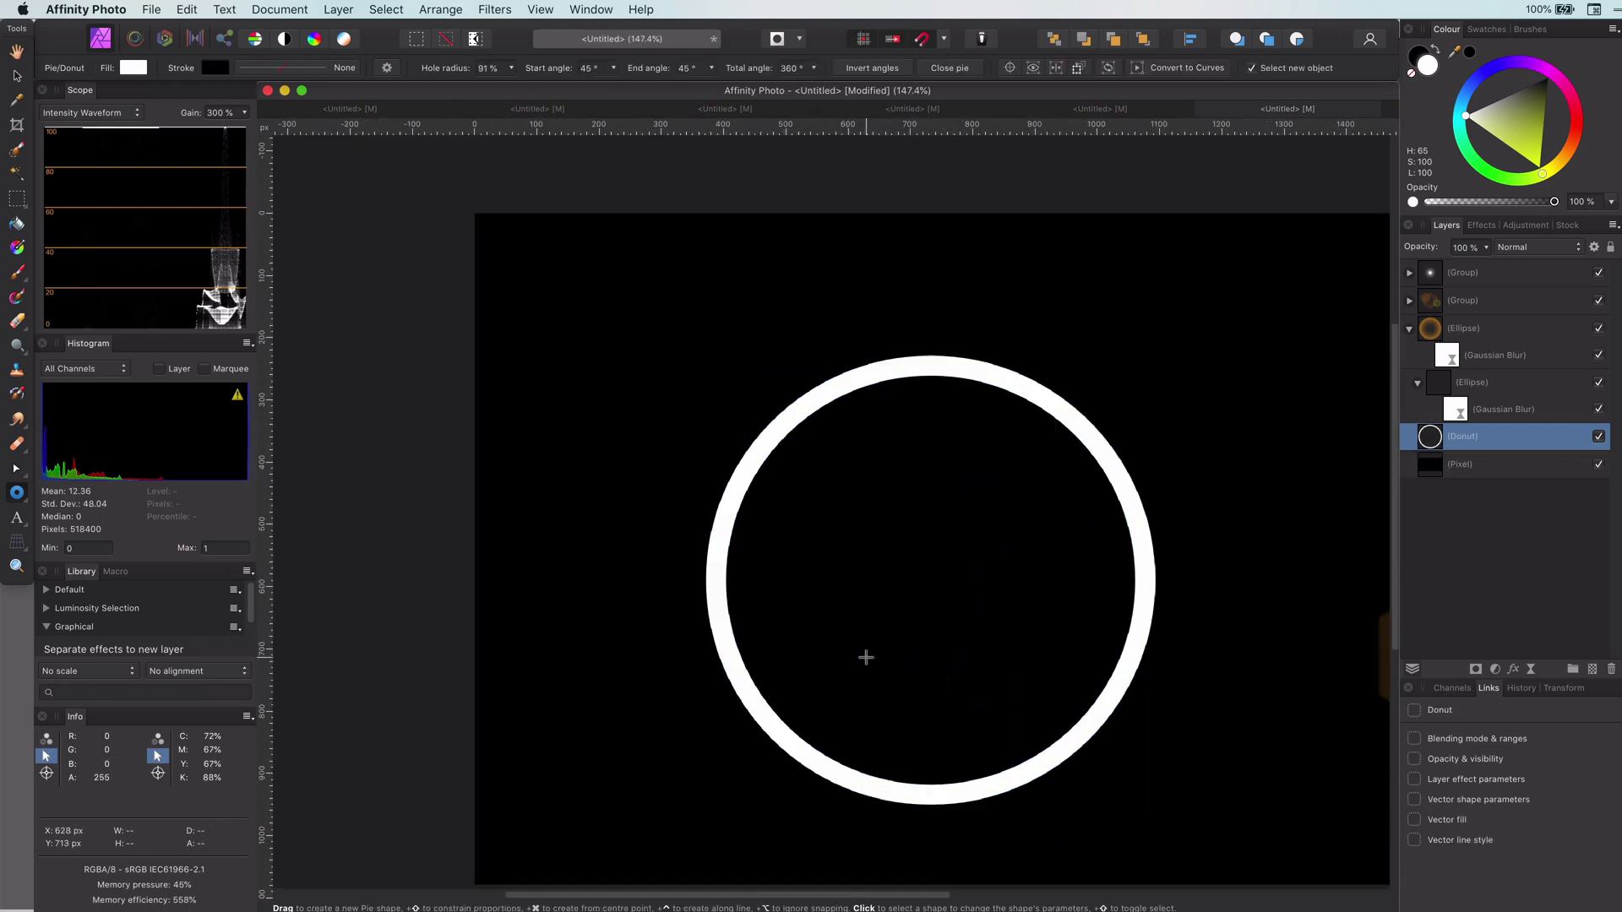
scroll(979, 646, down, 1)
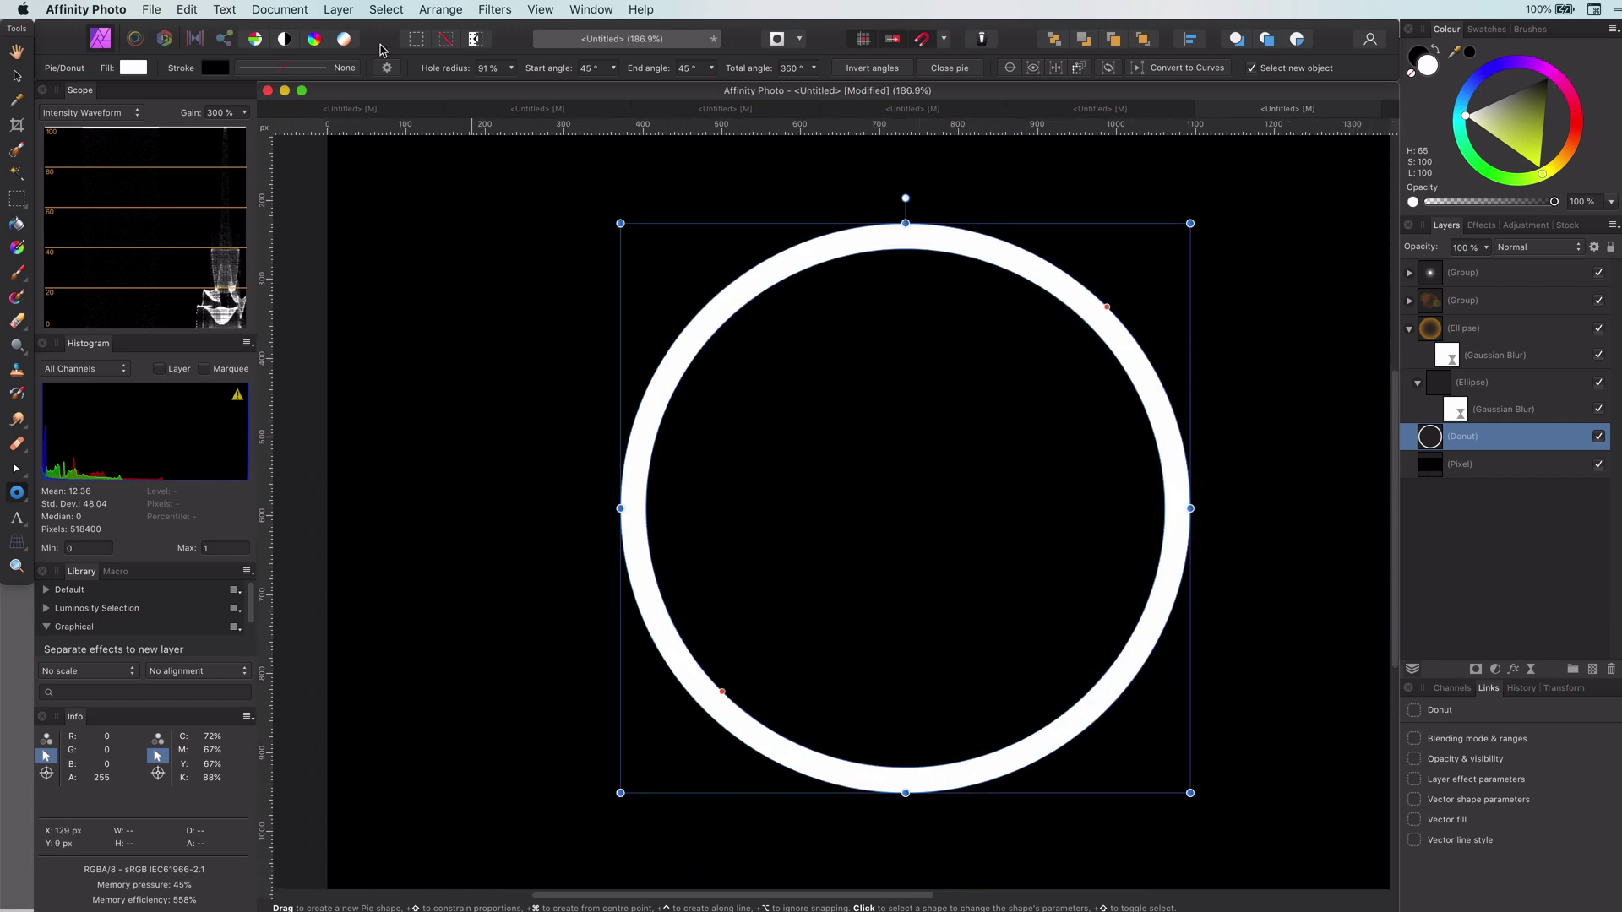
- Apply a radial gradient fill to the donut and colour its outer stop red
click(16, 247)
click(217, 67)
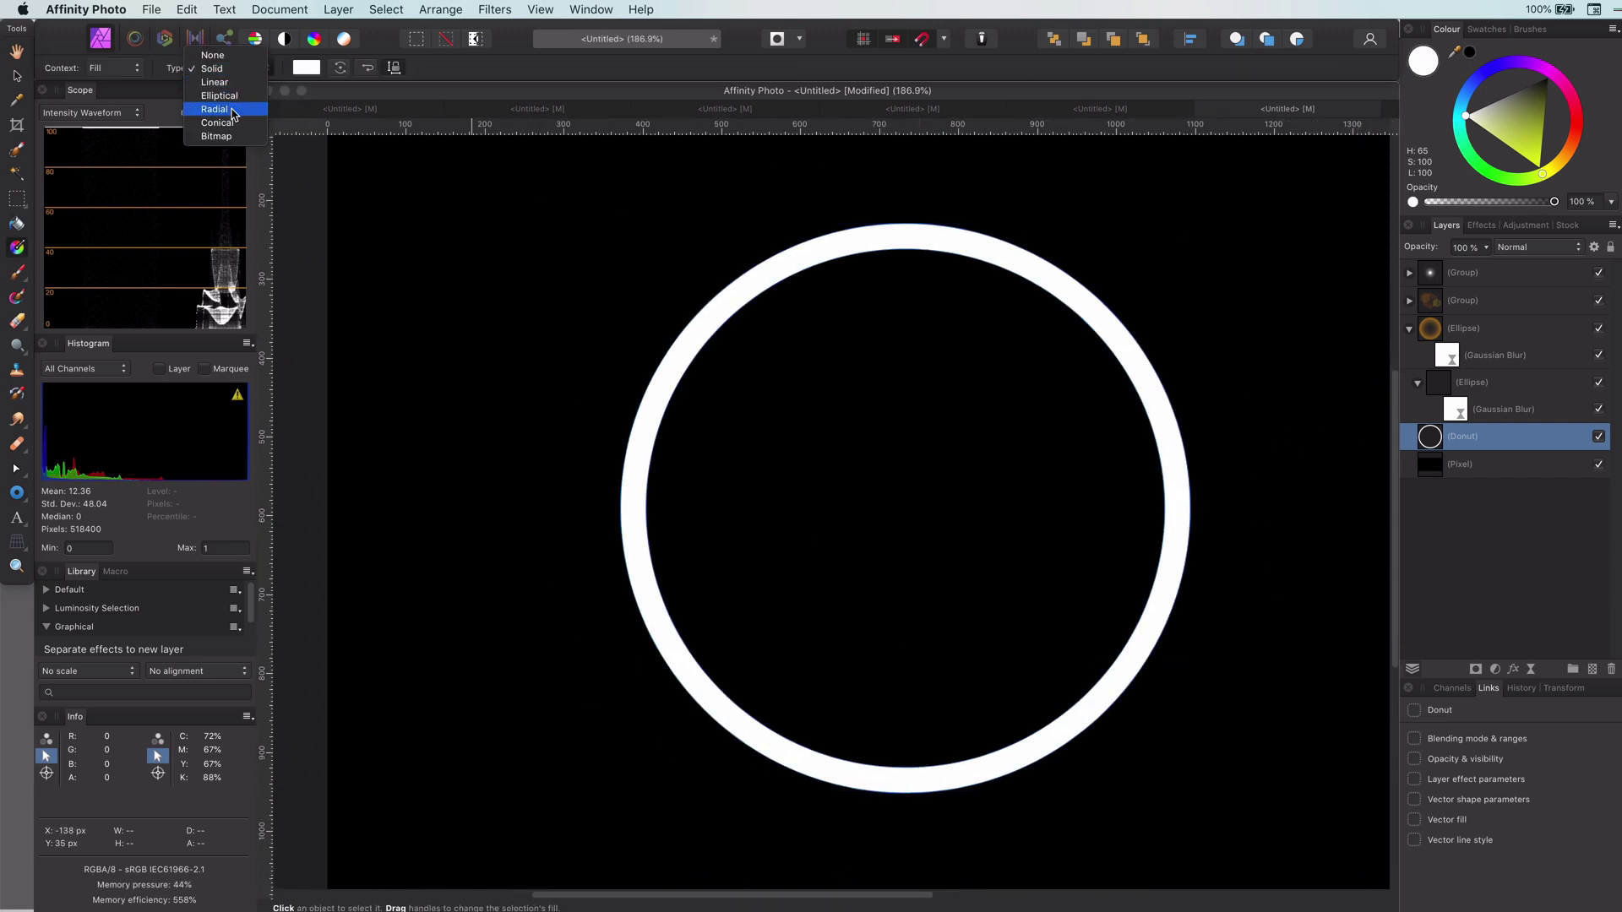
click(221, 112)
scroll(1165, 517, up, 5)
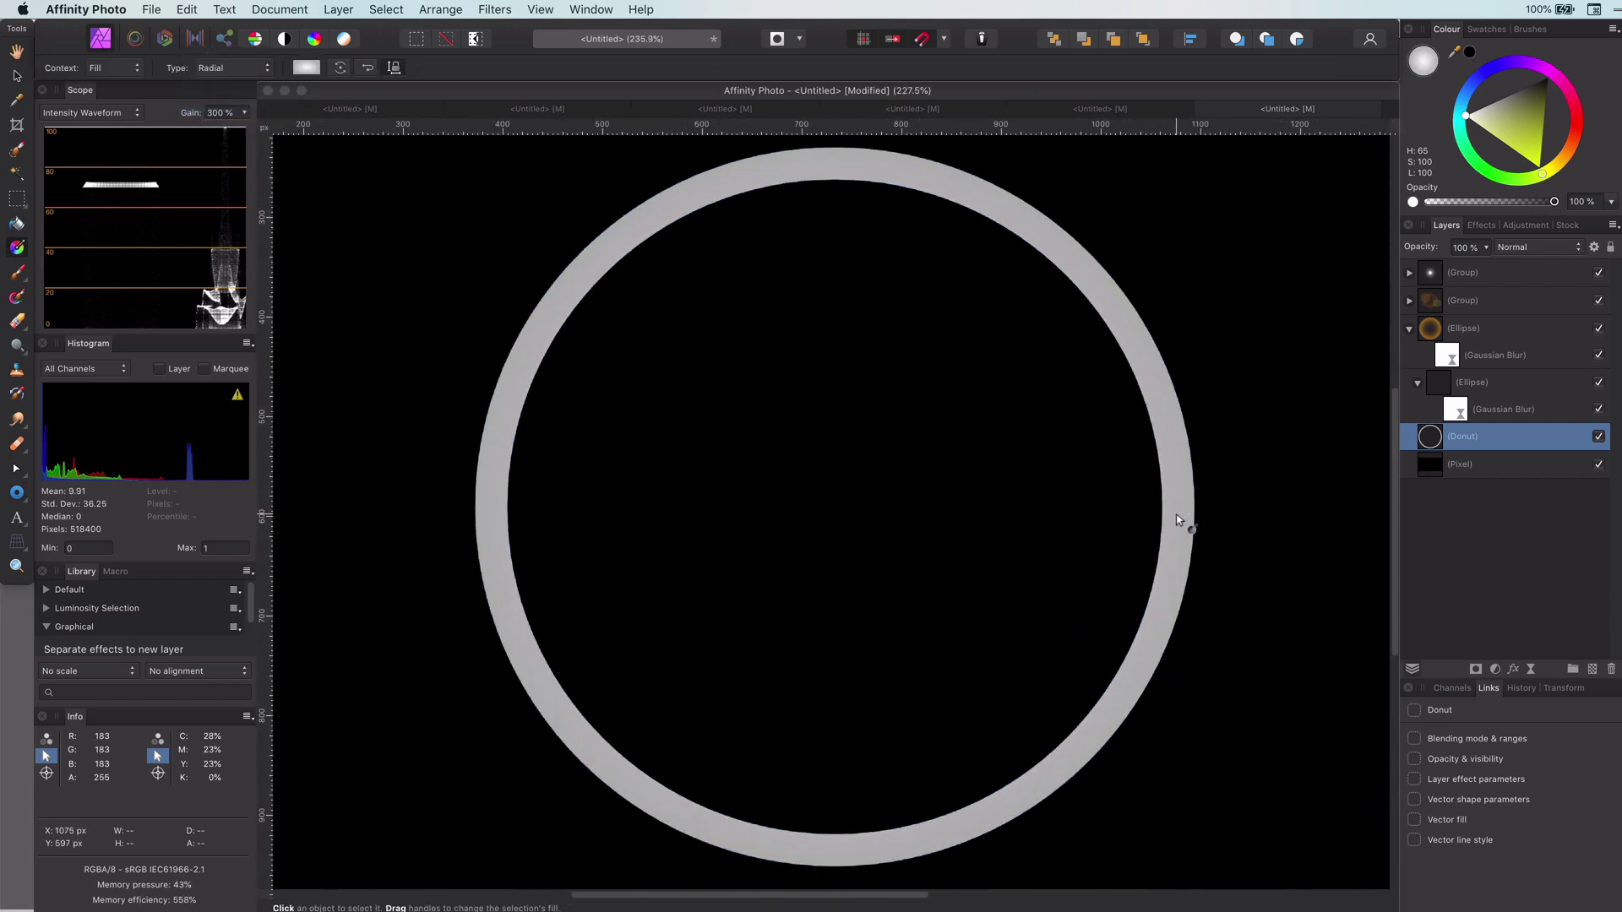
scroll(1178, 519, up, 4)
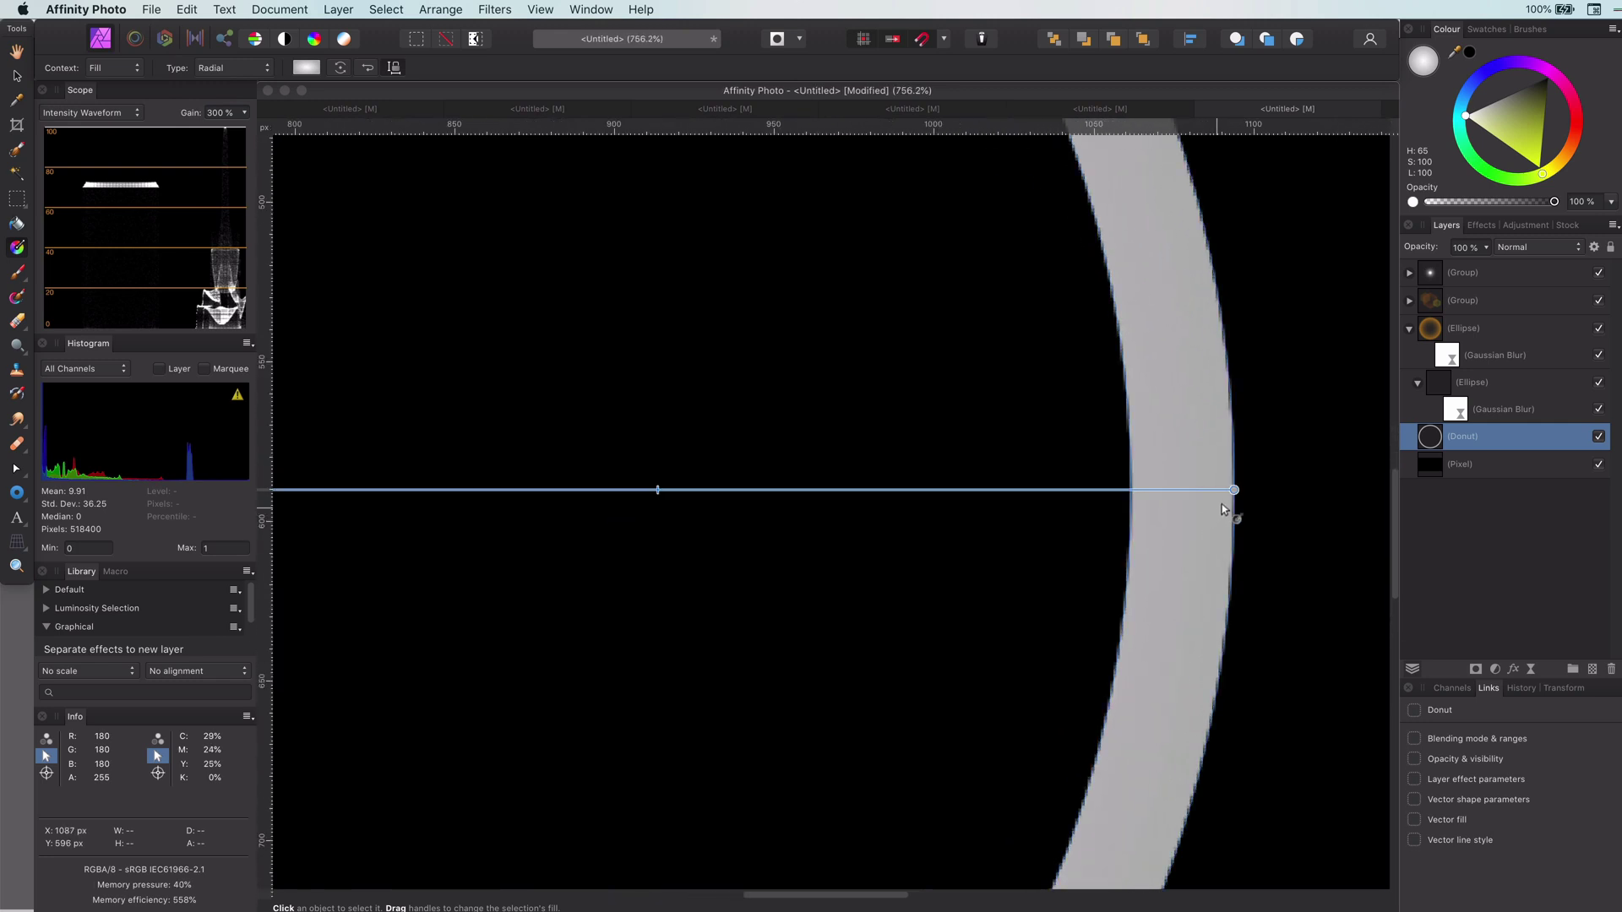
click(1233, 489)
drag(1574, 137, 1613, 125)
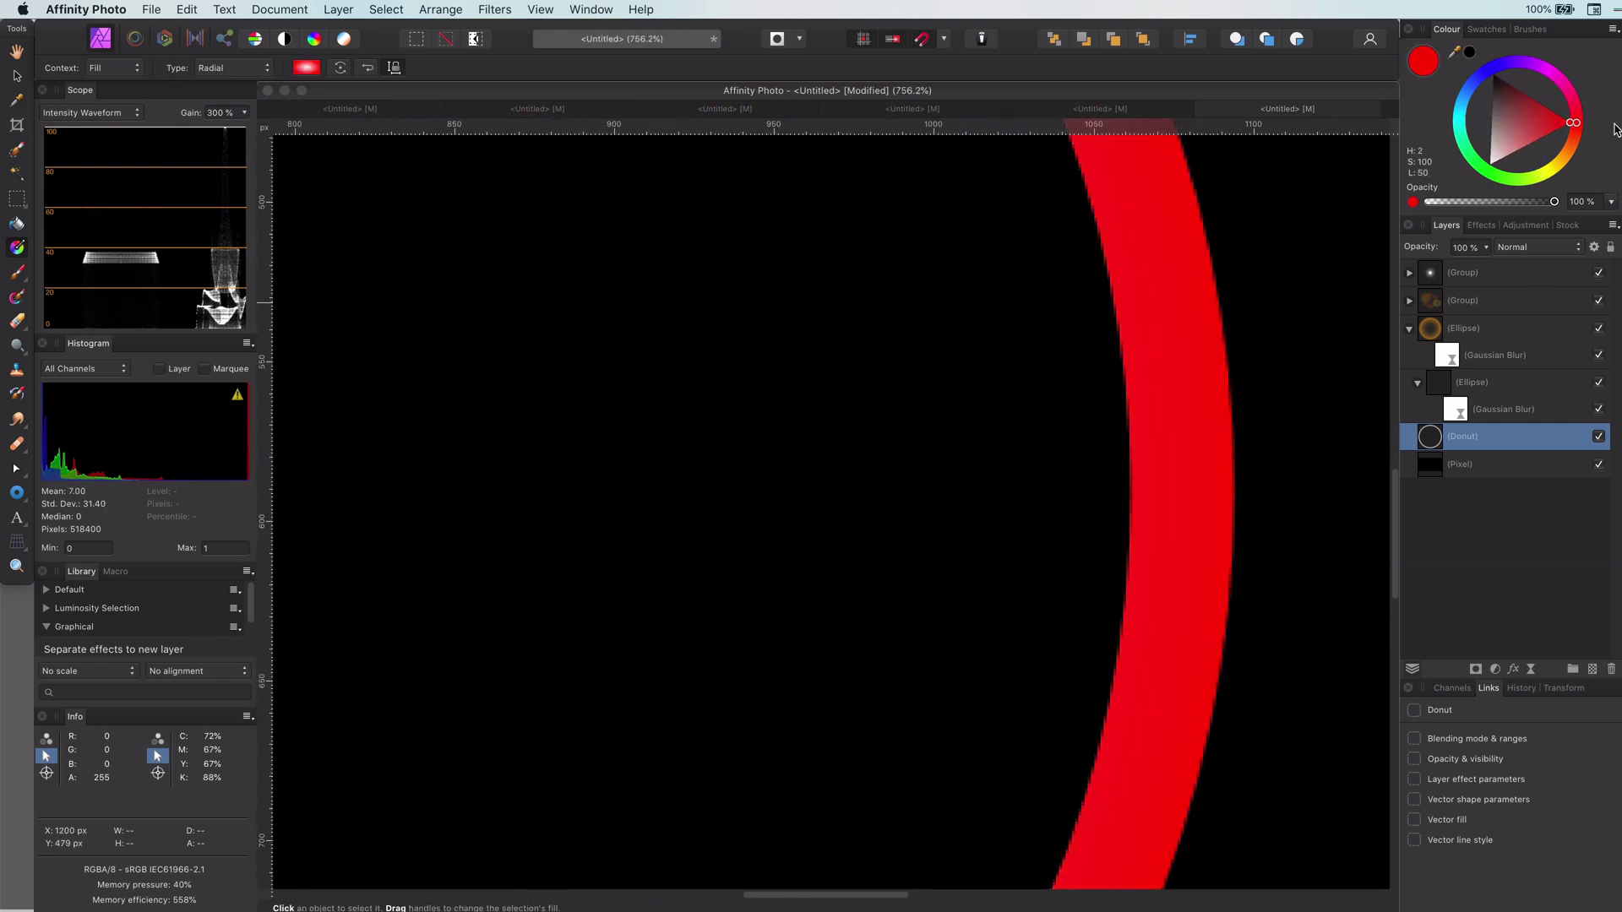
- Add magenta, violet, cyan, green and yellow stops inward from the red one to make the donut a rainbow
click(1214, 491)
click(1561, 79)
click(1196, 490)
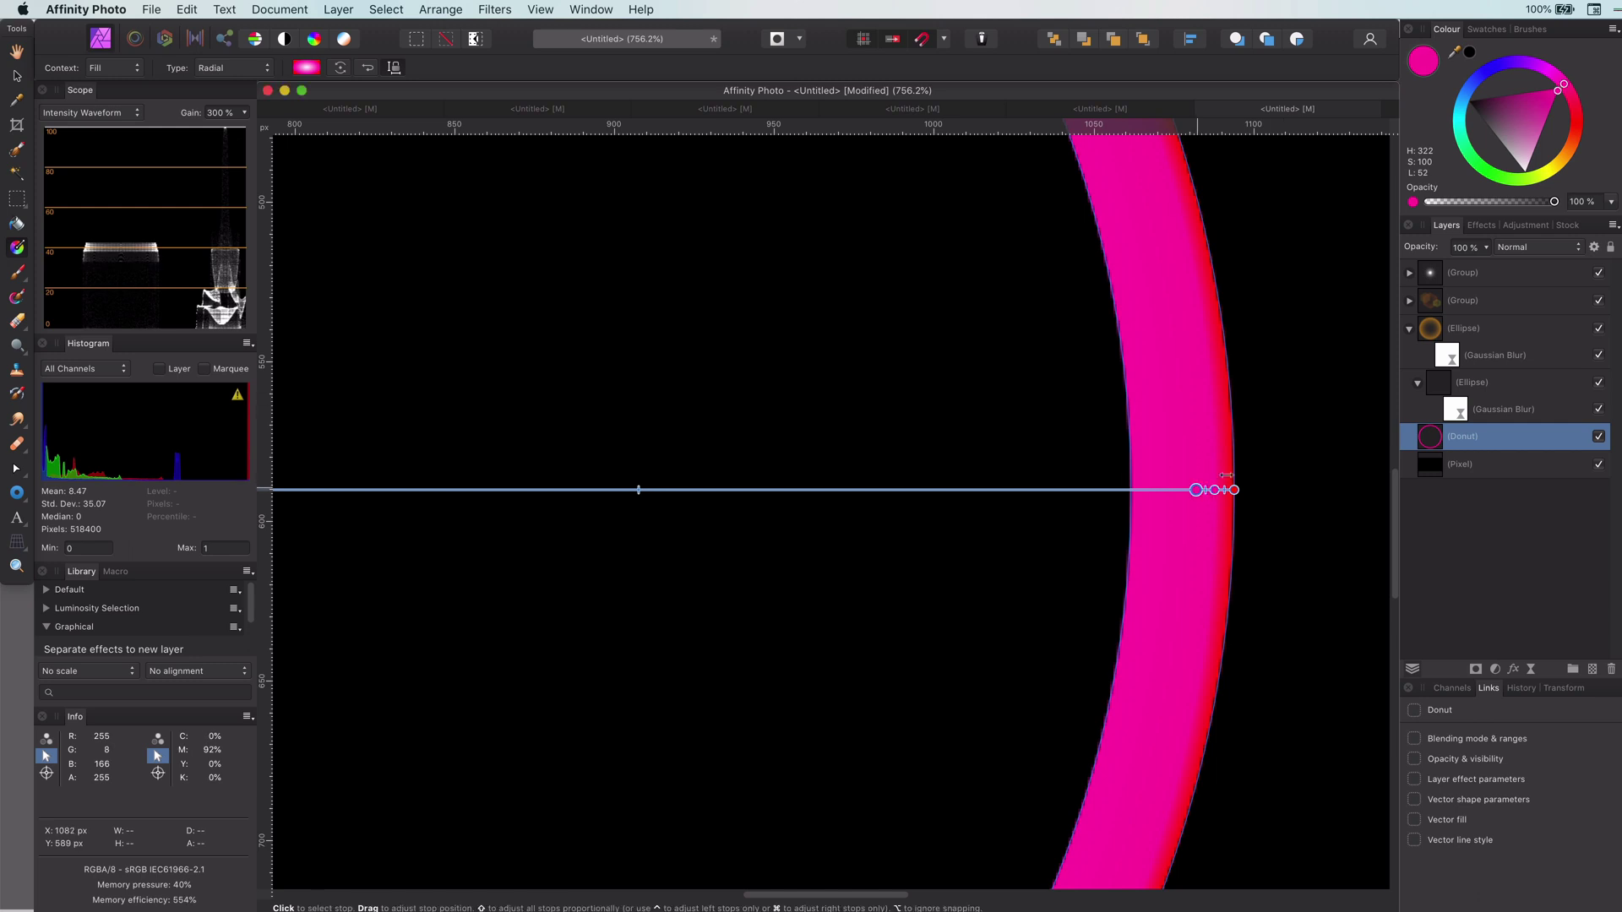
click(1521, 62)
click(1177, 490)
click(1159, 490)
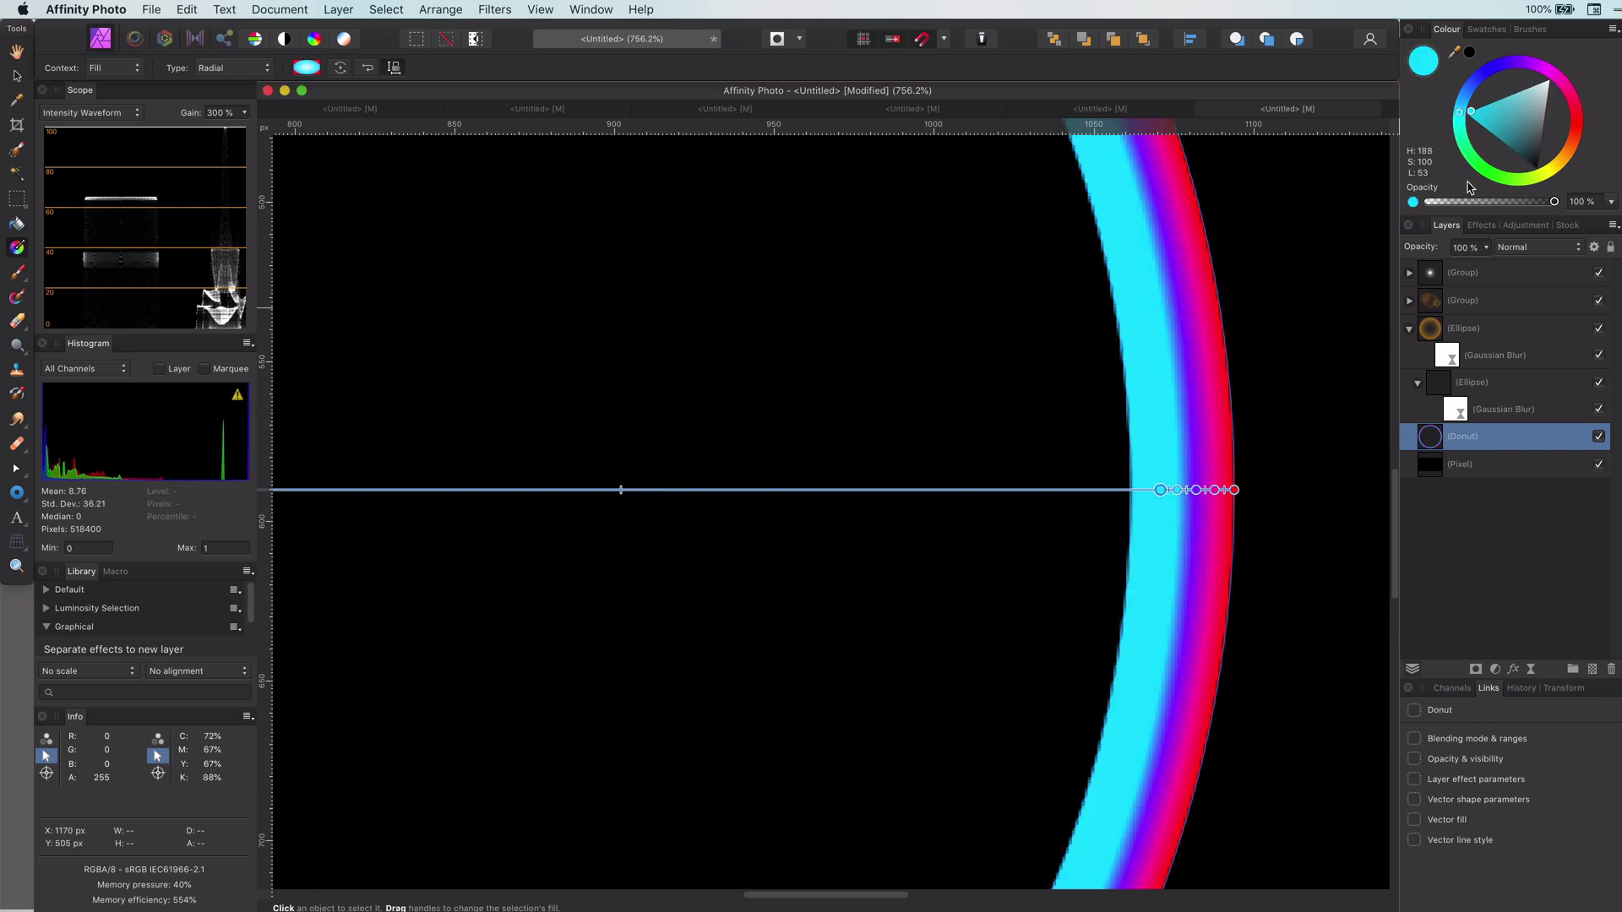
click(1548, 173)
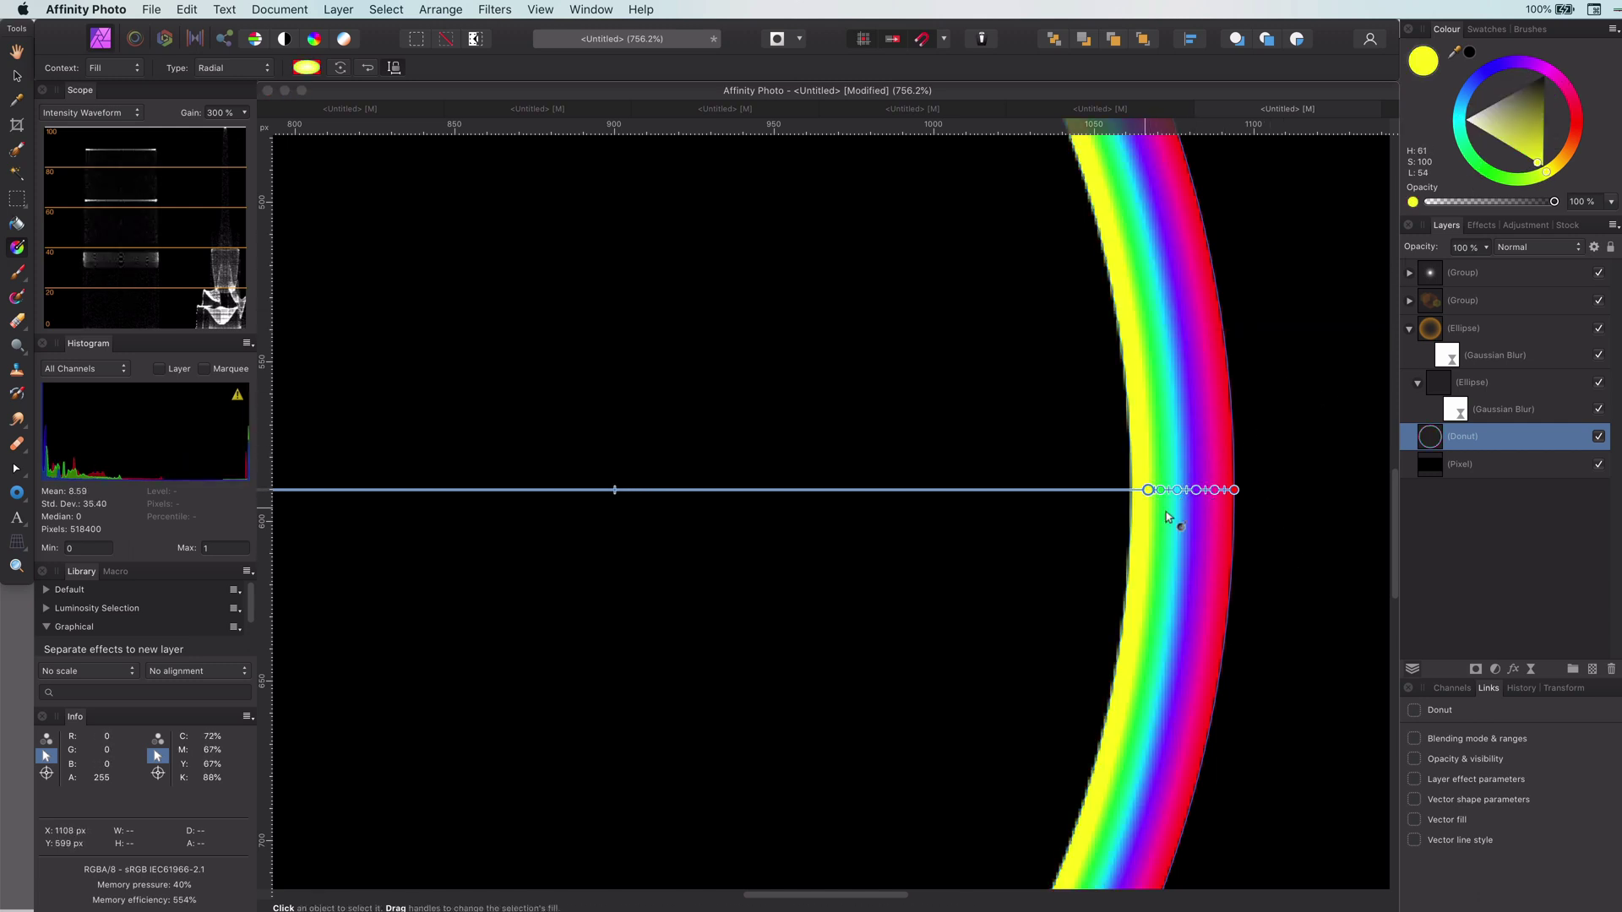
- Replace the magenta gradient stop between violet and red with a near-black one
scroll(1213, 485, up, 5)
click(1216, 503)
key(Delete)
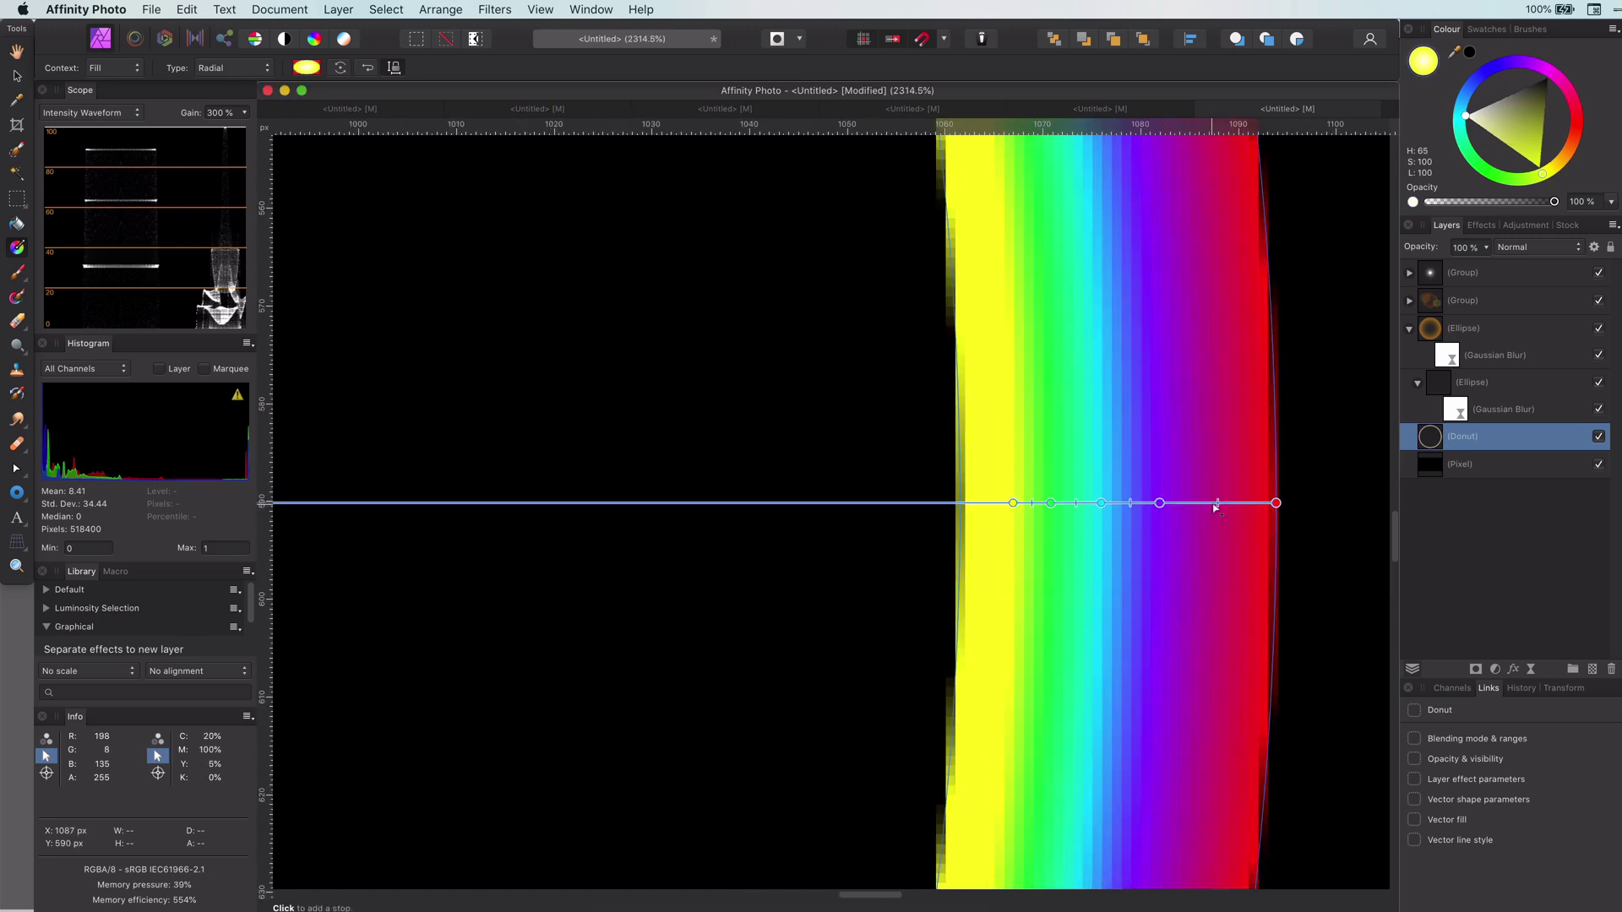
click(1217, 504)
drag(1491, 109, 1474, 107)
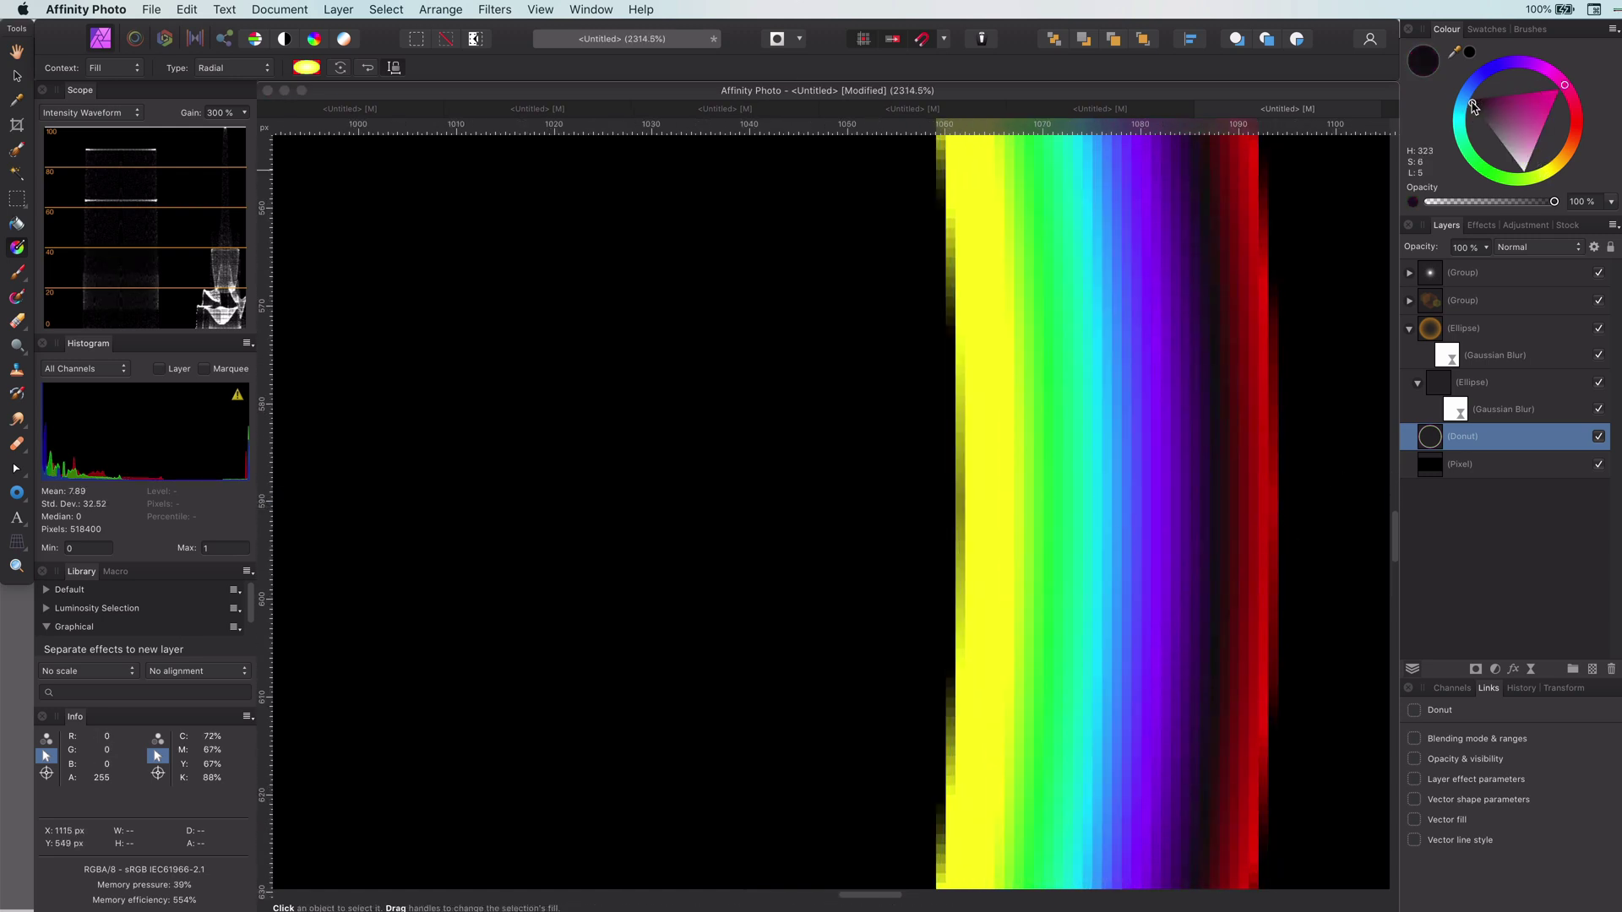
- Shift the green gradient stop slightly outward, closer to the cyan band
scroll(1231, 440, down, 9)
click(1031, 513)
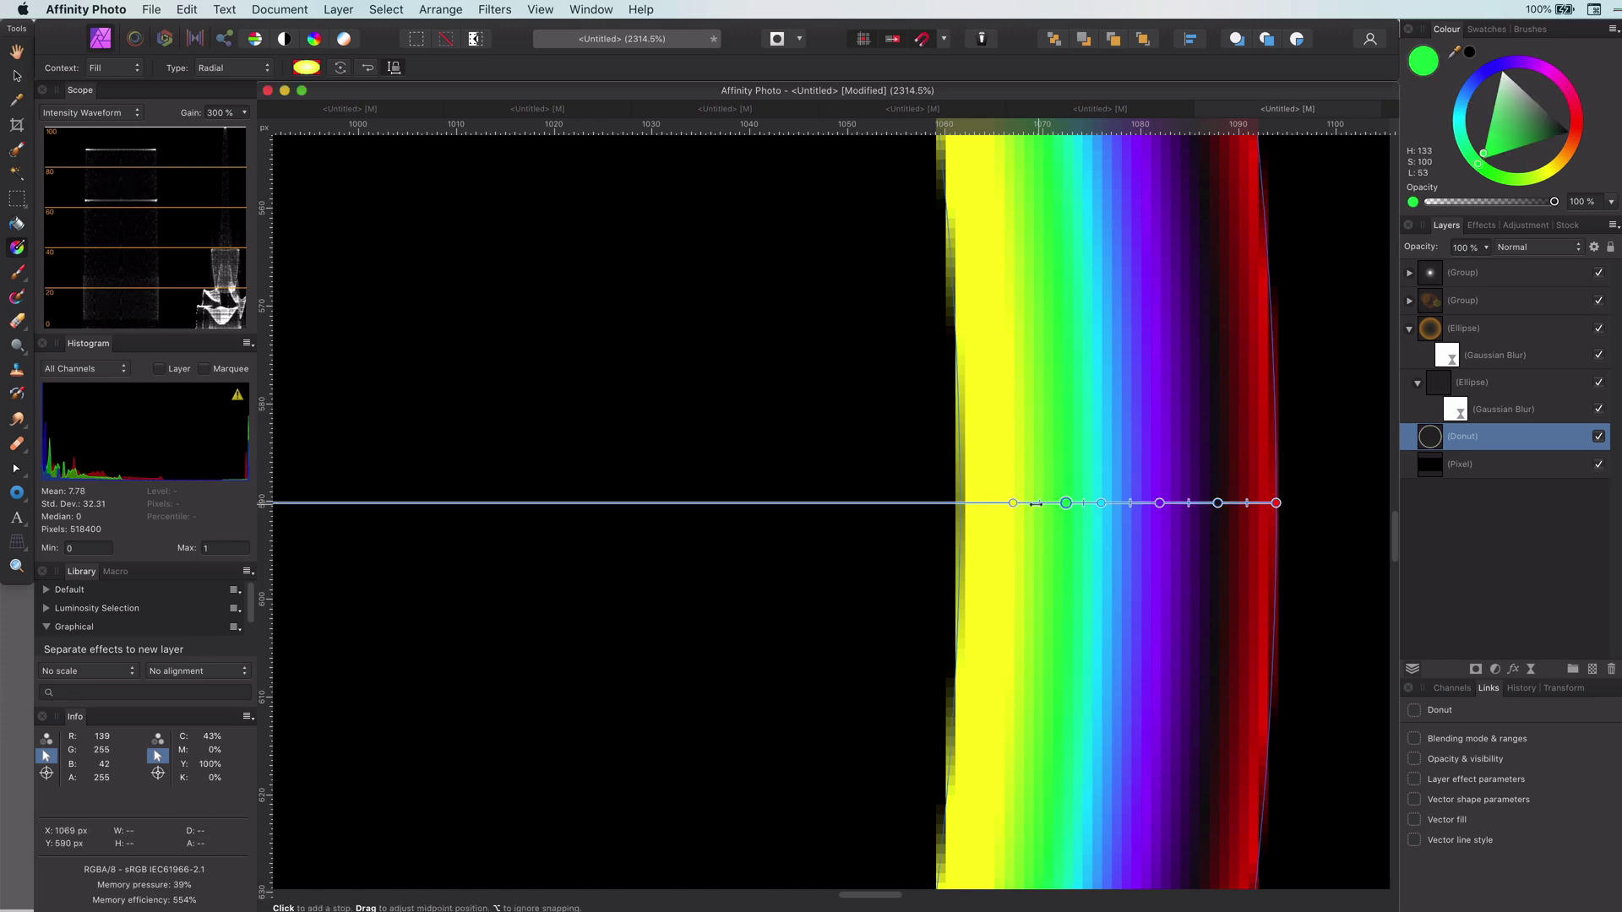
scroll(997, 512, down, 3)
scroll(858, 522, up, 4)
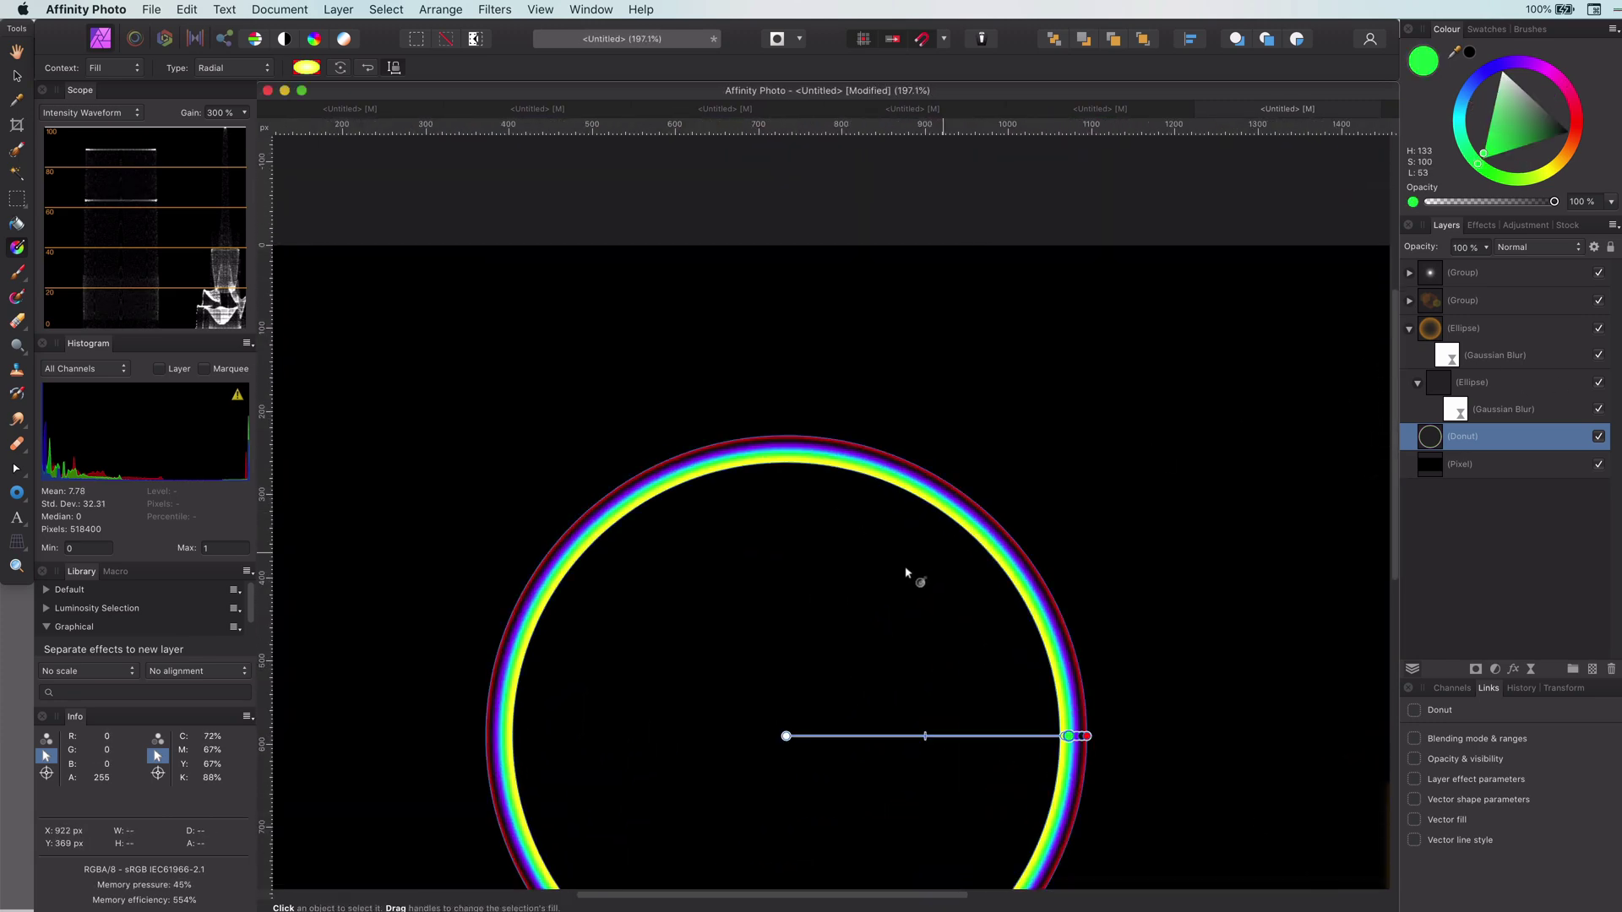
- Add a live Gaussian Blur with a small radius to the rainbow donut
click(1531, 670)
click(1556, 676)
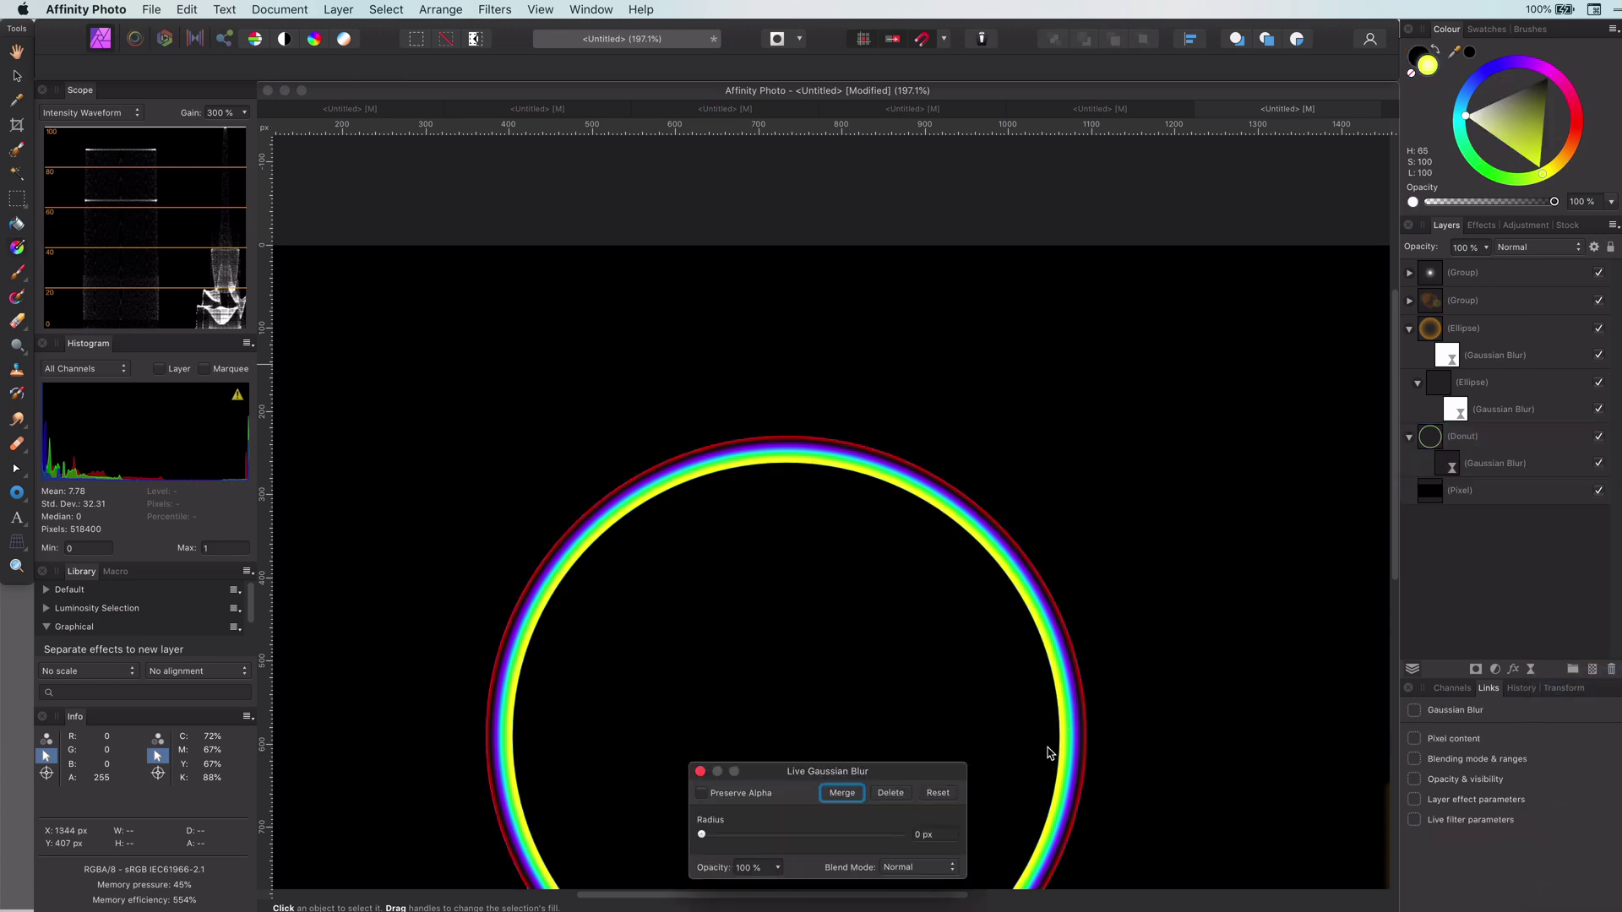
drag(702, 839, 739, 847)
click(700, 771)
scroll(1093, 539, up, 2)
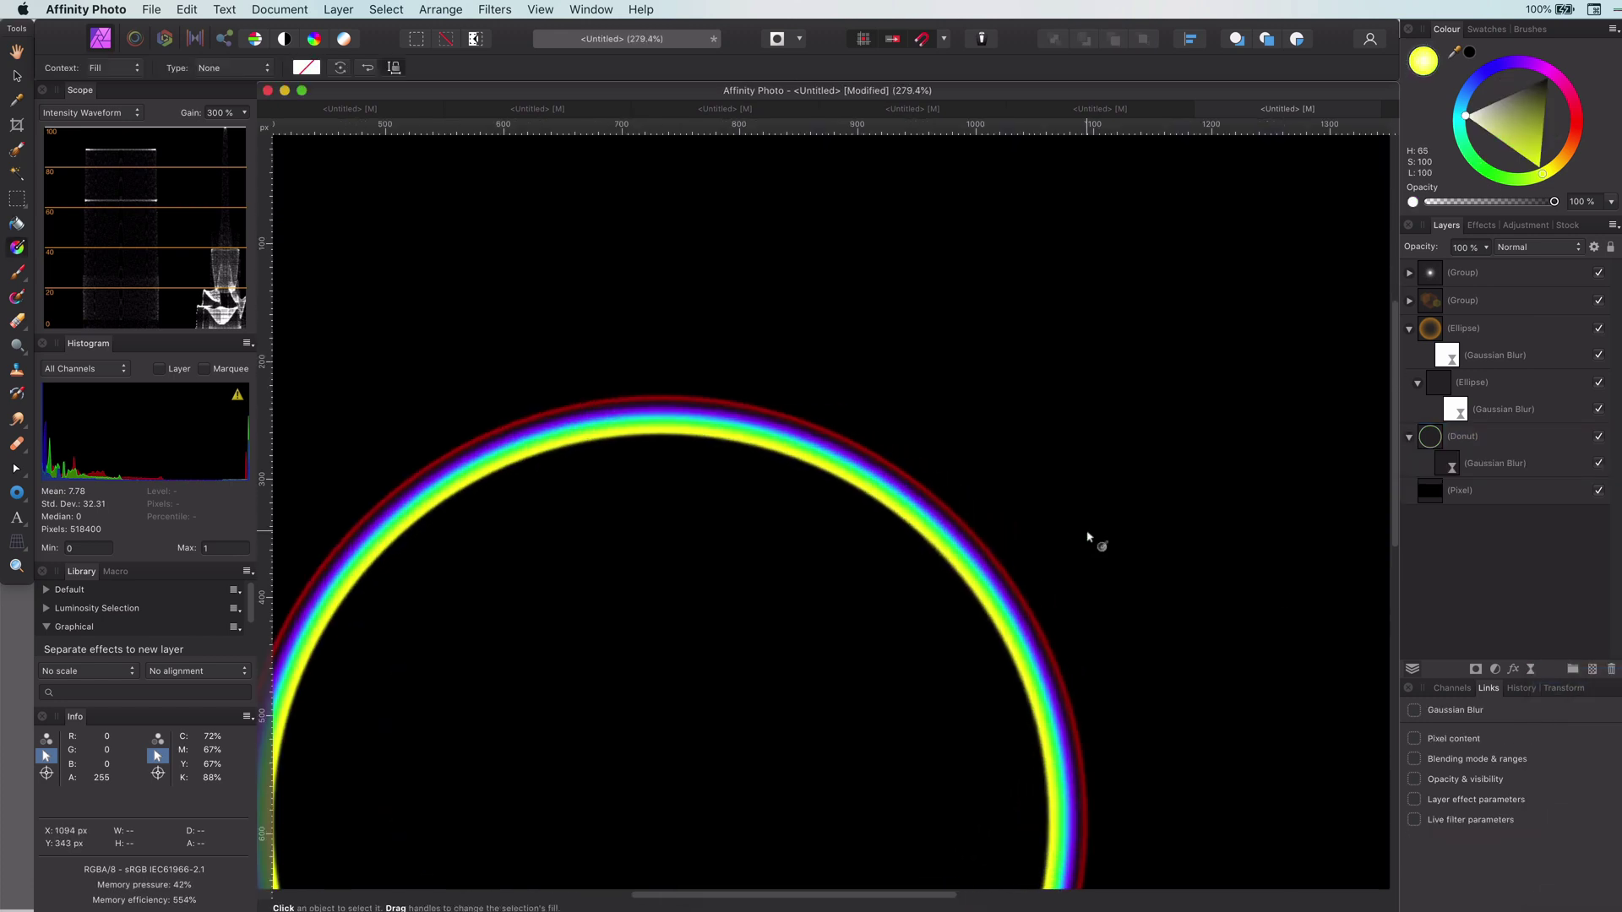
- Try lowering the start of the underlying composition range to 0 % and 40 % in the donut blur's blend options
click(1442, 472)
click(1594, 246)
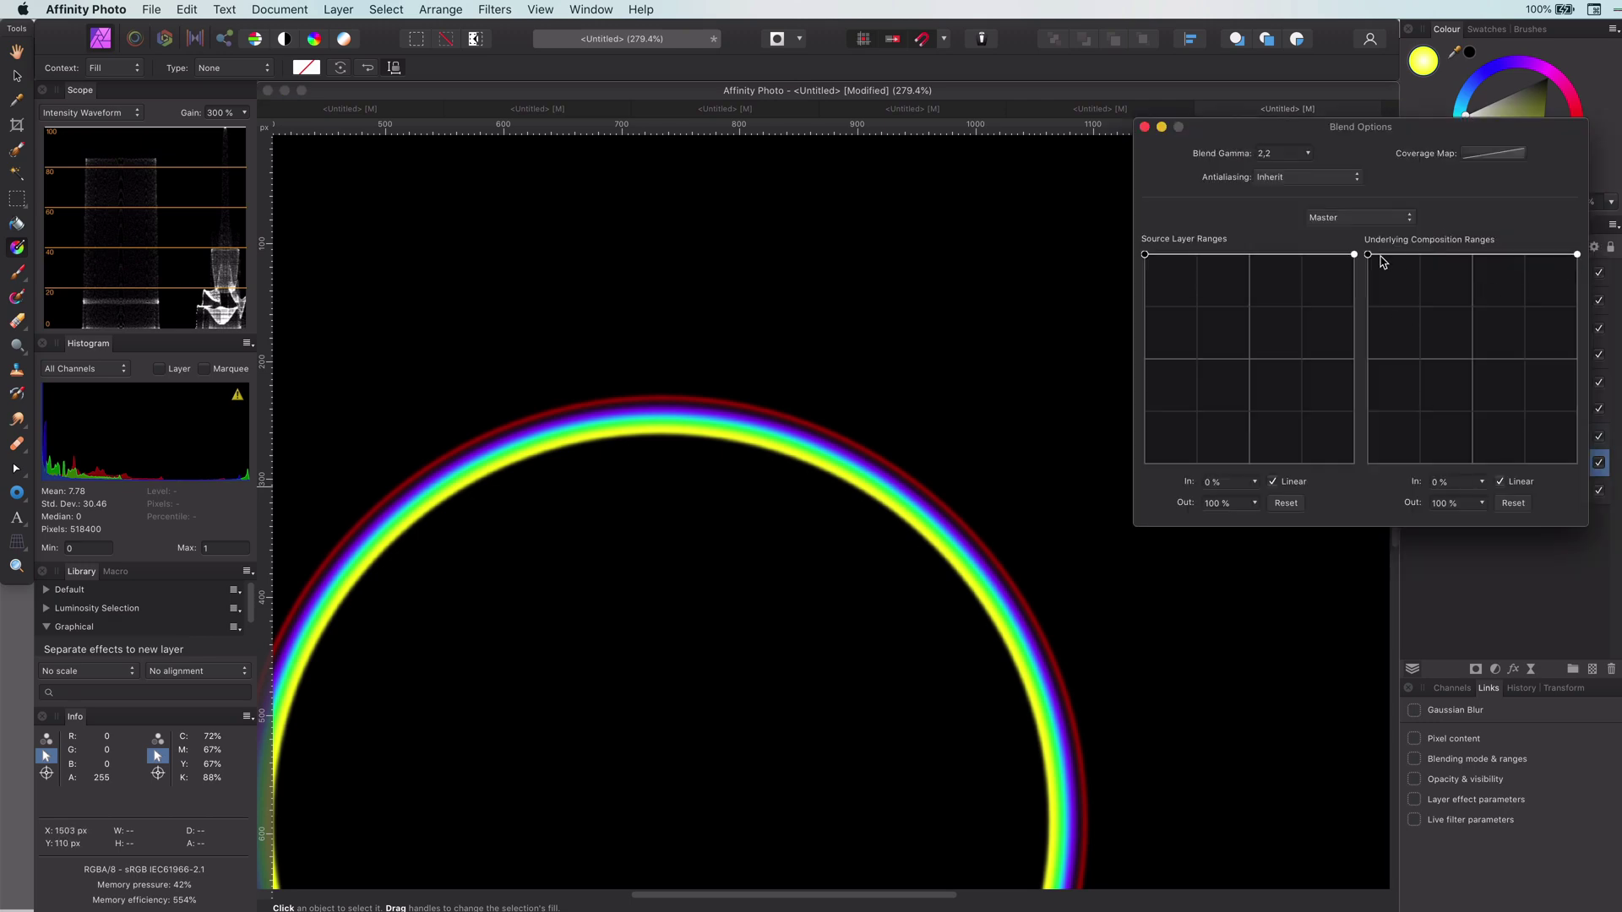
drag(1423, 531, 1277, 537)
scroll(1101, 693, up, 6)
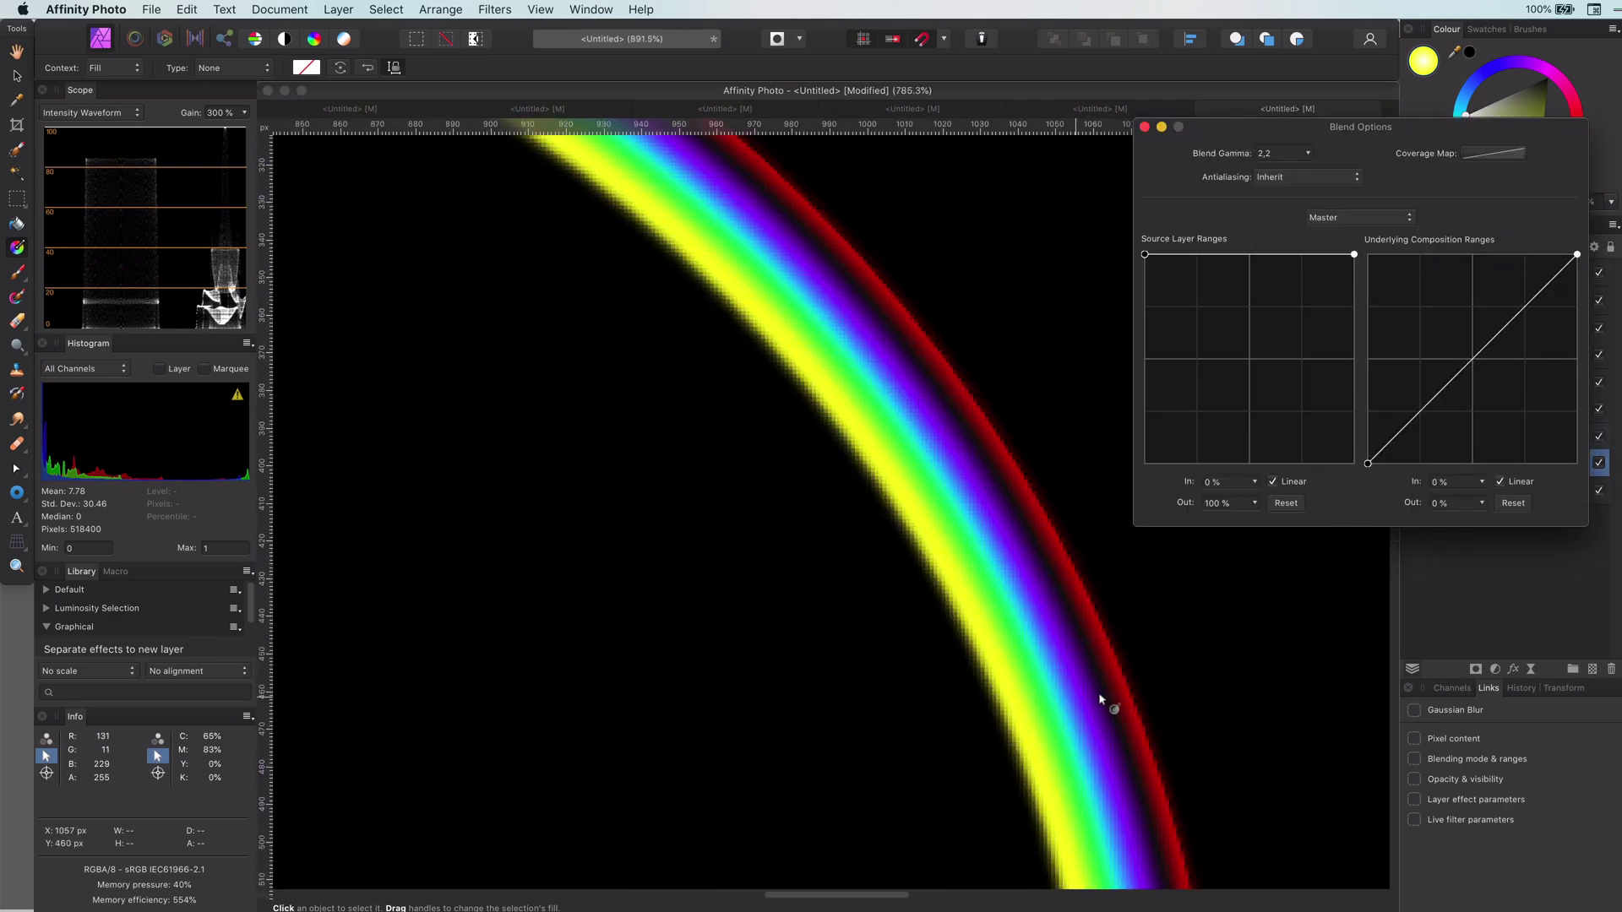
scroll(1011, 745, down, 7)
scroll(1012, 750, down, 3)
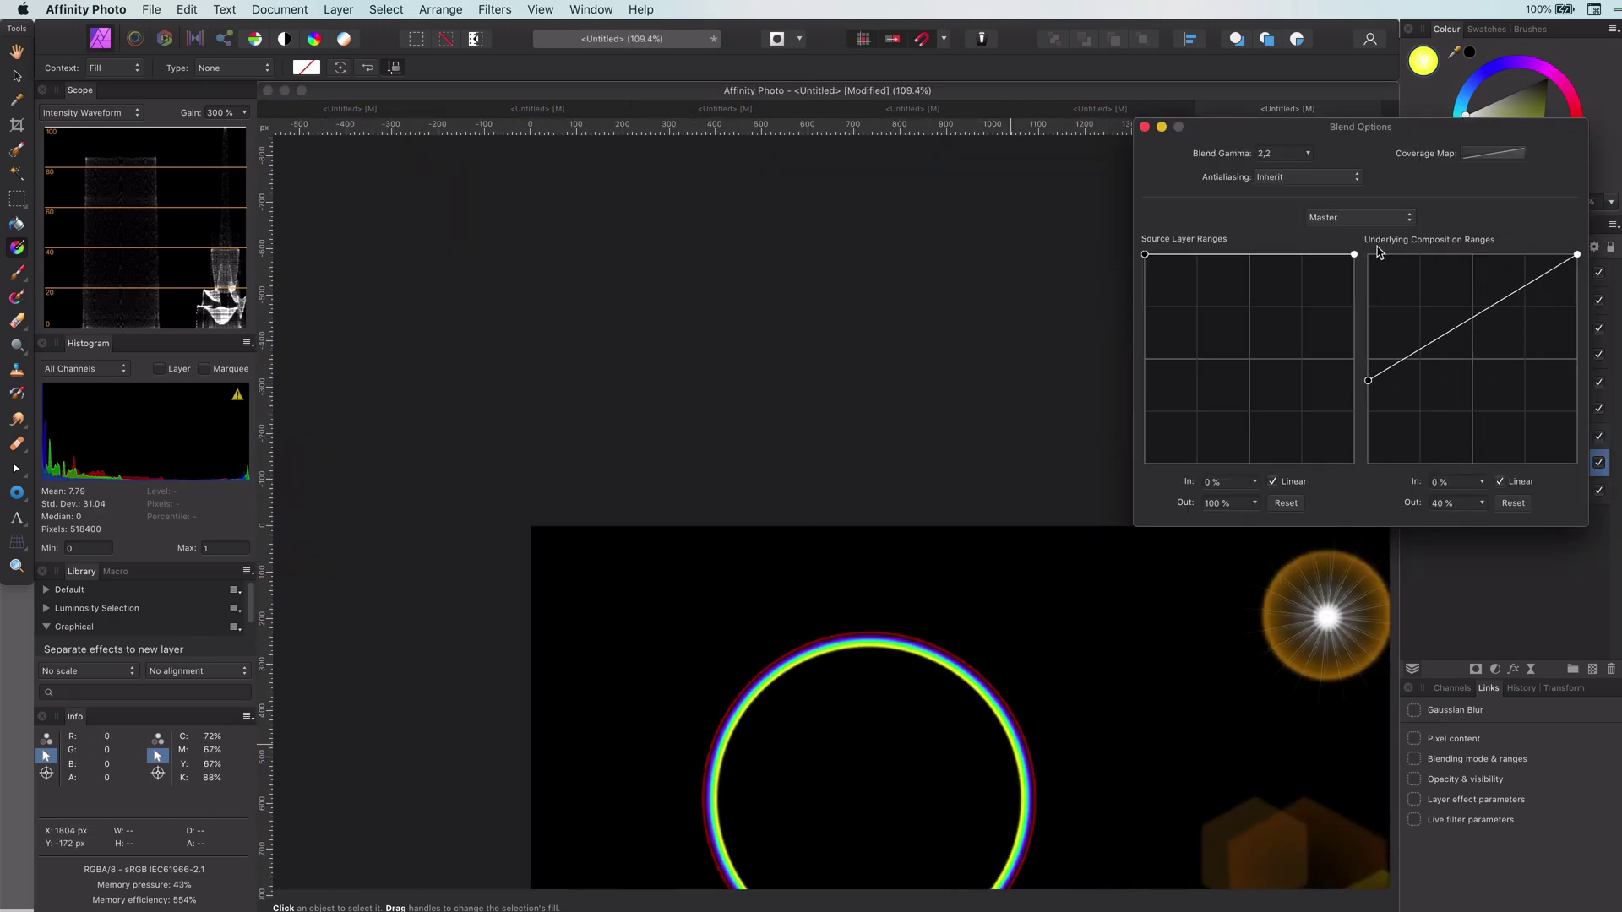
scroll(927, 634, down, 3)
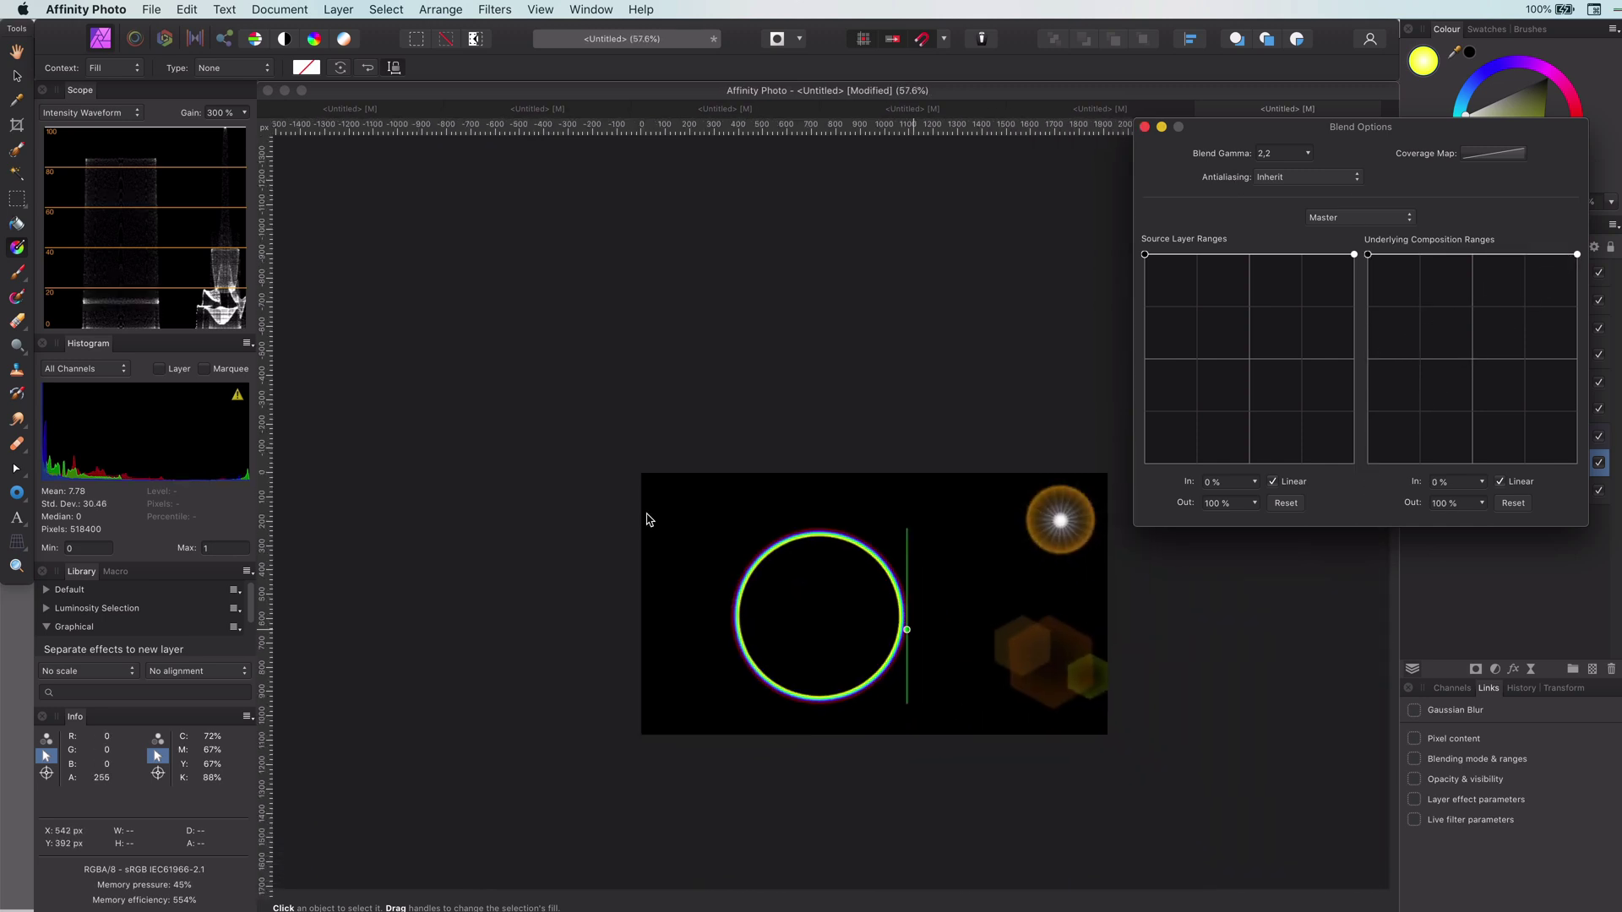
click(1145, 128)
- Set the rainbow donut's opacity to 46 % and move it around the hexagon group
key(super+0)
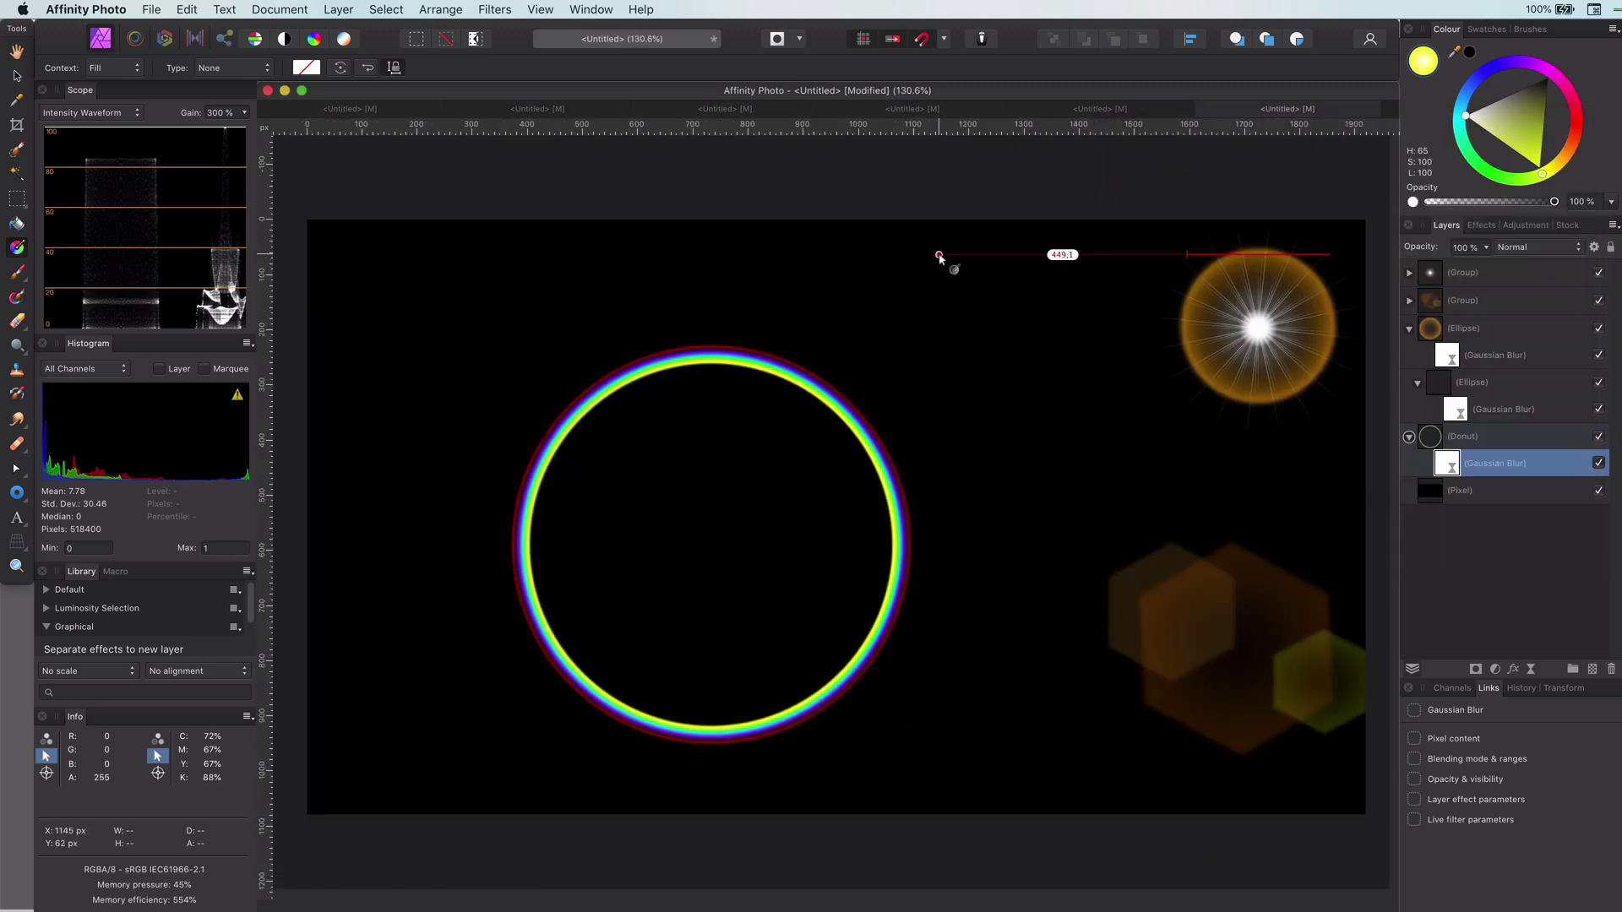
click(1434, 437)
drag(1419, 245, 1378, 242)
key(4)
key(6)
key(v)
drag(853, 429, 1307, 525)
click(791, 416)
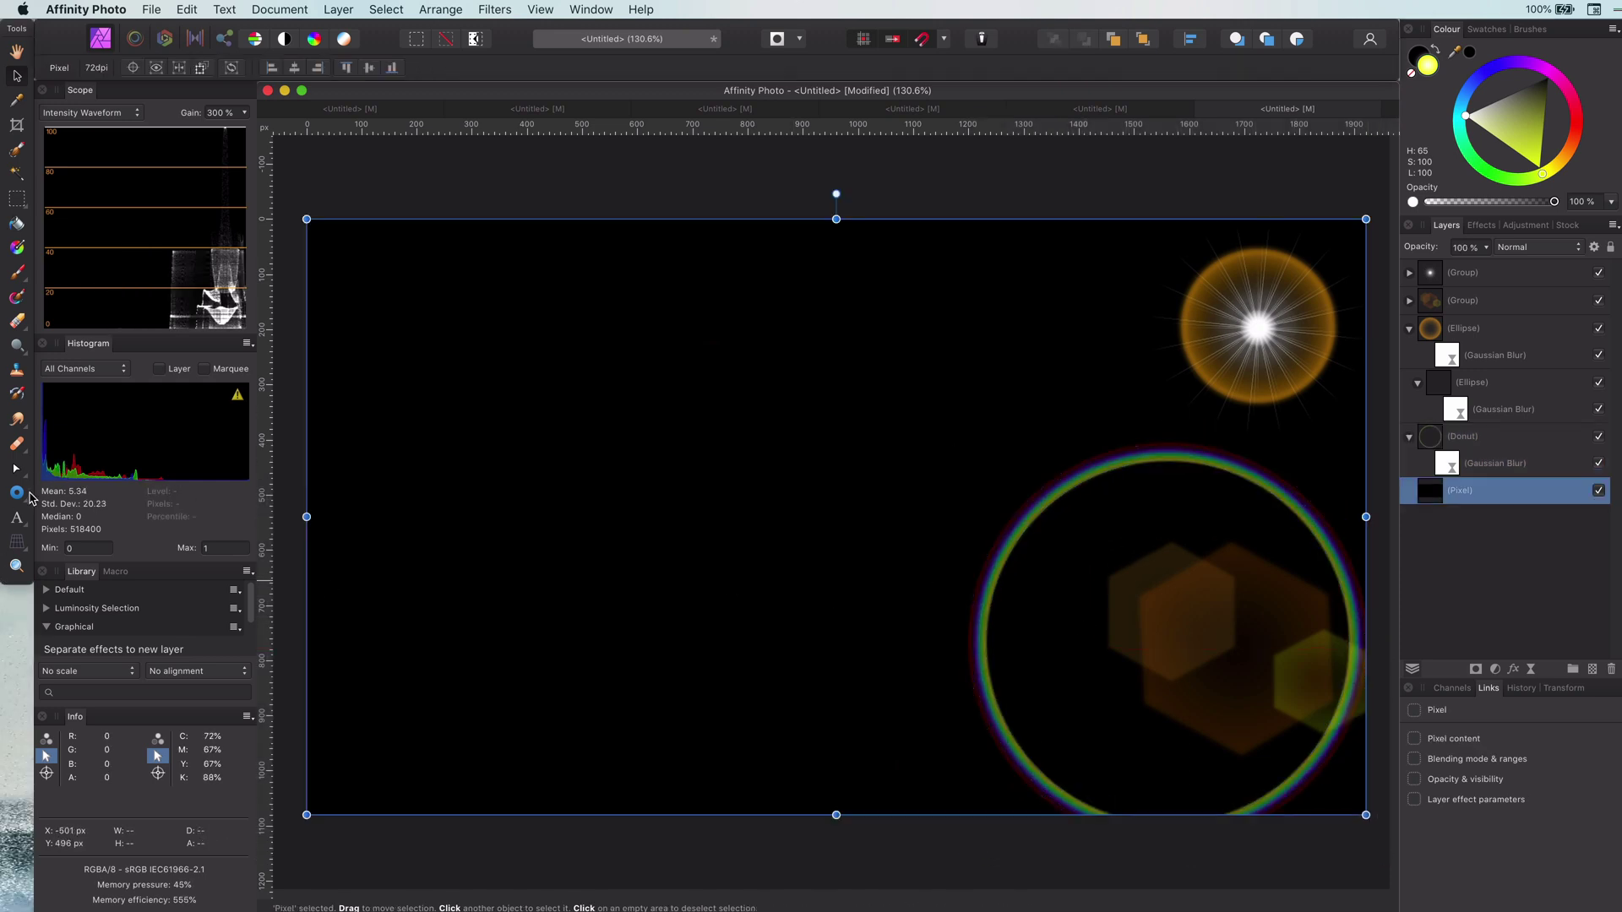
- Draw a circle about 585 px across in the middle of the canvas and fill it with solid bright green
click(19, 498)
click(76, 512)
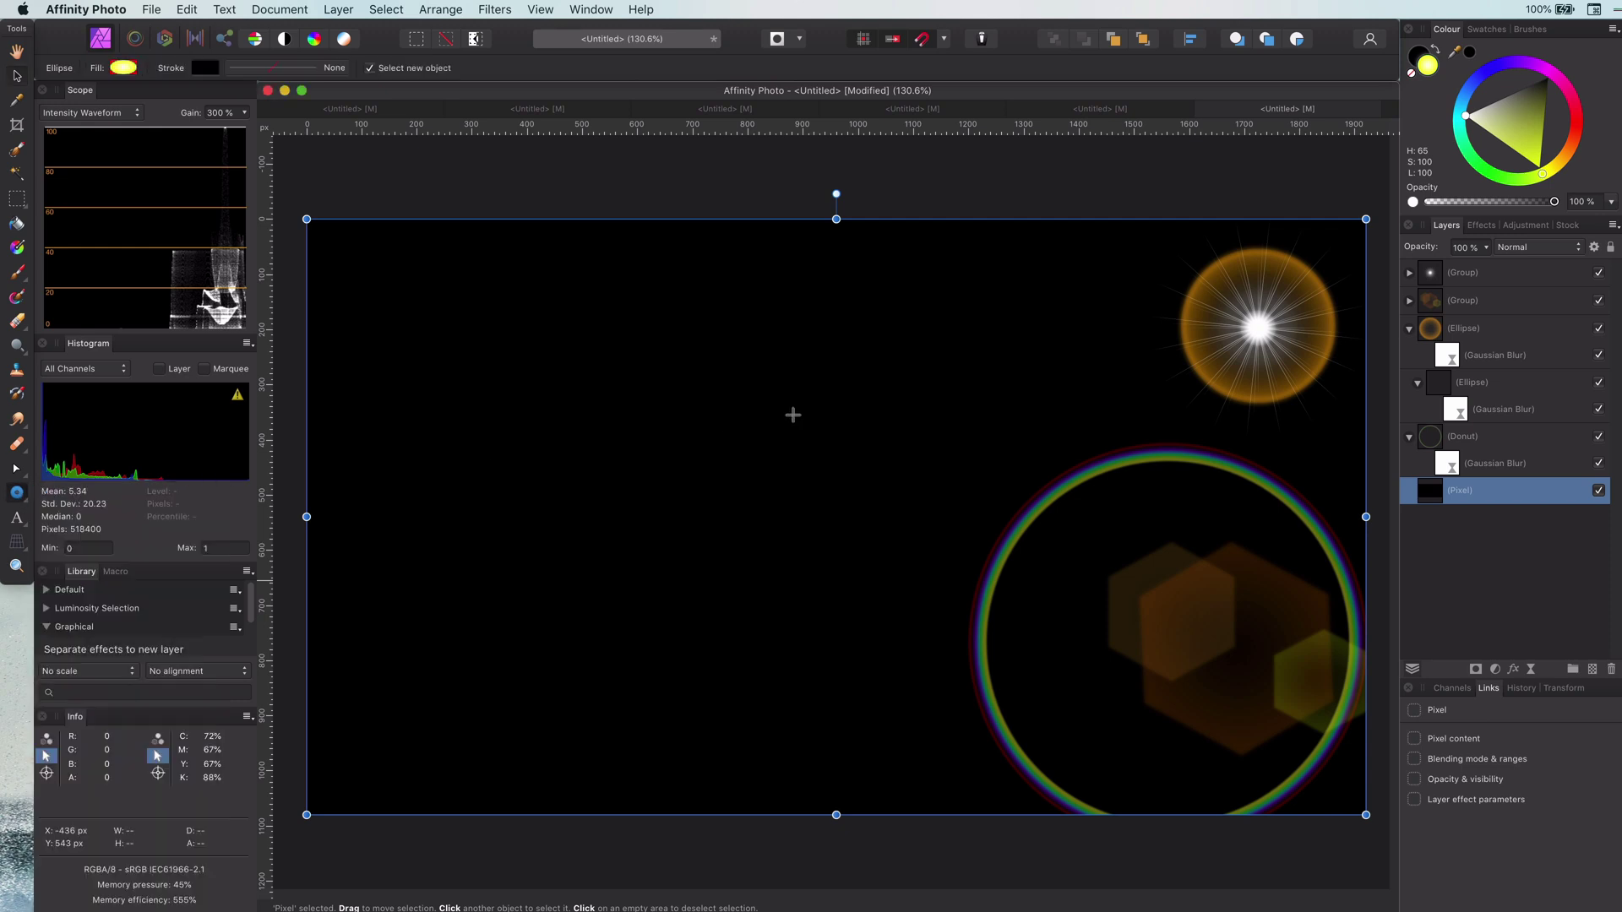
drag(574, 379, 880, 718)
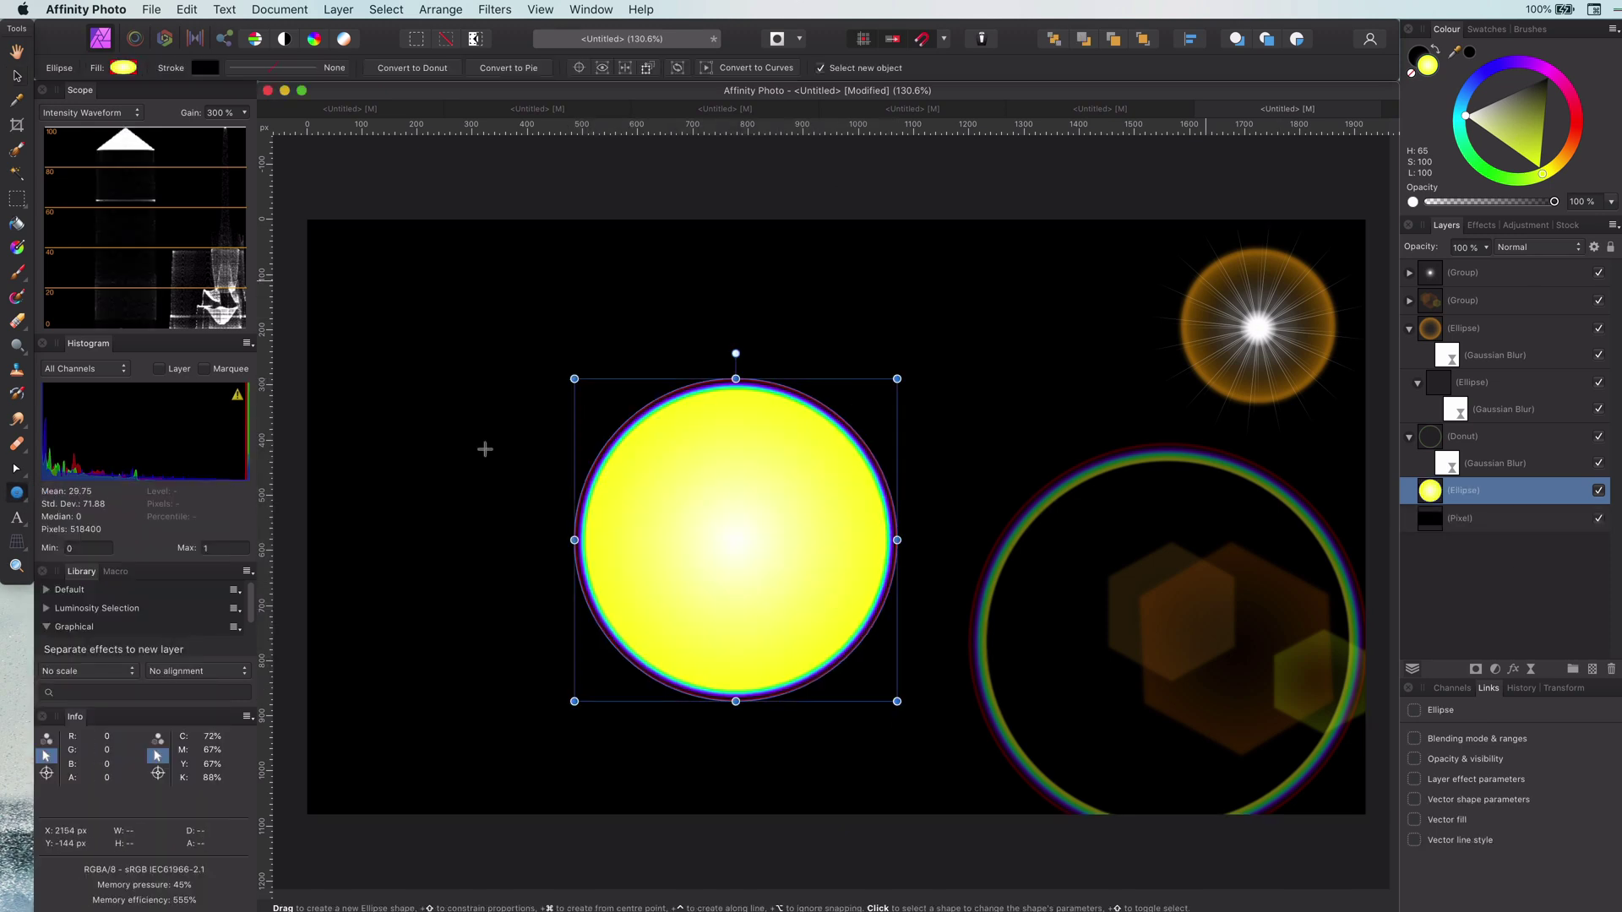
click(1539, 163)
click(123, 68)
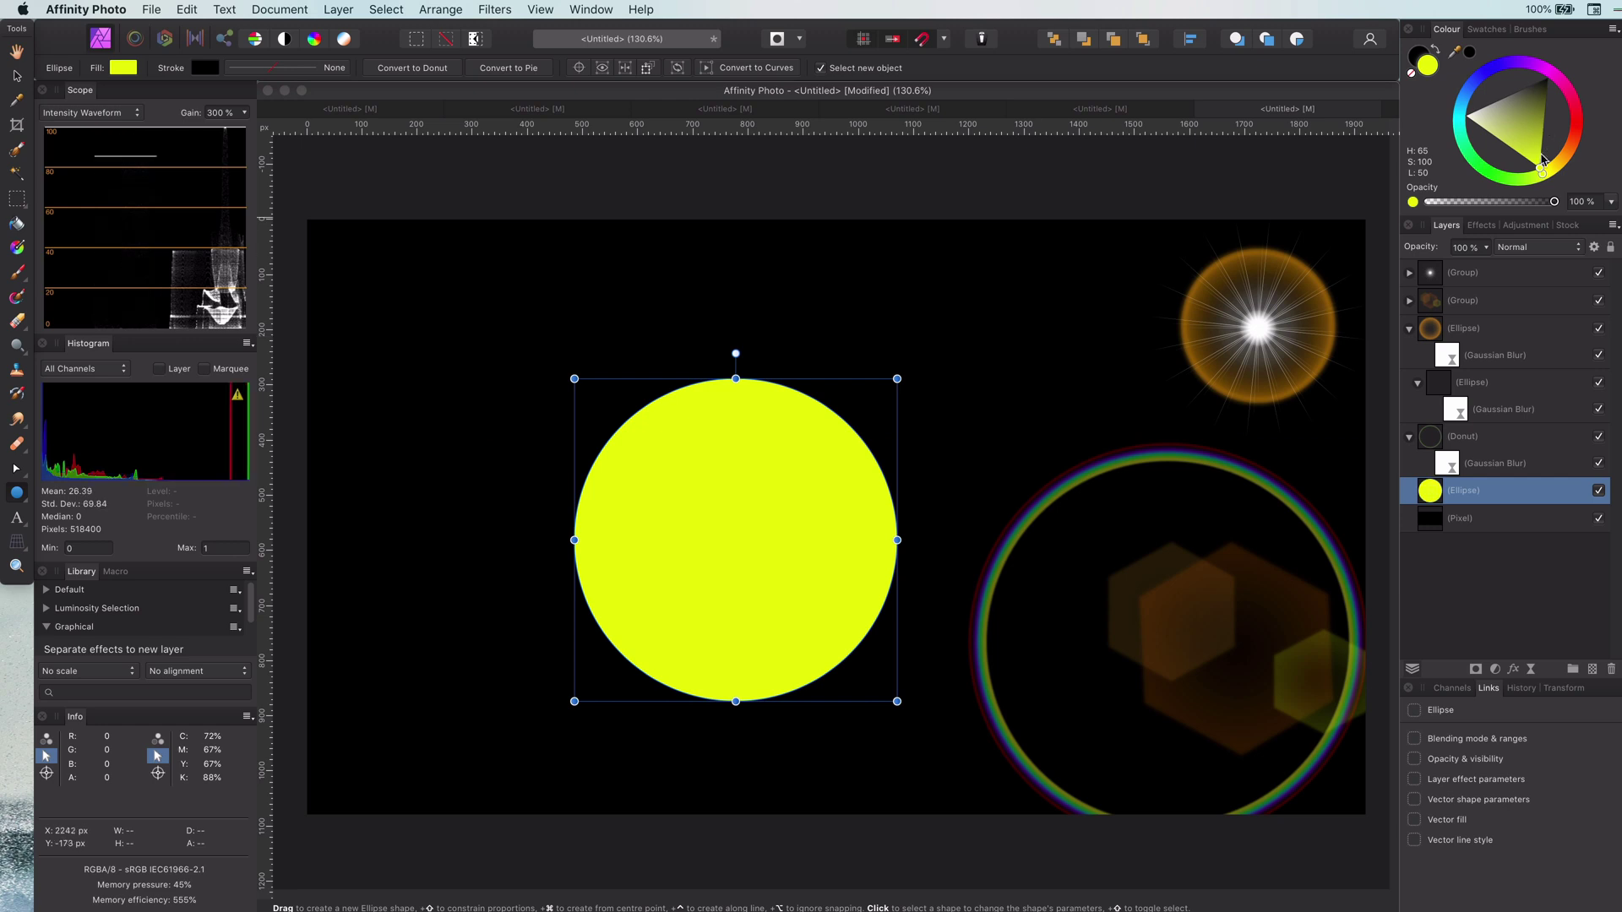
drag(160, 253, 129, 263)
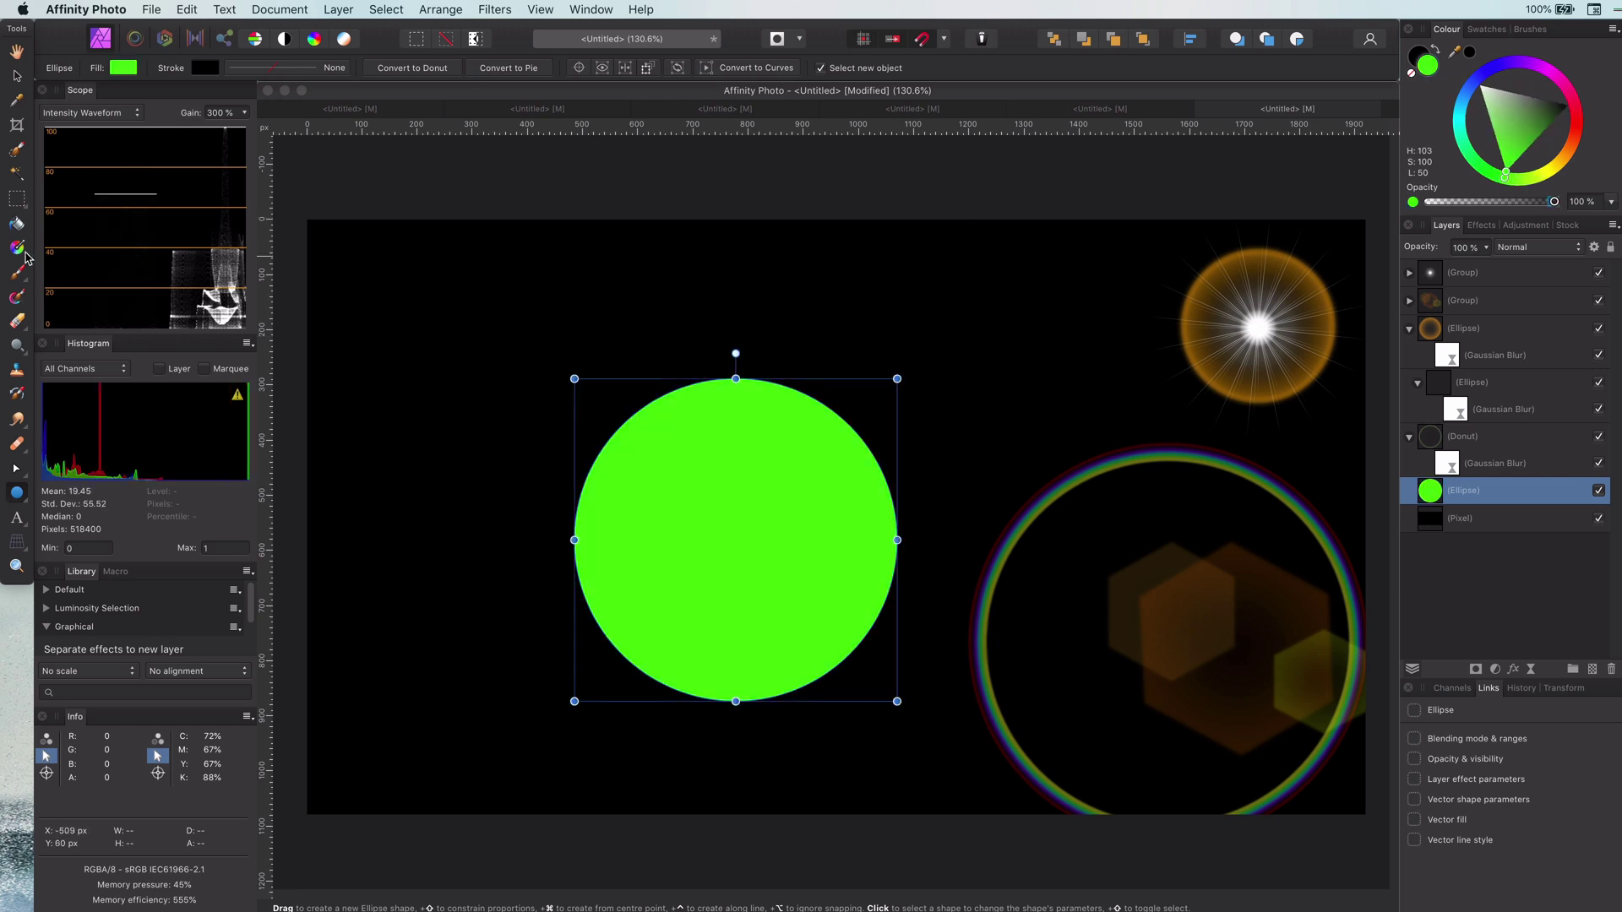
- Give the green circle a radial gradient with a yellow centre stop at 0 % opacity and move the midpoint inward
click(18, 248)
click(215, 67)
click(222, 111)
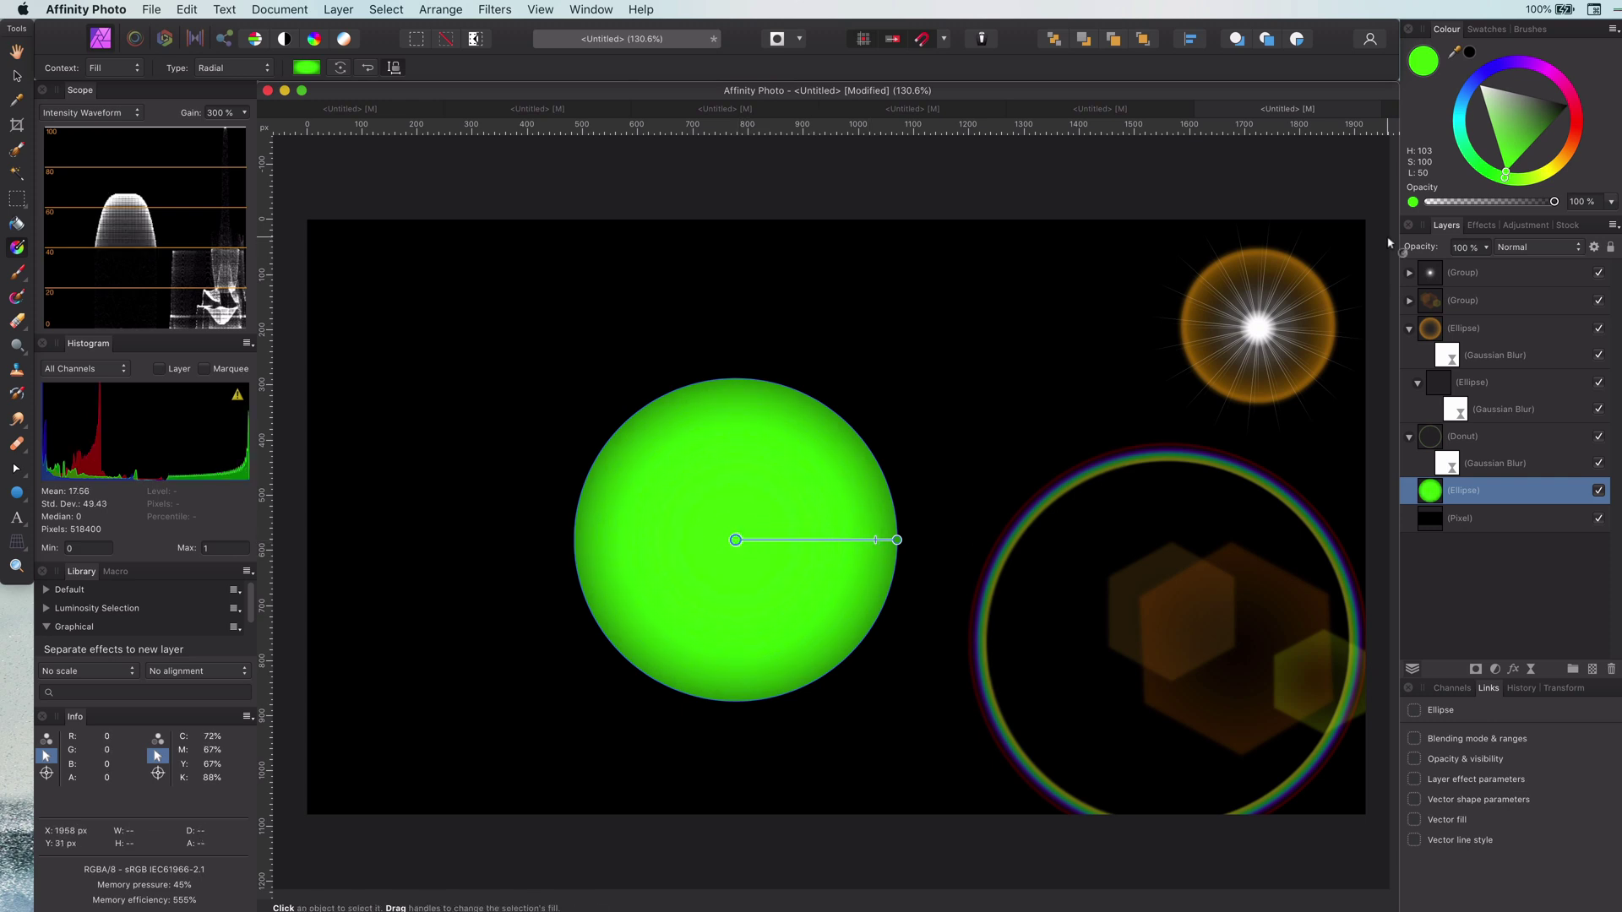
click(1549, 174)
drag(1555, 201, 1357, 201)
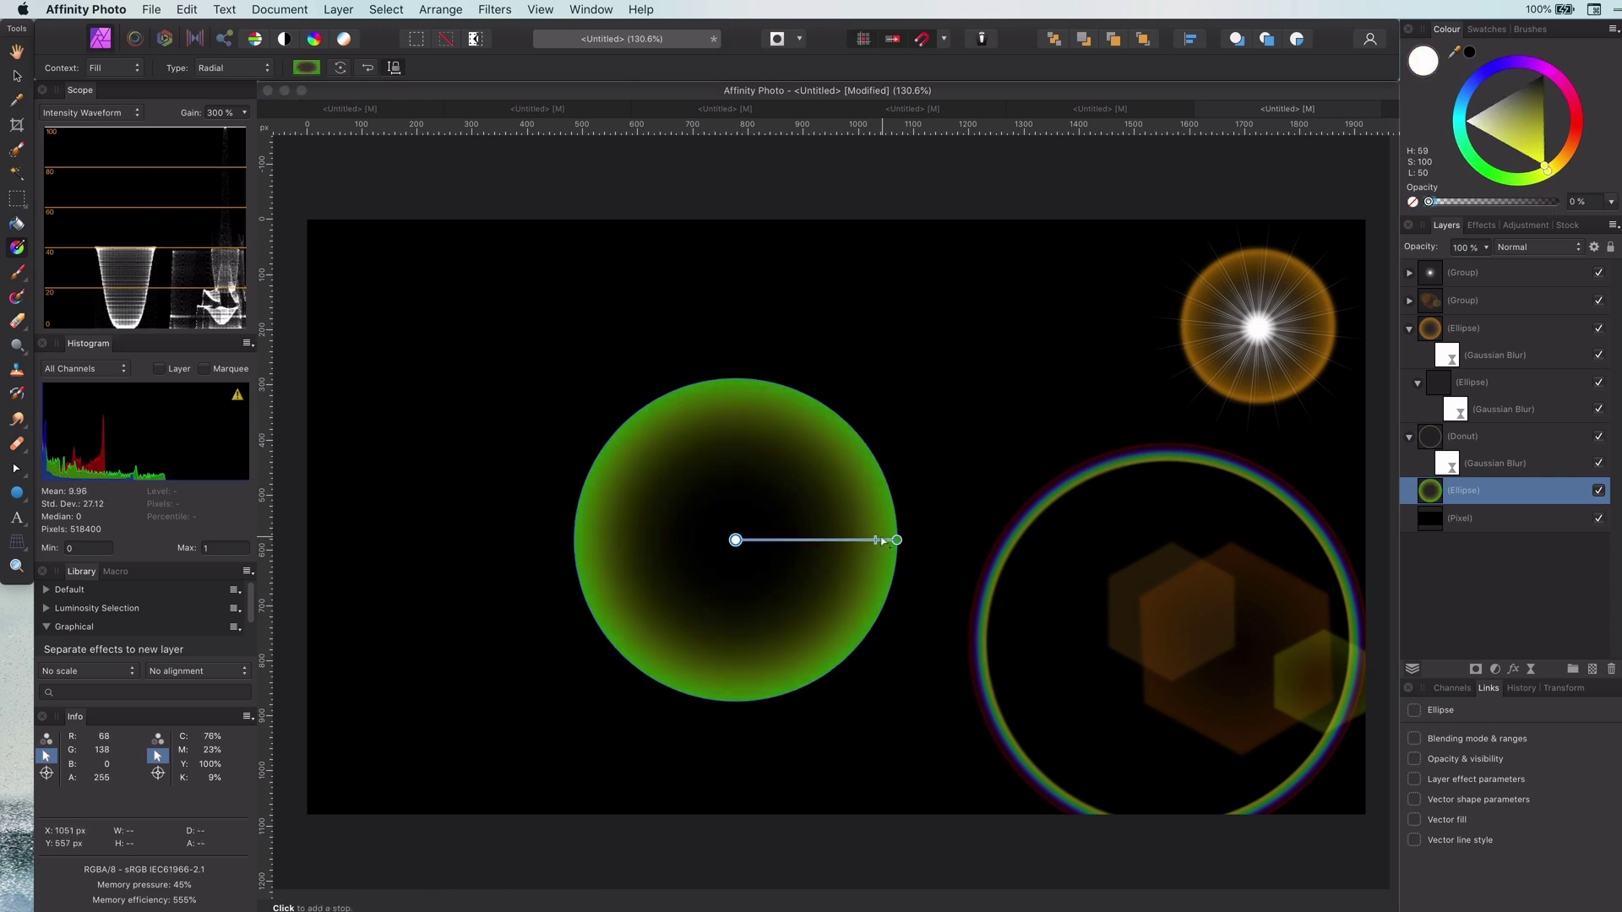
mouse_move(875, 540)
mouse_down()
mouse_move(833, 540)
mouse_move(890, 540)
mouse_move(844, 540)
mouse_up()
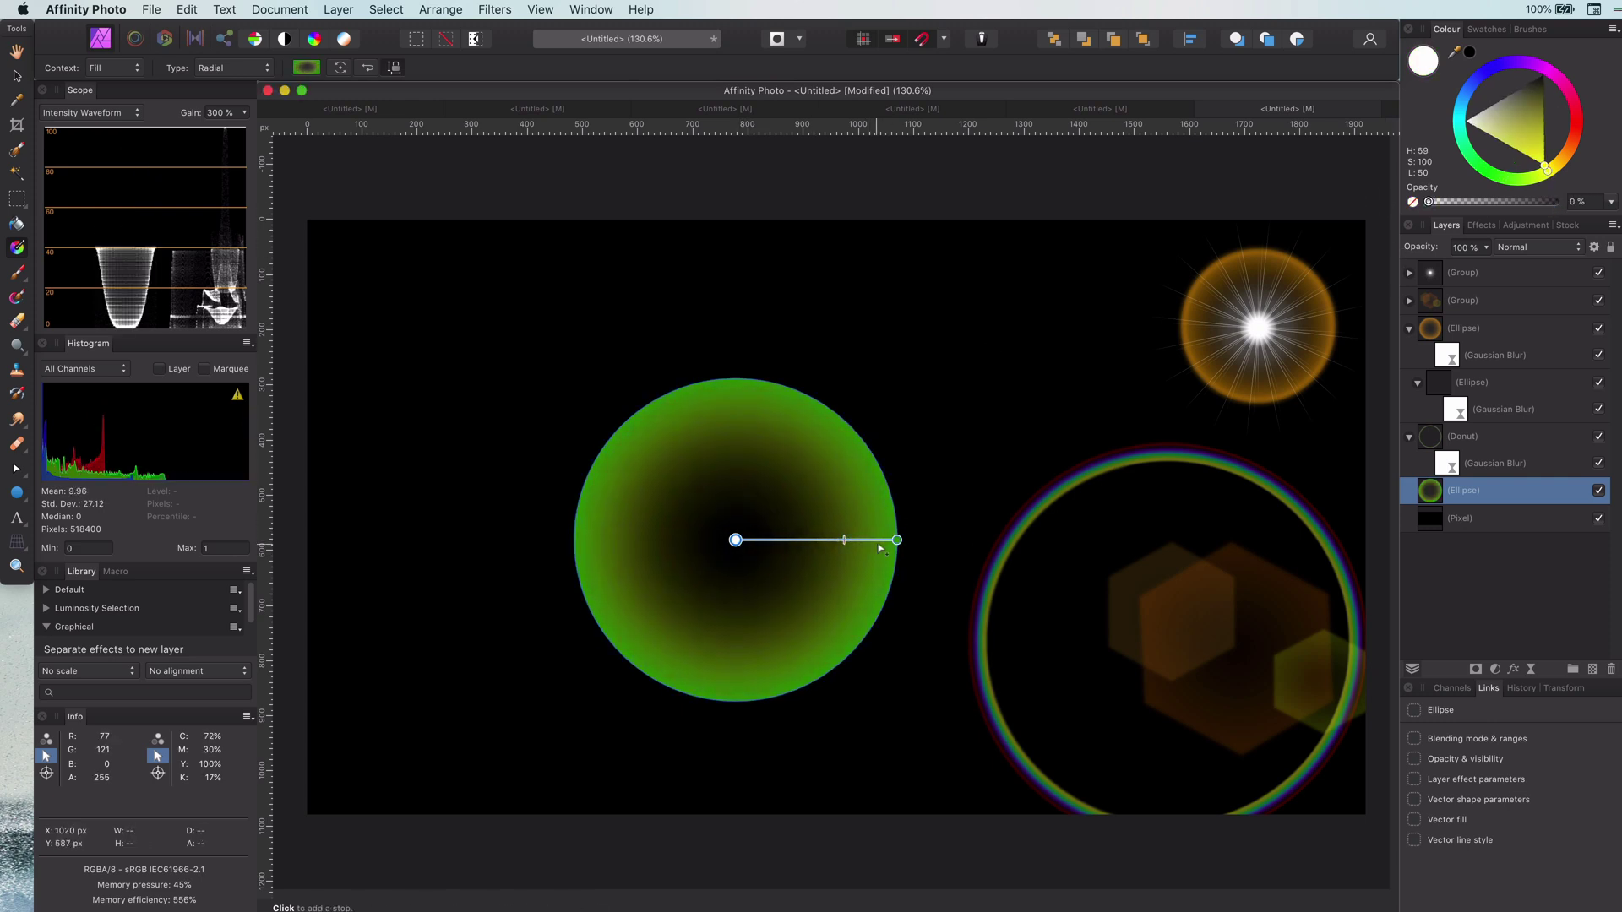
- Add two gradient stops near the circle's rim, with the inner one yellow-green at 24 % opacity
click(881, 540)
drag(1532, 149, 1455, 203)
click(863, 540)
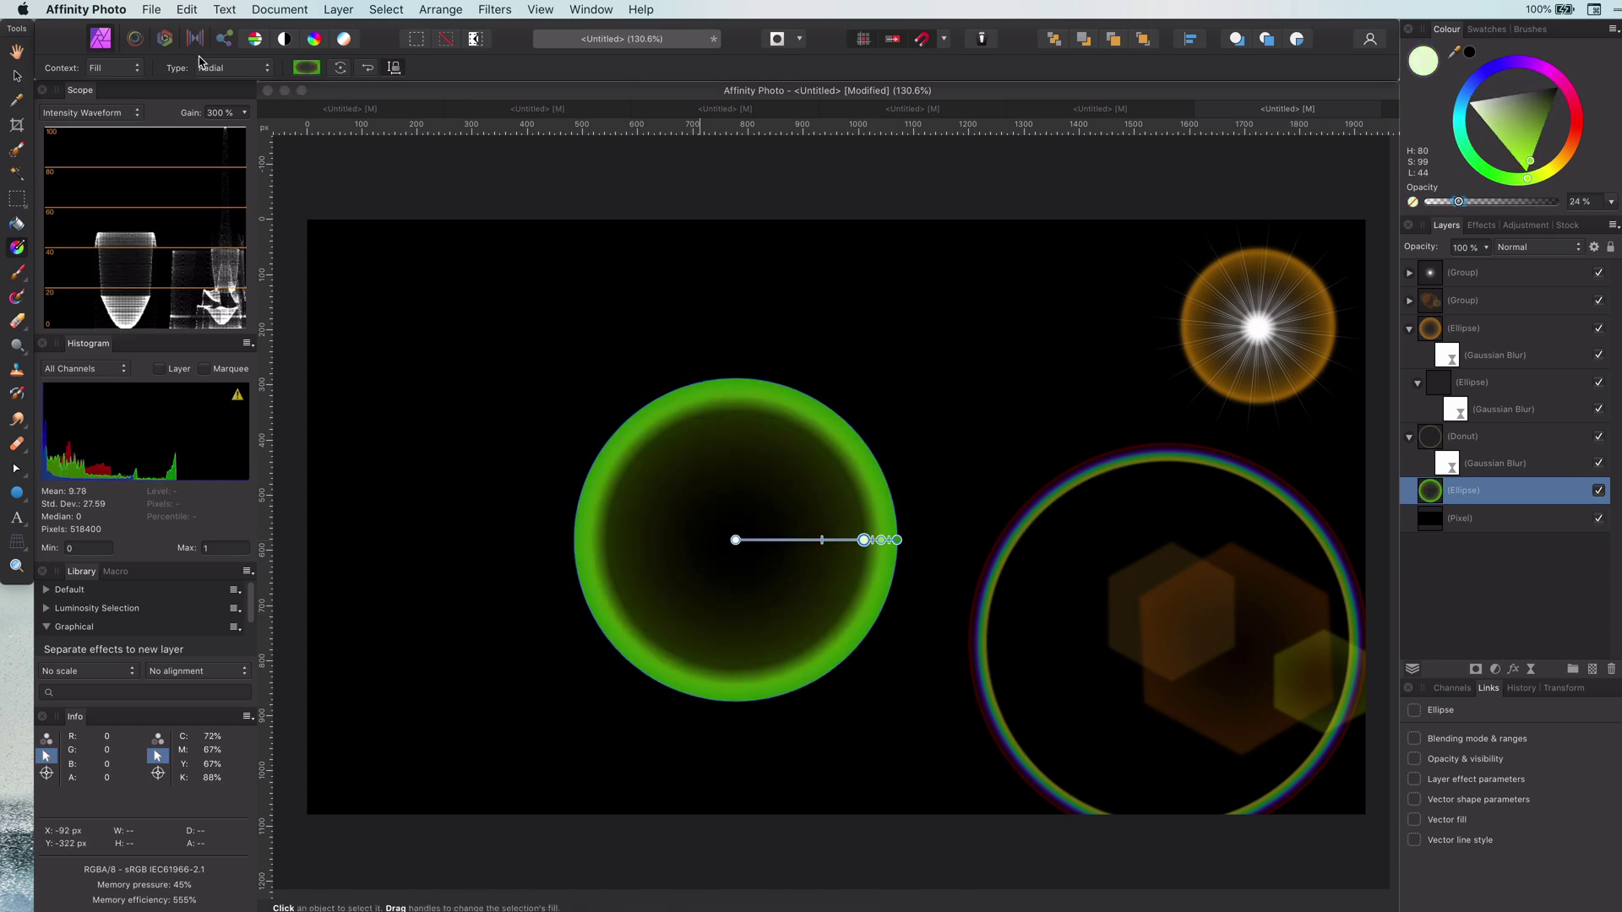
- Add a live Gaussian Blur to the green circle and lower the circle's opacity to about 23 %
click(16, 76)
scroll(591, 406, down, 1)
click(1534, 670)
click(1563, 674)
drag(707, 834, 788, 835)
click(700, 771)
click(1468, 490)
drag(1426, 248, 1362, 252)
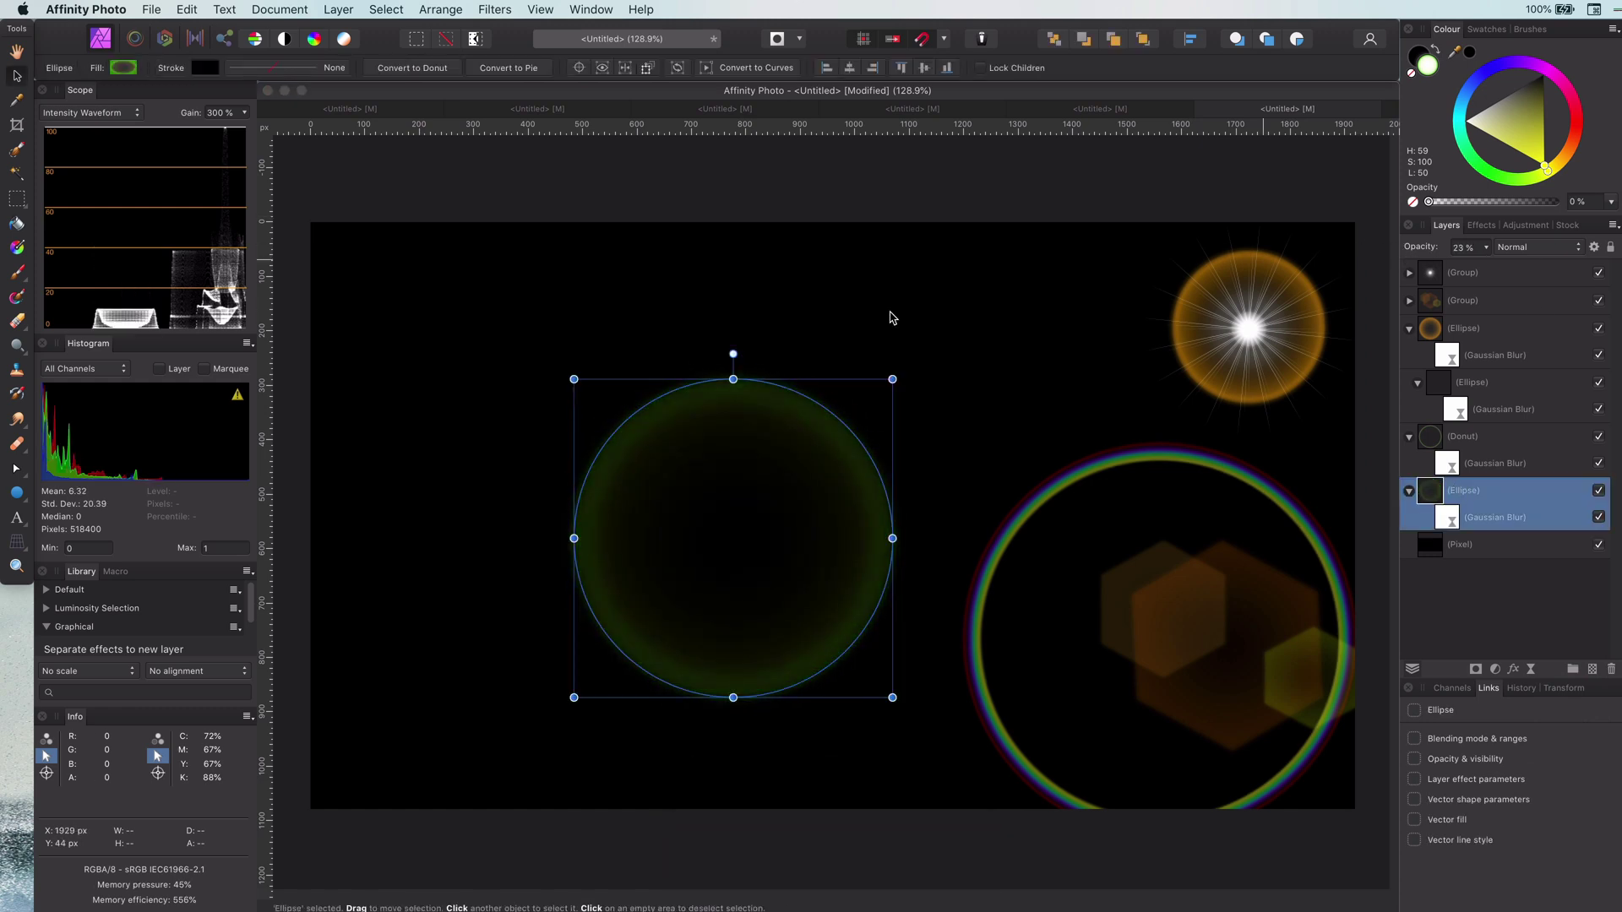
- Duplicate the green circle, shrink the copy to about half size and place it at the original's upper-left edge
key(super+j)
drag(892, 379, 799, 468)
drag(683, 563, 617, 424)
drag(733, 556, 673, 497)
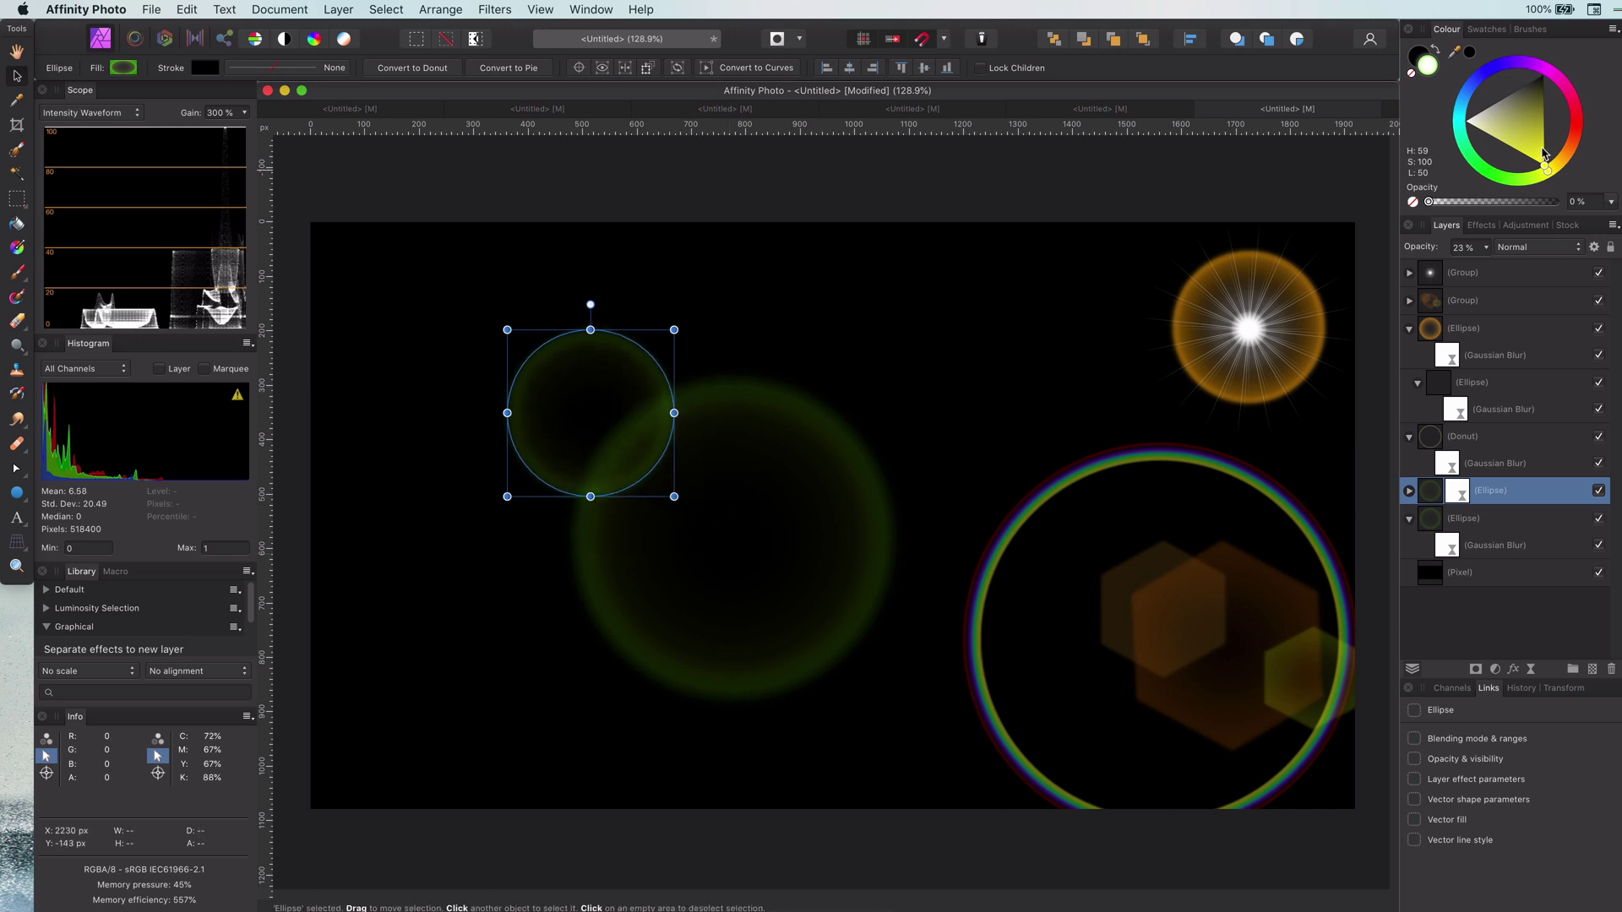
- Recolour the outer rim stop of the small circle's radial gradient to orange, hue 28
click(19, 247)
scroll(655, 411, up, 5)
click(689, 418)
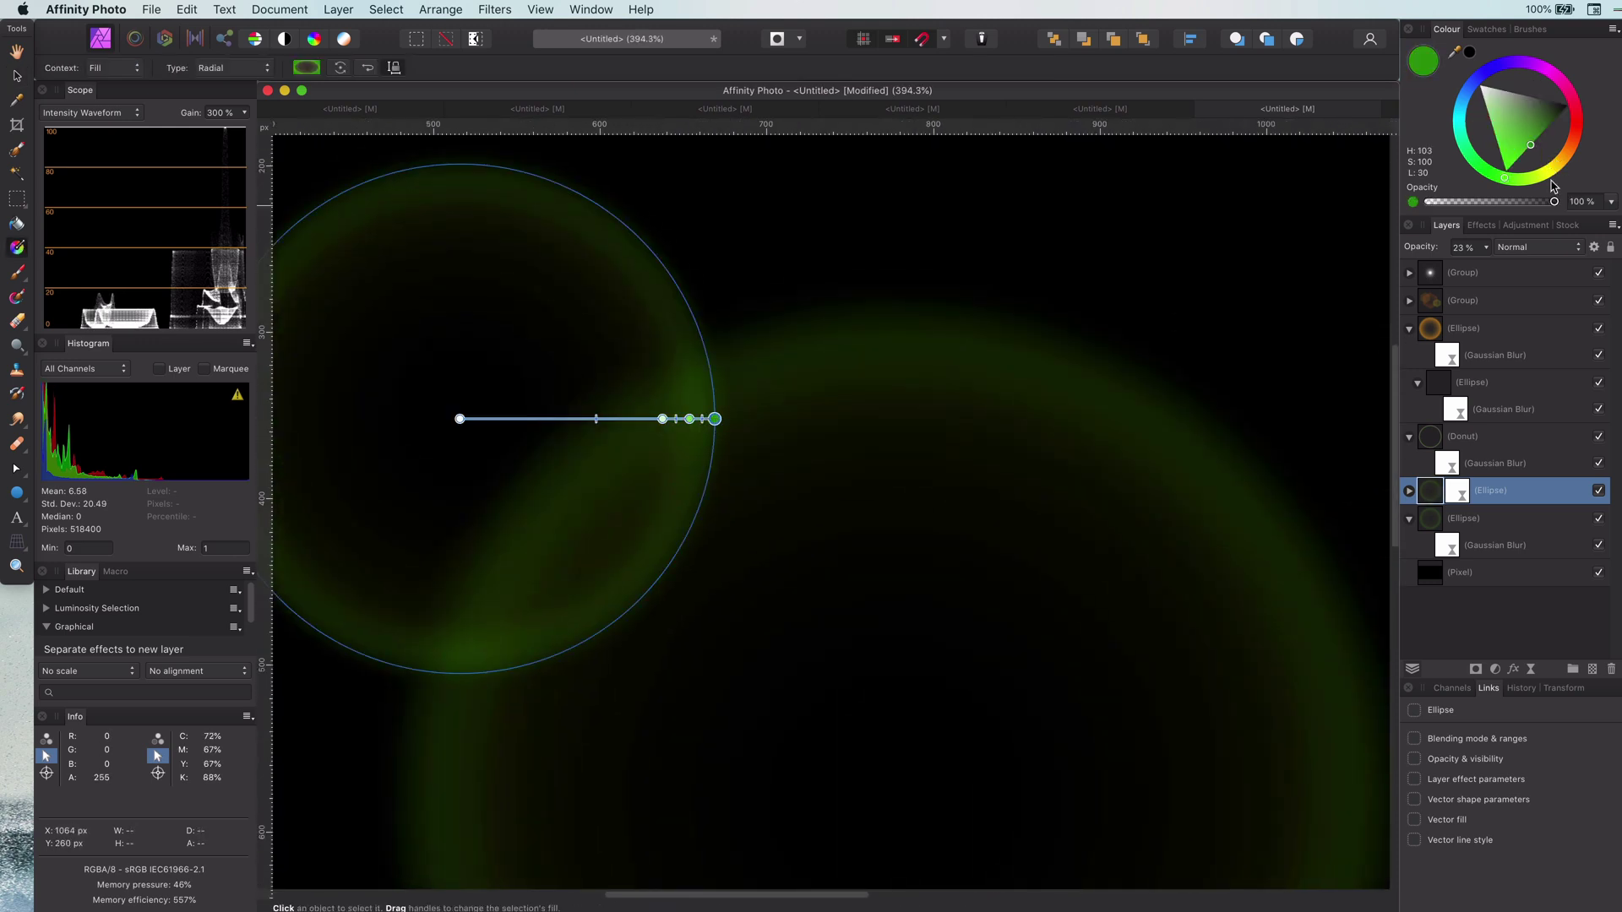
drag(1523, 179, 1583, 157)
scroll(822, 428, down, 4)
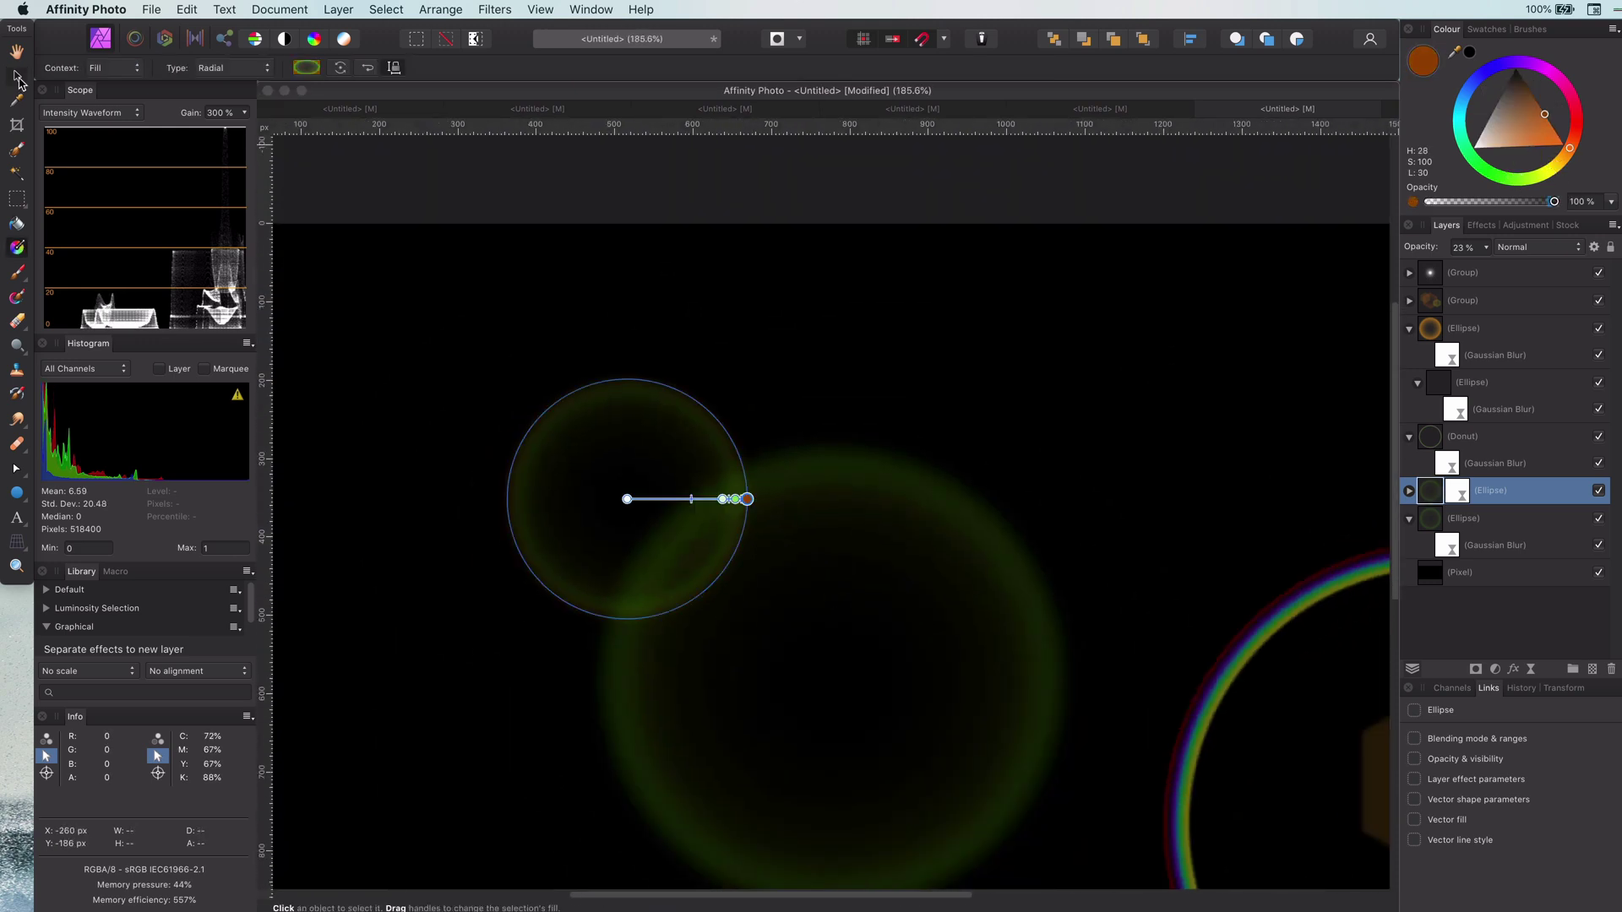
- Draw a very thin horizontal rectangle about 1273 px long across the large green circle
click(19, 79)
click(1052, 541)
scroll(1053, 543, down, 4)
drag(1130, 646, 1022, 605)
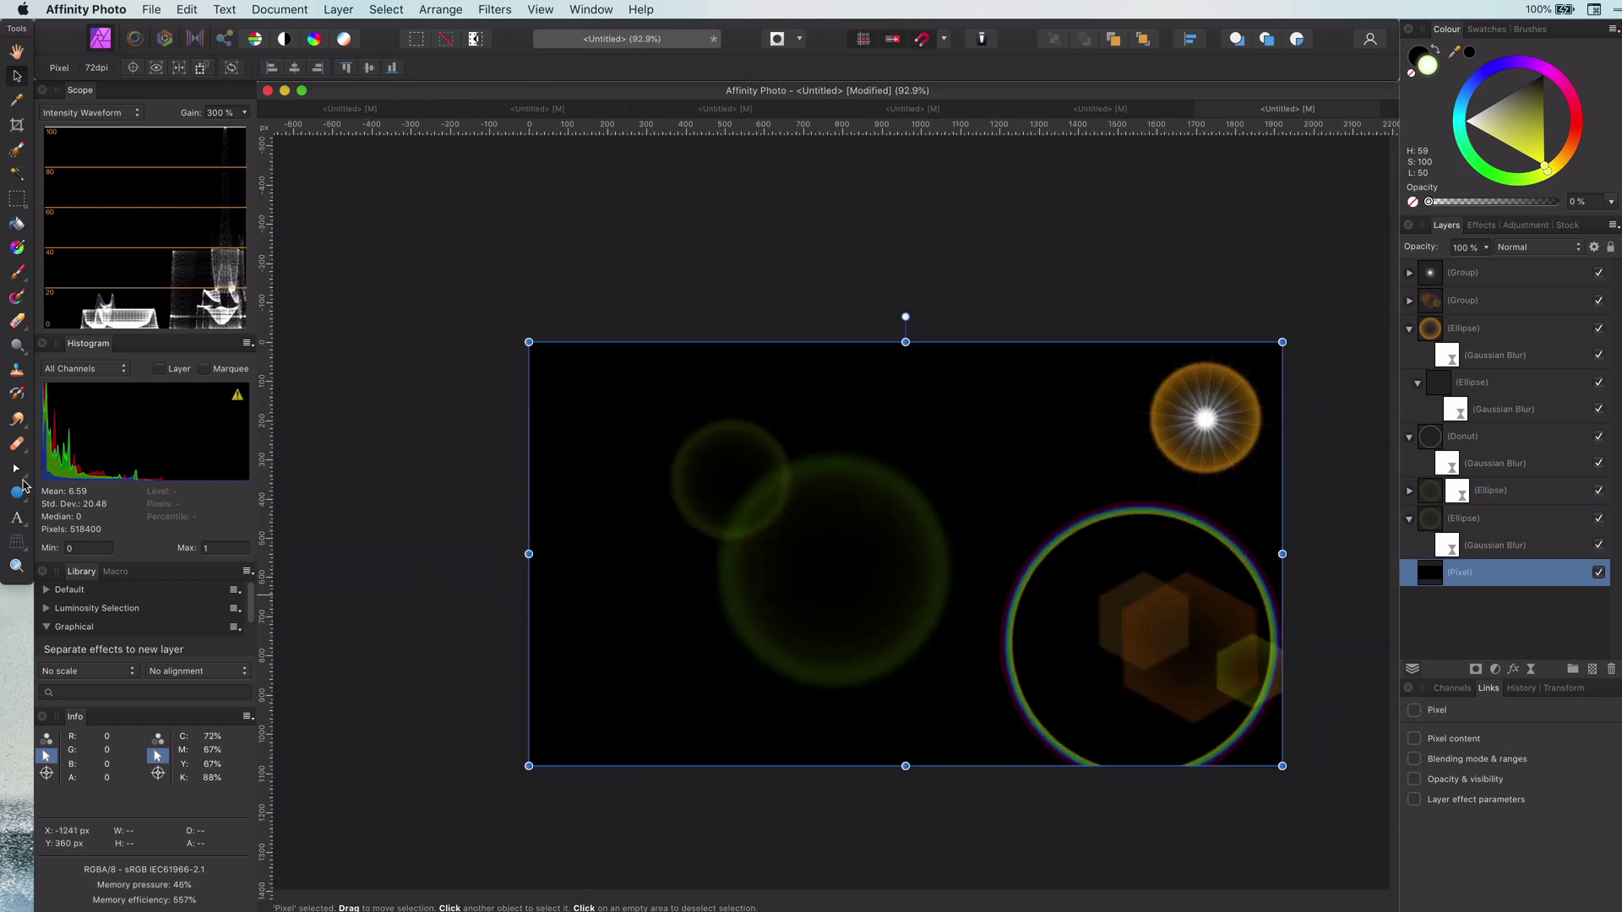
click(23, 486)
click(85, 497)
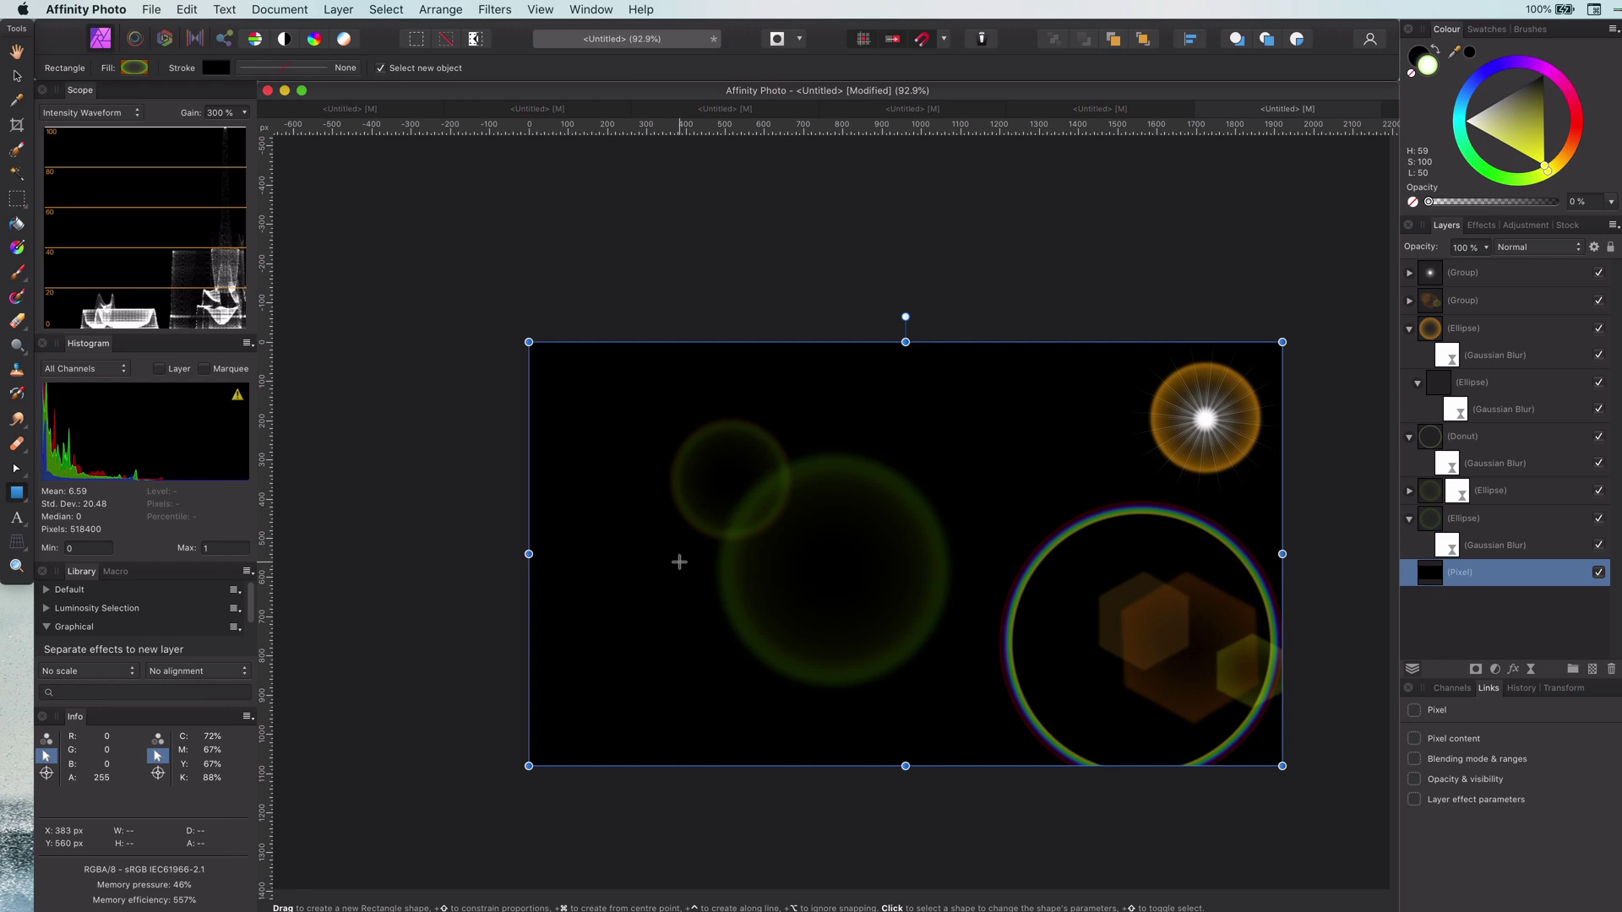
drag(602, 574, 1101, 571)
scroll(749, 566, up, 4)
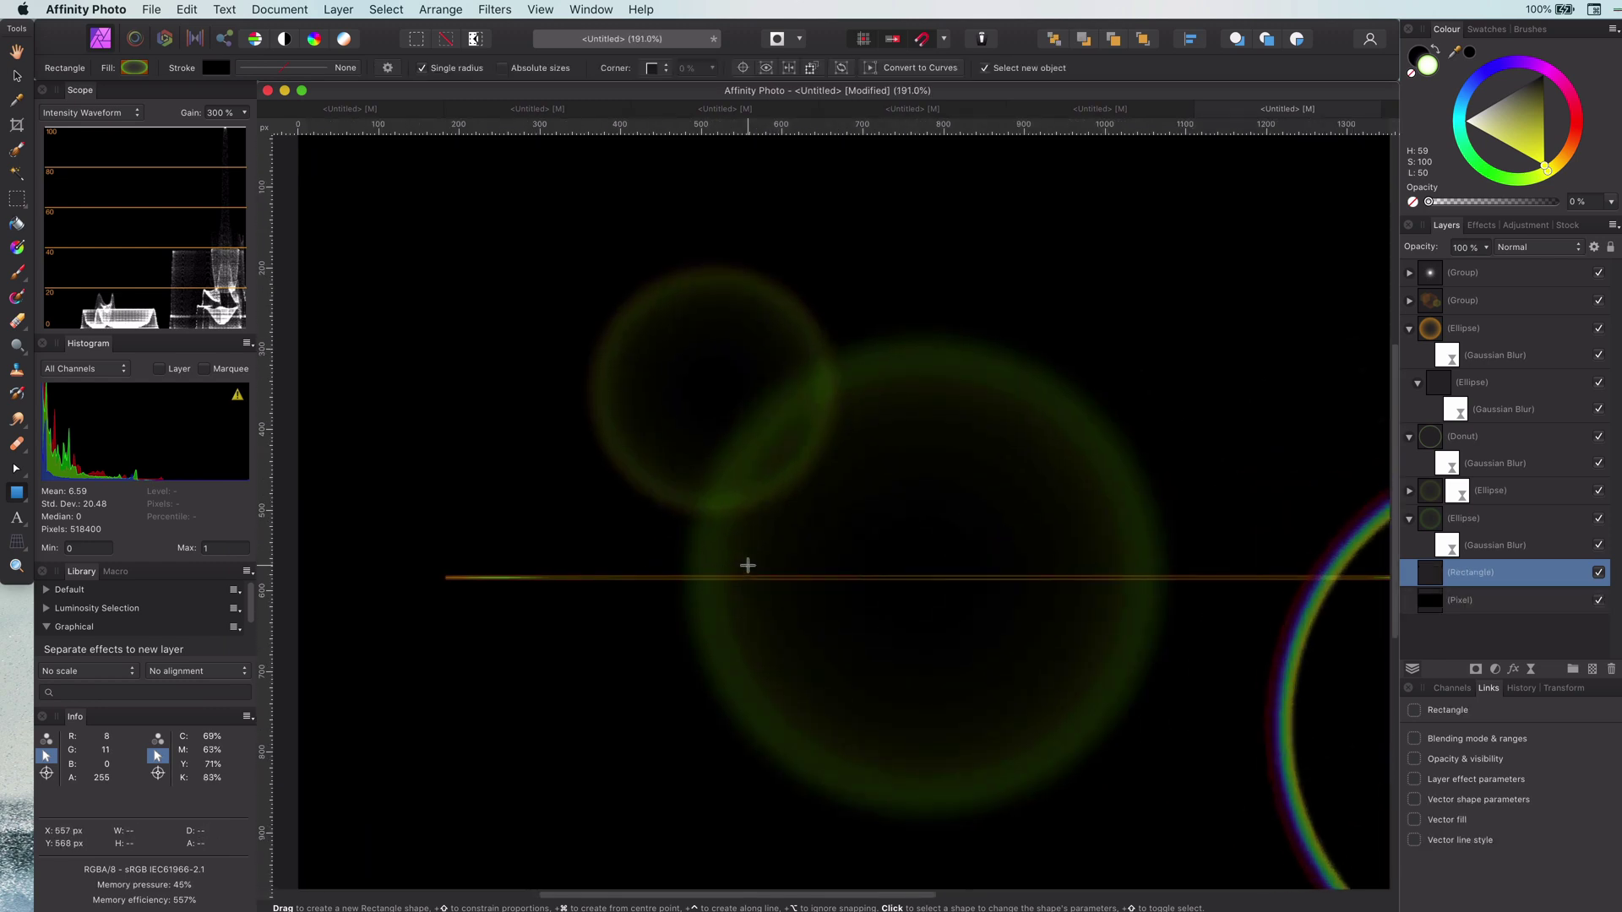
- Give the thin rectangle a plain white fill and remove its stroke
click(1418, 55)
click(1411, 73)
click(1429, 68)
drag(1510, 142, 1440, 112)
click(21, 76)
- Rotate the white line about 33° so it descends to the right, and shift it slightly up and left across both green circles
scroll(991, 575, down, 5)
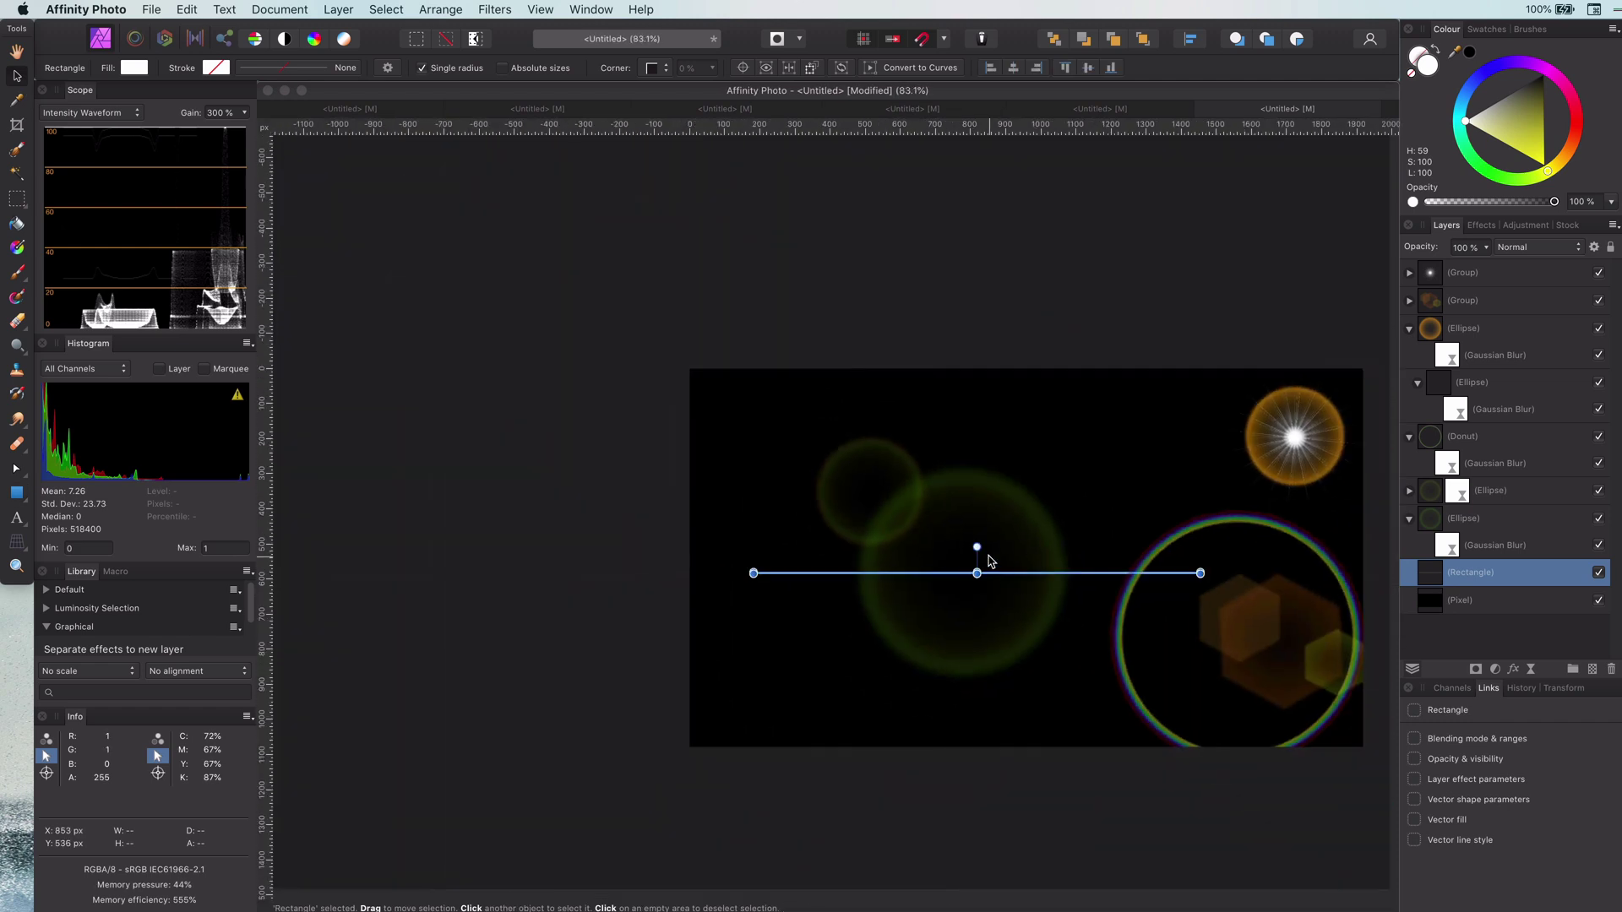
drag(978, 549, 1005, 525)
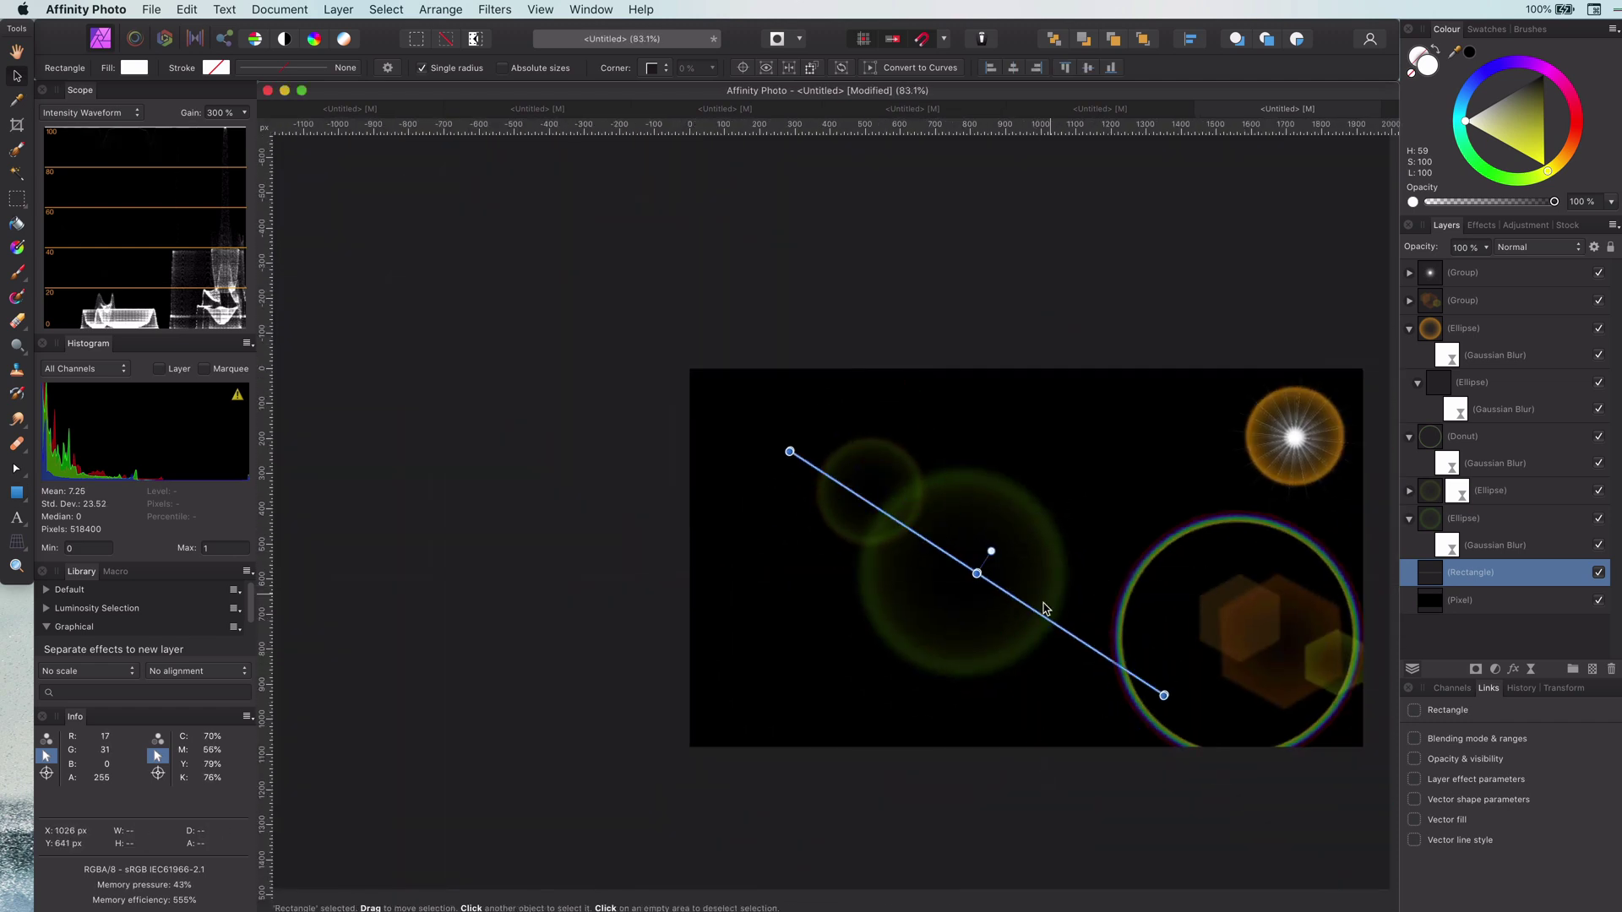
drag(1044, 610, 991, 588)
- Add a live Gaussian Blur with a small radius to the white diagonal line
click(1530, 669)
click(1571, 675)
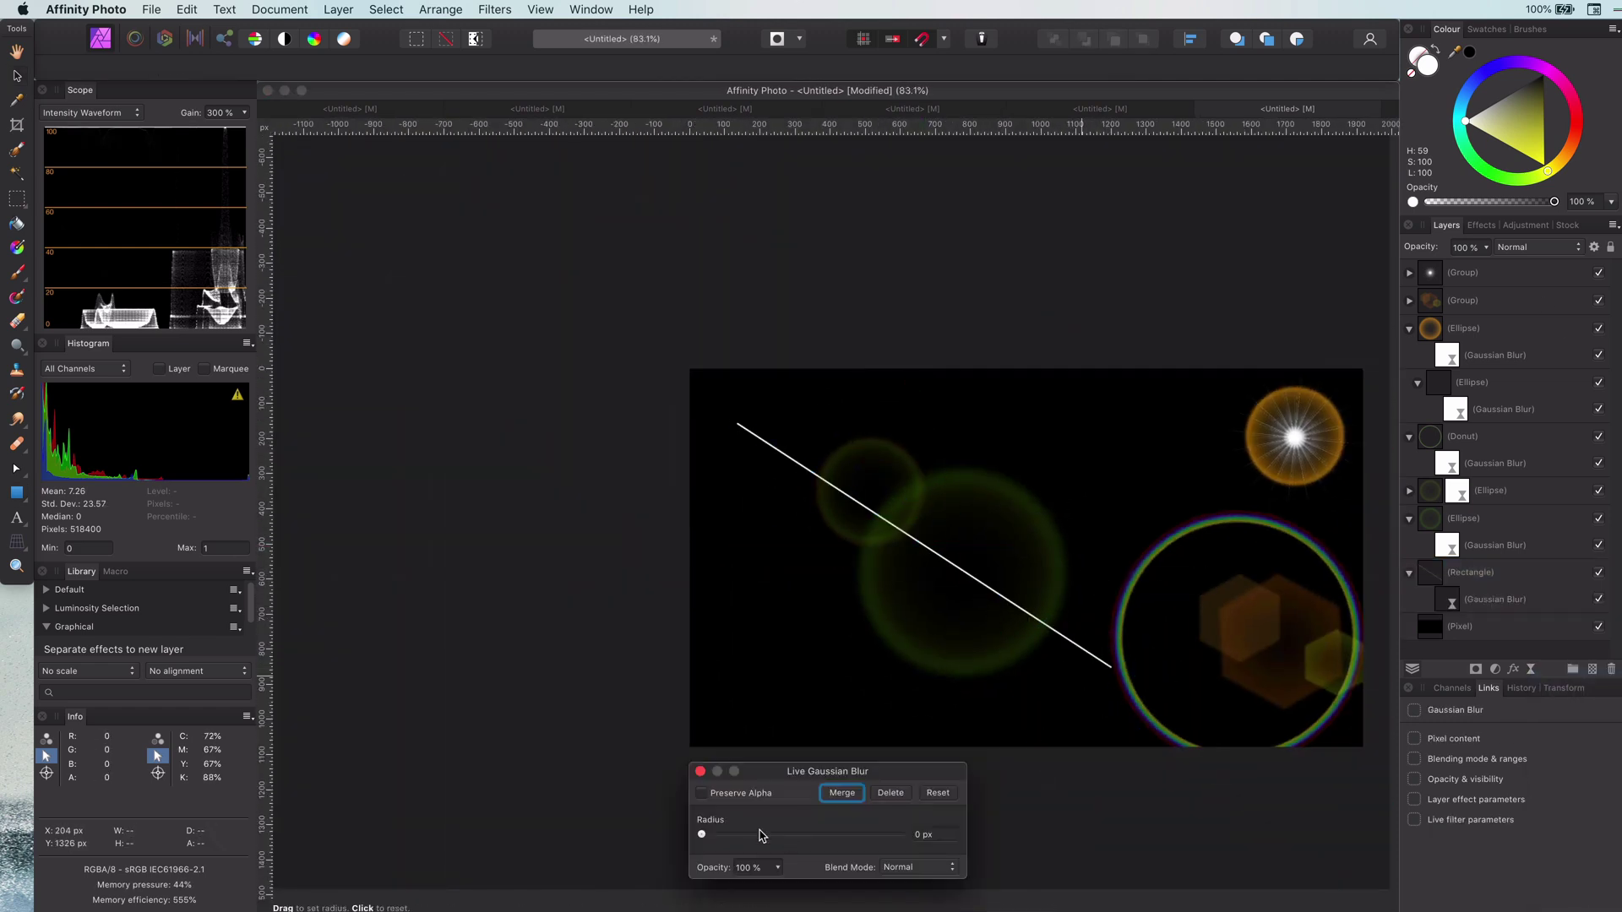
drag(701, 835, 749, 835)
scroll(894, 689, up, 5)
click(17, 76)
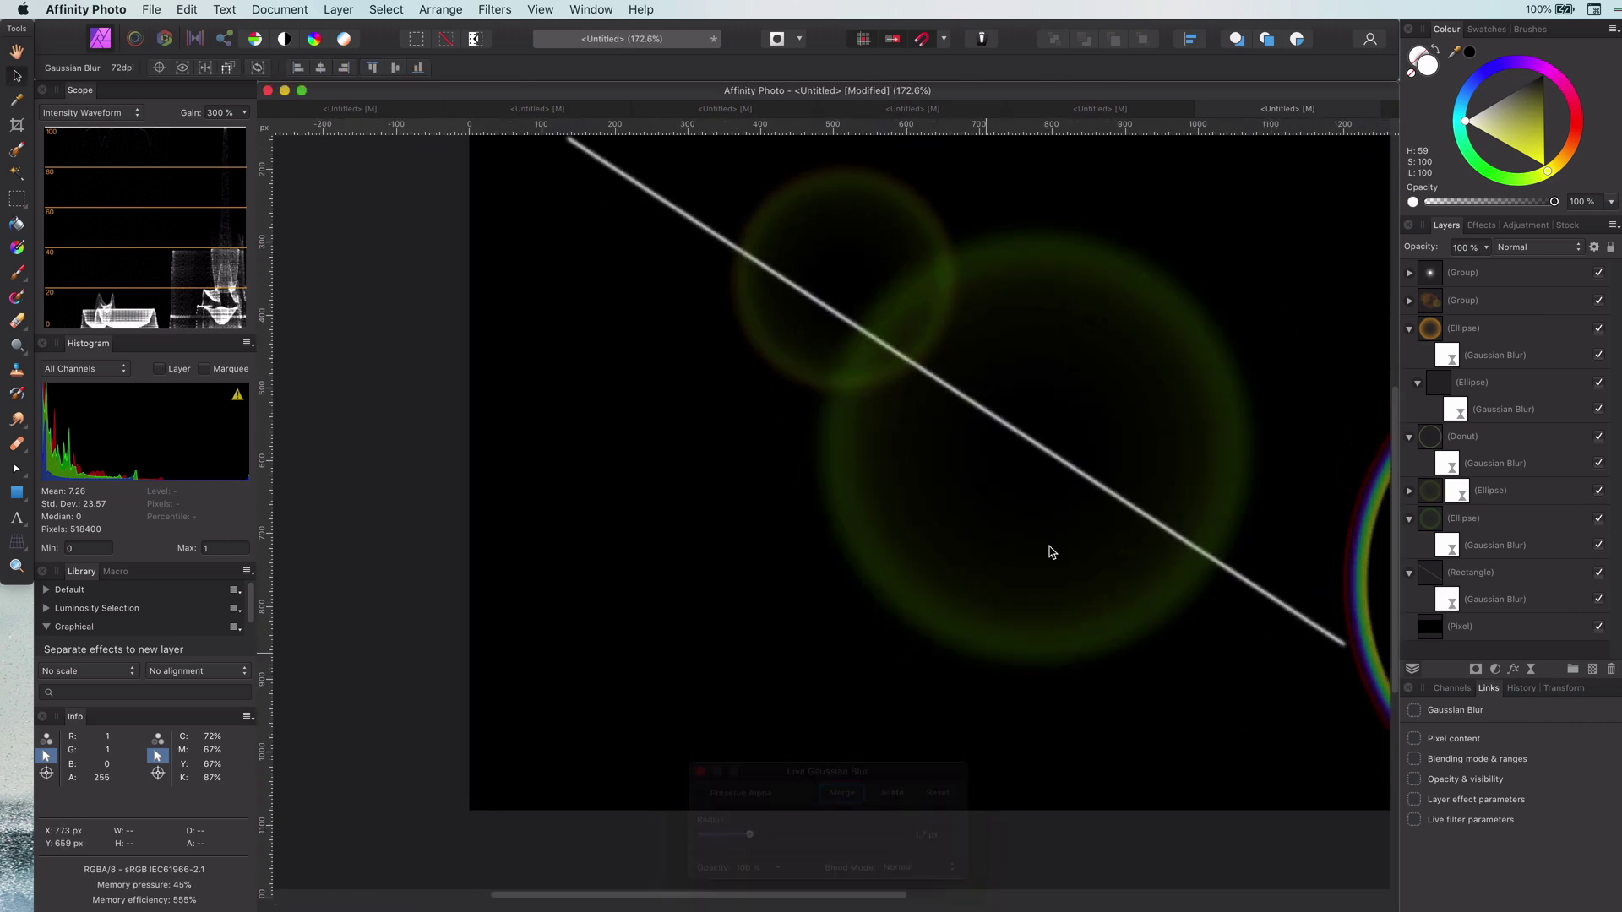
- Lower the opacity of the blurred white line to 45 %
scroll(1050, 549, down, 5)
click(1041, 491)
click(838, 355)
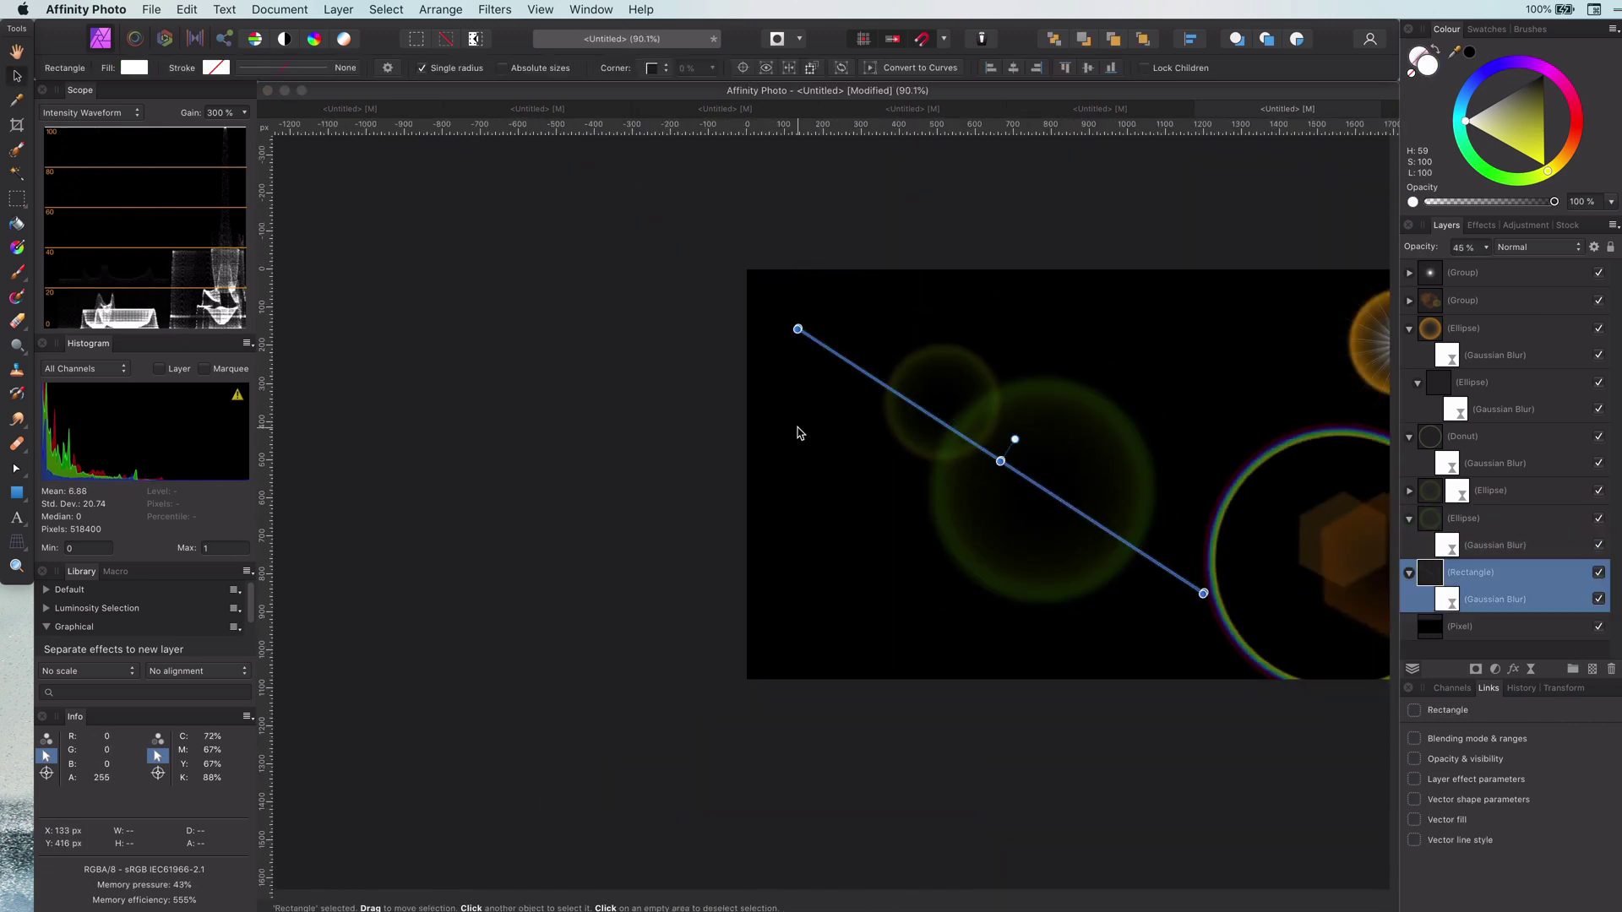
- Duplicate the blurred line and offset the copy up and left along the same diagonal
key(super+j)
scroll(821, 426, up, 5)
drag(1137, 435, 1076, 383)
drag(1208, 465, 1204, 475)
click(996, 597)
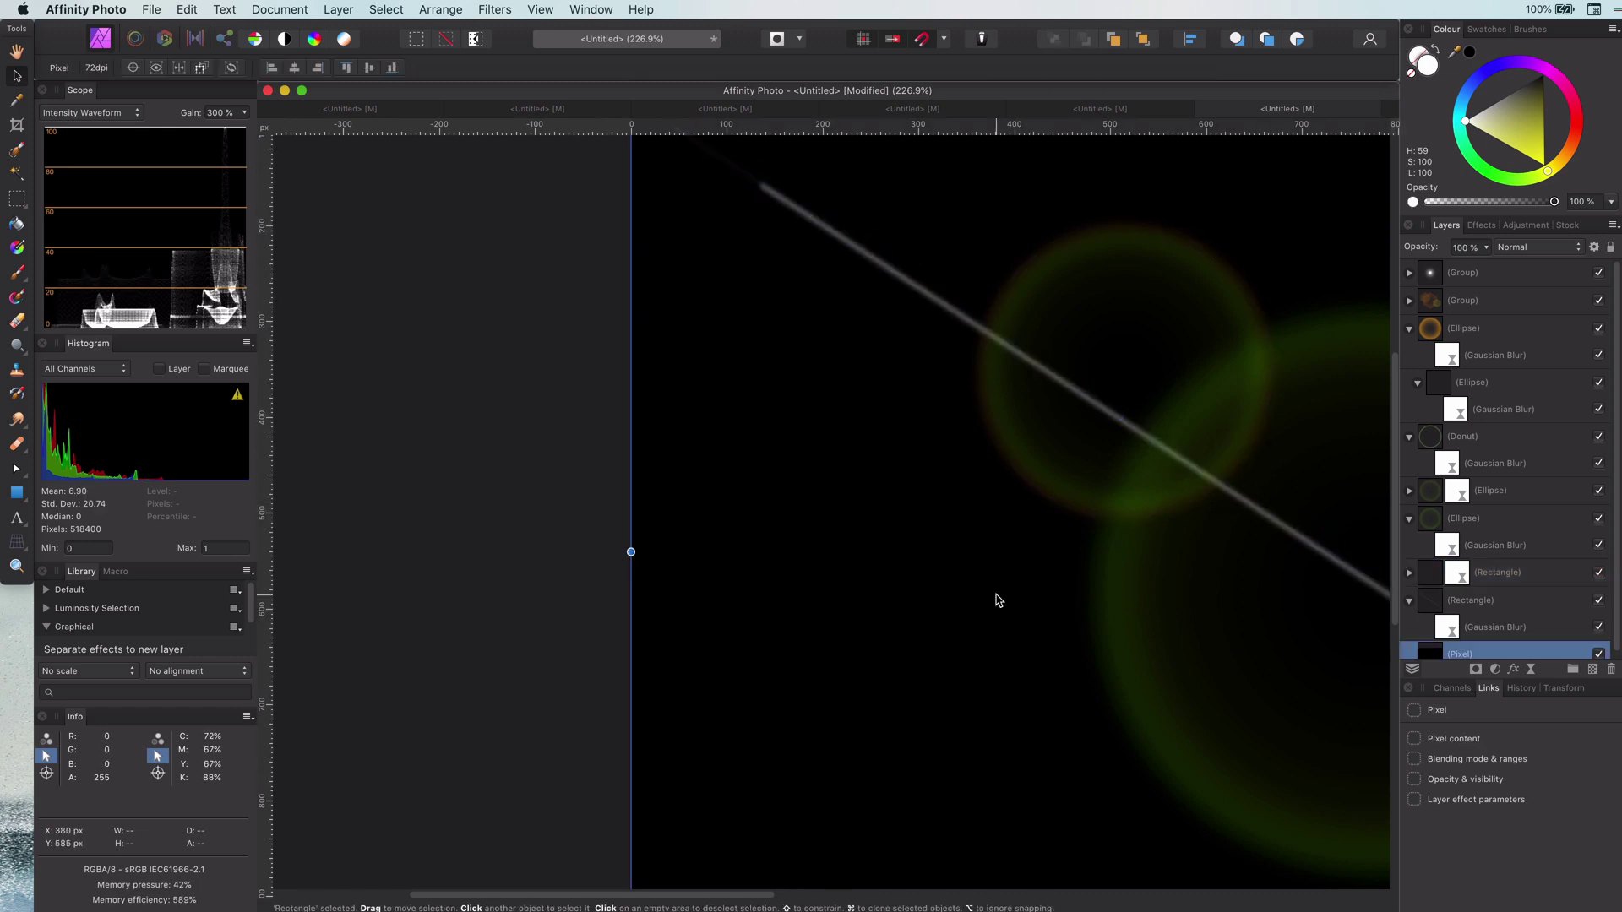
- Set the duplicated line's height to 2 px
click(1453, 602)
click(1440, 575)
click(1564, 689)
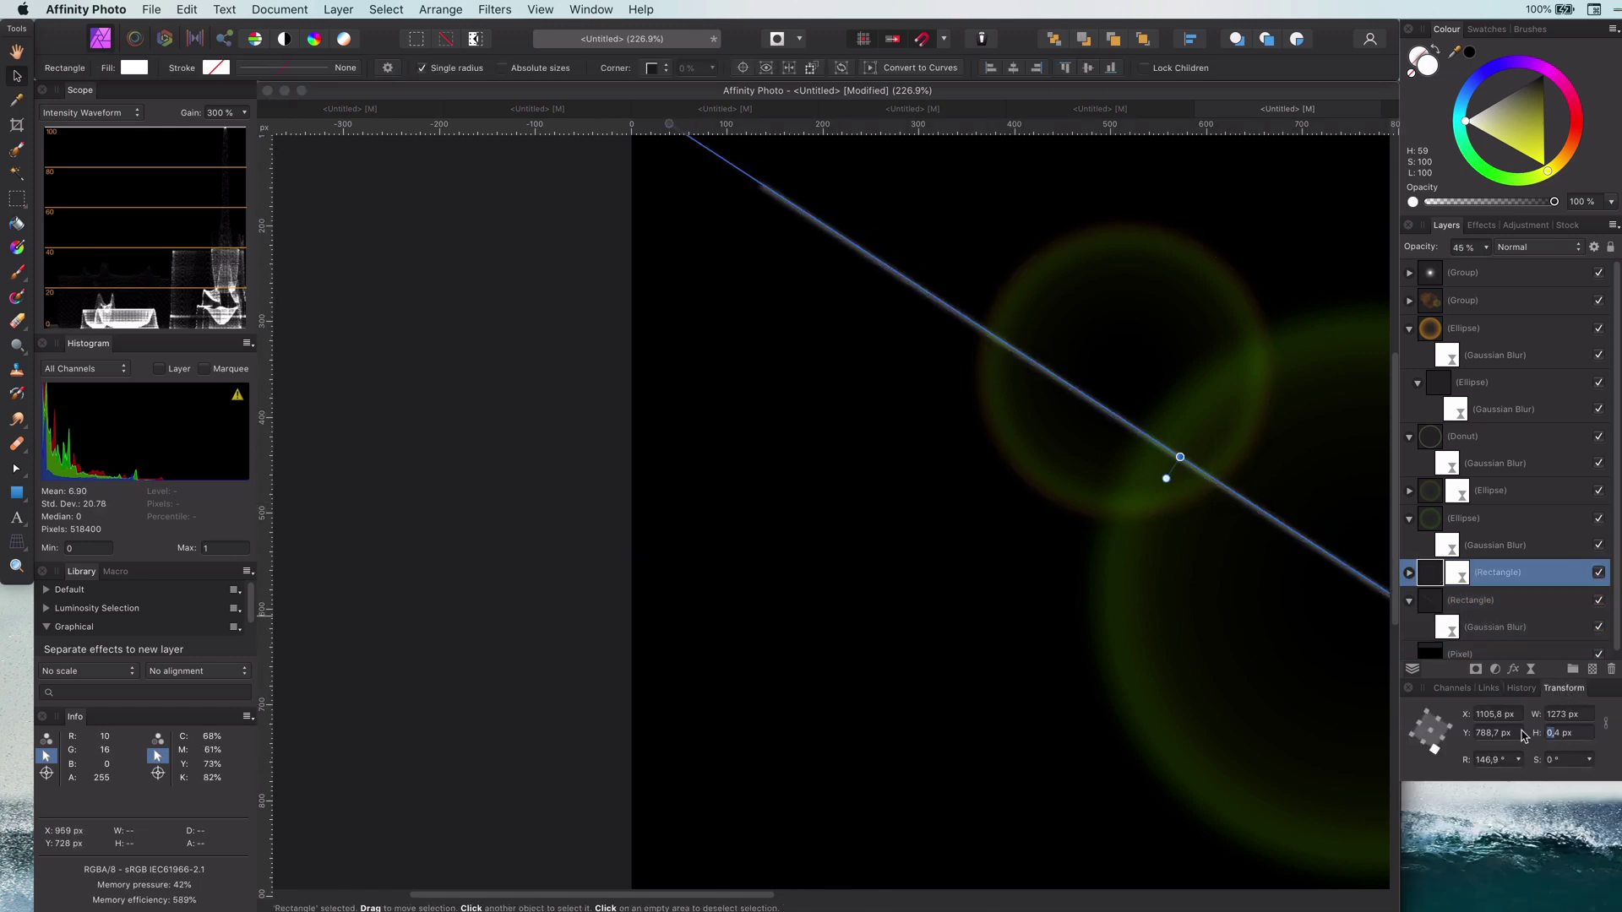
click(887, 605)
scroll(1145, 569, down, 4)
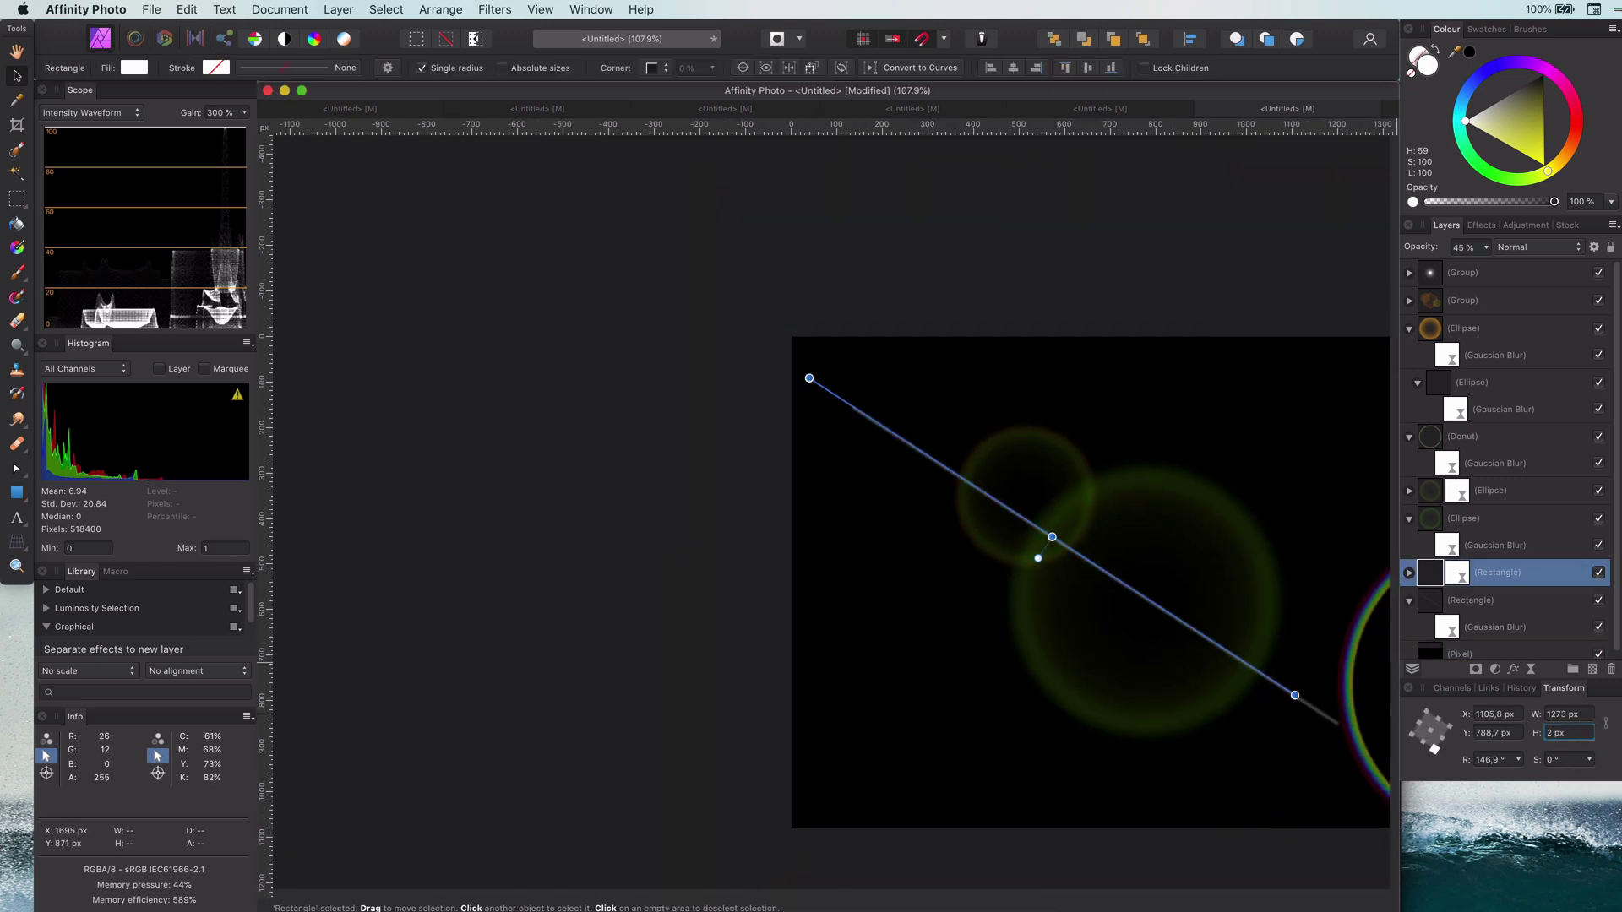
- Set the original diagonal line's height to 3 px
click(1025, 697)
click(975, 491)
click(921, 455)
click(1473, 600)
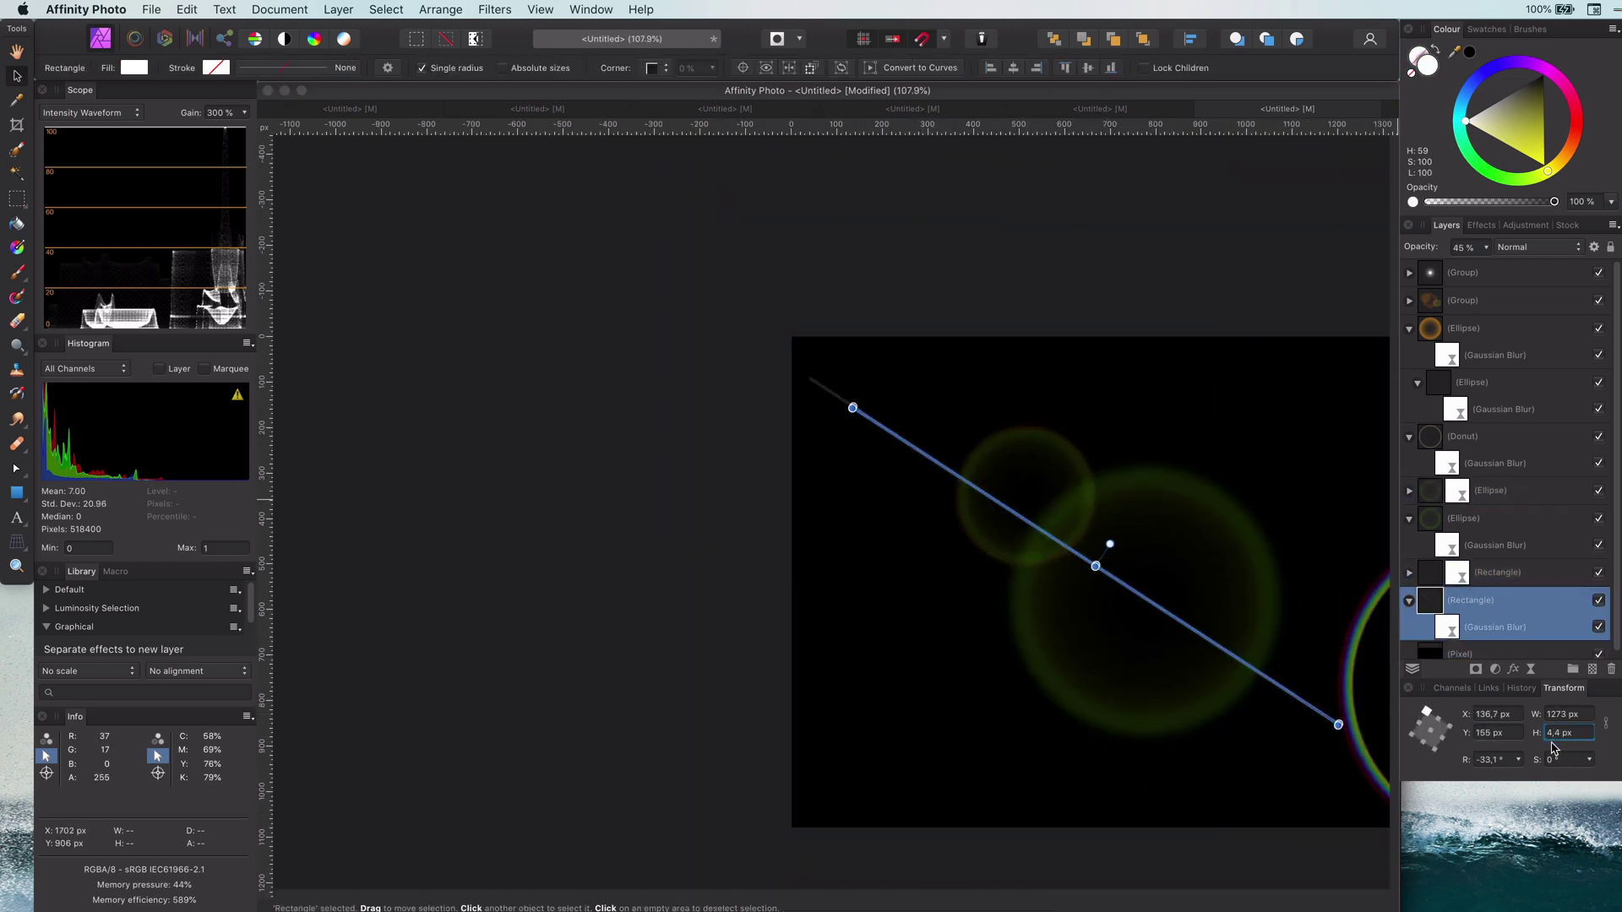
key(Return)
click(962, 593)
- Examine how the two blurred lines overlap along the diagonal, both close up and with the whole canvas in view
scroll(929, 454, up, 5)
scroll(1070, 598, down, 5)
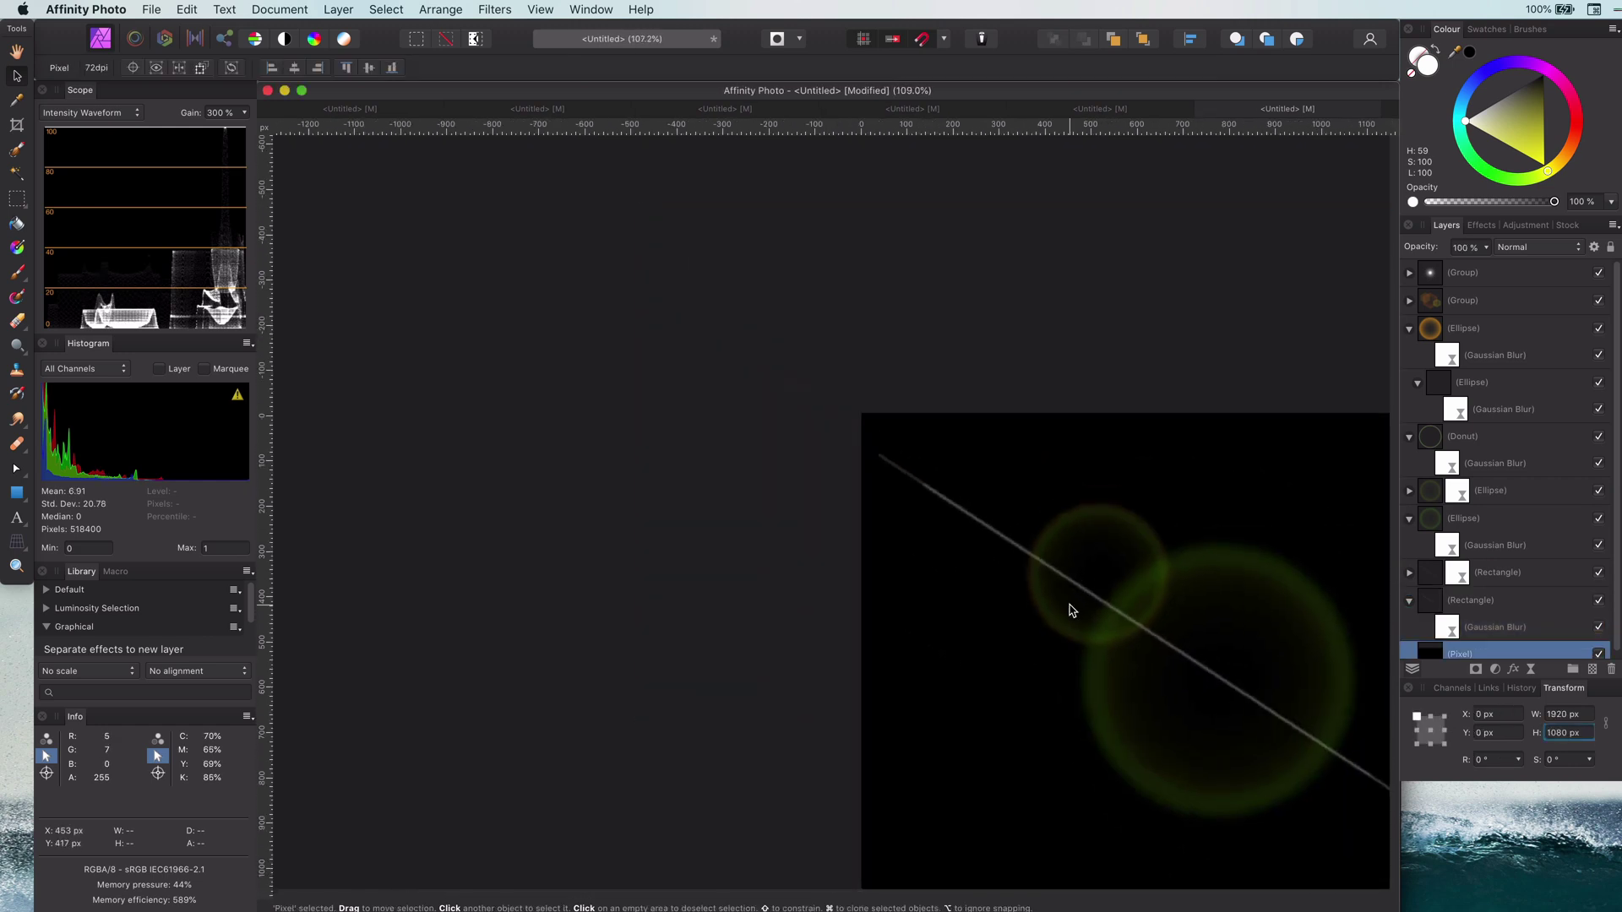
scroll(1070, 605, up, 2)
scroll(1072, 608, up, 1)
shift+click(1436, 575)
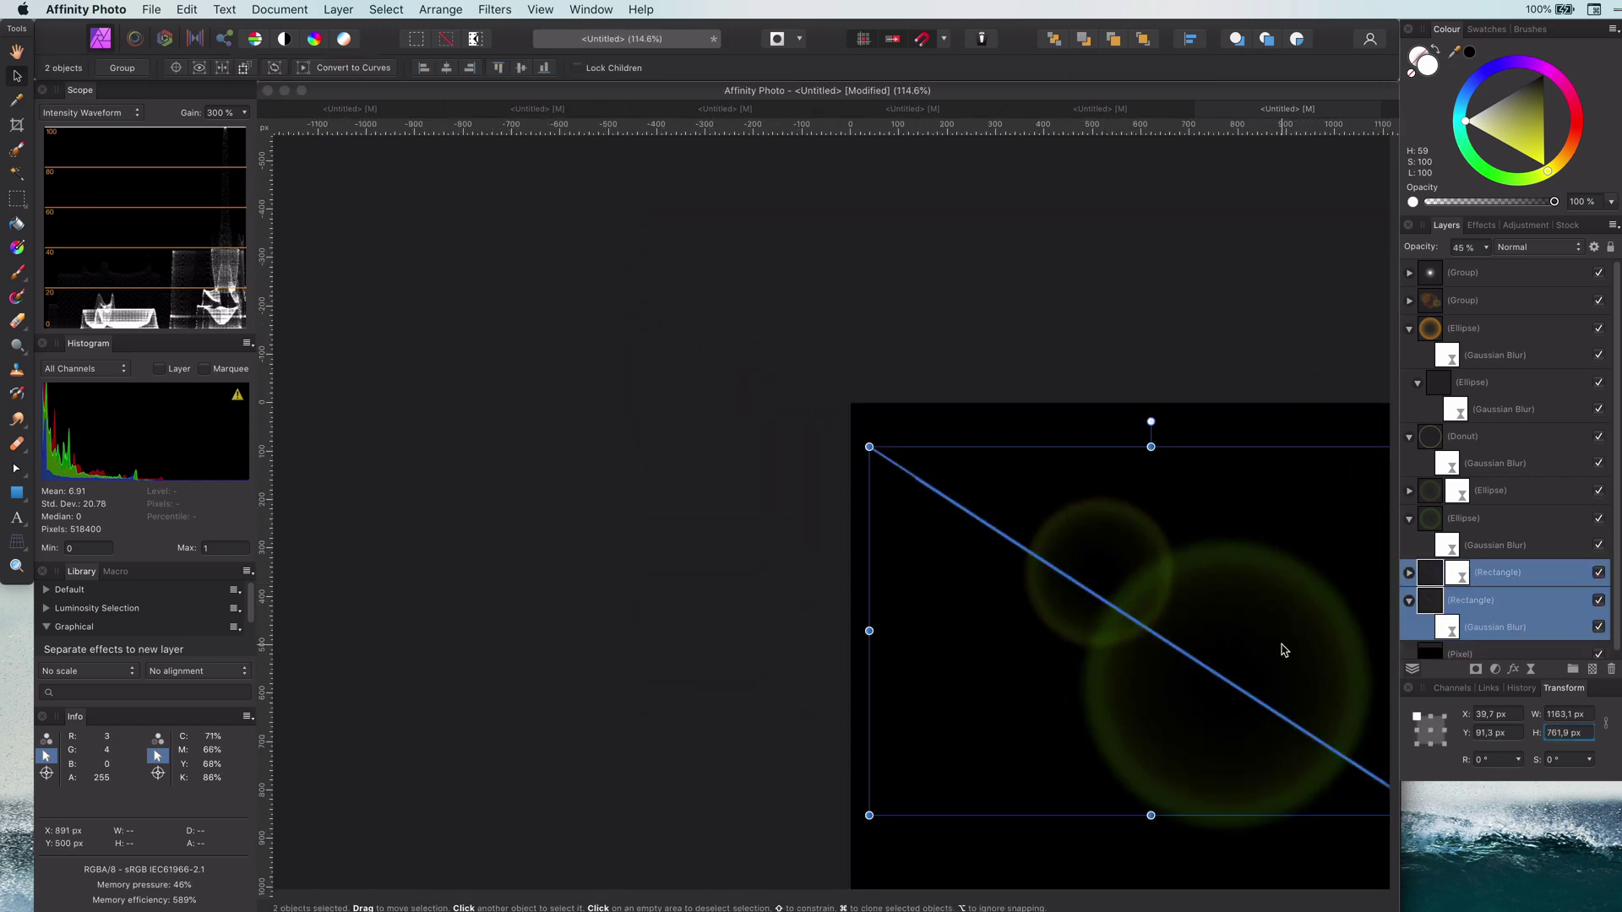
scroll(1283, 651, down, 3)
scroll(1282, 650, up, 3)
scroll(1282, 651, right, 2)
click(1320, 759)
click(1292, 740)
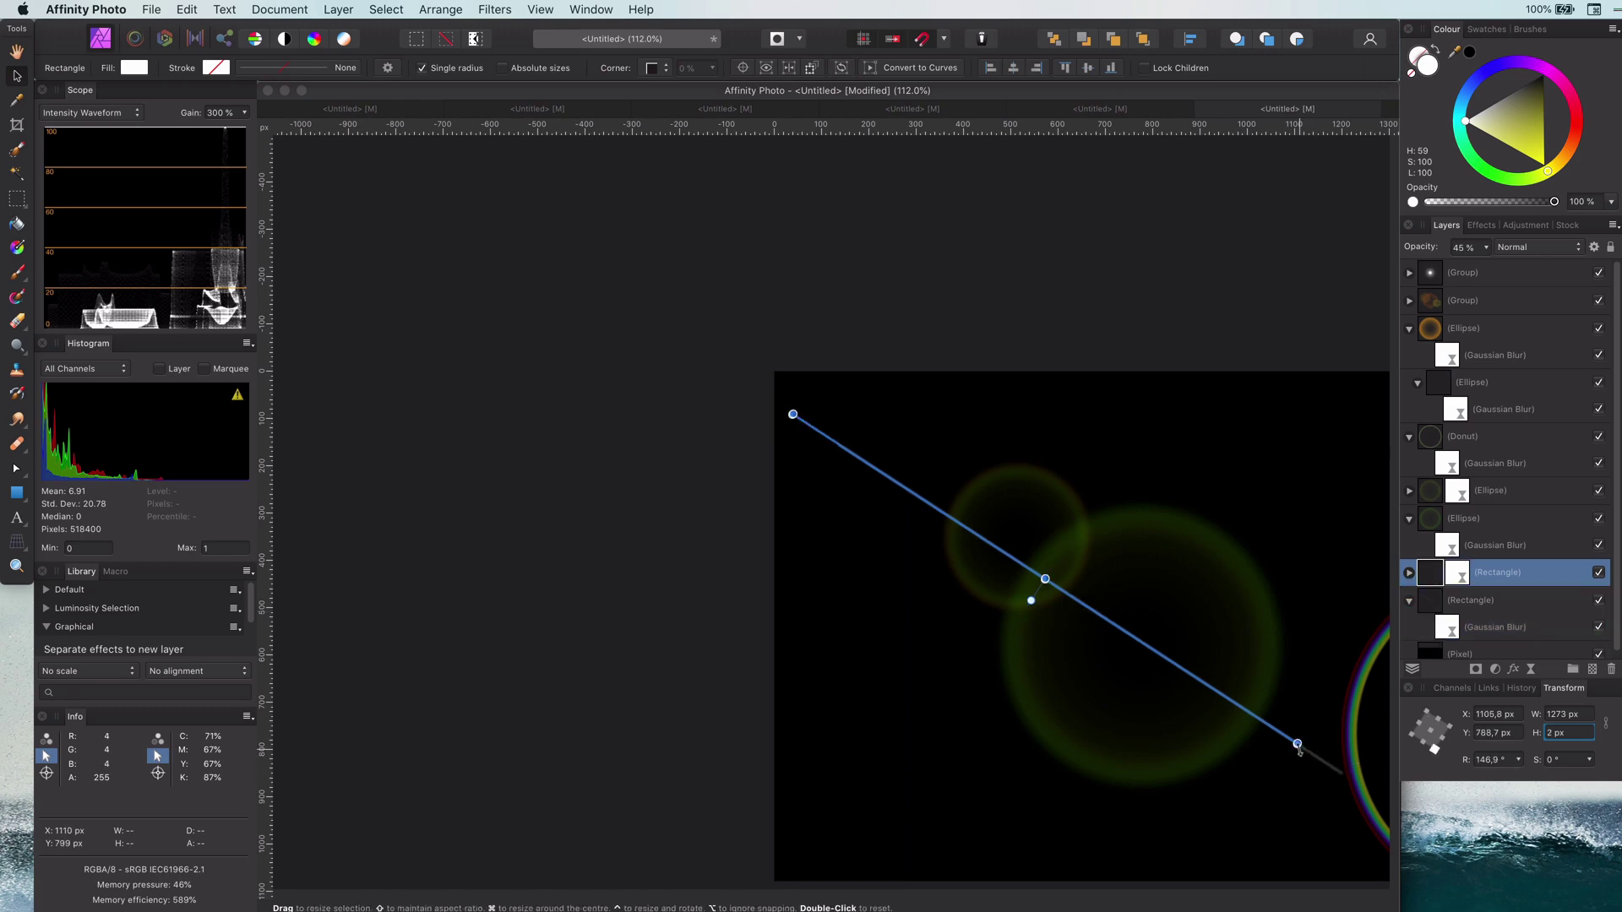
scroll(1299, 749, up, 6)
click(849, 611)
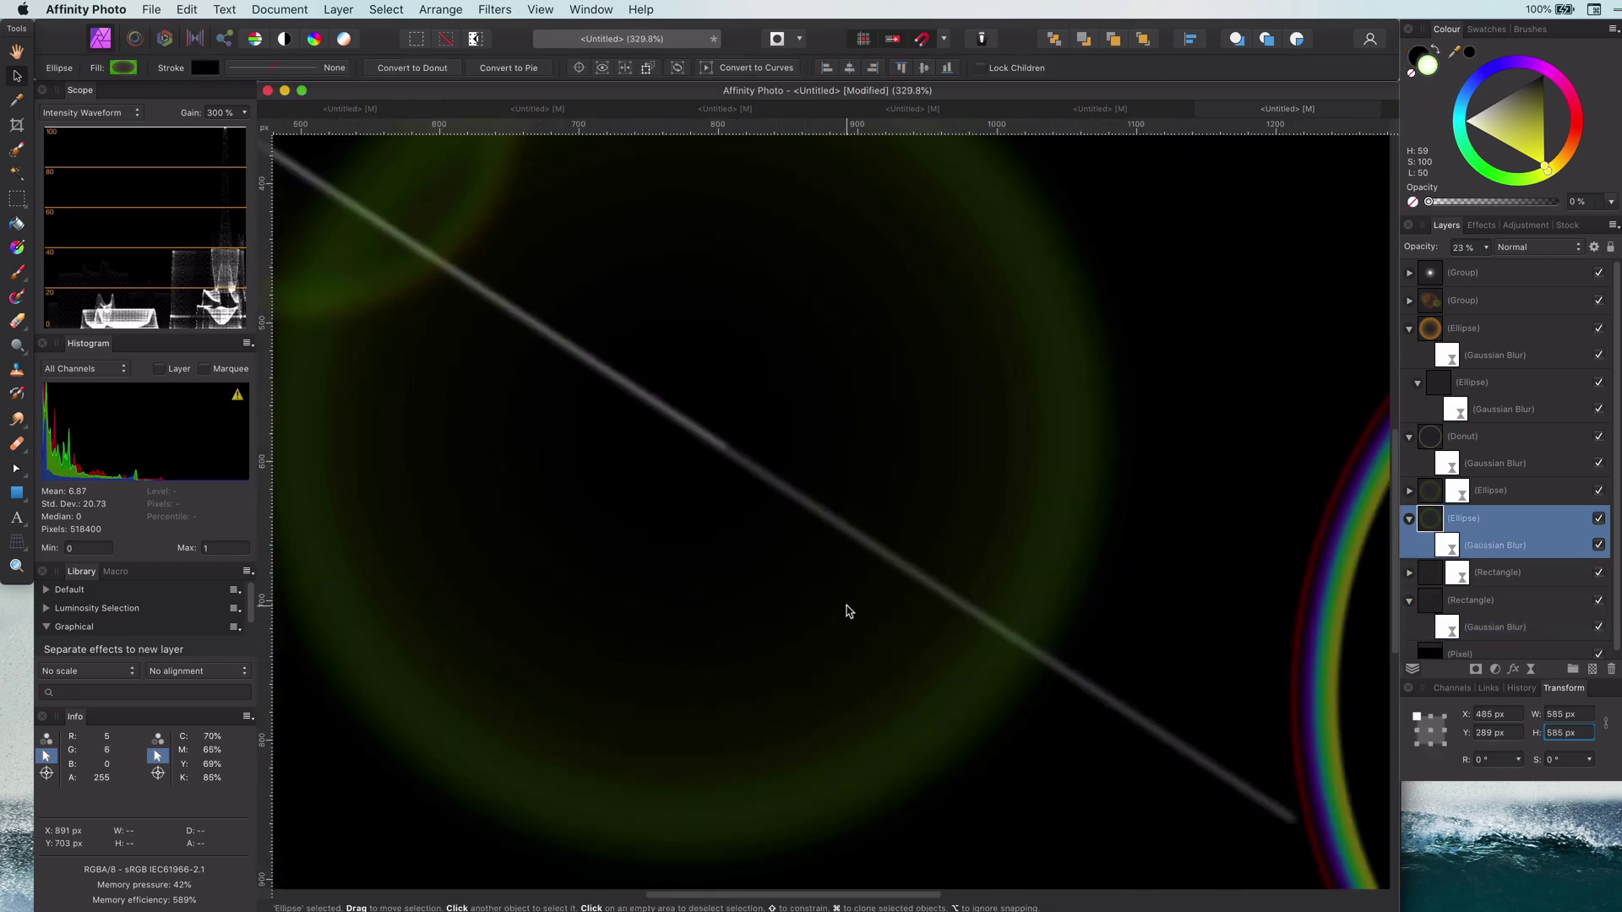
key(super+0)
key(super+d)
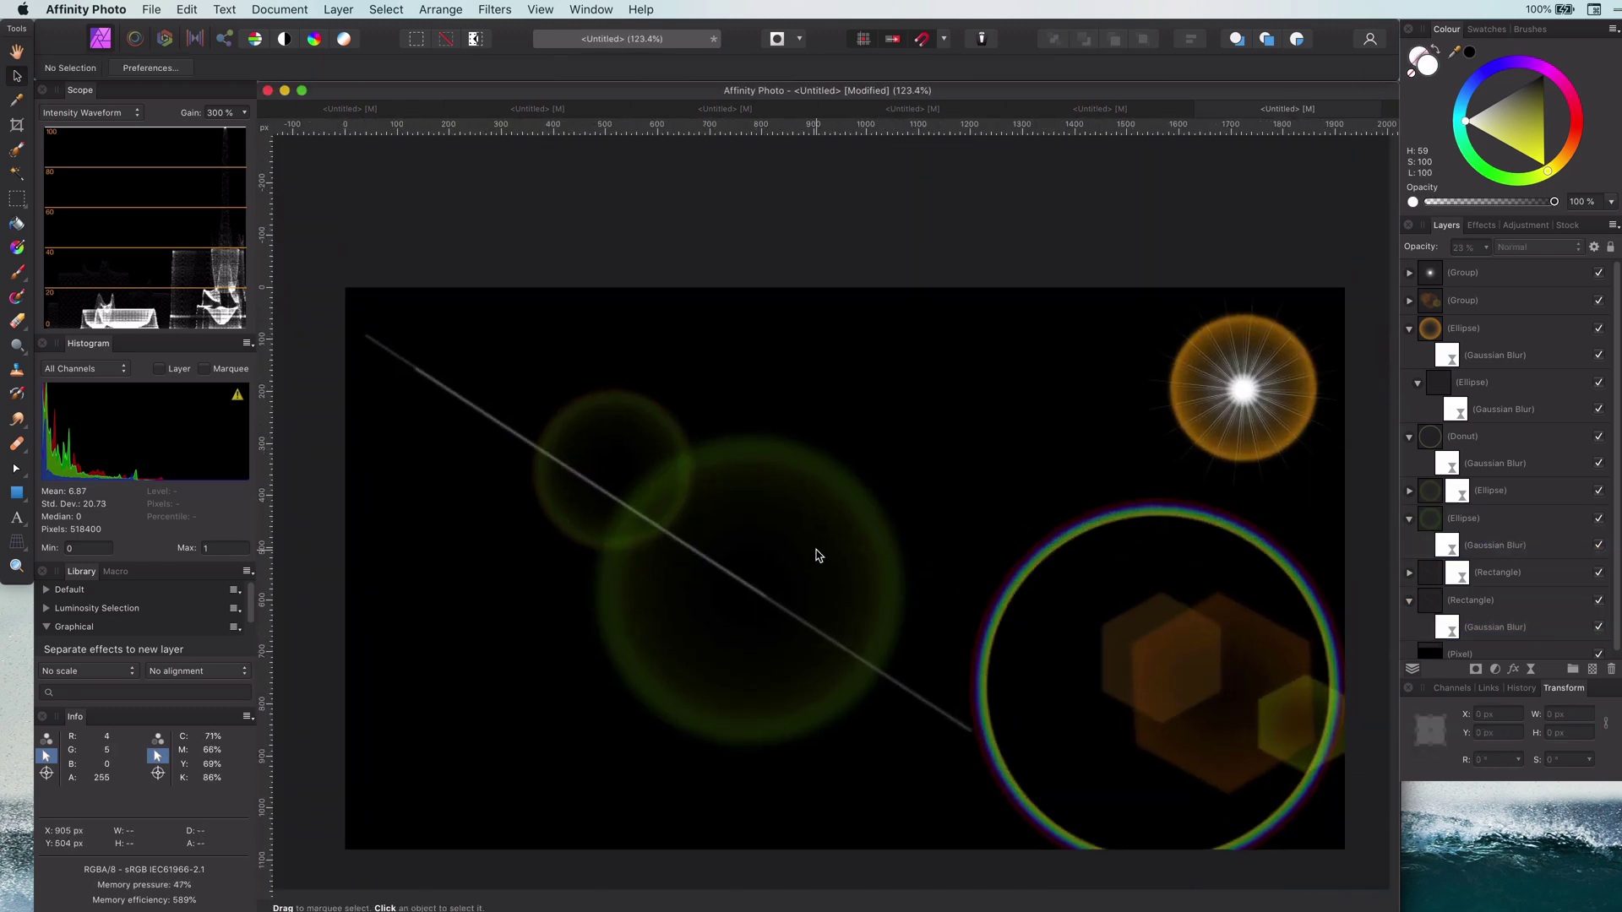
- Apply a linear gradient along the 3 px line and add a bright yellow stop in its middle
click(824, 637)
click(820, 632)
click(17, 248)
click(221, 68)
click(218, 83)
mouse_move(579, 479)
mouse_down()
mouse_move(834, 663)
mouse_move(843, 651)
mouse_move(886, 675)
mouse_up()
click(750, 587)
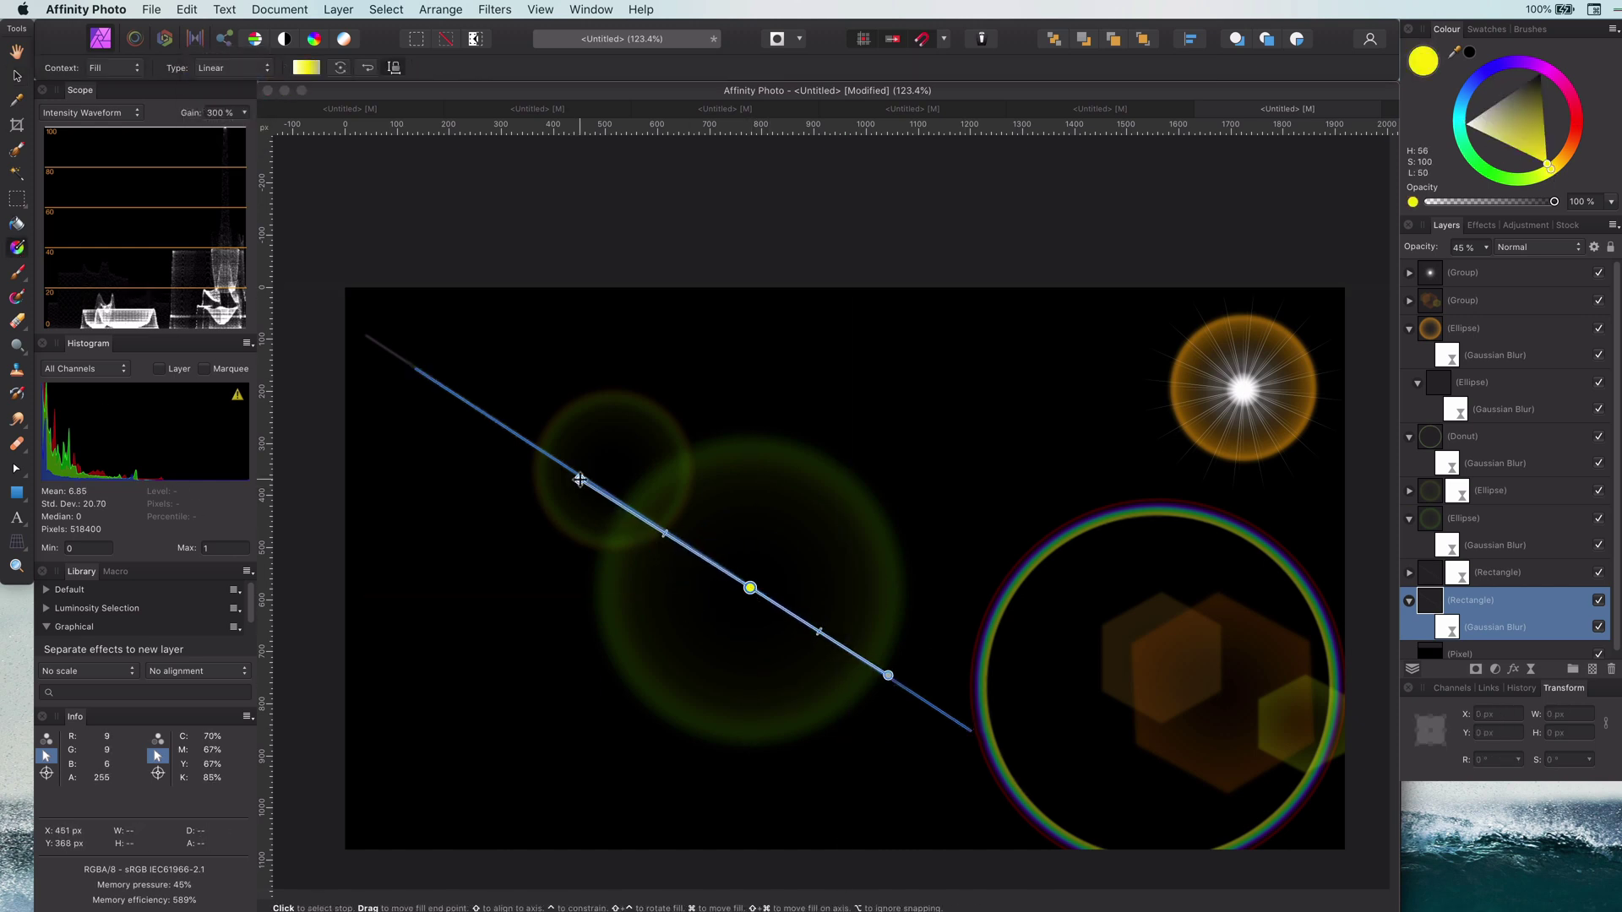
- Extend the line gradient's start toward the upper-left end and adjust its placement along the line
drag(579, 479, 450, 390)
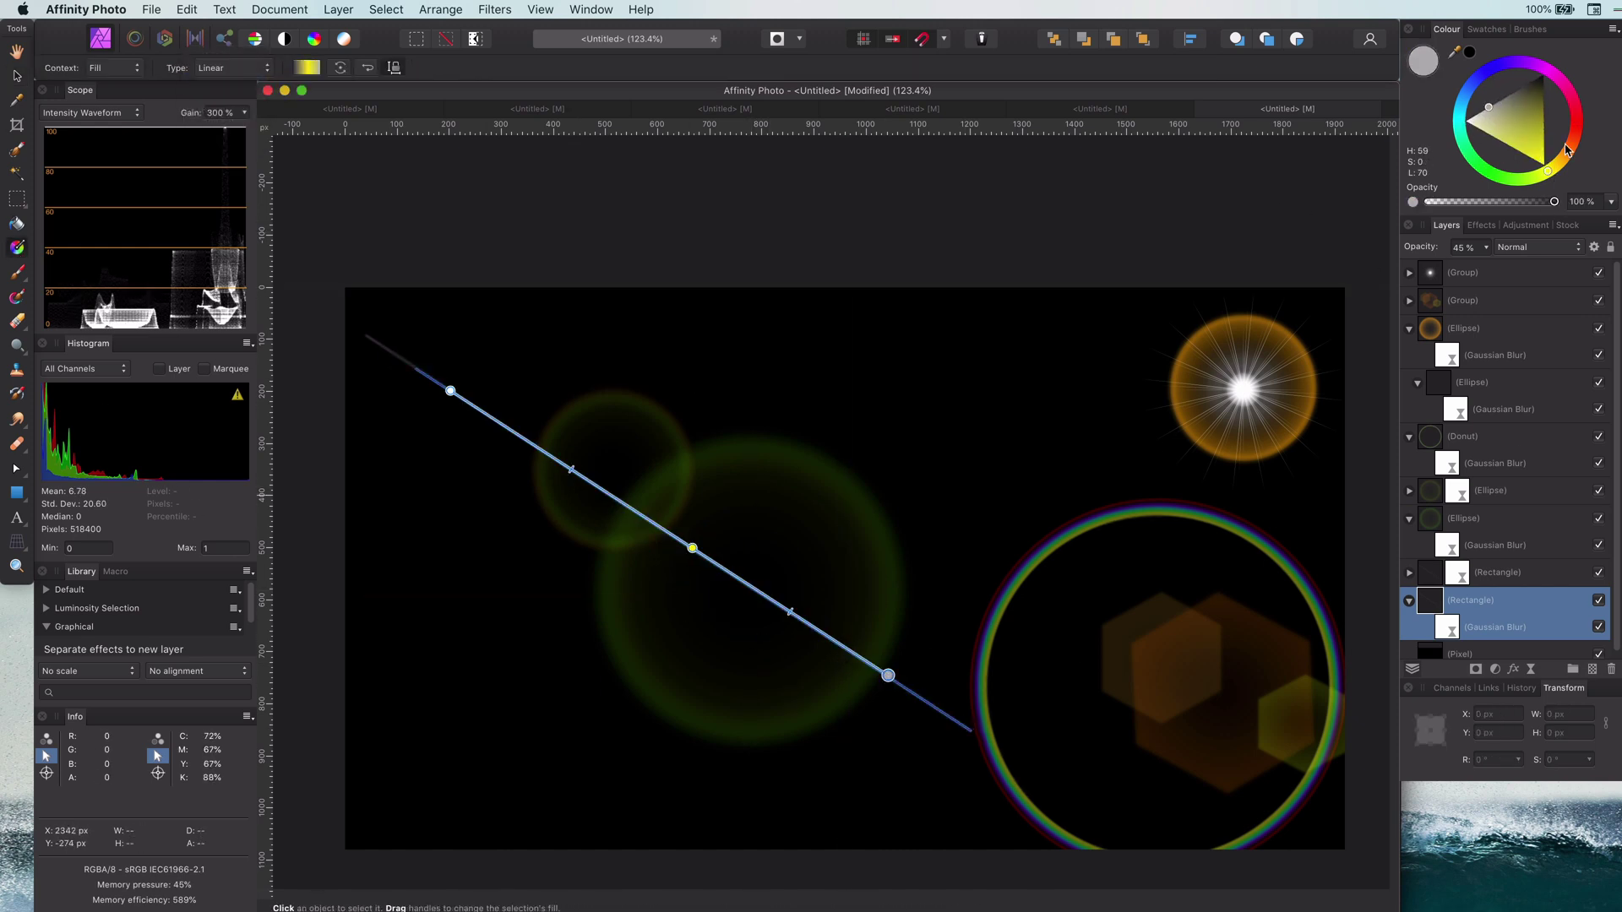
key(v)
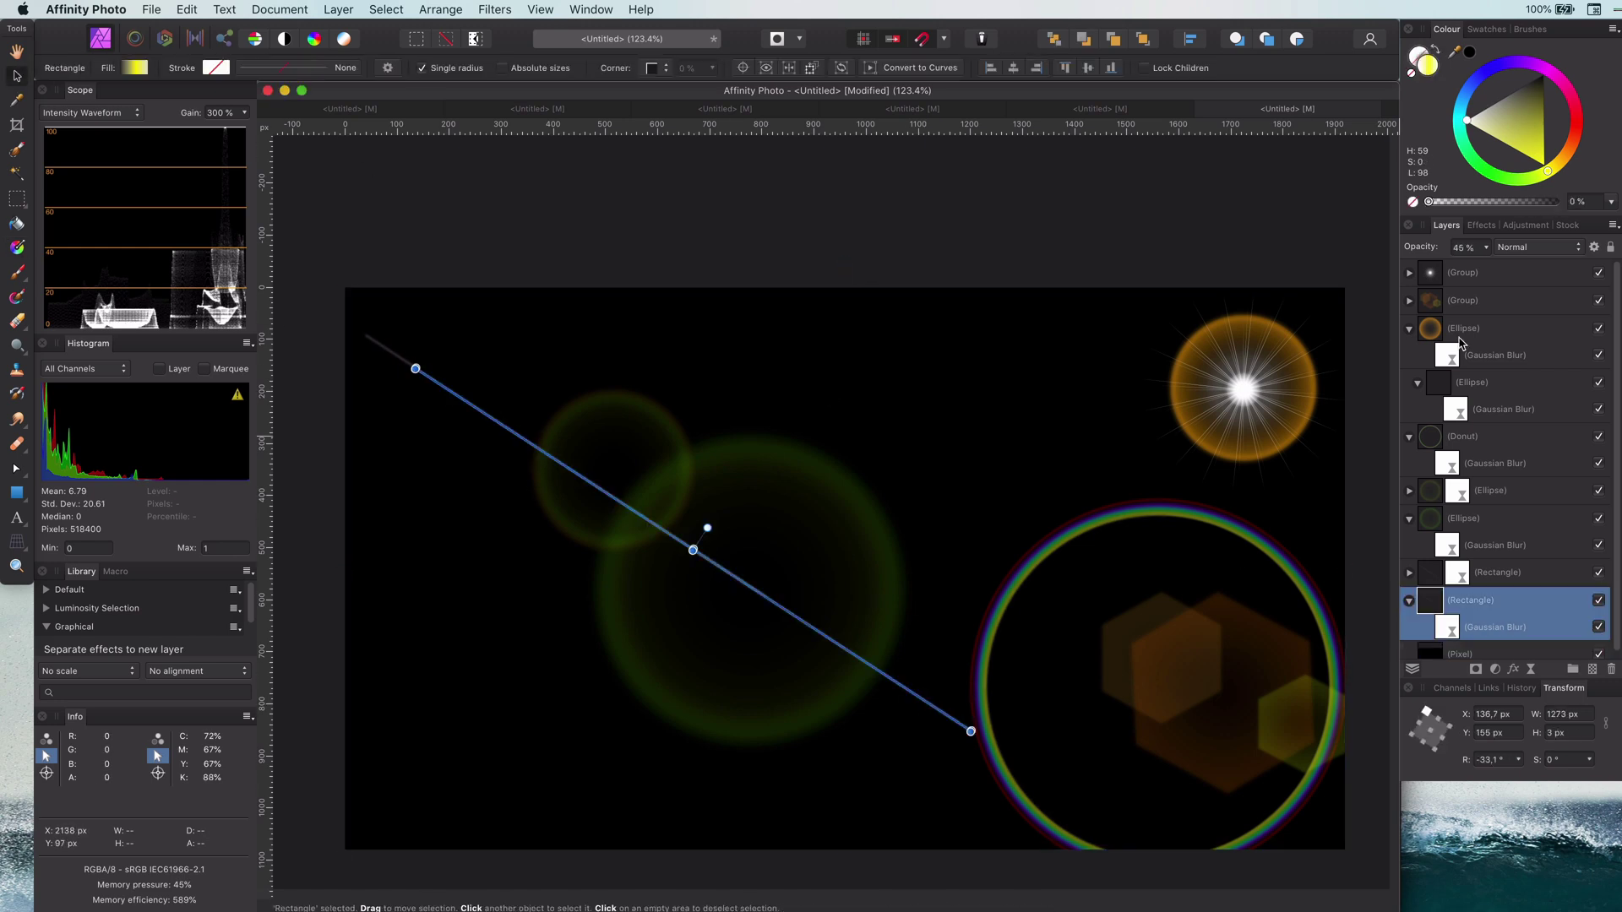
key(g)
drag(566, 423, 880, 628)
click(17, 76)
click(831, 647)
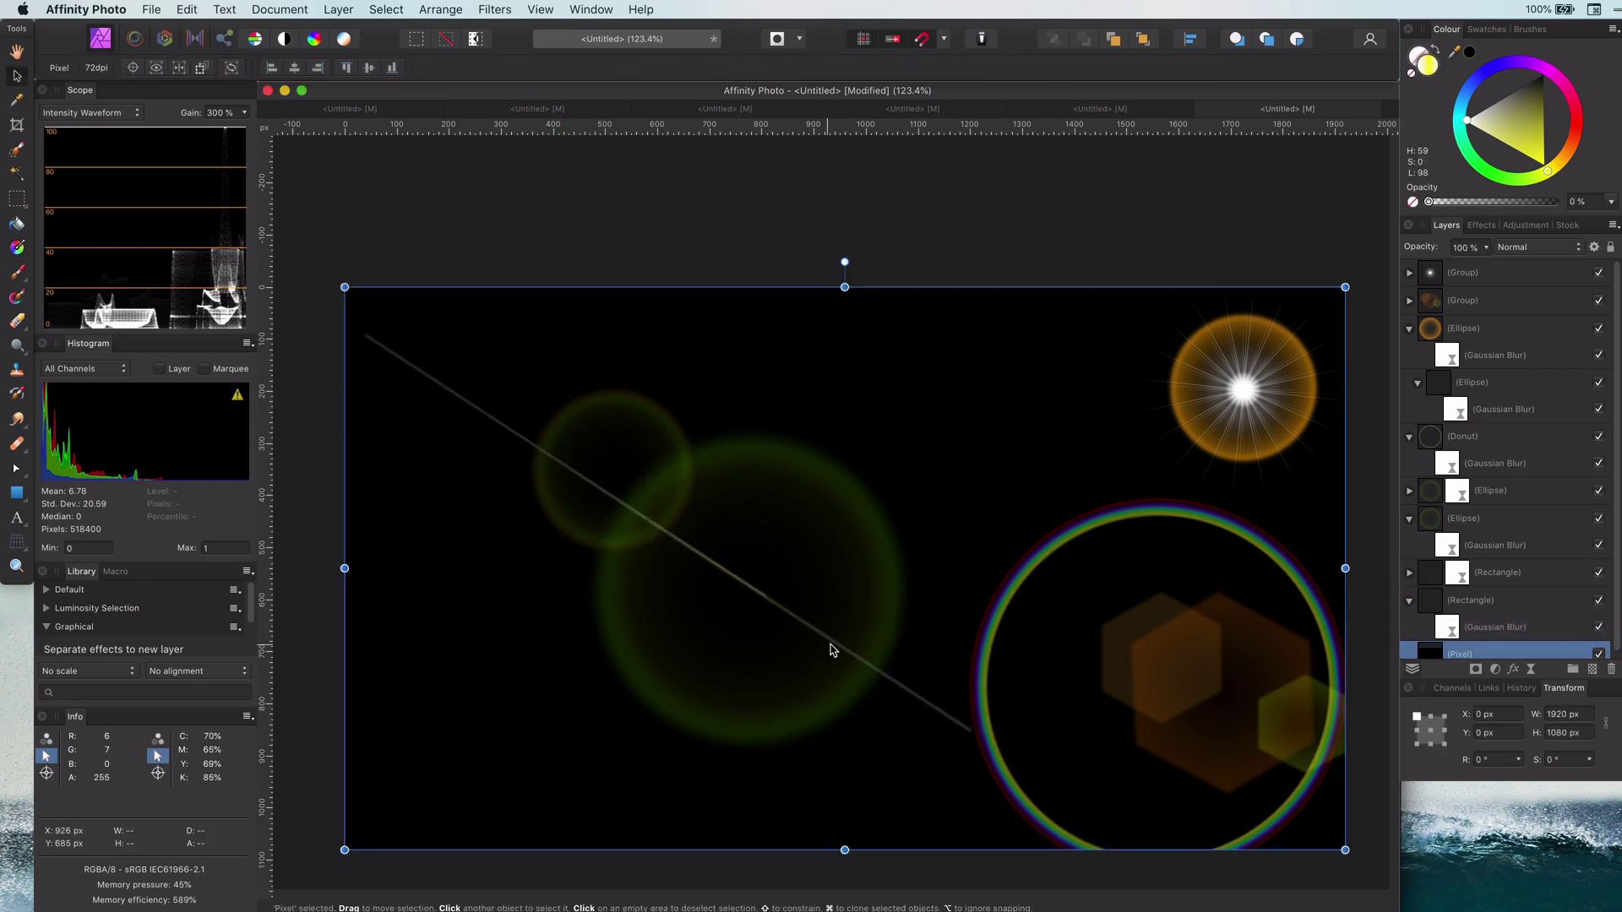
- Lower the opacity of the end stop in the 3 px line's gradient so its lower end fades
click(828, 638)
click(17, 247)
click(880, 627)
drag(1534, 202, 1463, 218)
click(17, 76)
click(894, 750)
scroll(683, 685, down, 2)
- Group the two thin line rectangles and name the group Line
click(1439, 601)
scroll(1438, 570, down, 1)
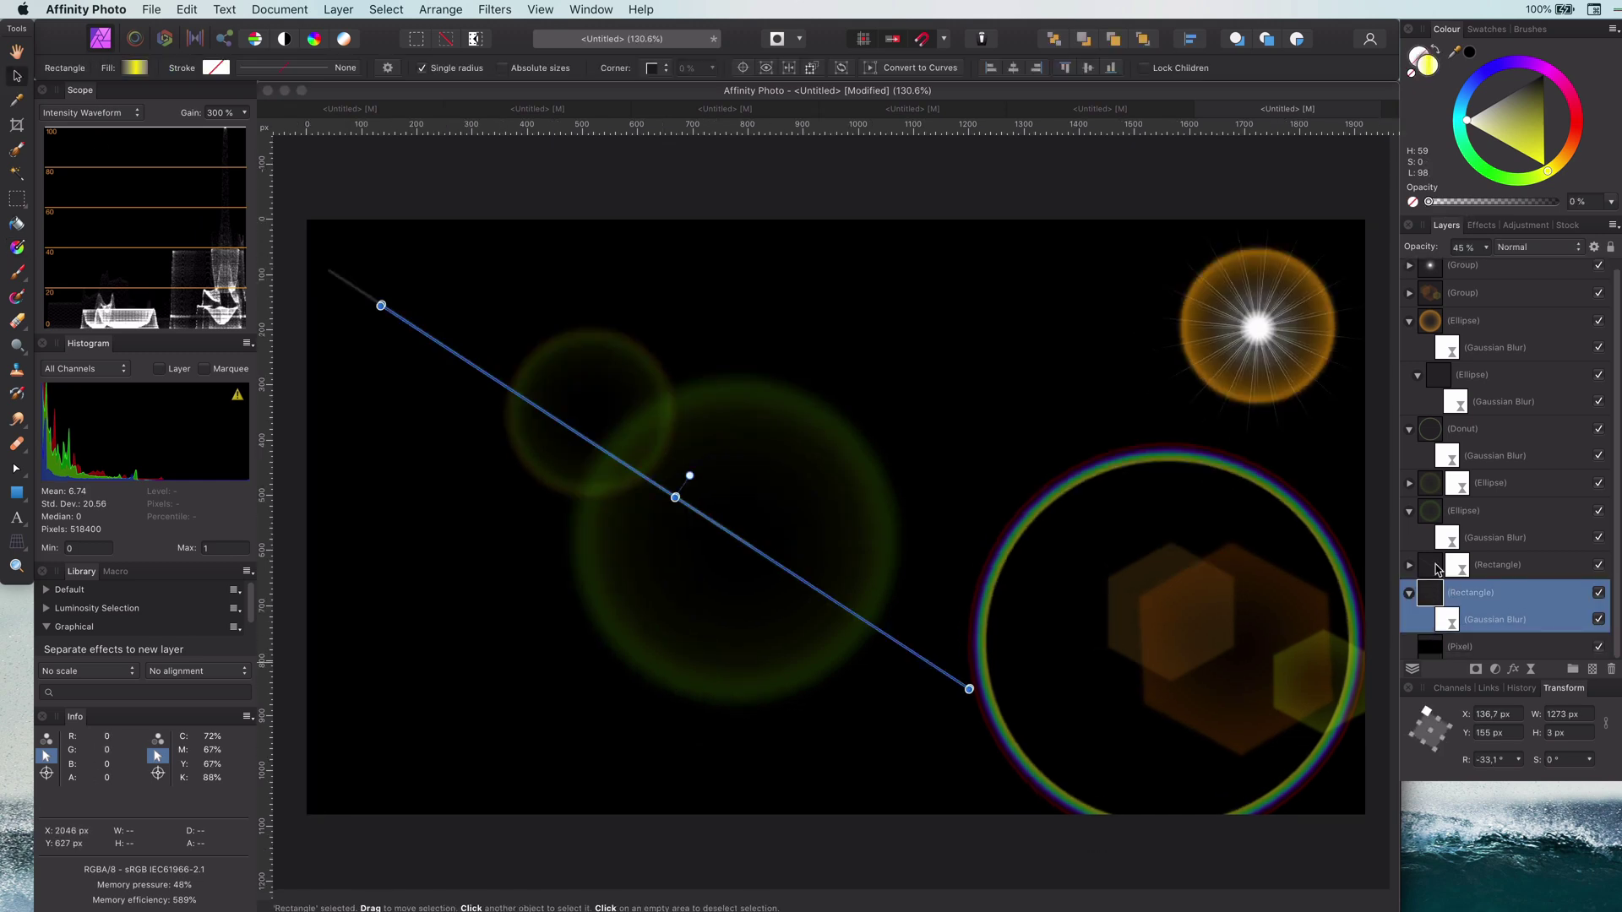
shift+click(1438, 566)
key(super+j)
shift+click(1469, 648)
key(super+g)
double_click(1461, 573)
text(Line)
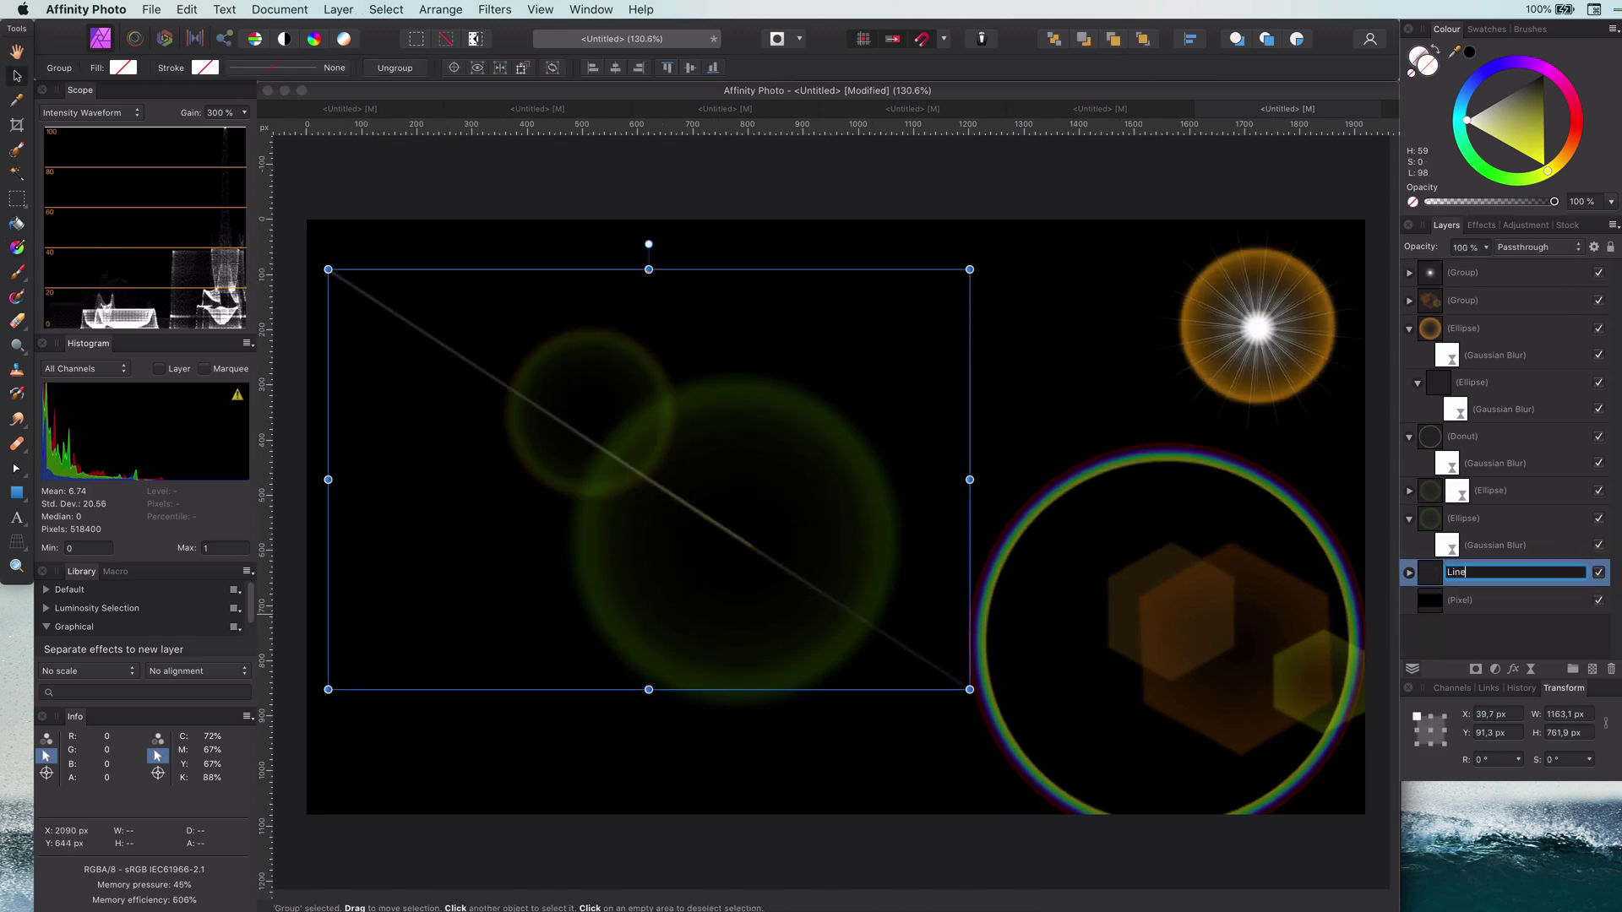
key(Return)
- Shift the Line group down, duplicate it, and rotate the copy about 32.6° so it crosses the first almost horizontally
click(1072, 845)
click(709, 525)
drag(464, 361, 496, 439)
drag(682, 321, 487, 334)
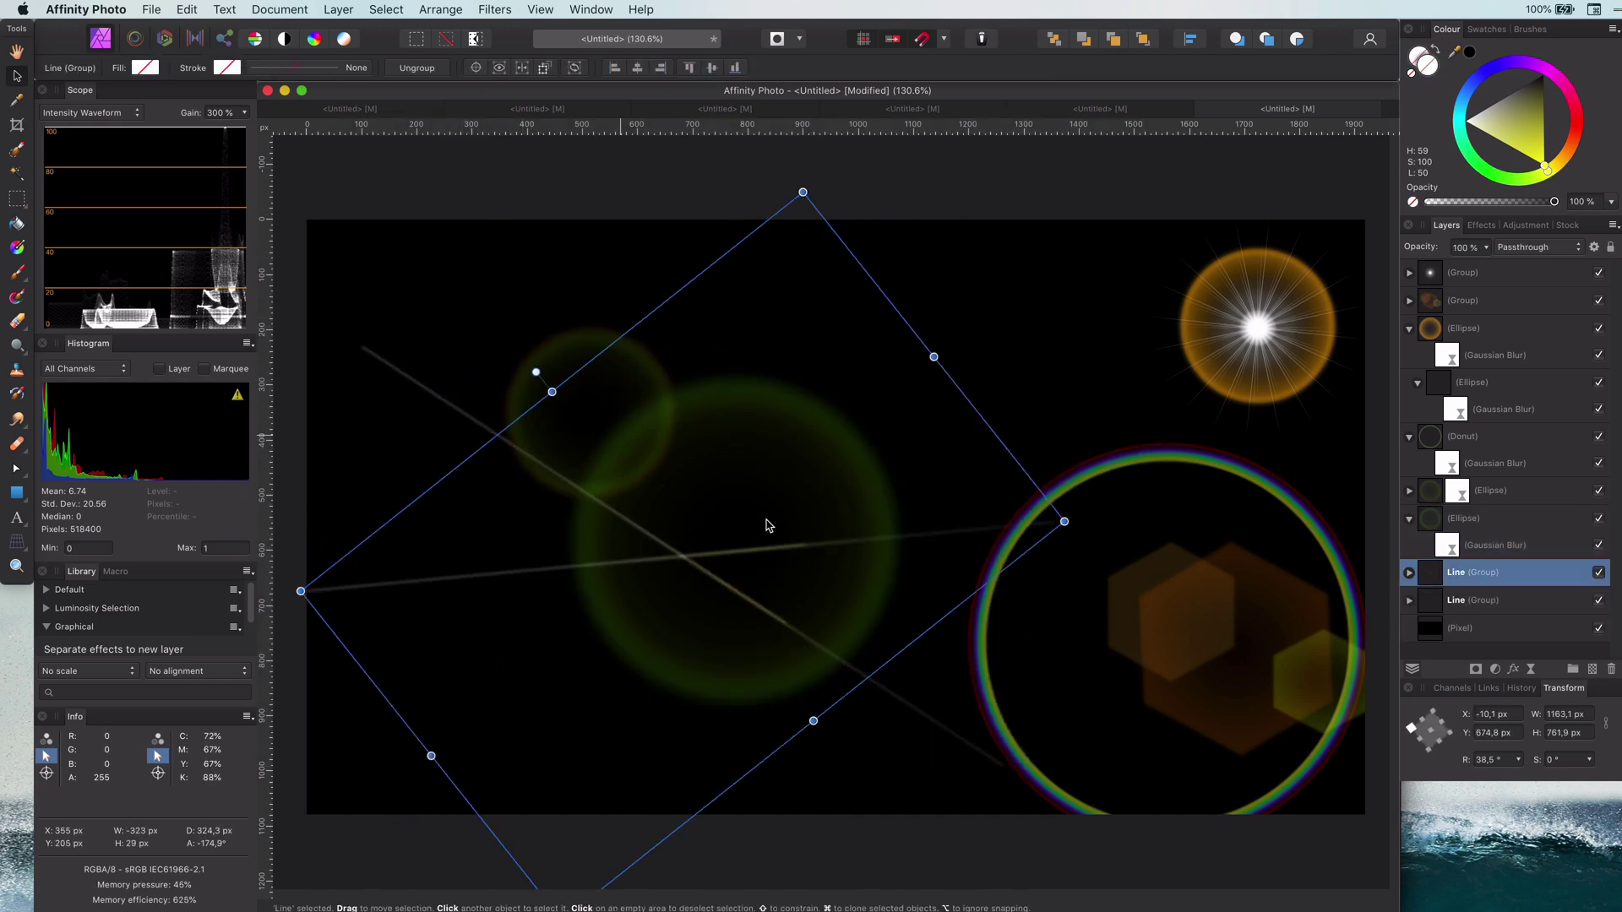
drag(759, 552, 1031, 572)
drag(810, 390, 828, 376)
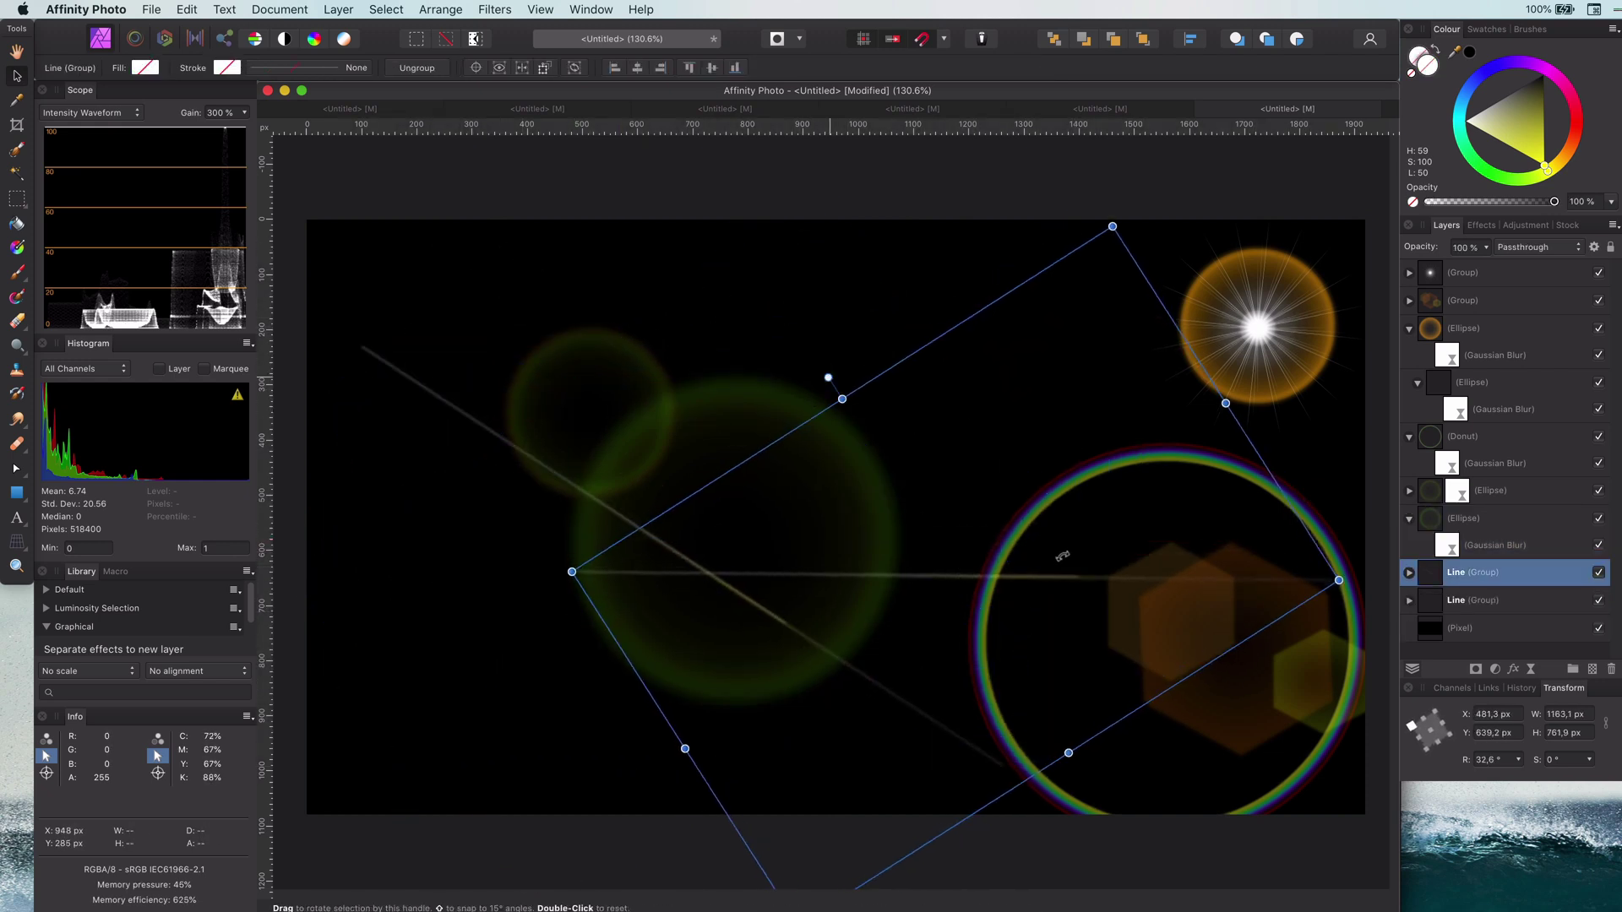
drag(1047, 580, 687, 582)
- Lower the opacity of the Line groups, the diagonal one to 50 %, and group both together
mouse_move(1424, 247)
mouse_down()
mouse_move(1358, 247)
mouse_move(1404, 246)
mouse_up()
click(1534, 600)
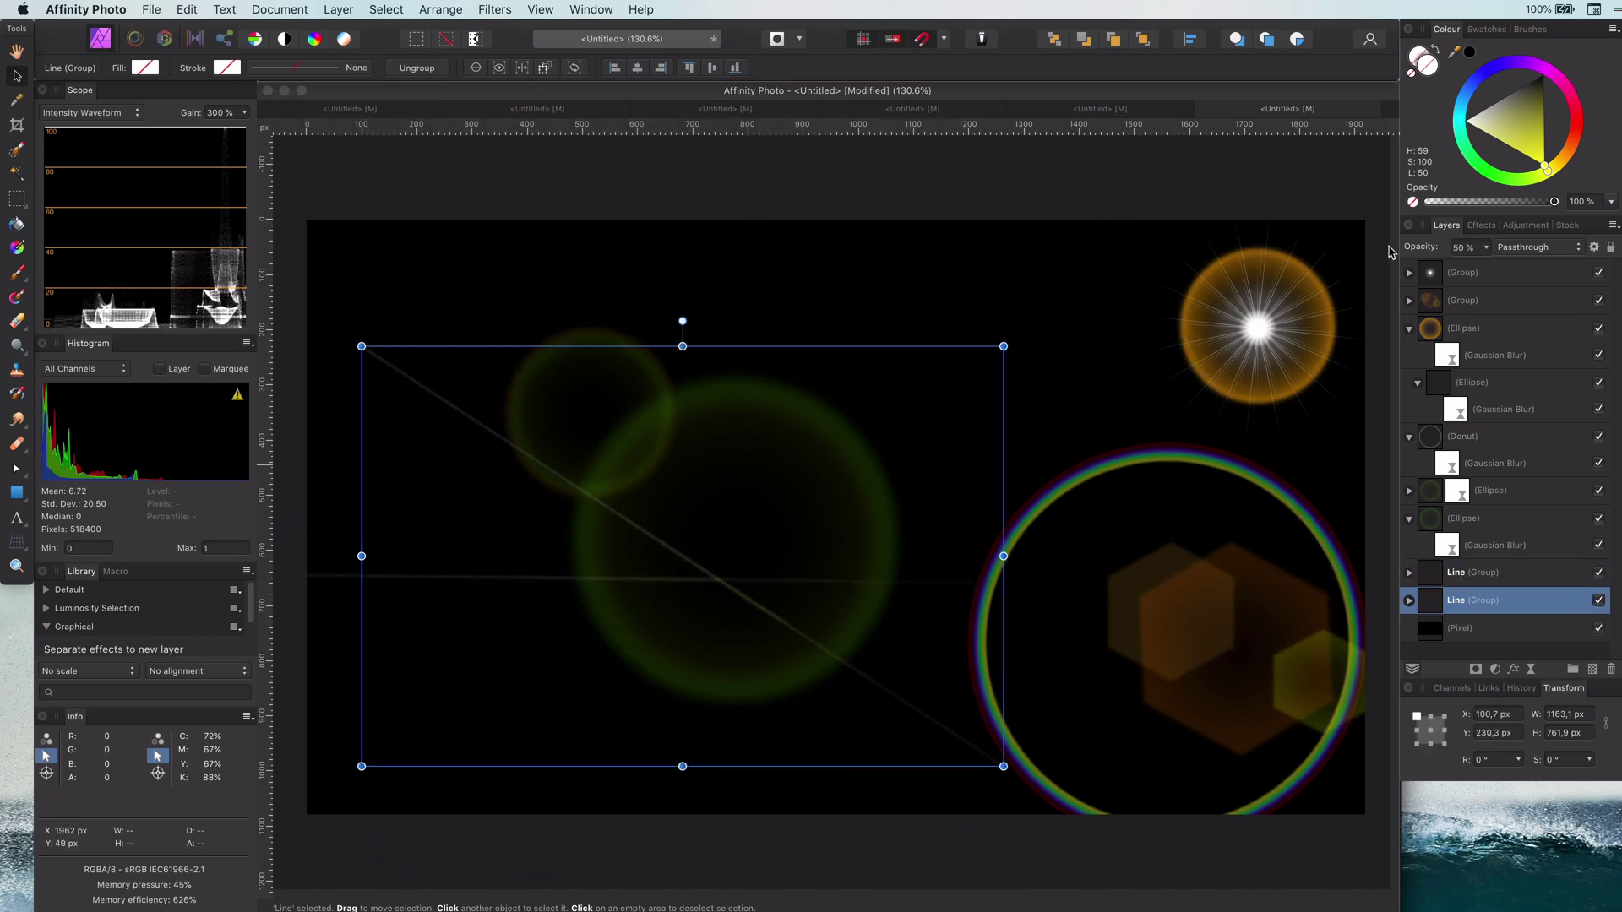
shift+click(1474, 574)
key(super+g)
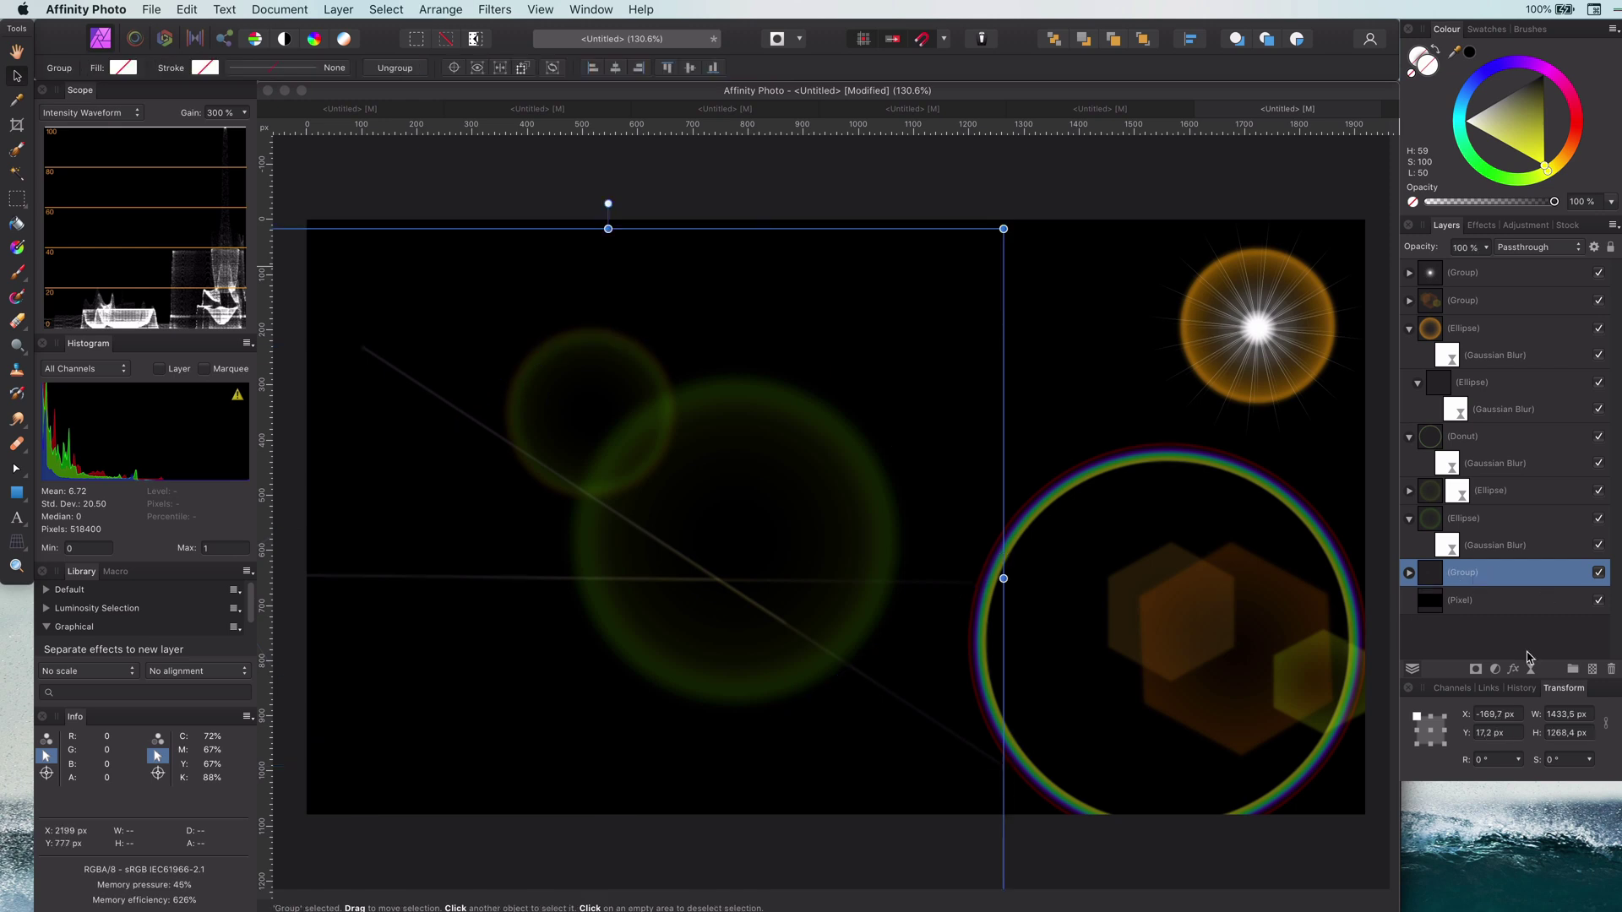
- Add a Recolour adjustment above the lines' group, set its hue to red and adjust its saturation and lightness
click(1495, 669)
click(1521, 730)
mouse_move(1484, 844)
mouse_down()
mouse_move(1518, 844)
mouse_move(1451, 843)
mouse_move(1502, 844)
mouse_move(1486, 844)
mouse_up()
click(1443, 879)
drag(1489, 911, 1415, 911)
drag(1487, 844, 1531, 843)
mouse_move(1476, 910)
mouse_down()
mouse_move(1507, 909)
mouse_move(1493, 910)
mouse_up()
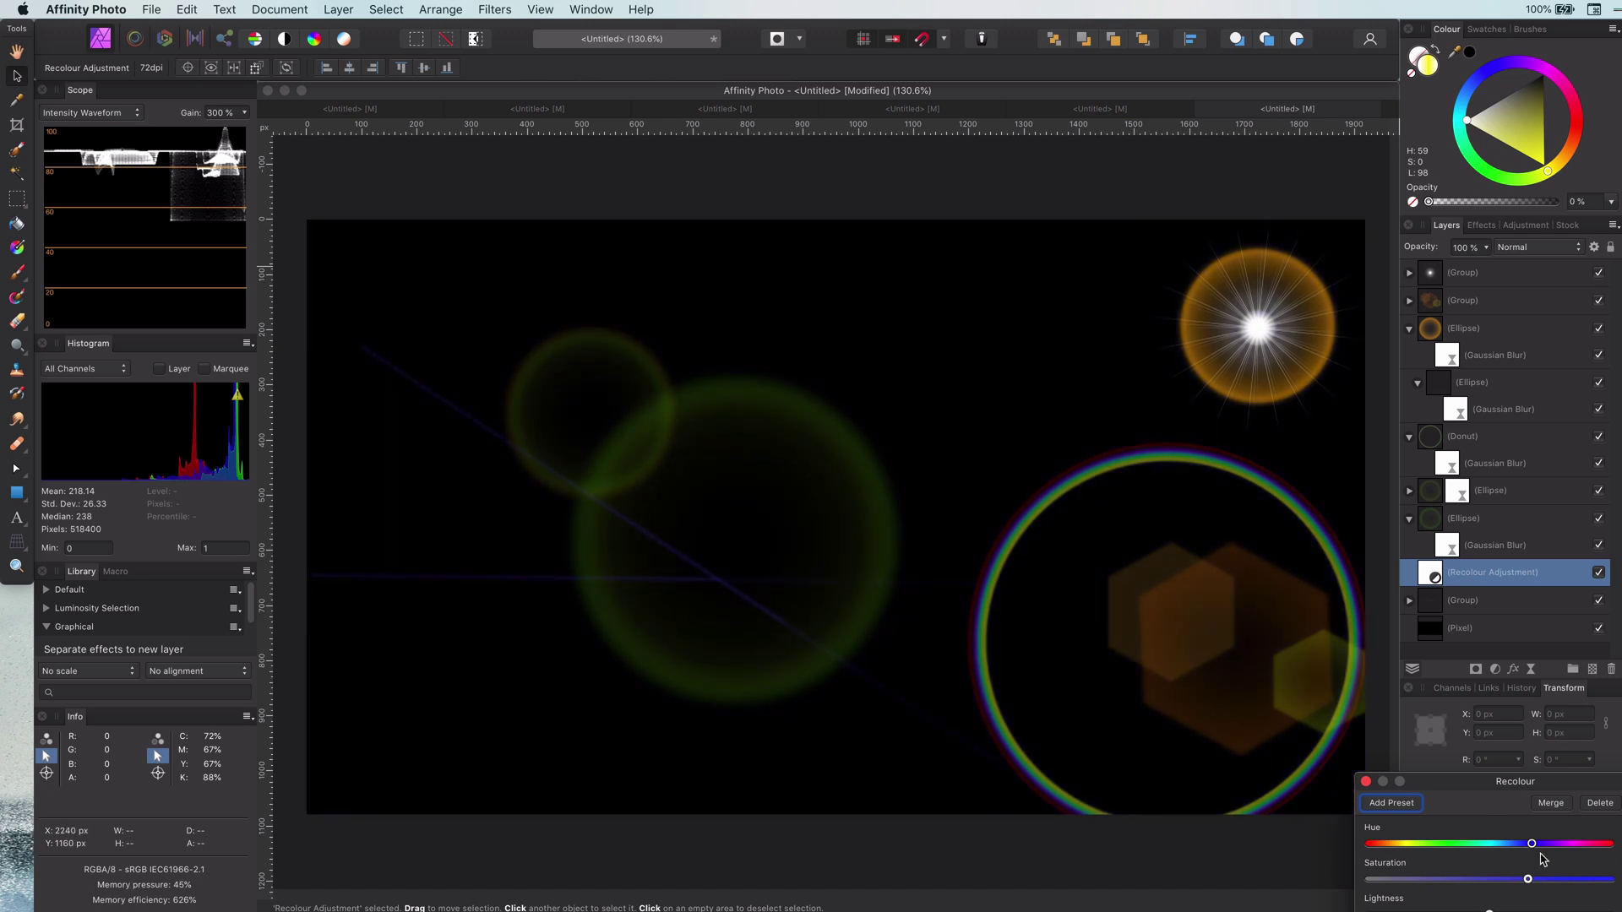
drag(1531, 843, 1604, 844)
click(1366, 781)
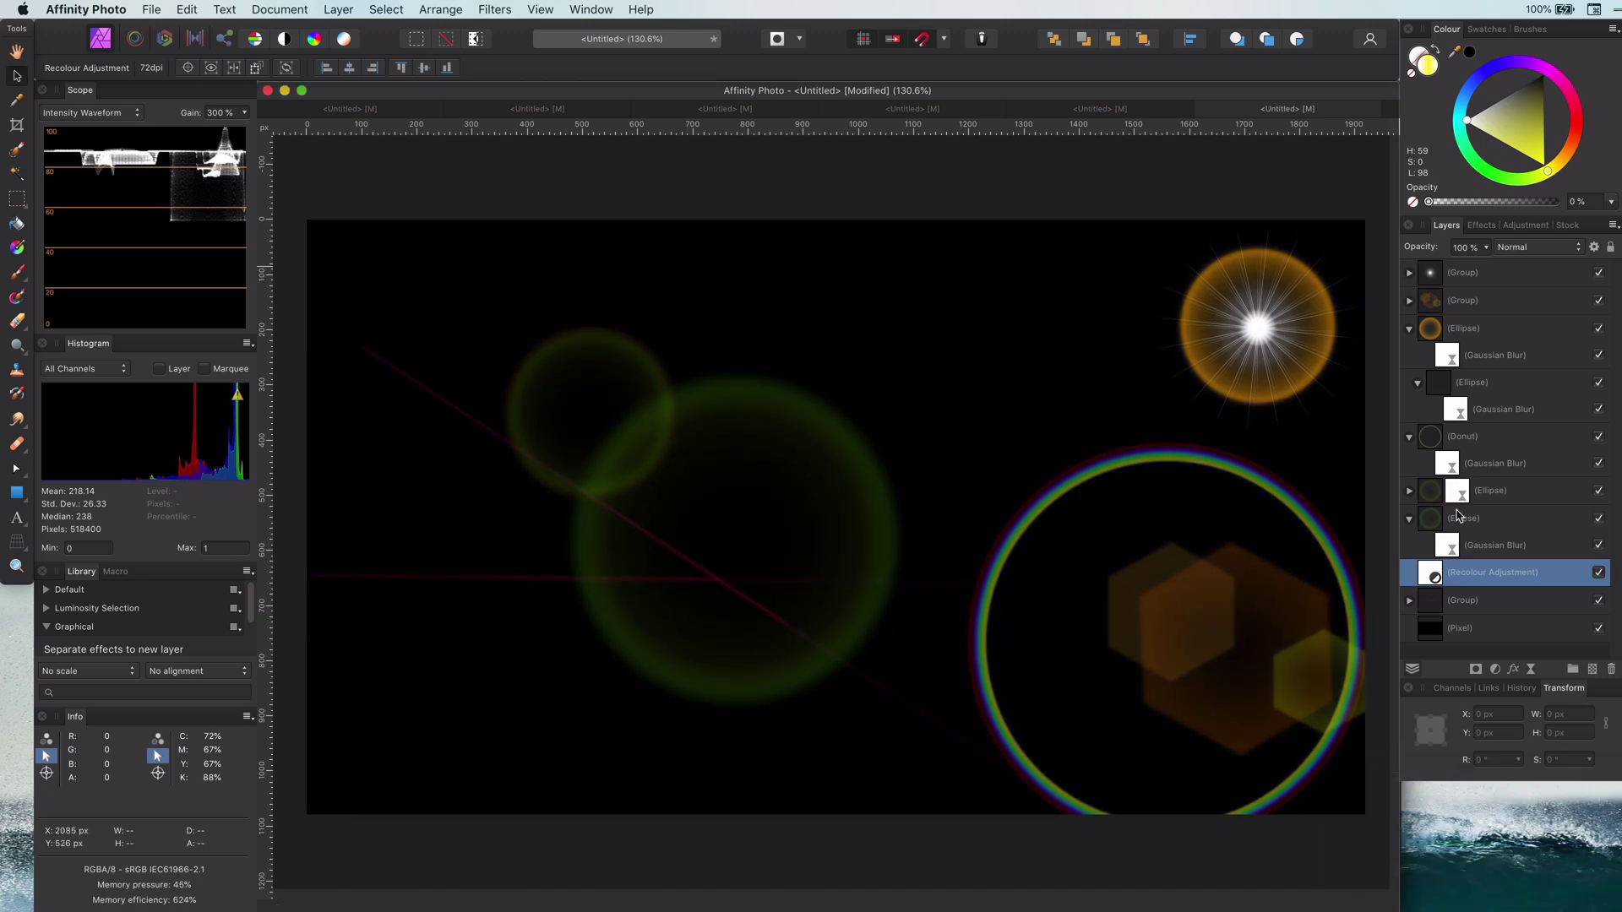
- Nest the Recolour adjustment inside the group of crossing lines and collapse the large green circle's layer
click(1433, 522)
drag(1458, 598, 1471, 605)
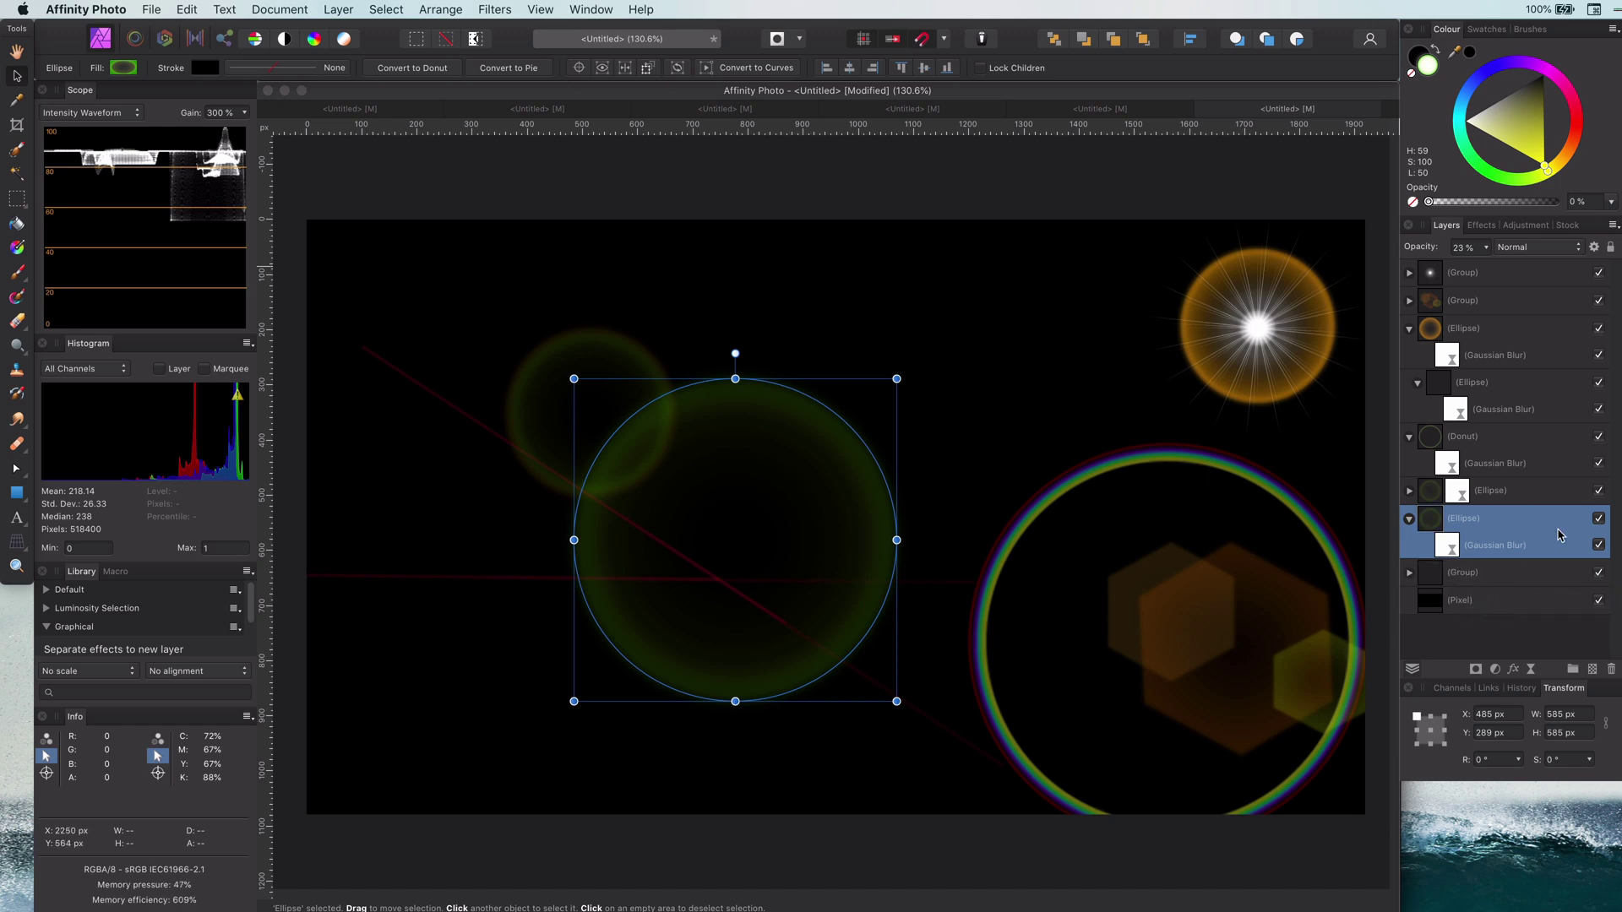
click(1598, 519)
click(1600, 519)
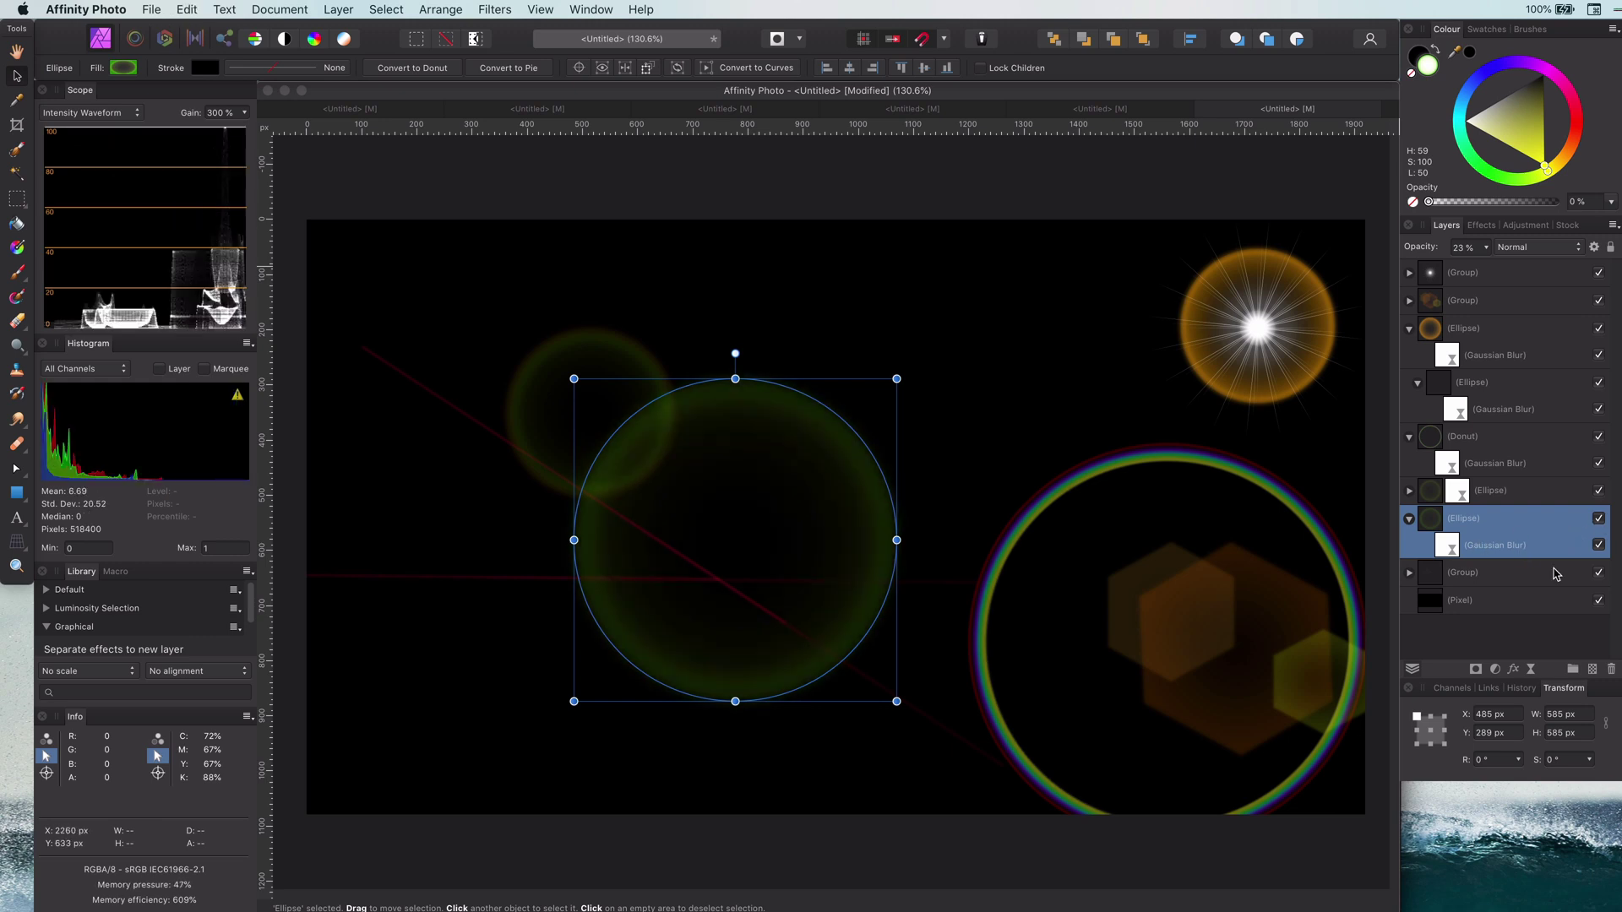
click(1416, 519)
click(684, 556)
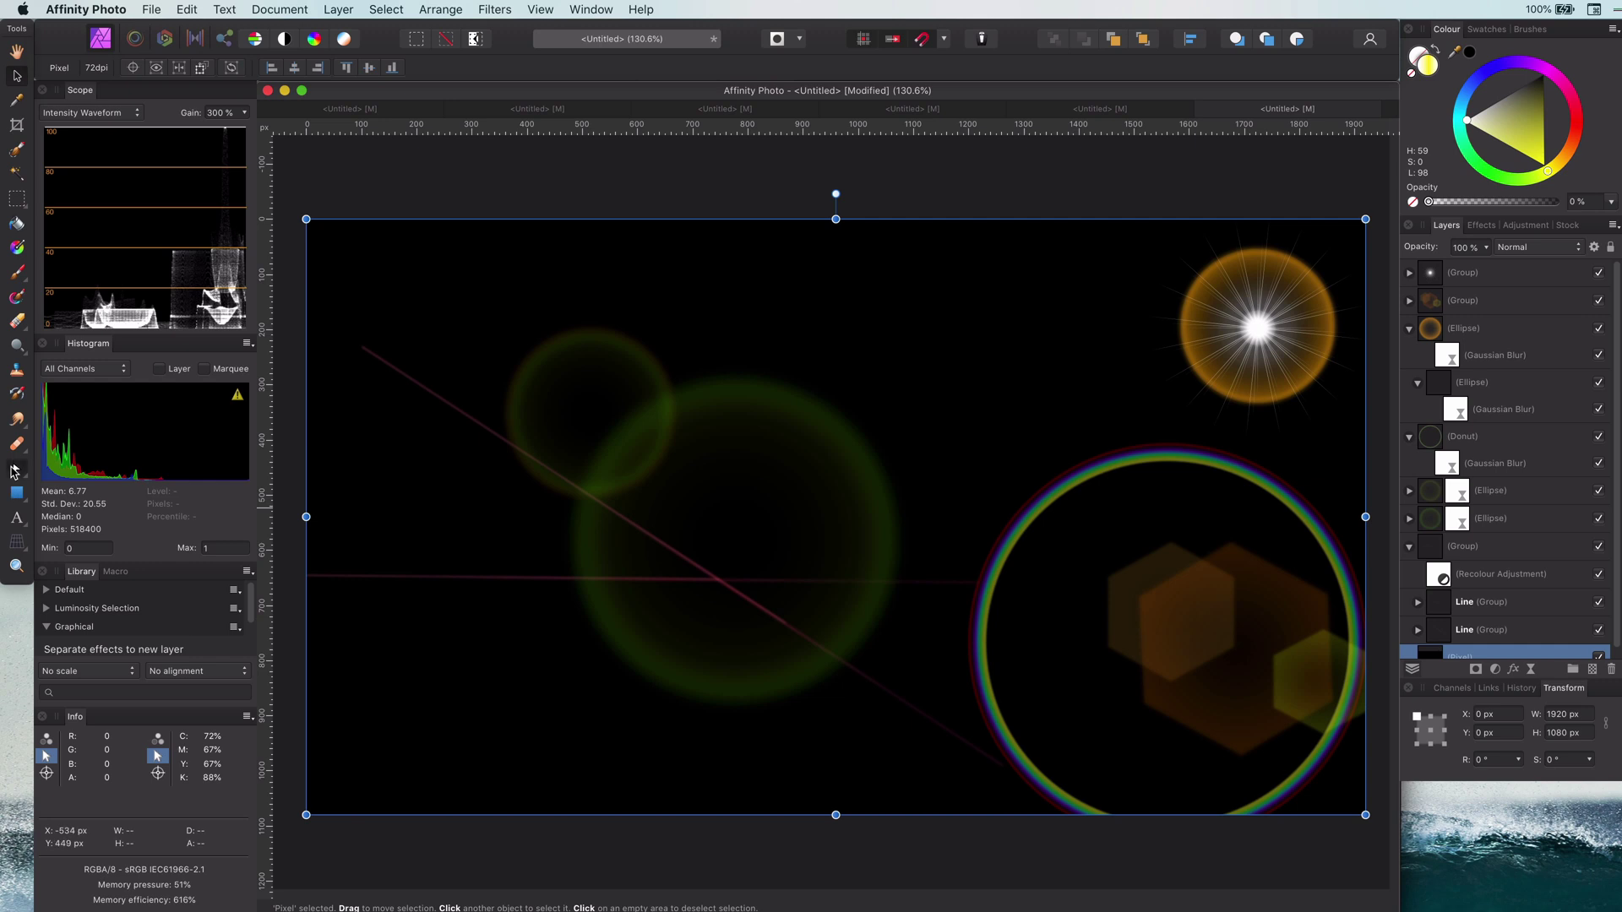
- Draw a closed triangle about 414 × 270 px with the Pen tool, its tip at the crossing of the red streaks
click(14, 472)
click(81, 471)
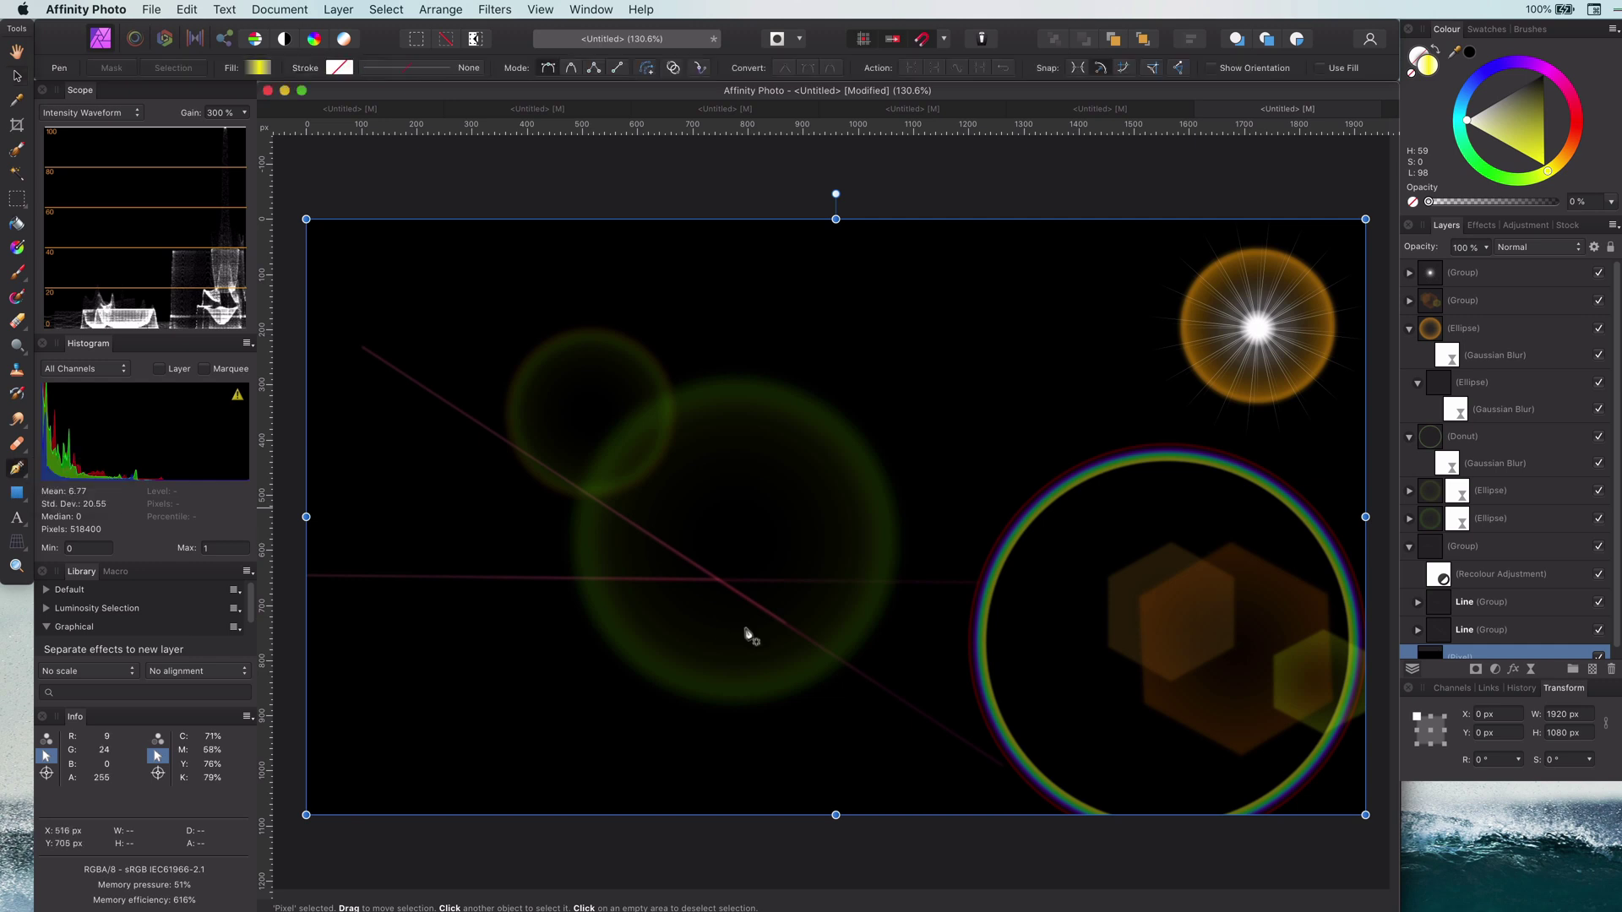
click(722, 584)
click(951, 732)
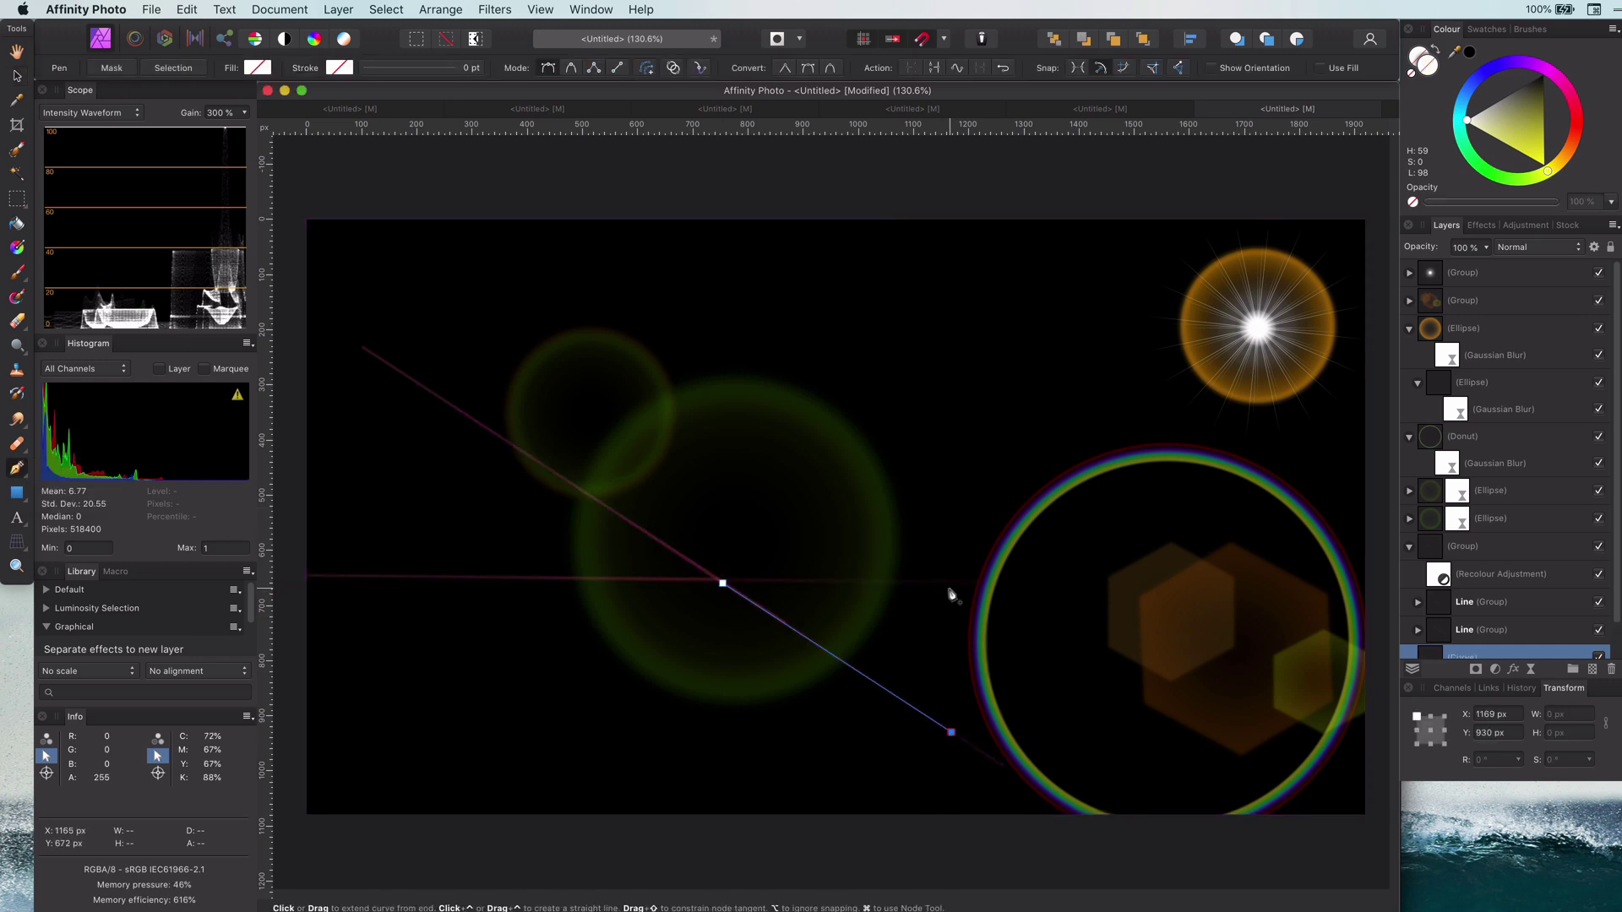
click(948, 586)
click(722, 584)
- Bend the triangle's three sides outward to form a petal shape with a rounded far end
key(v)
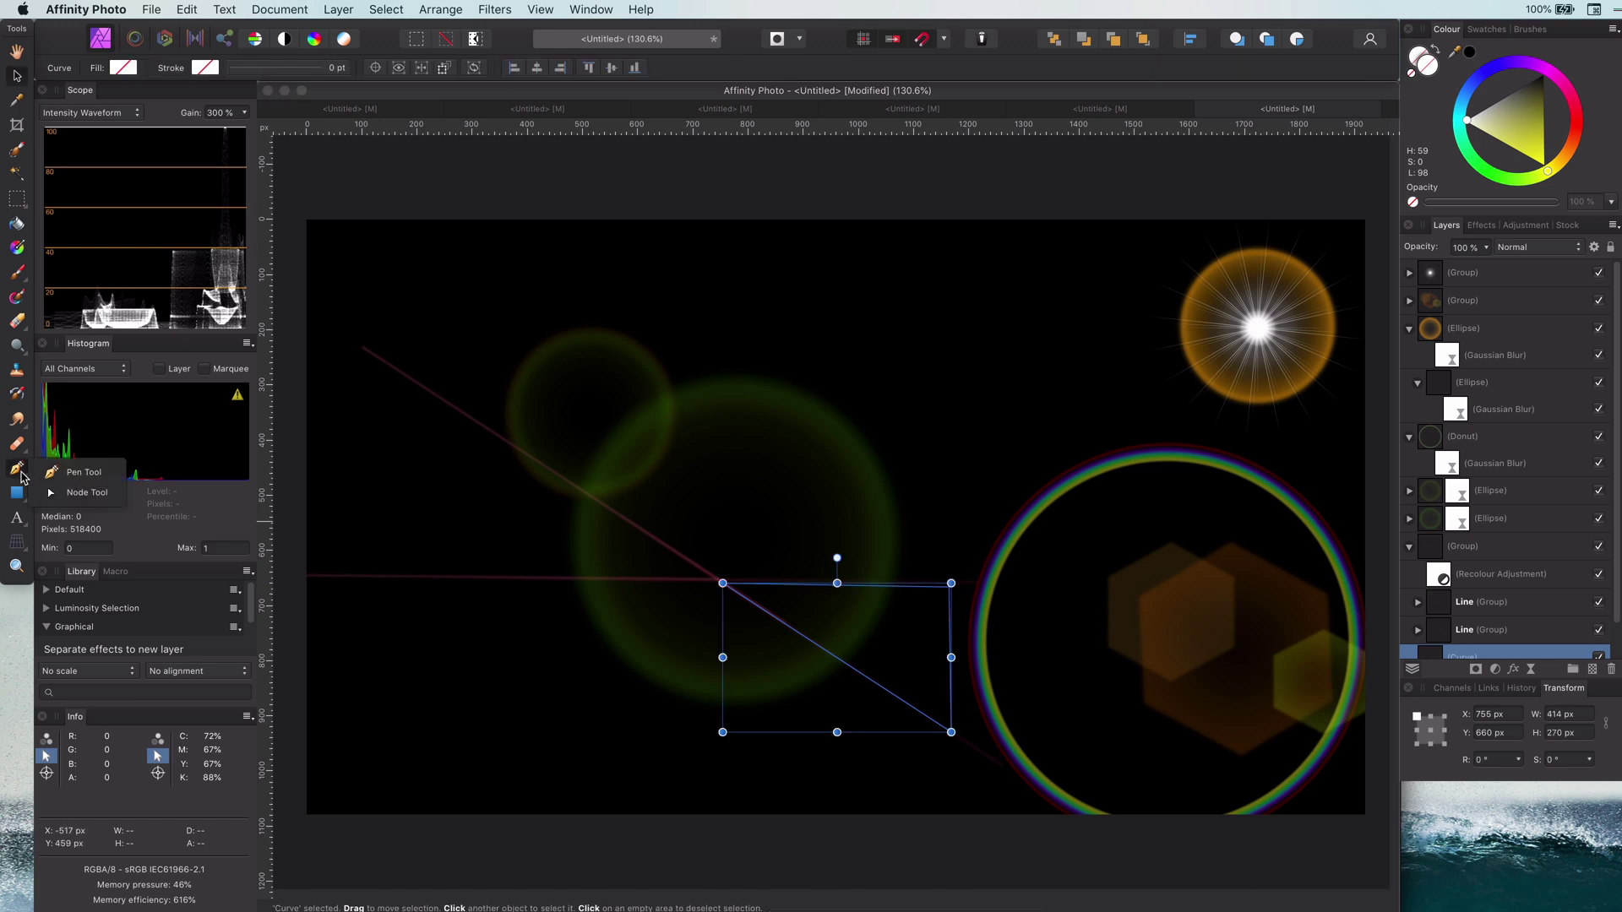
key(a)
drag(950, 667, 999, 649)
drag(848, 671, 838, 689)
drag(854, 586, 841, 569)
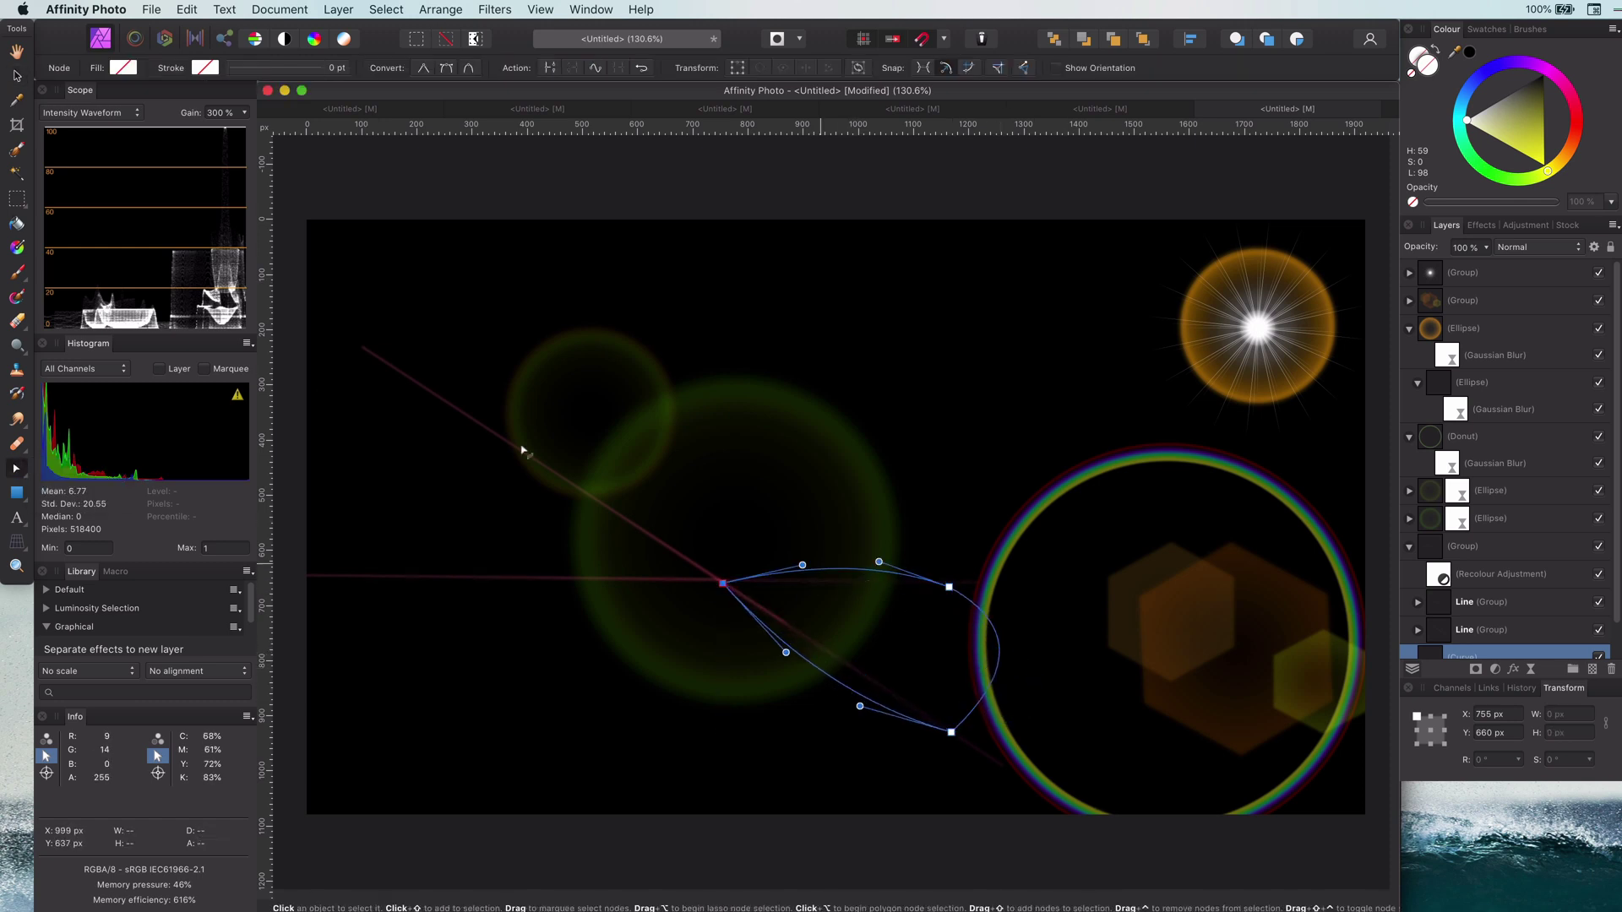
- Fill the petal shape with a radial gradient running from its pointed tip to its rounded end
click(17, 75)
click(18, 246)
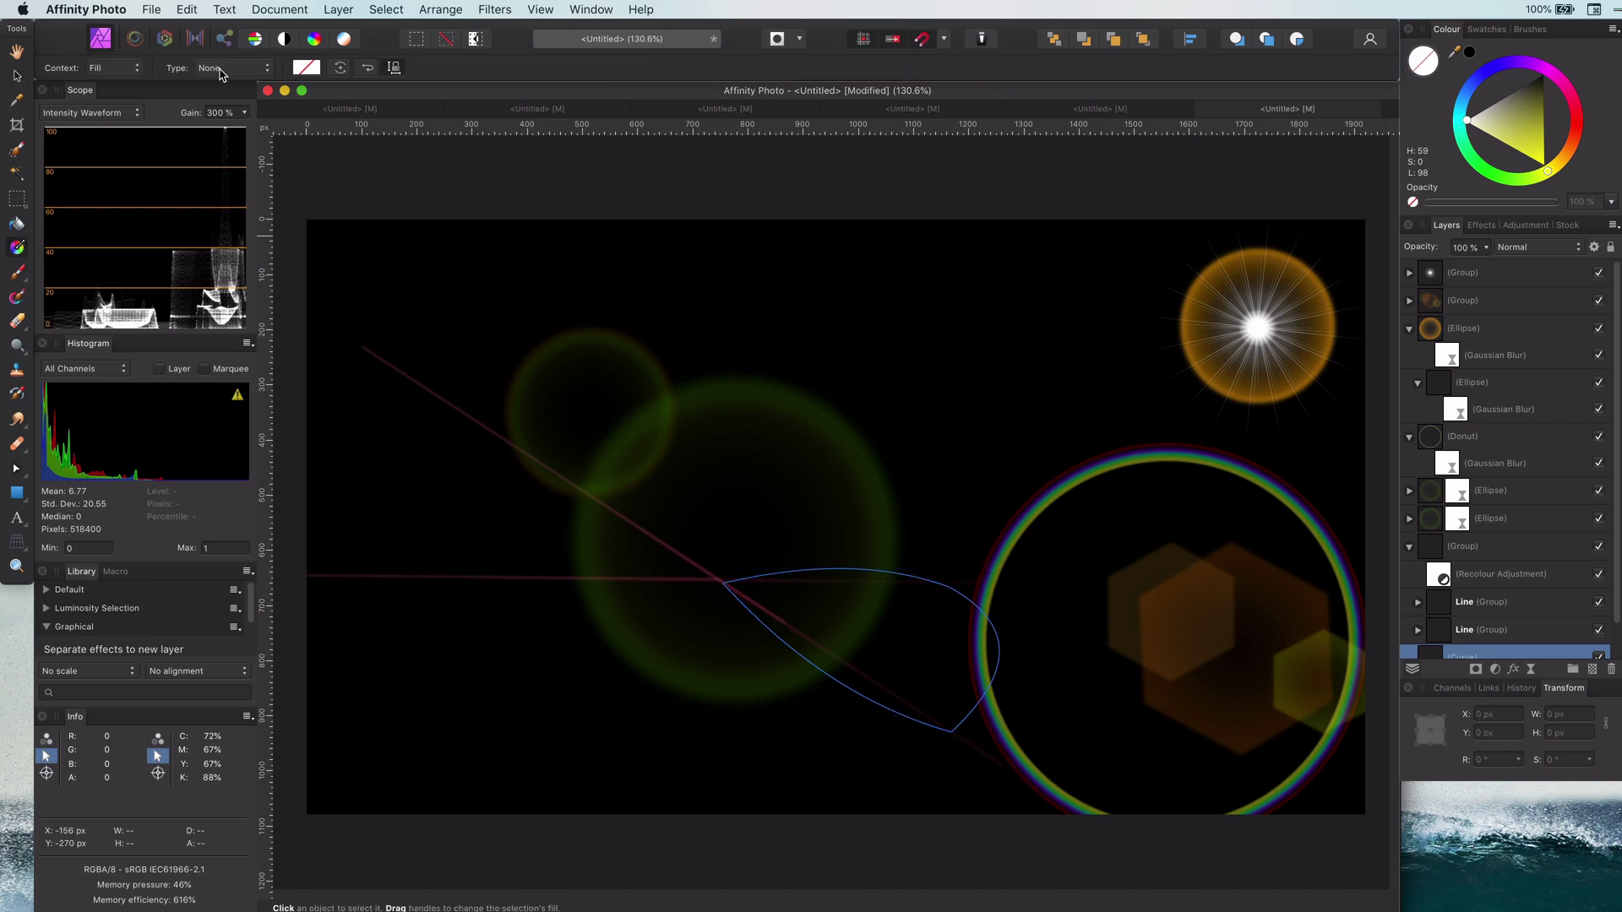
click(232, 67)
click(224, 114)
drag(858, 647, 722, 586)
drag(999, 650, 988, 664)
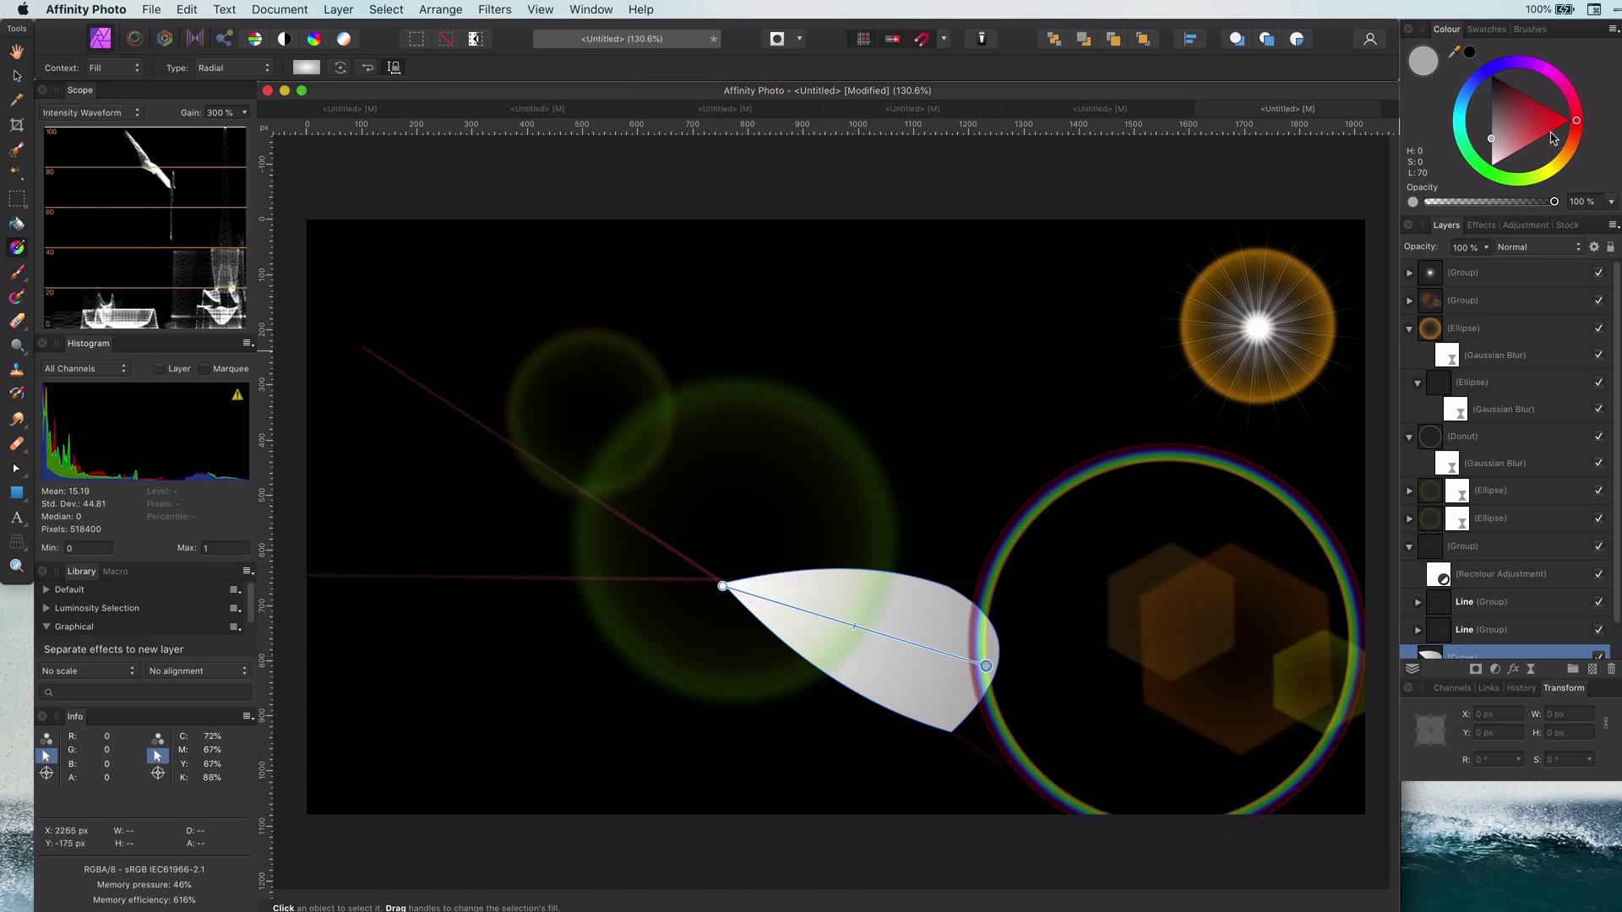
- Colour the petal's gradient purple at the rounded end, blue at an added stop near it and green at the tip
click(1523, 65)
click(936, 650)
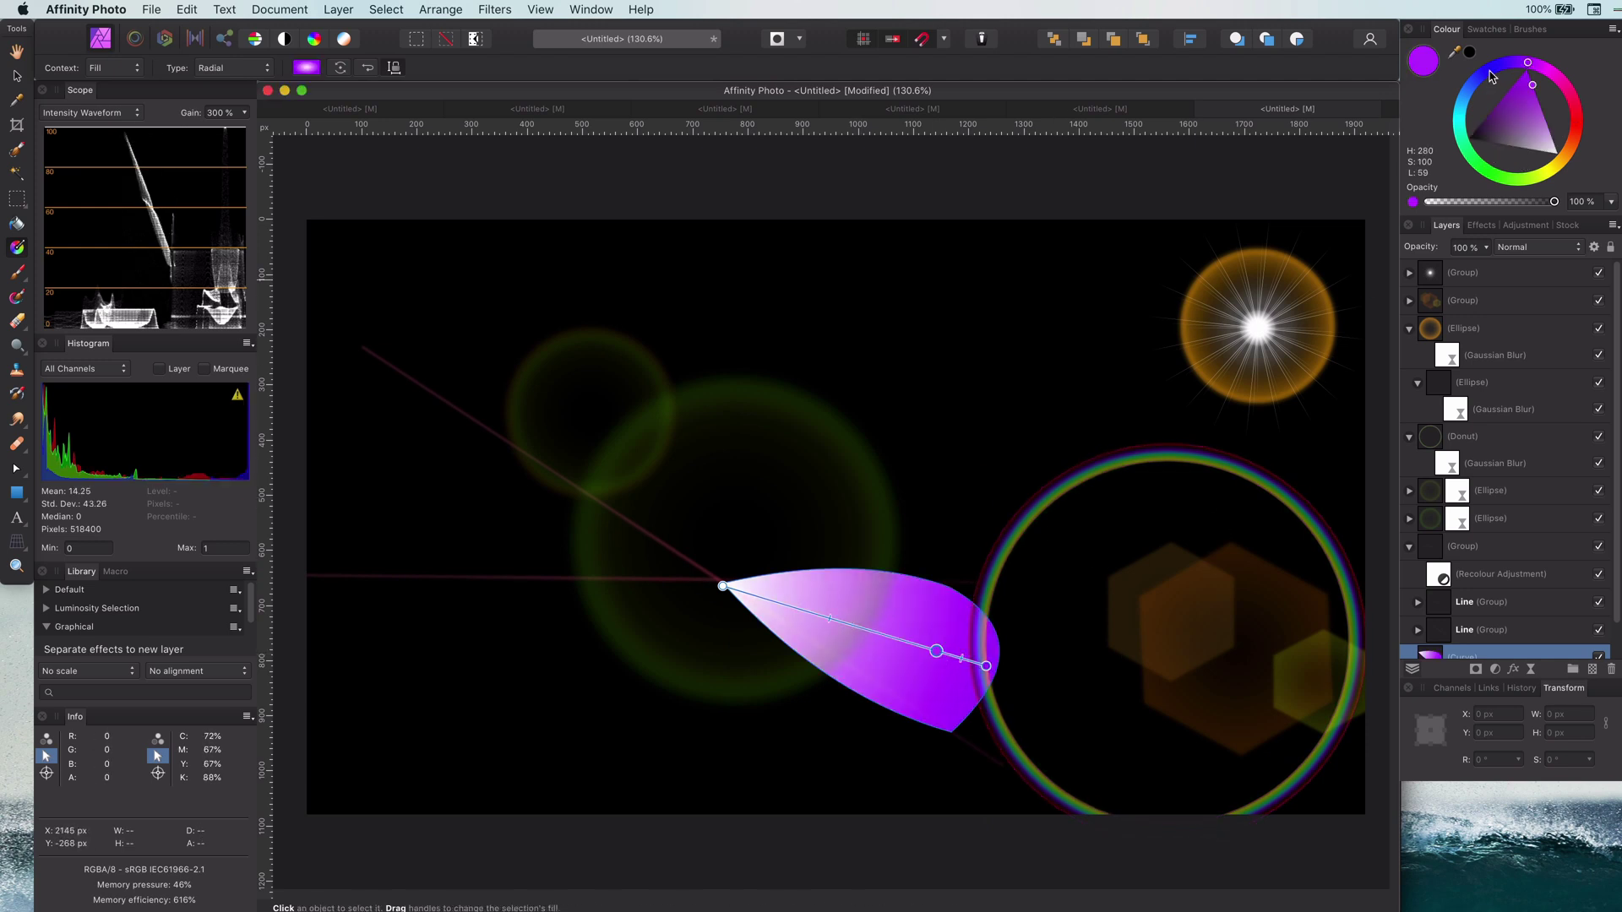
click(1481, 72)
click(722, 586)
click(1488, 172)
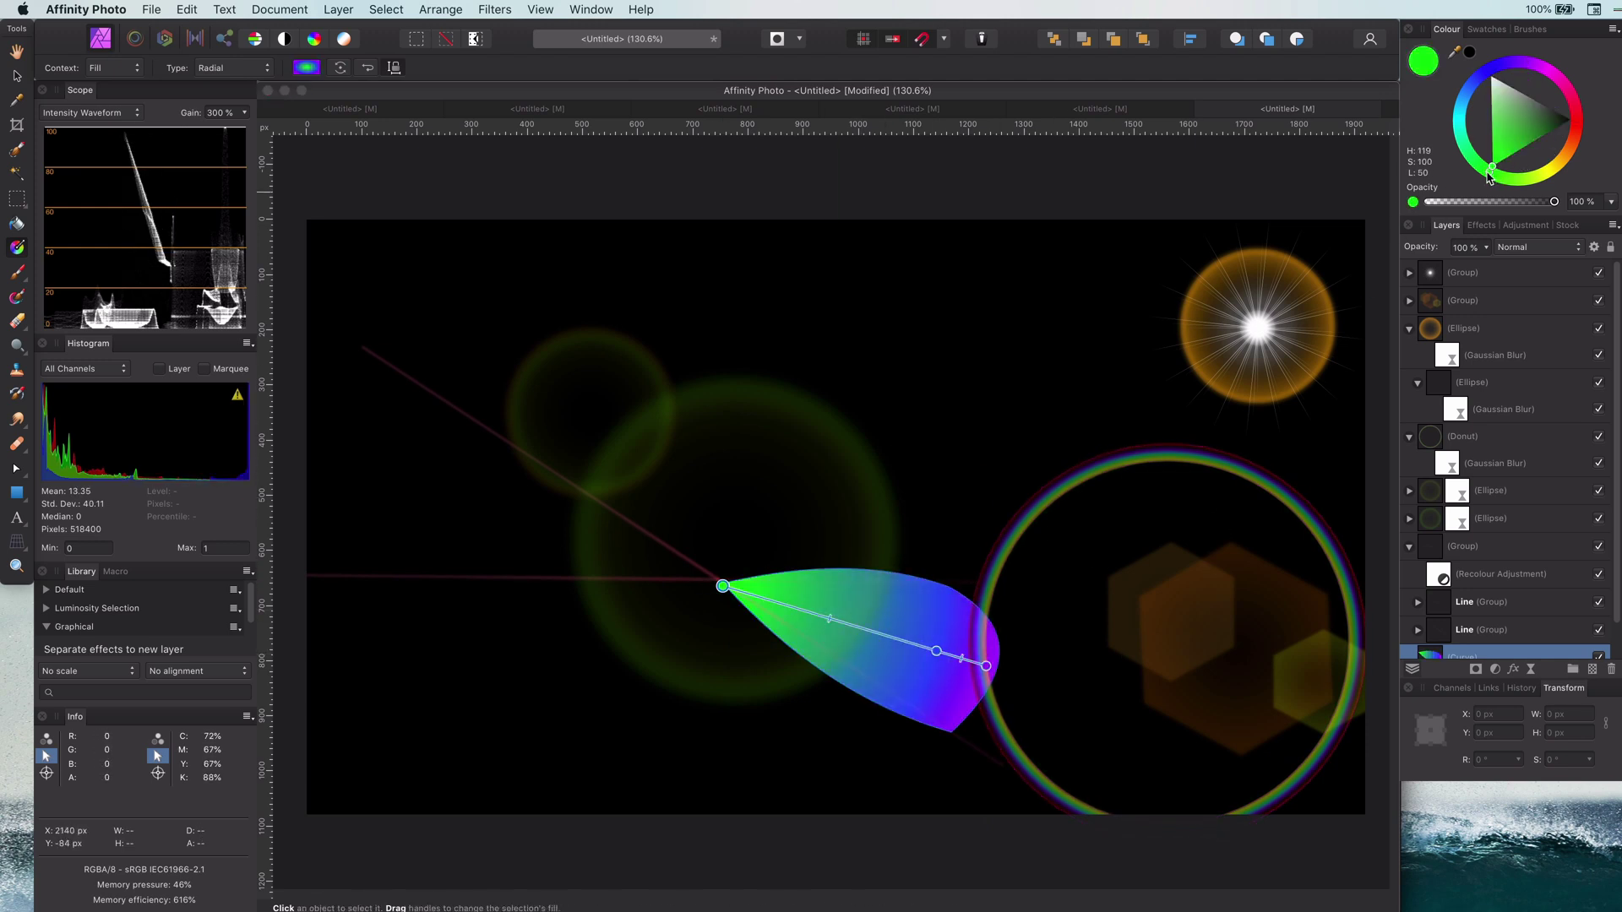
- Try a live Gaussian Blur with a radius of about 49.9 px on the petal shape
click(17, 76)
scroll(1546, 655, down, 2)
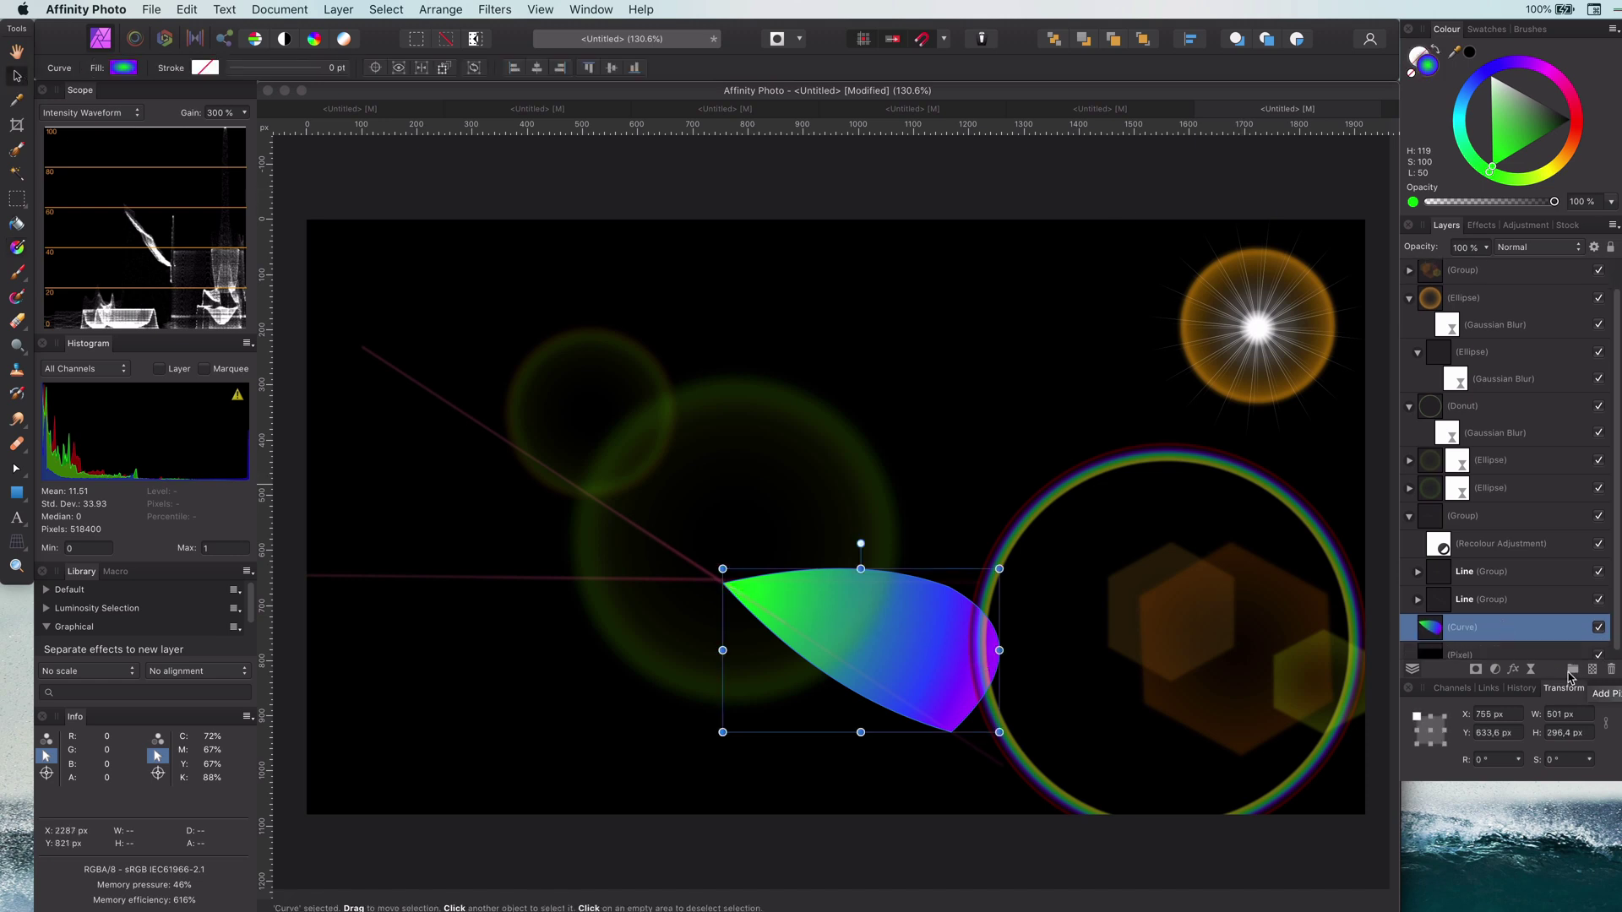
click(1531, 669)
click(1562, 679)
drag(825, 845, 880, 845)
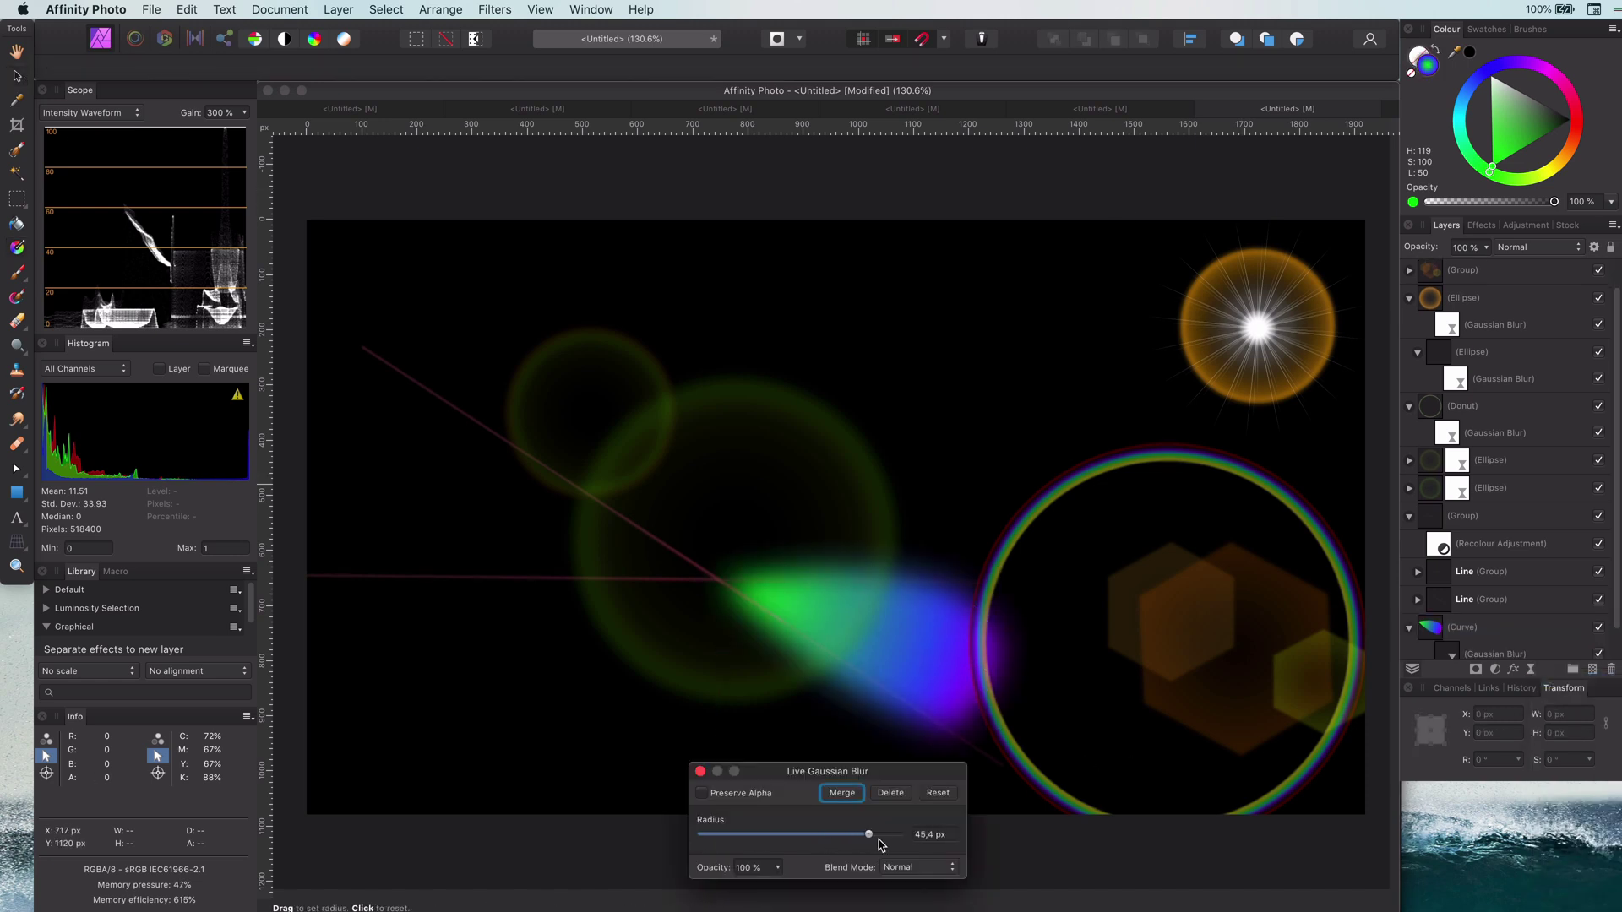
click(17, 76)
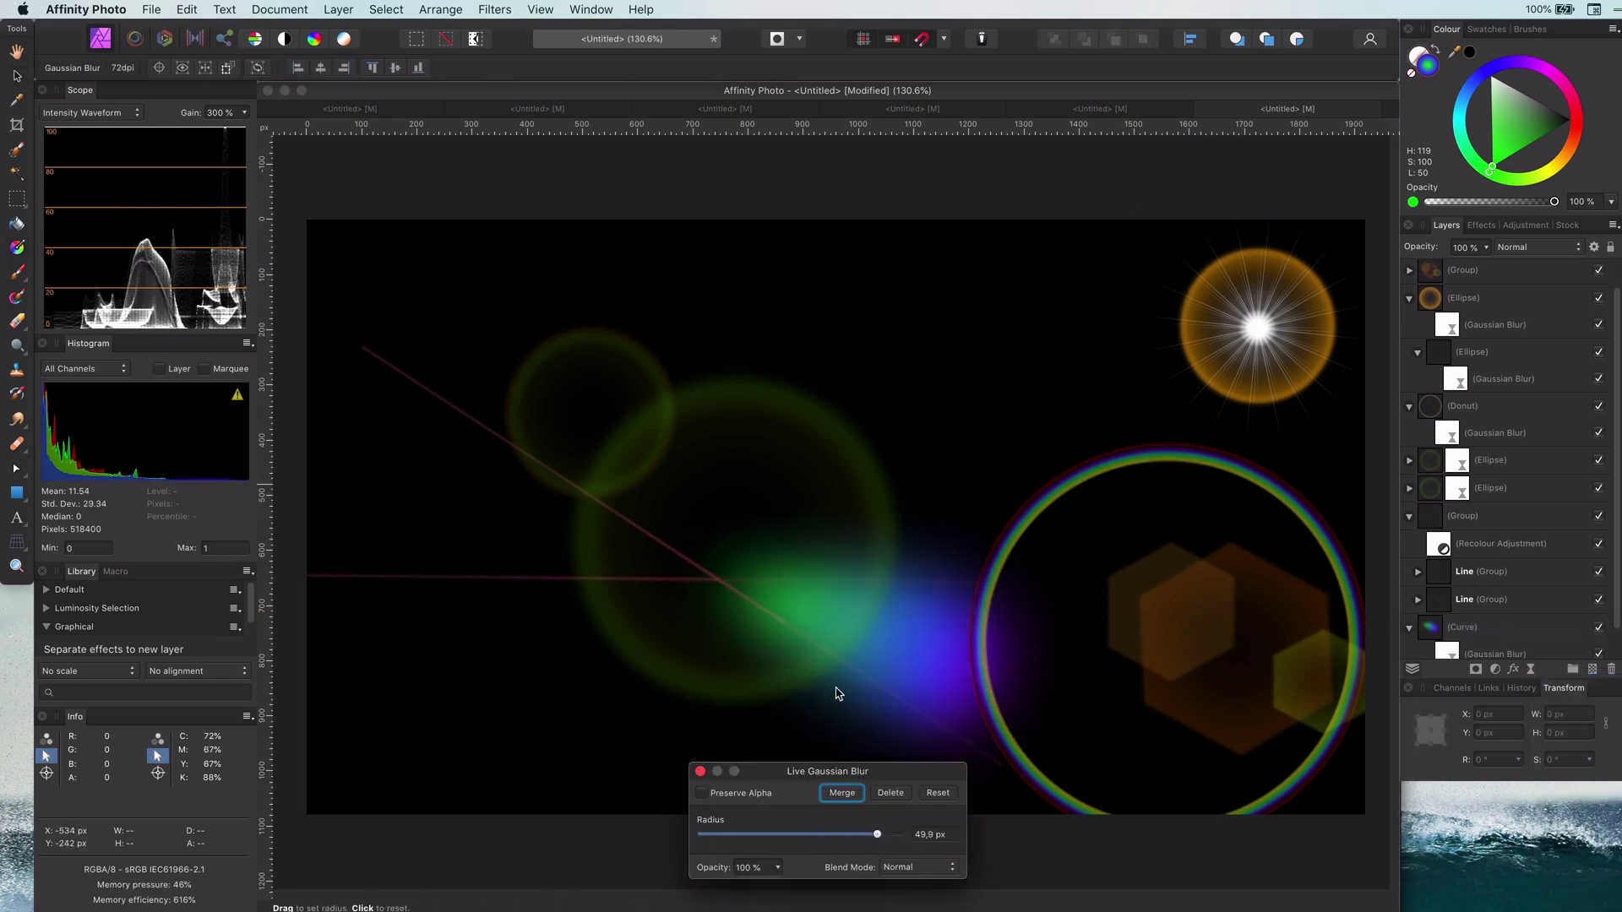
- Move the petal shape up beside the large green circle and rotate it to about 46.2°
drag(934, 682, 765, 476)
drag(934, 410, 800, 386)
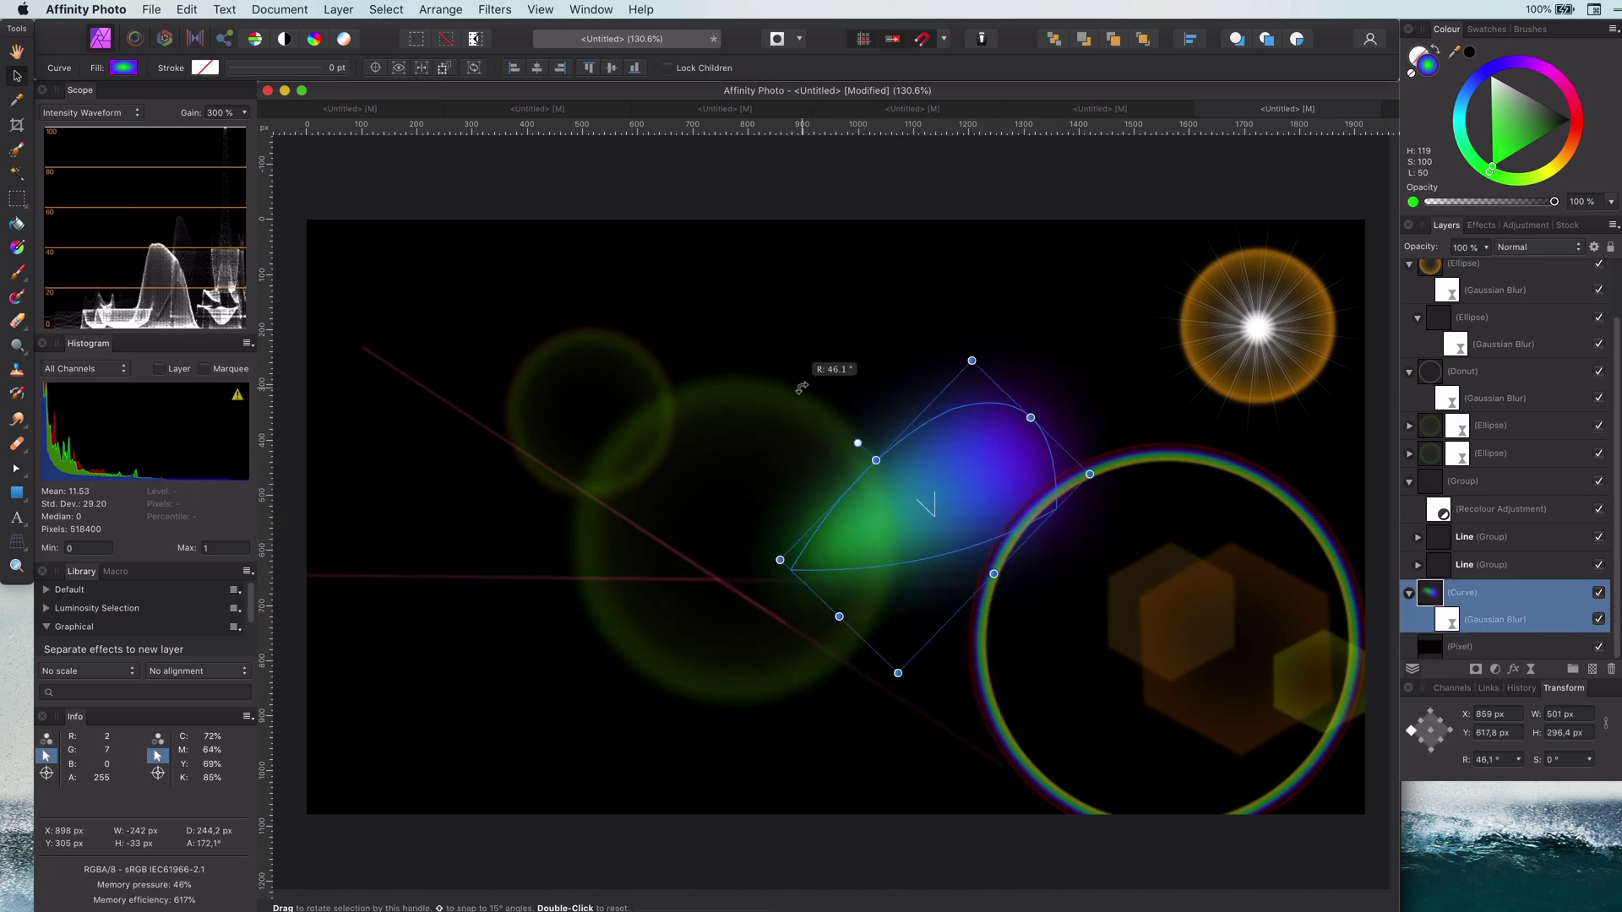
click(799, 850)
- Delete the Gaussian Blur from the petal shape
click(1493, 594)
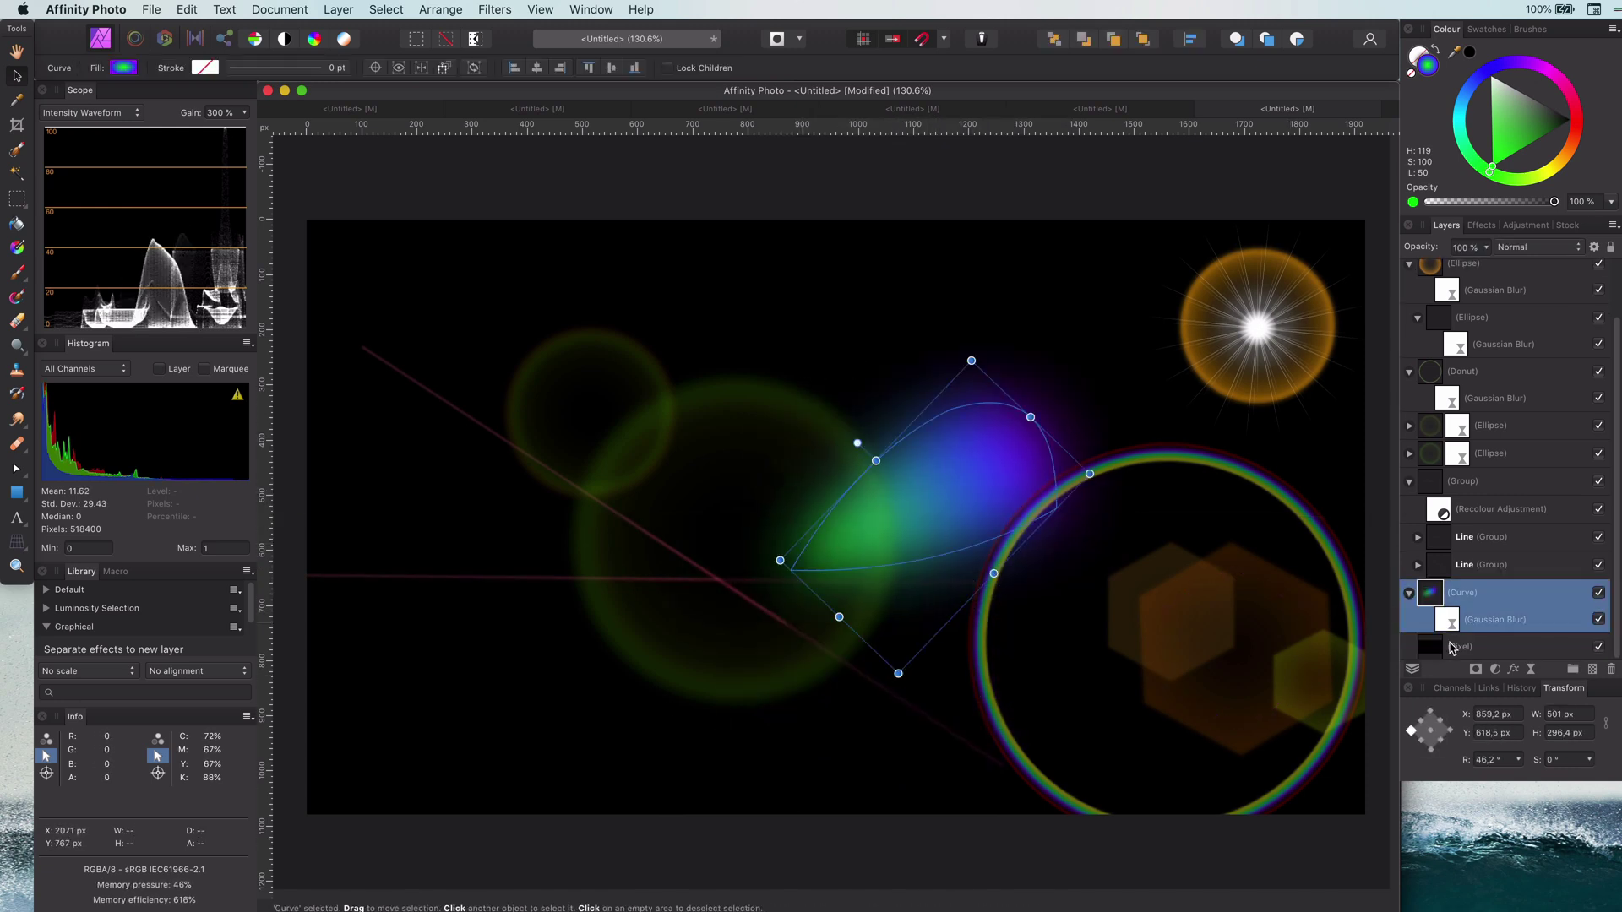
click(1512, 620)
click(1611, 669)
- Add a live Motion Blur to the petal shape with a radius of about 47 px and a rotation of 180°
click(1530, 669)
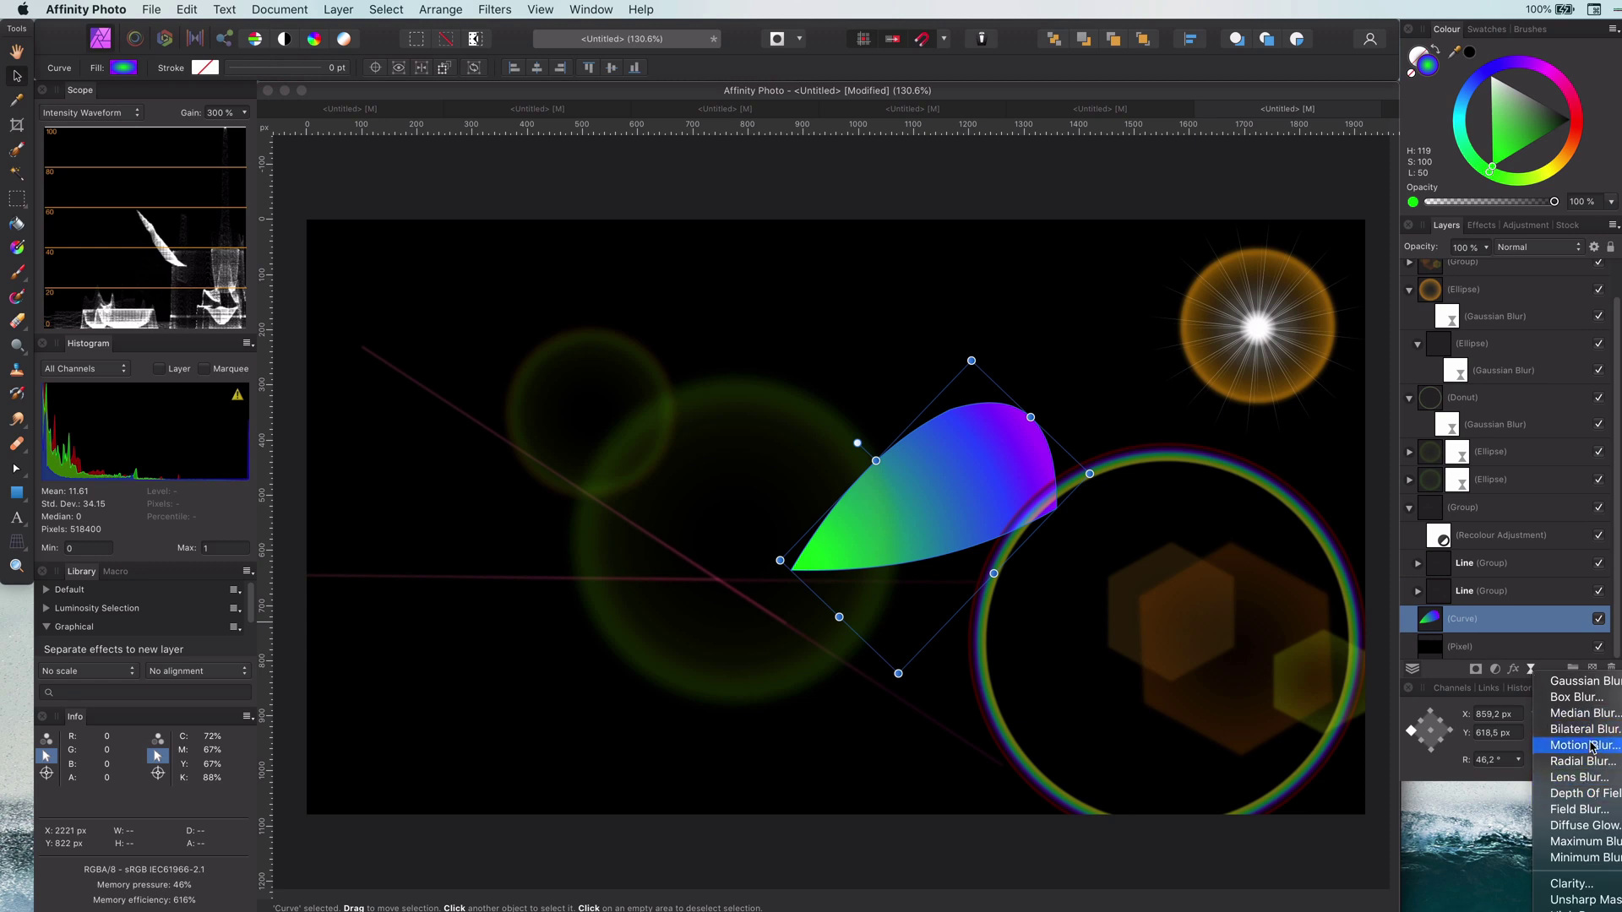
click(1581, 745)
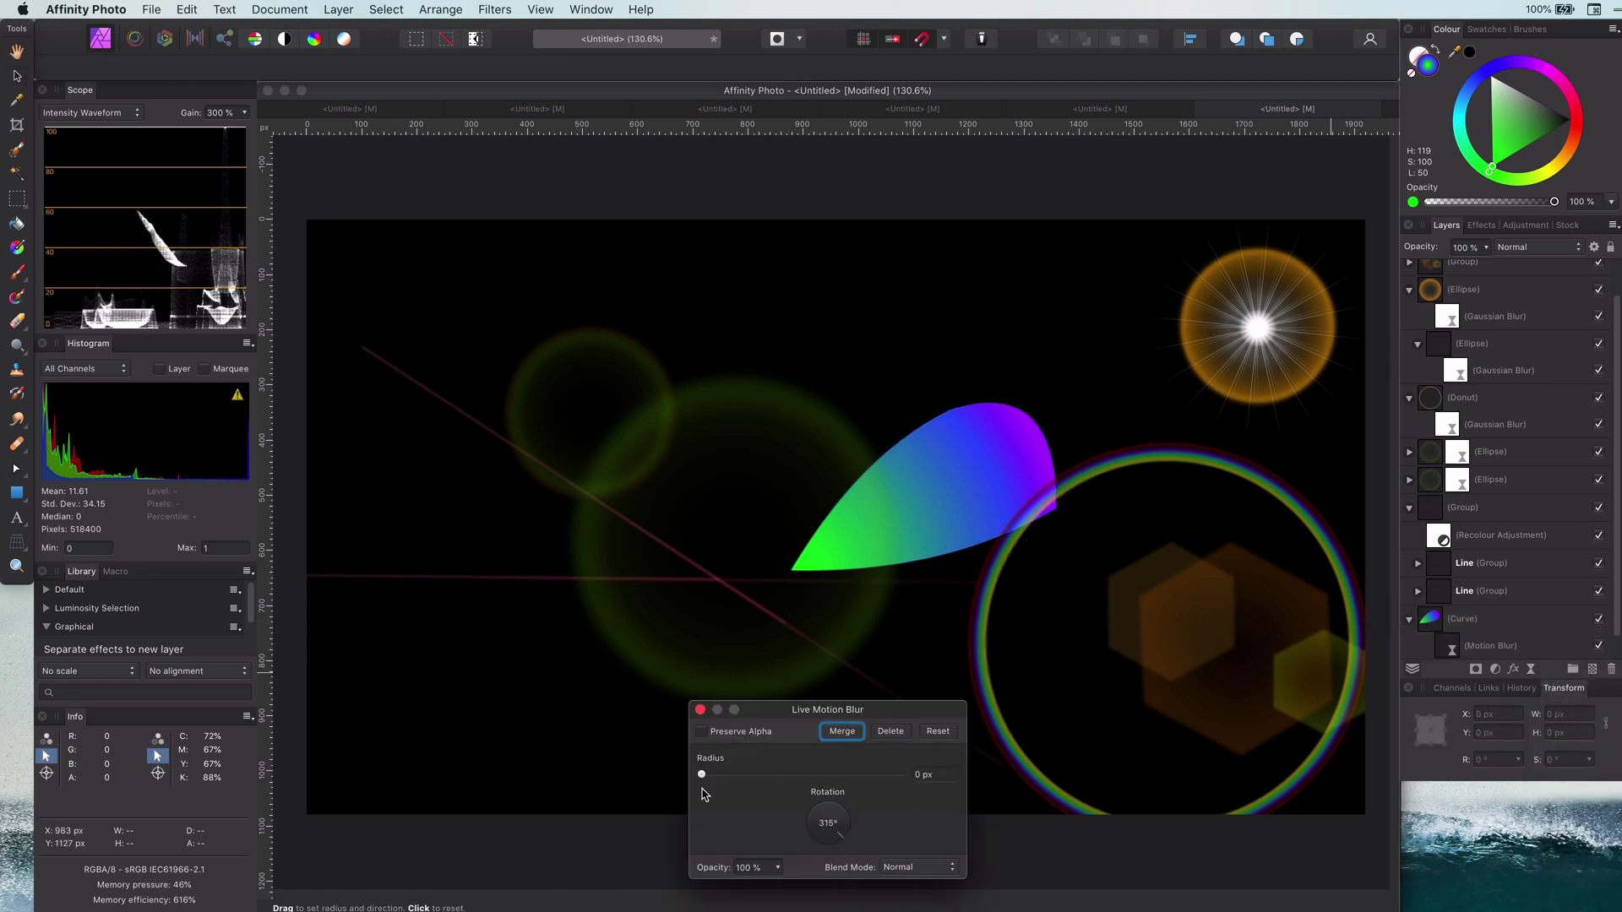
drag(702, 788, 891, 783)
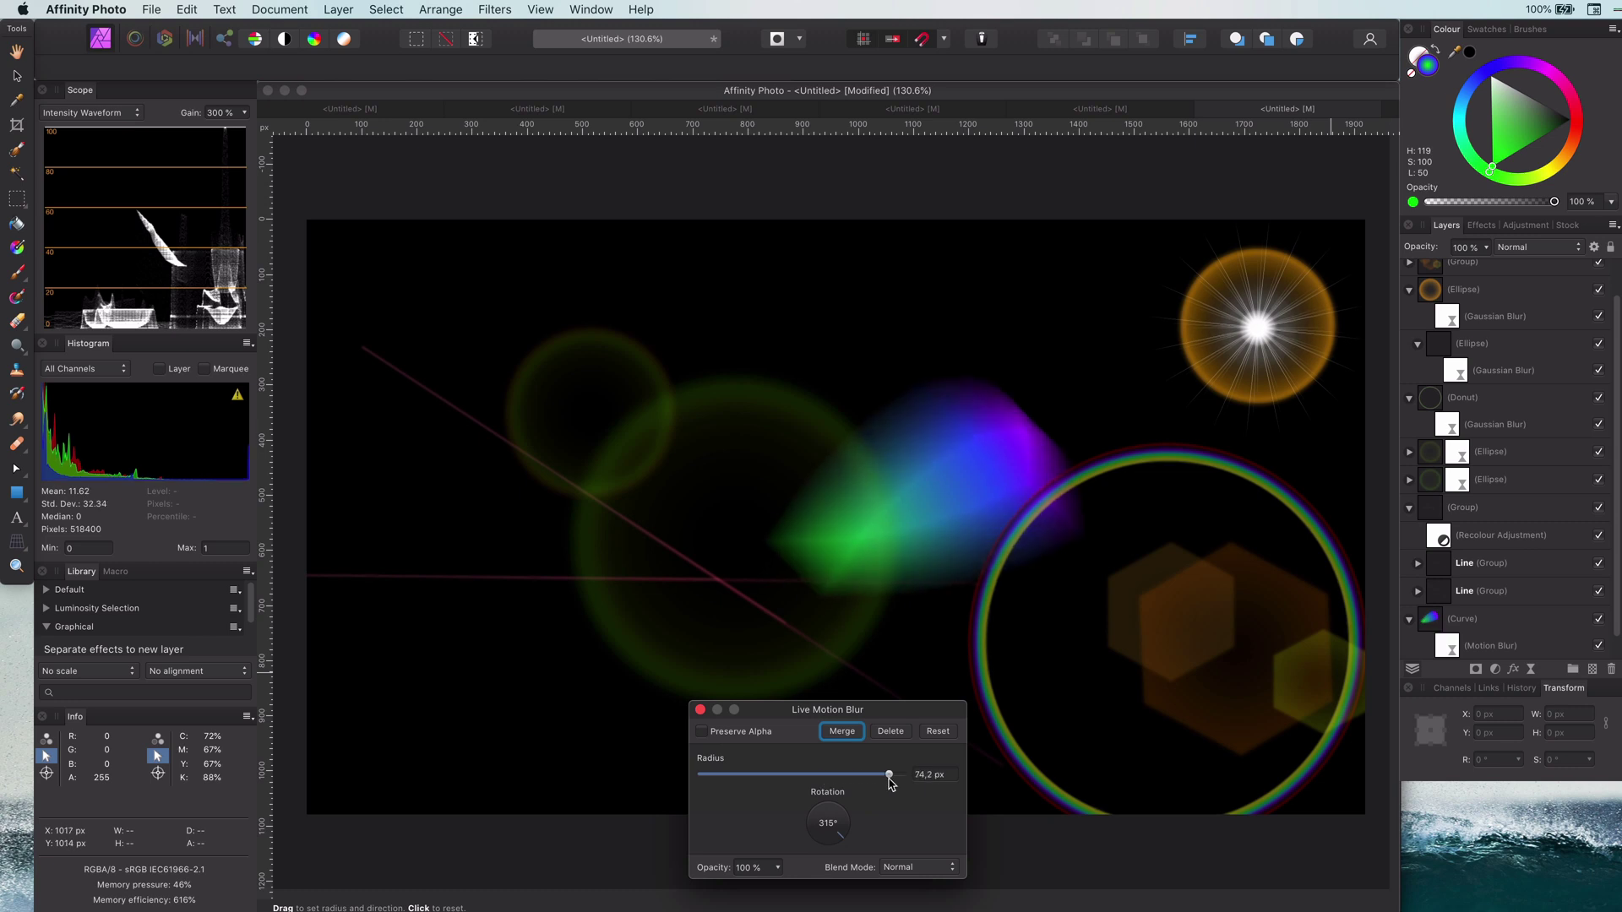
mouse_move(856, 867)
mouse_down()
mouse_move(856, 819)
mouse_move(806, 882)
mouse_move(731, 822)
mouse_up()
drag(825, 775, 870, 775)
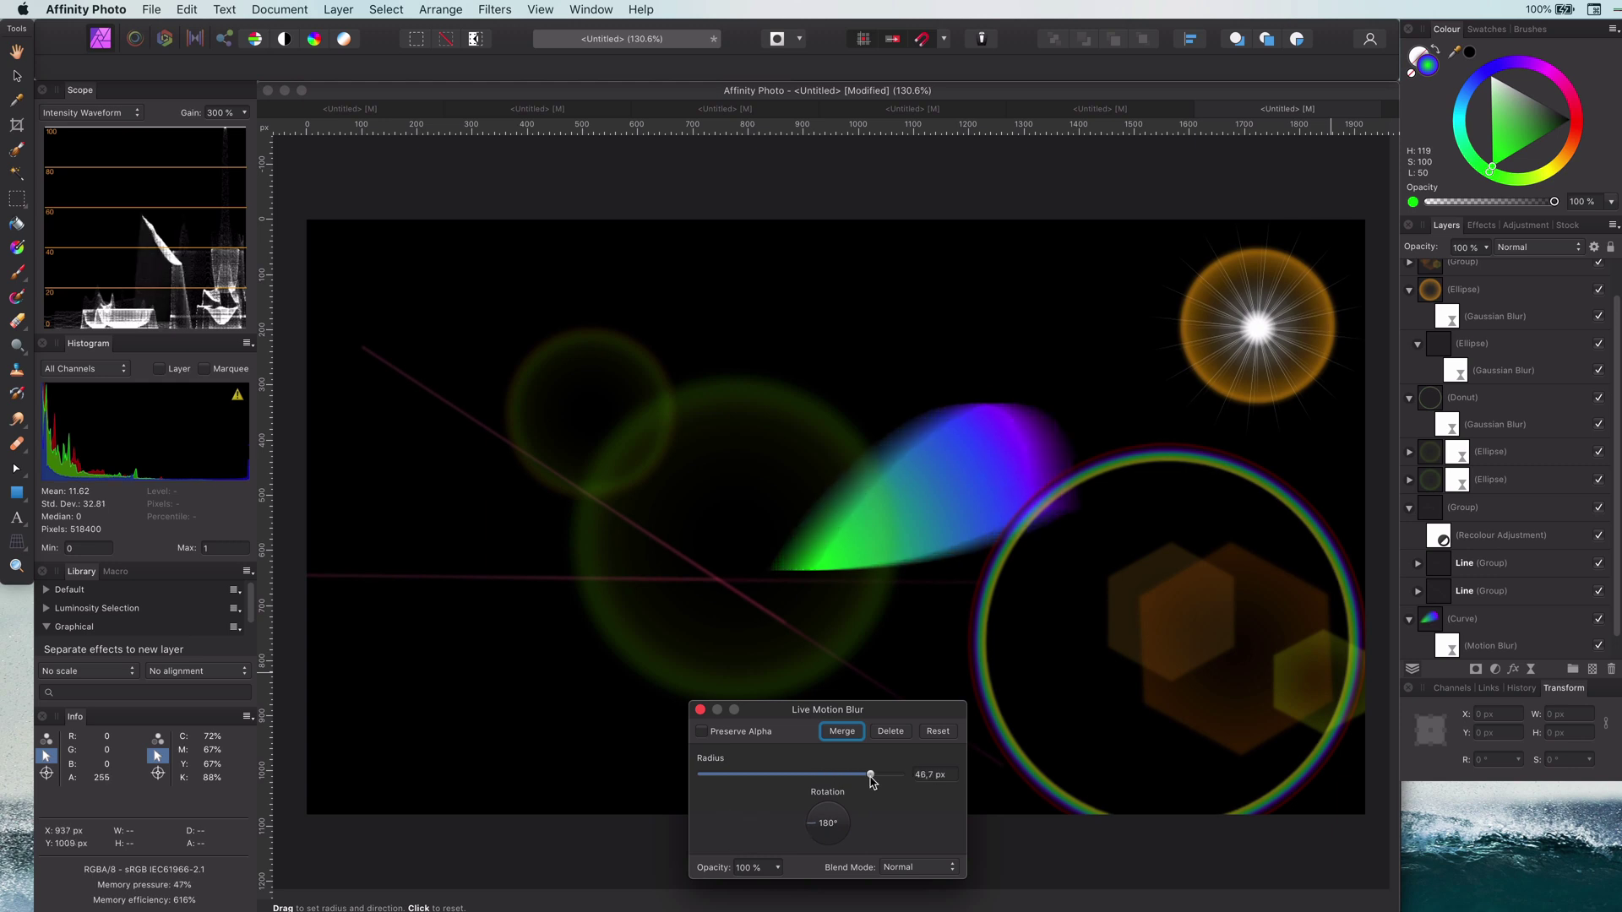
click(700, 711)
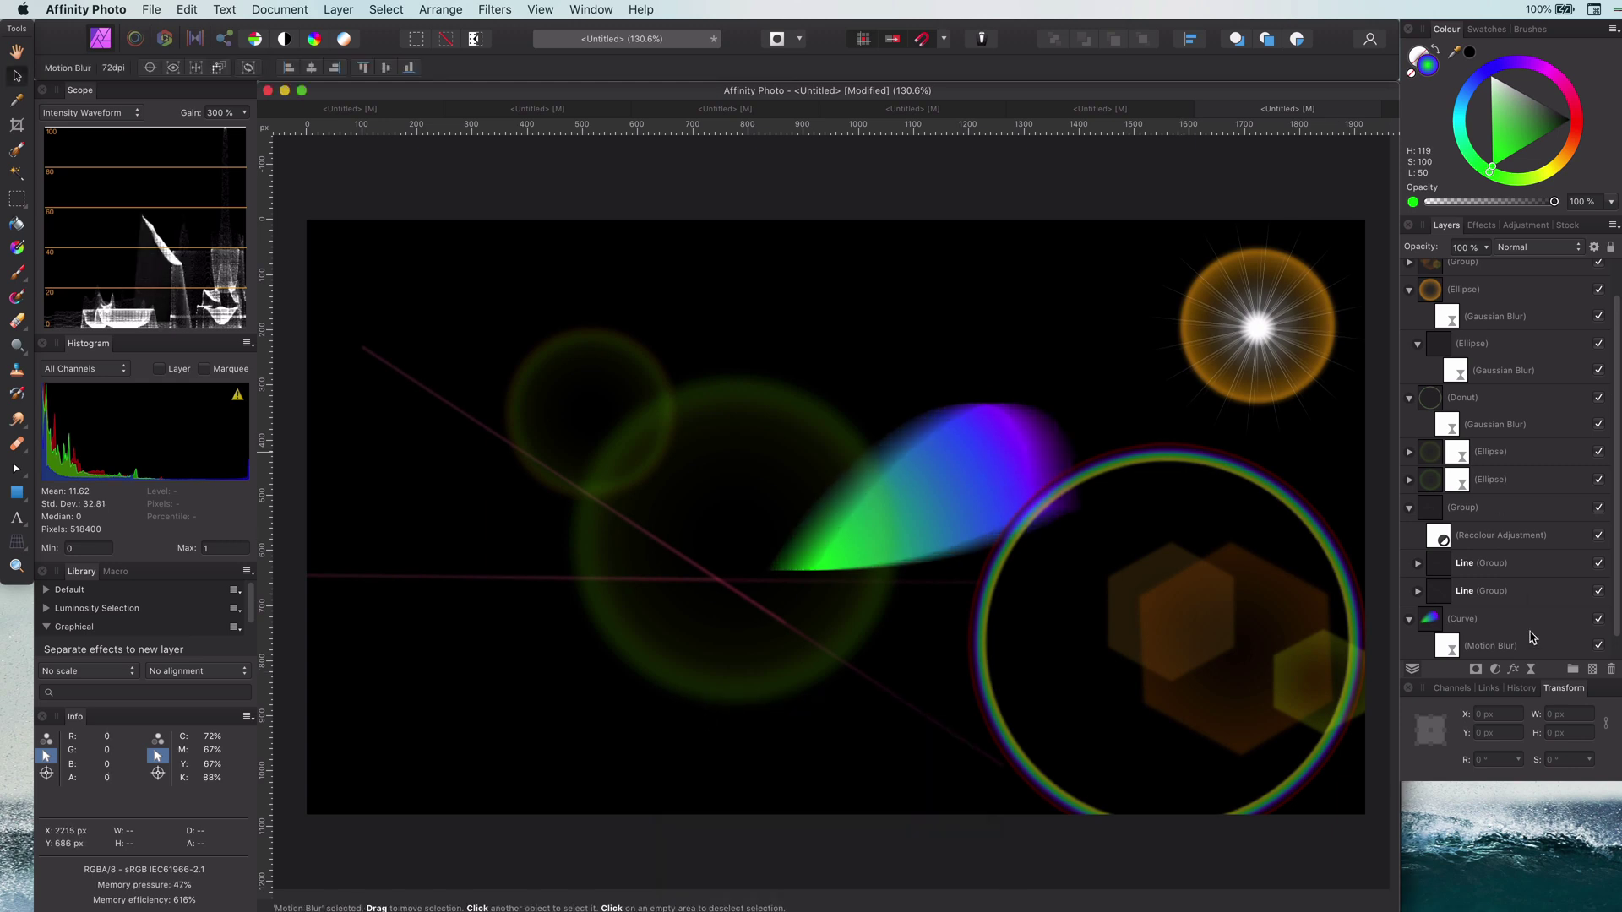
- Lower the petal's opacity to 36 % and place it below the starburst, rotated so its green tip meets the starburst's centre
click(1411, 621)
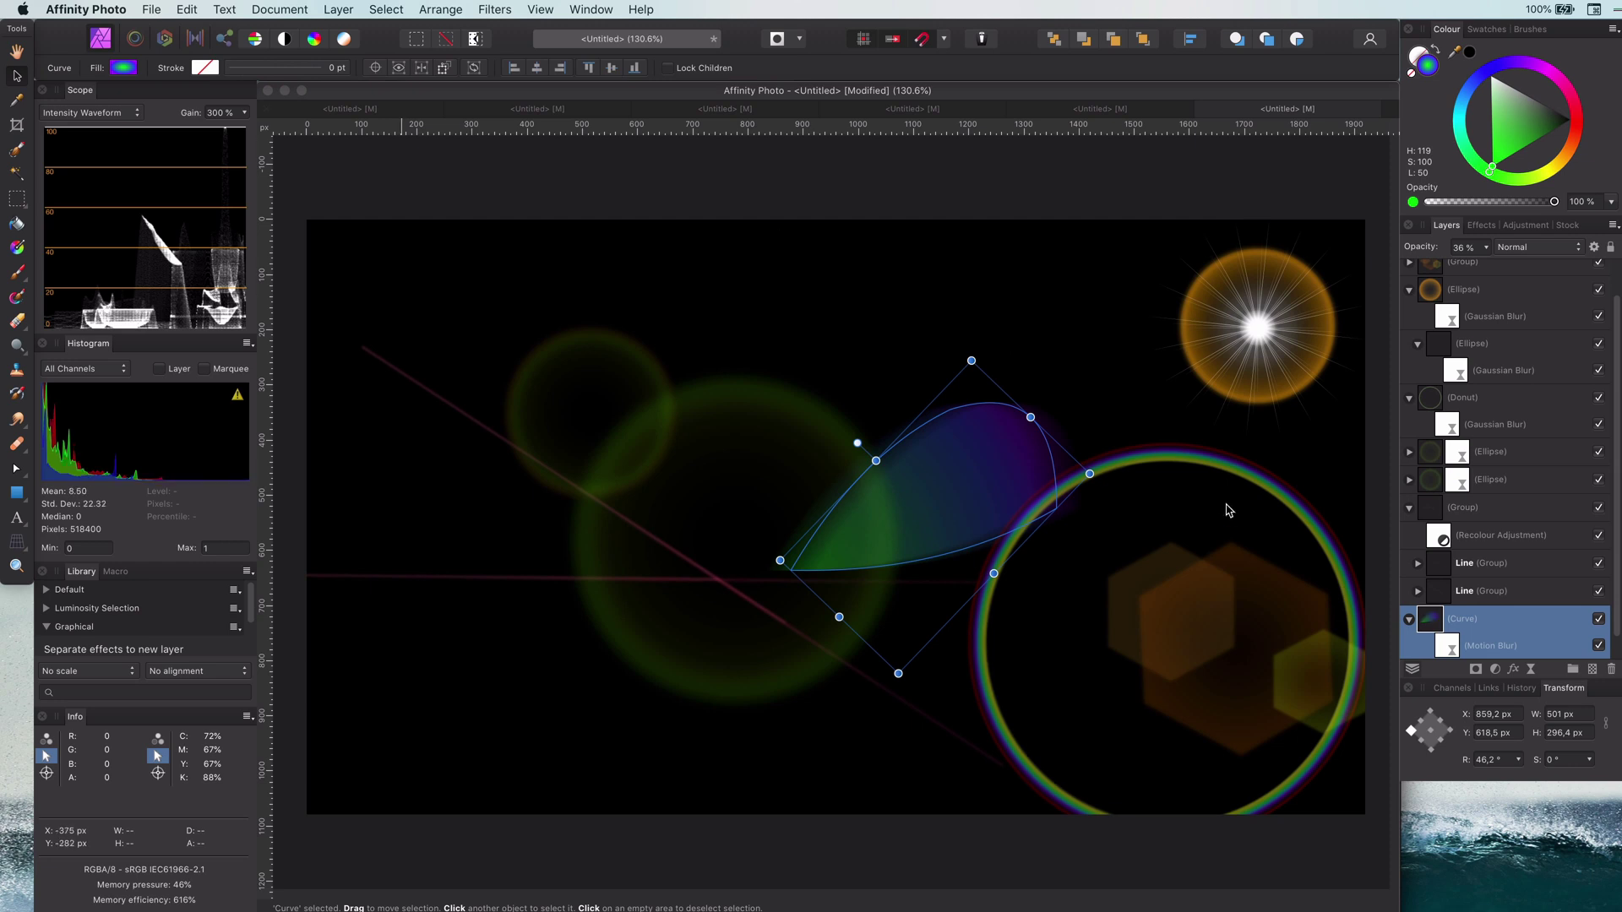
drag(954, 512, 1219, 365)
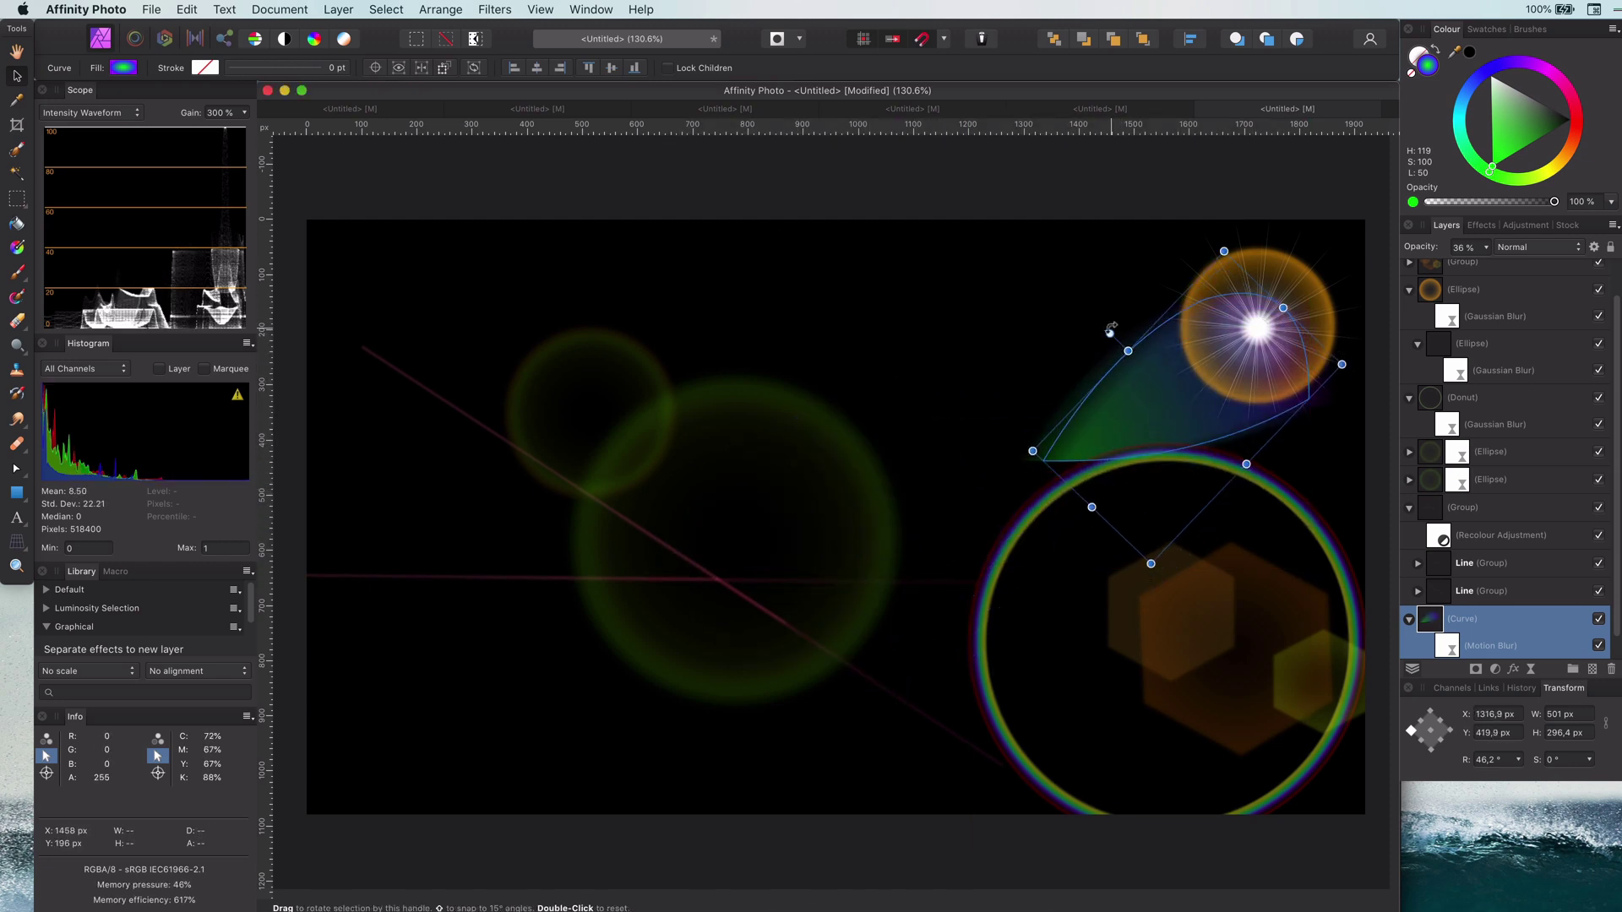
drag(1112, 330, 1307, 424)
drag(1142, 500, 1142, 542)
click(1074, 253)
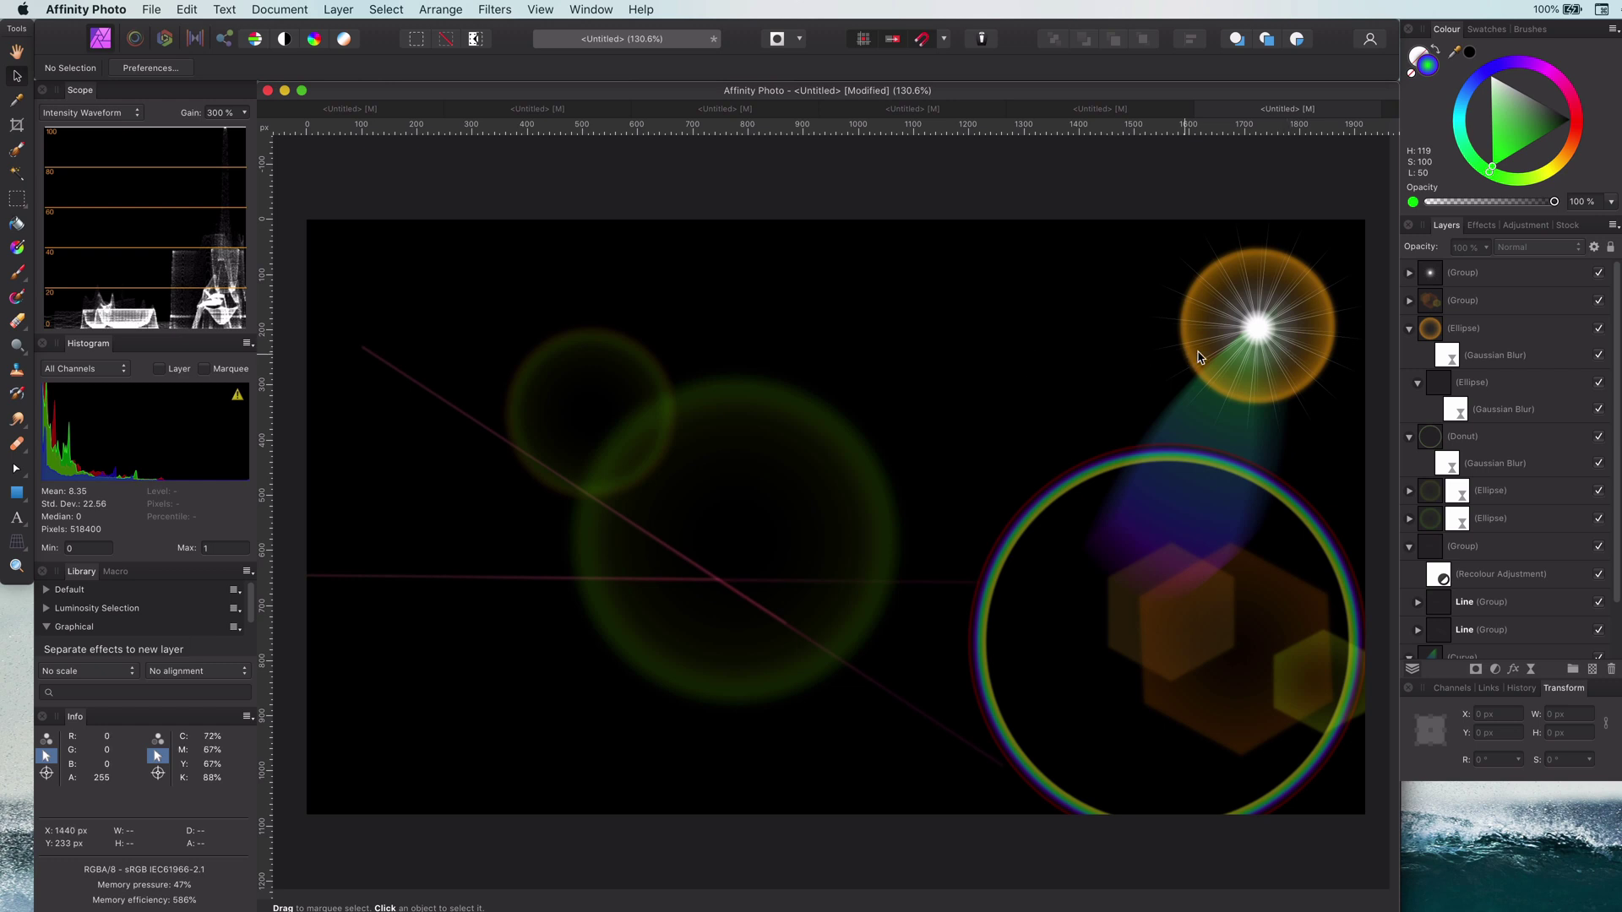
- Try to greatly enlarge the faintest glow ellipse inside the starburst's group and adjust its opacity
click(1299, 329)
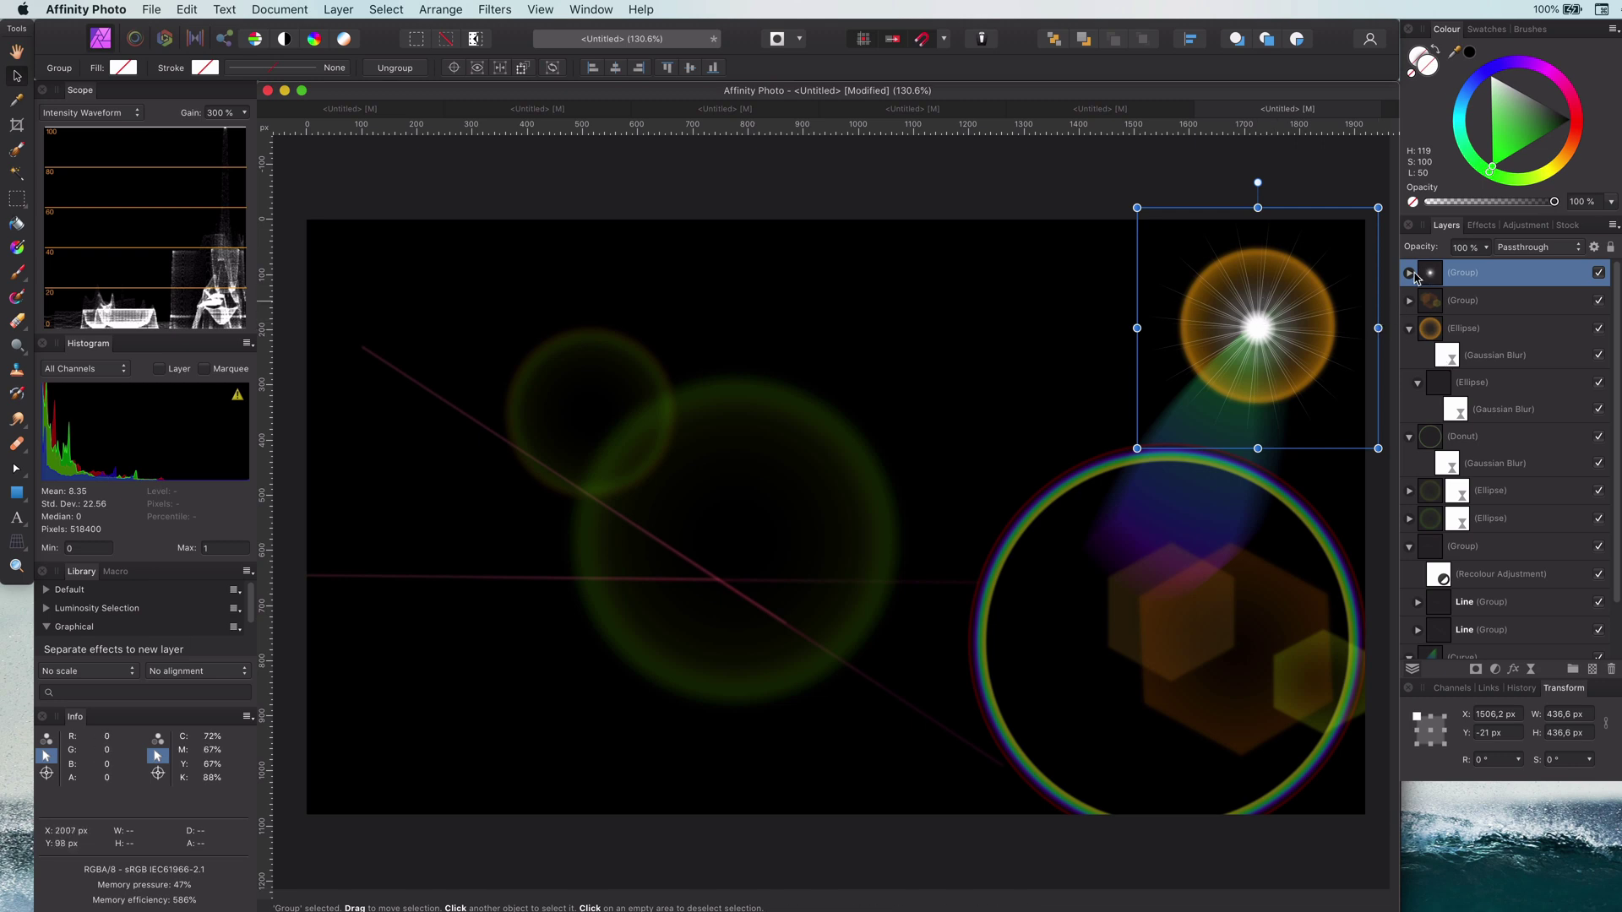
click(1408, 329)
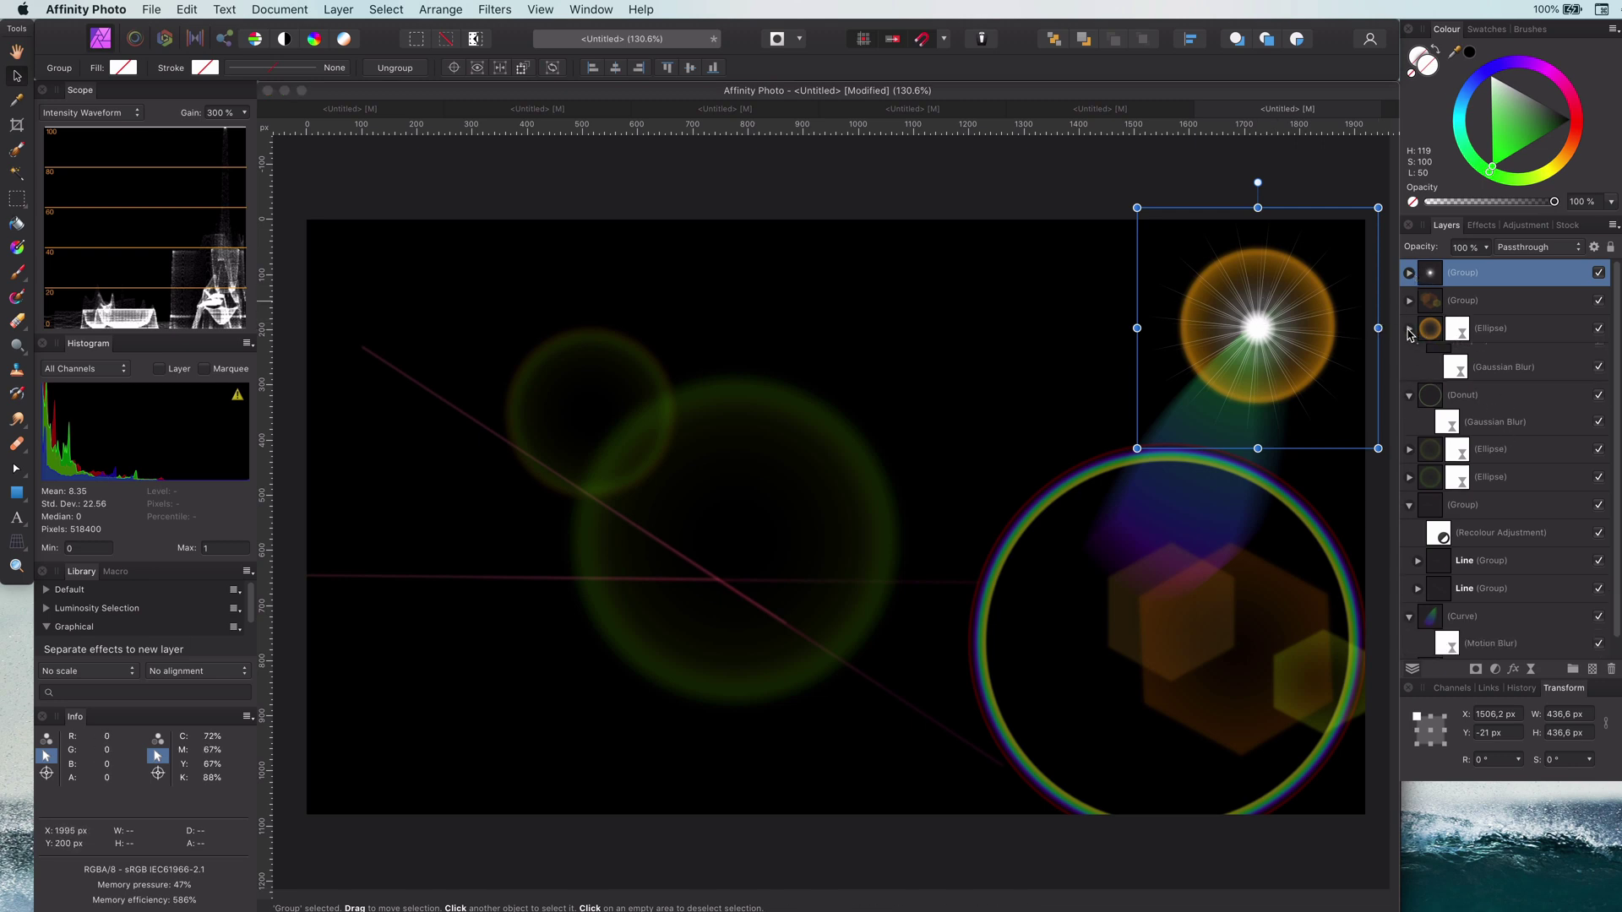
click(1409, 273)
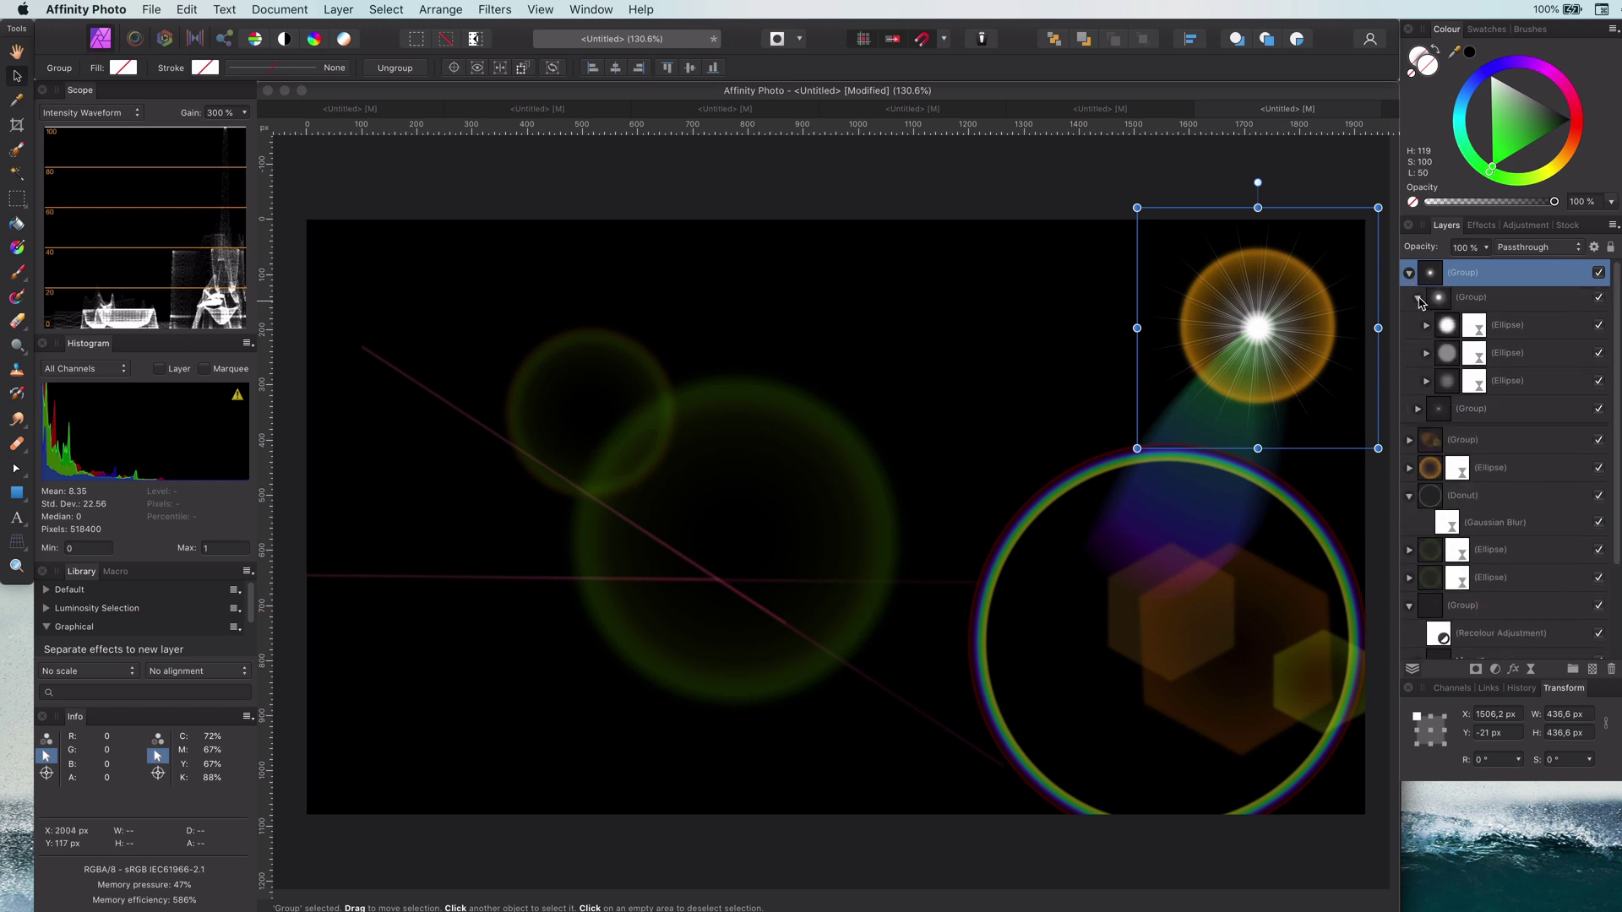
click(1447, 386)
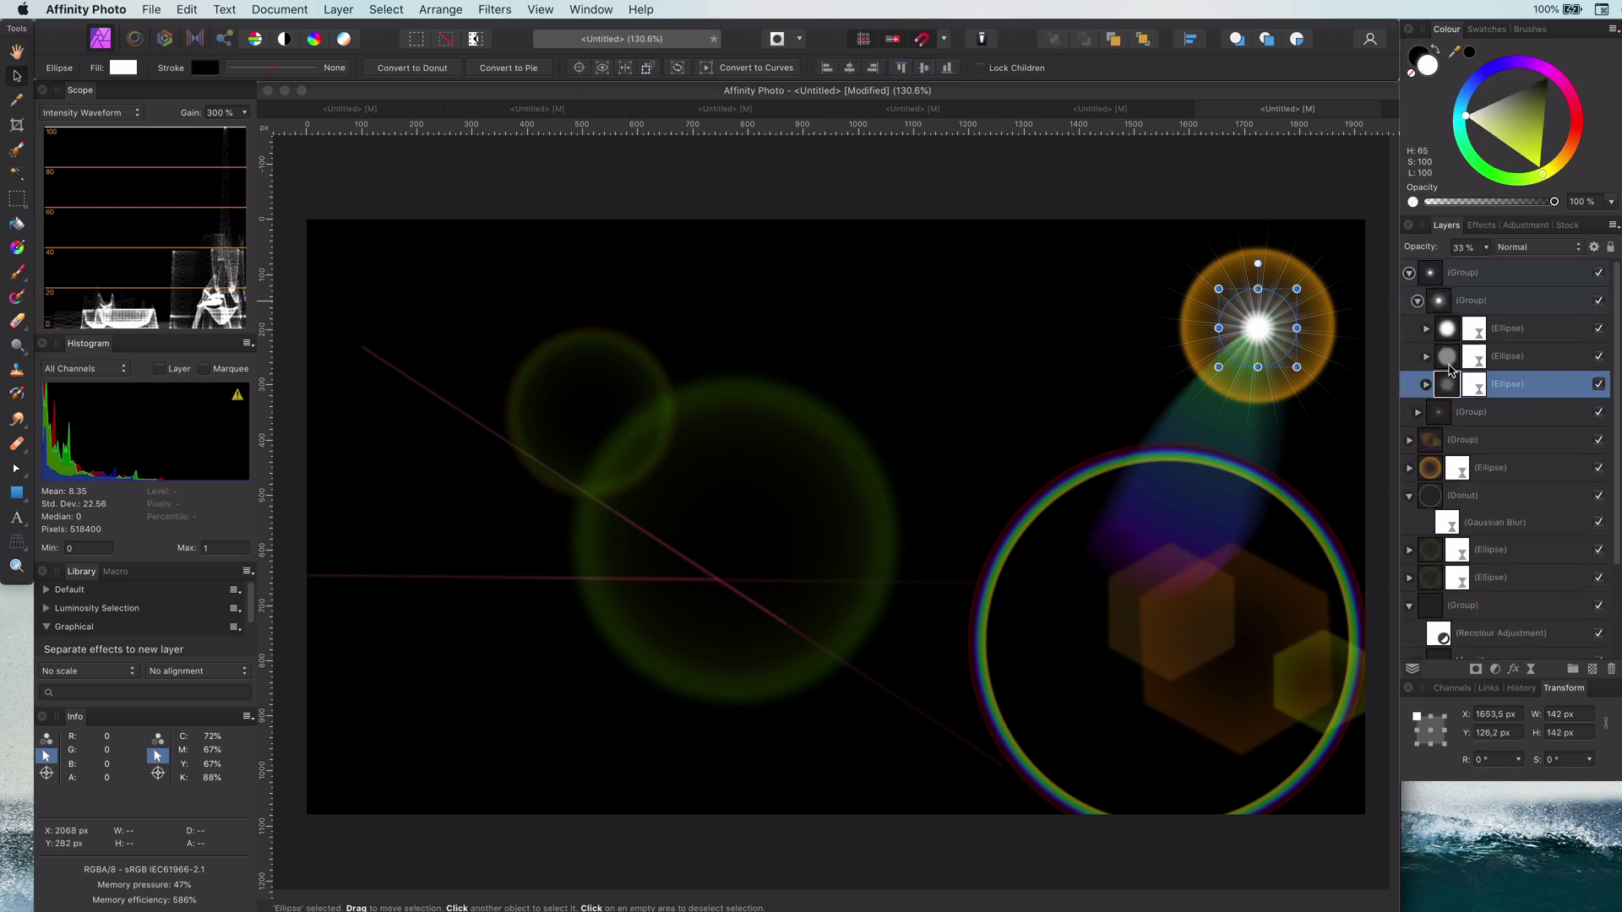
click(1447, 359)
click(1447, 330)
click(1453, 386)
drag(1218, 367, 985, 599)
drag(1424, 255, 1463, 254)
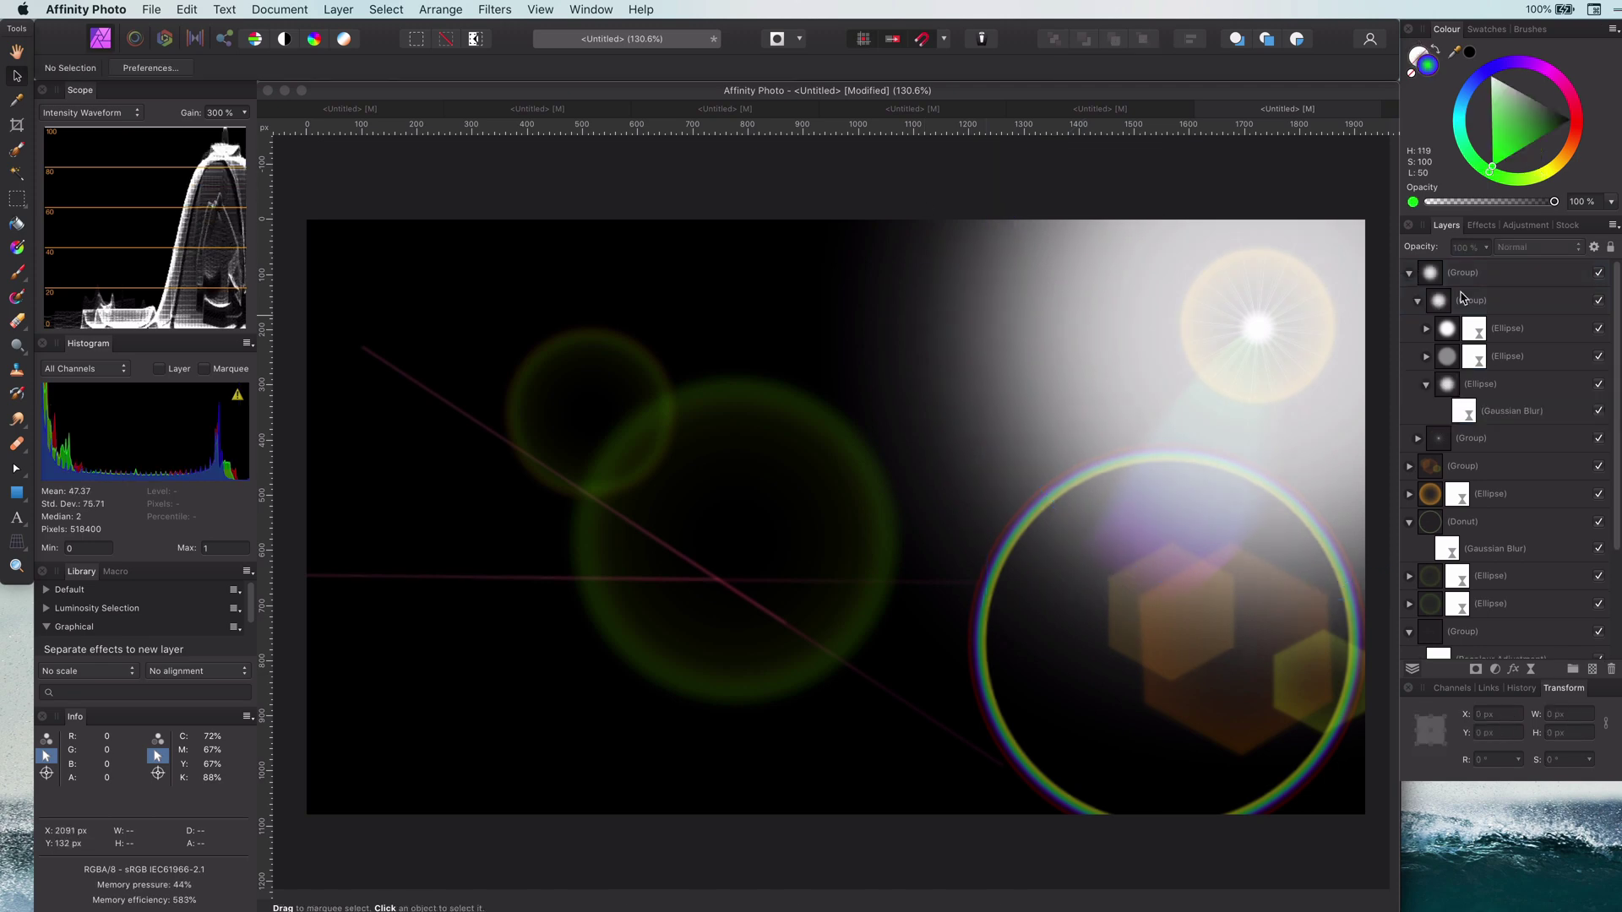
- Undo the enlargement and opacity change of the starburst's glow ellipse
key(super+z)
key(super+z)
key(super+z)
key(super+z)
key(super+z)
key(super+z)
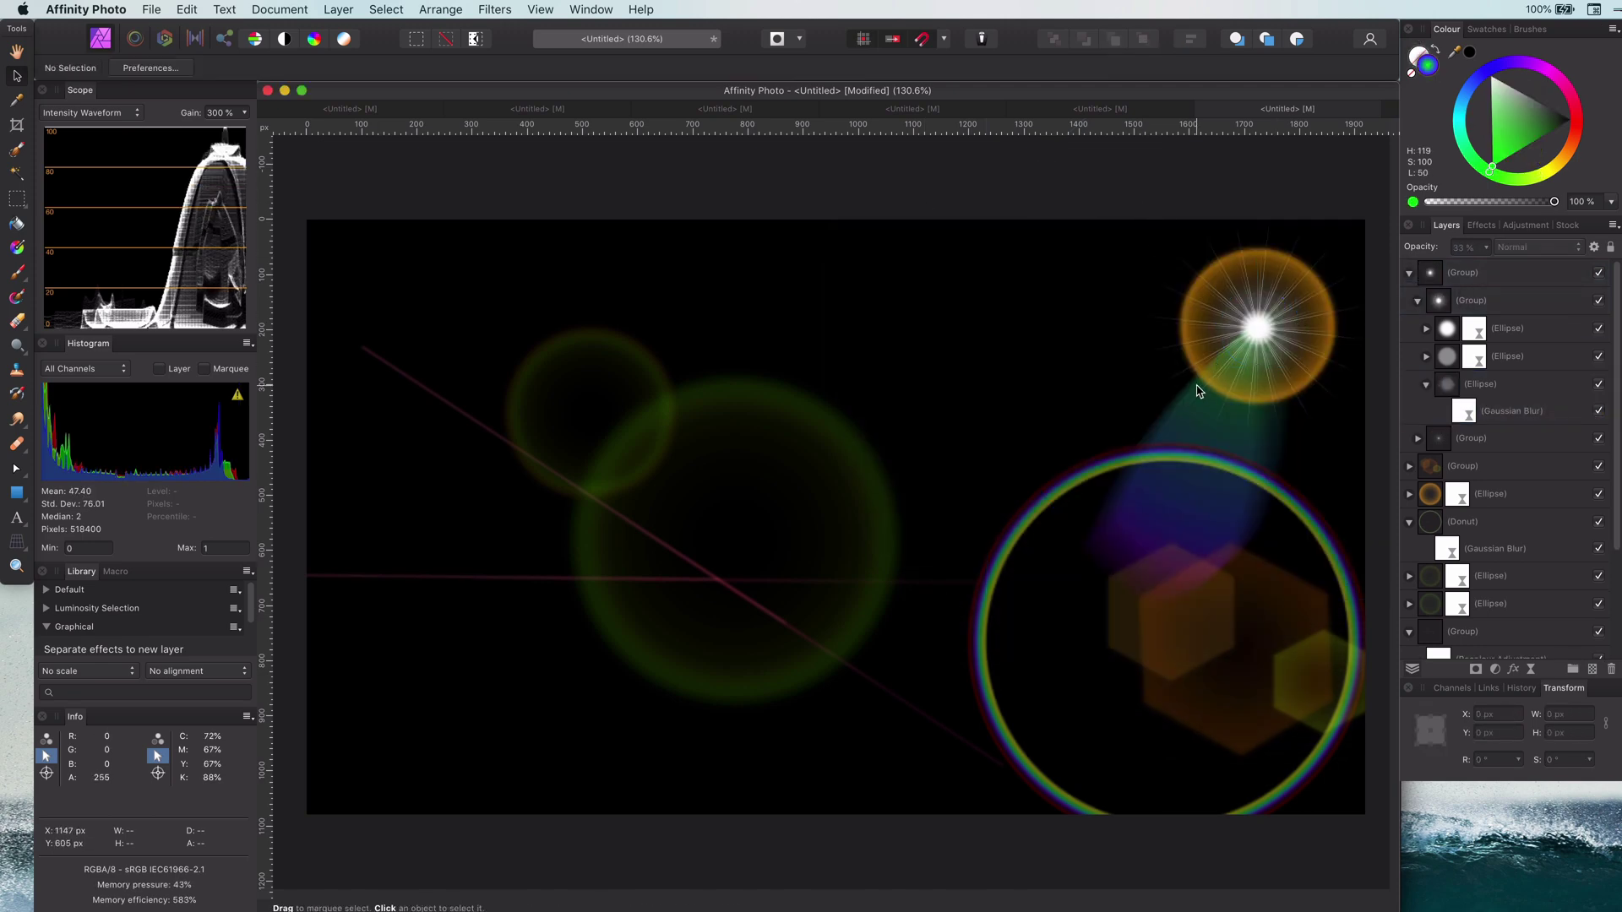
- Move the orange ring off the starburst to the upper edge of the rainbow ring
drag(1198, 390, 887, 602)
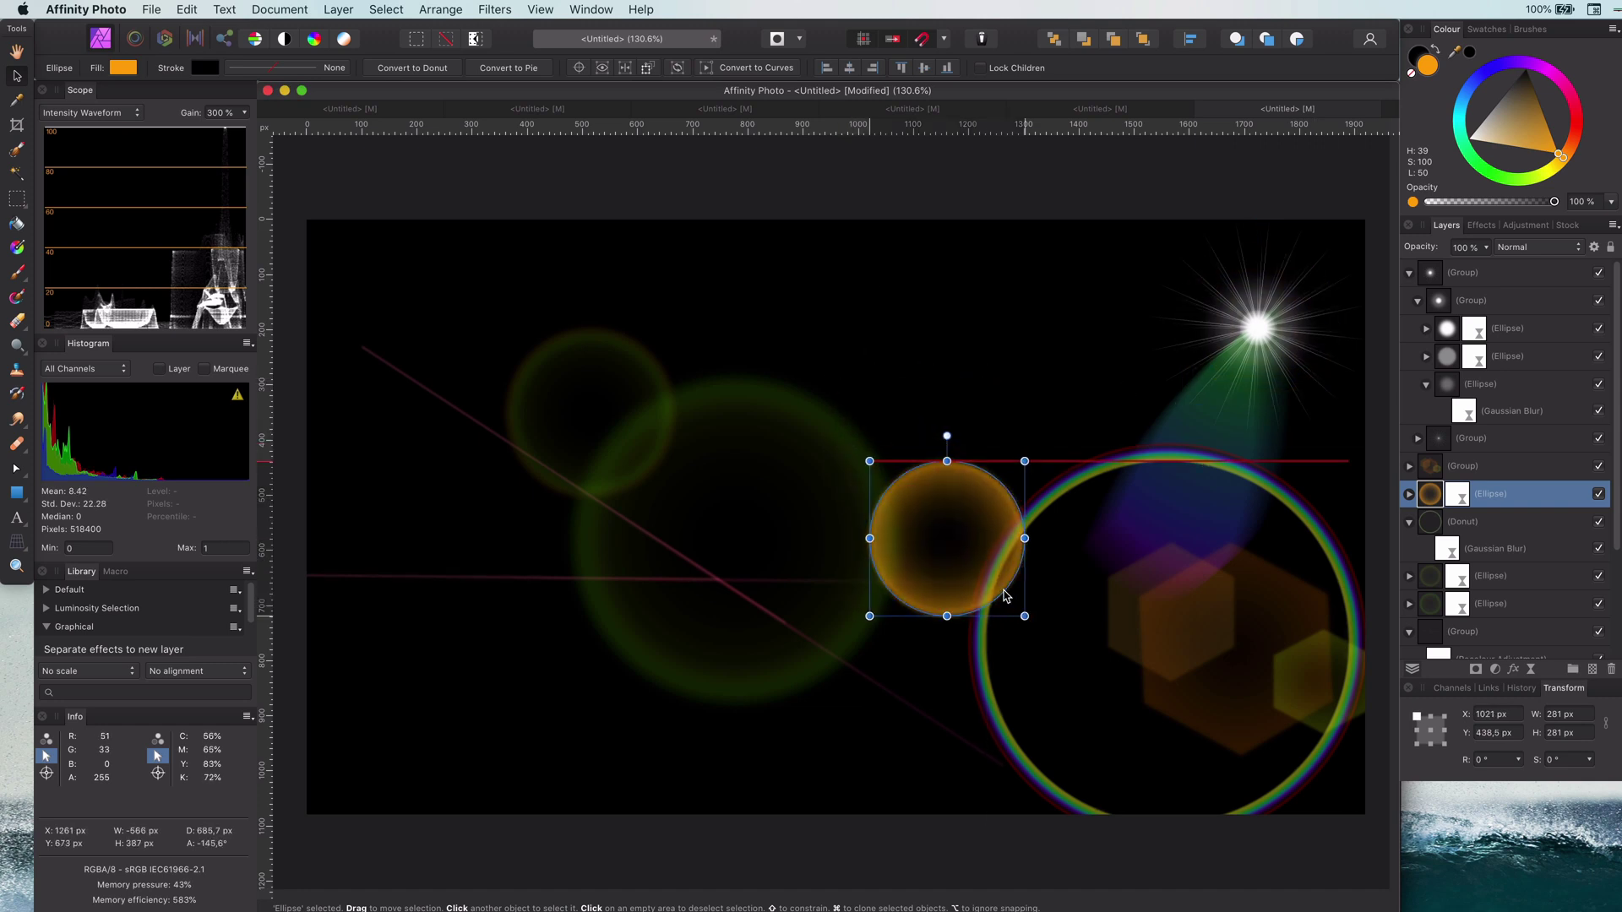
drag(1003, 595, 1164, 507)
click(1251, 206)
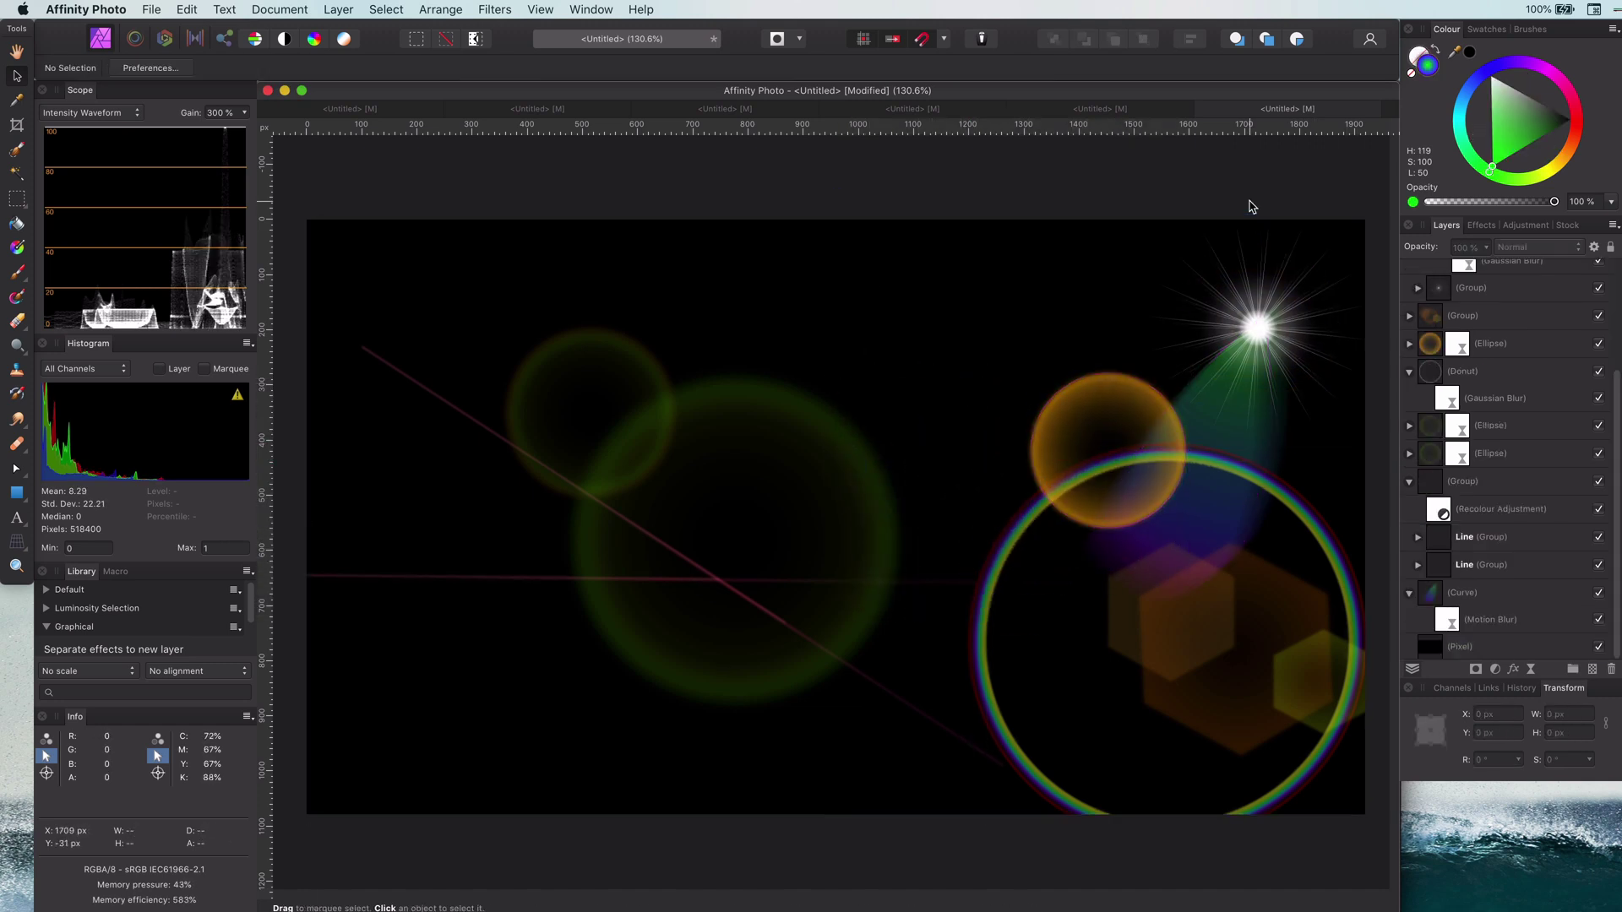
- Merge all visible flare layers into a new pixel layer above the starburst's group
scroll(1474, 302, up, 4)
right_click(1474, 272)
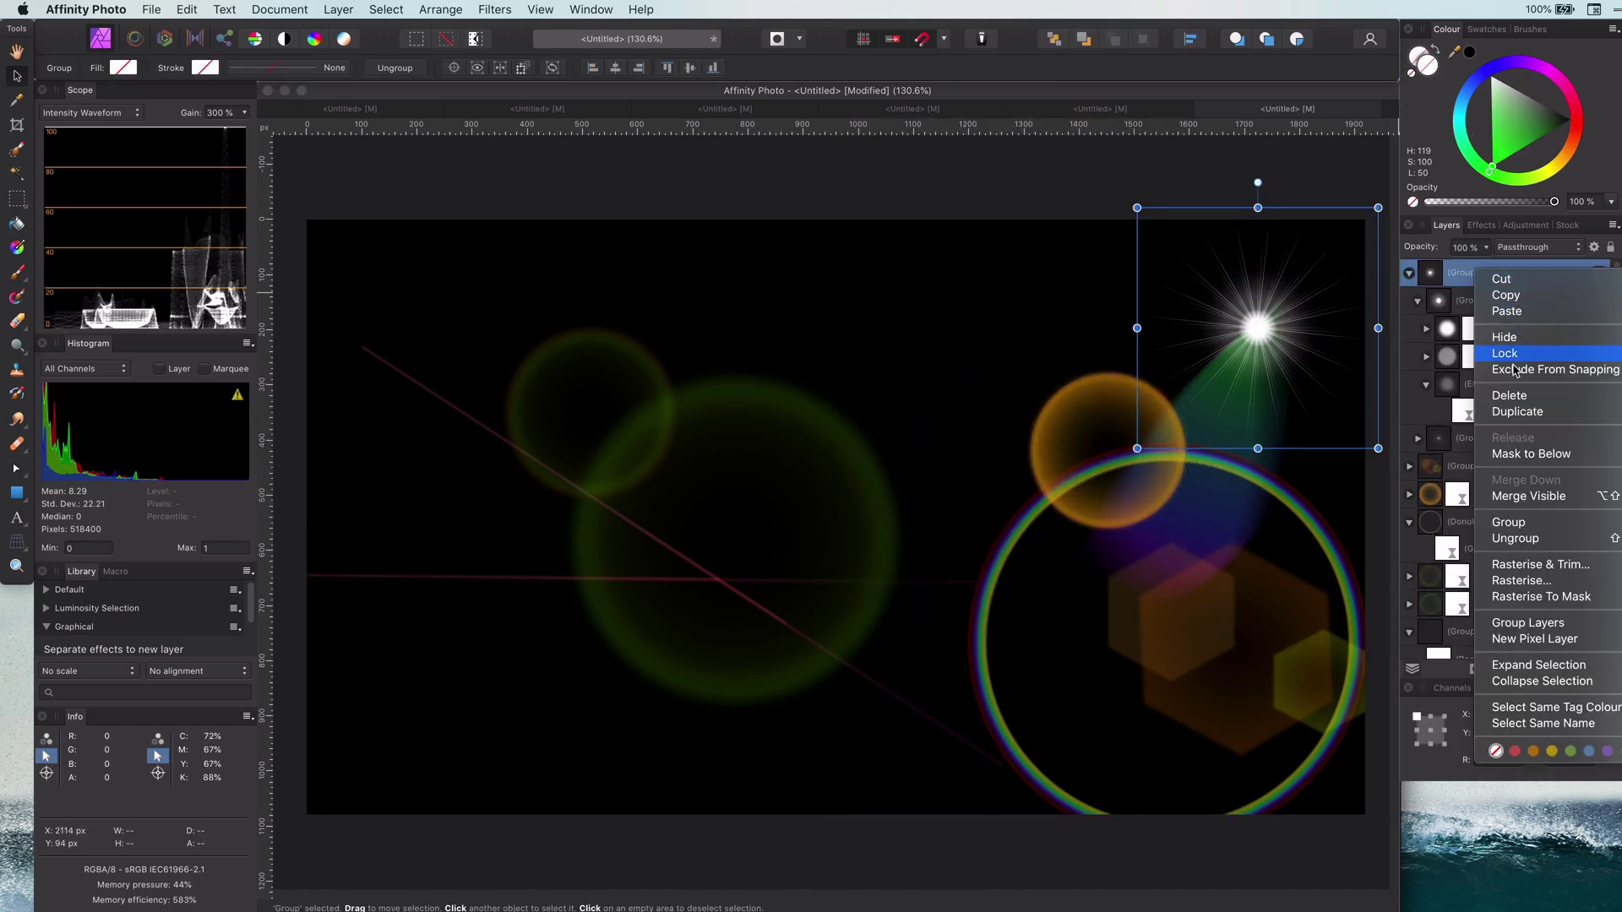
click(1530, 638)
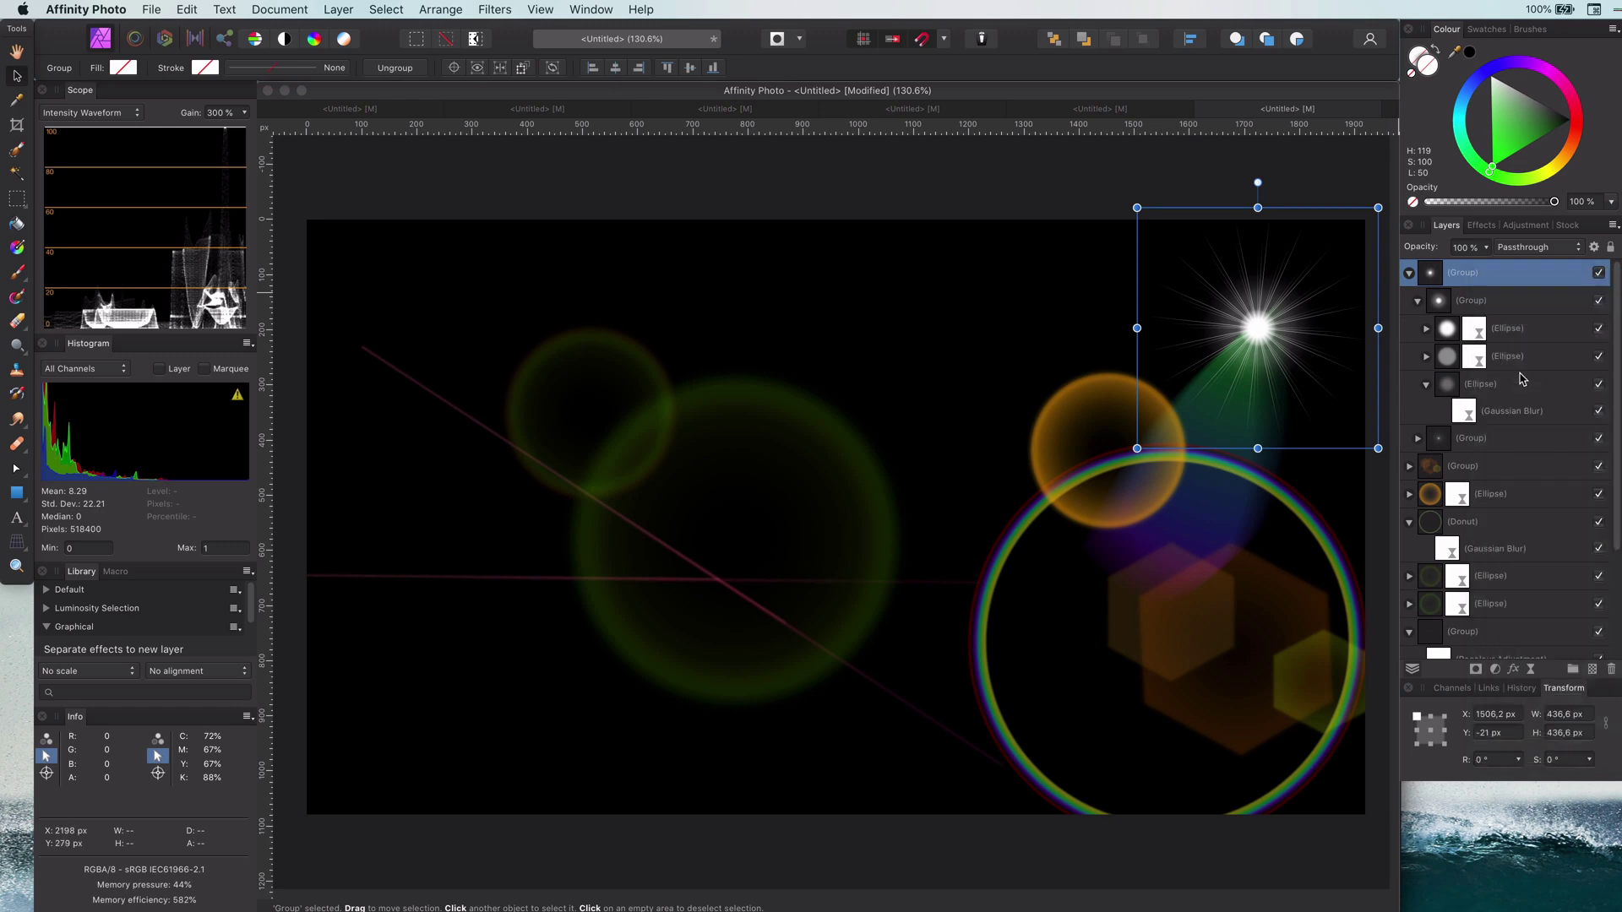
right_click(1447, 273)
click(1478, 300)
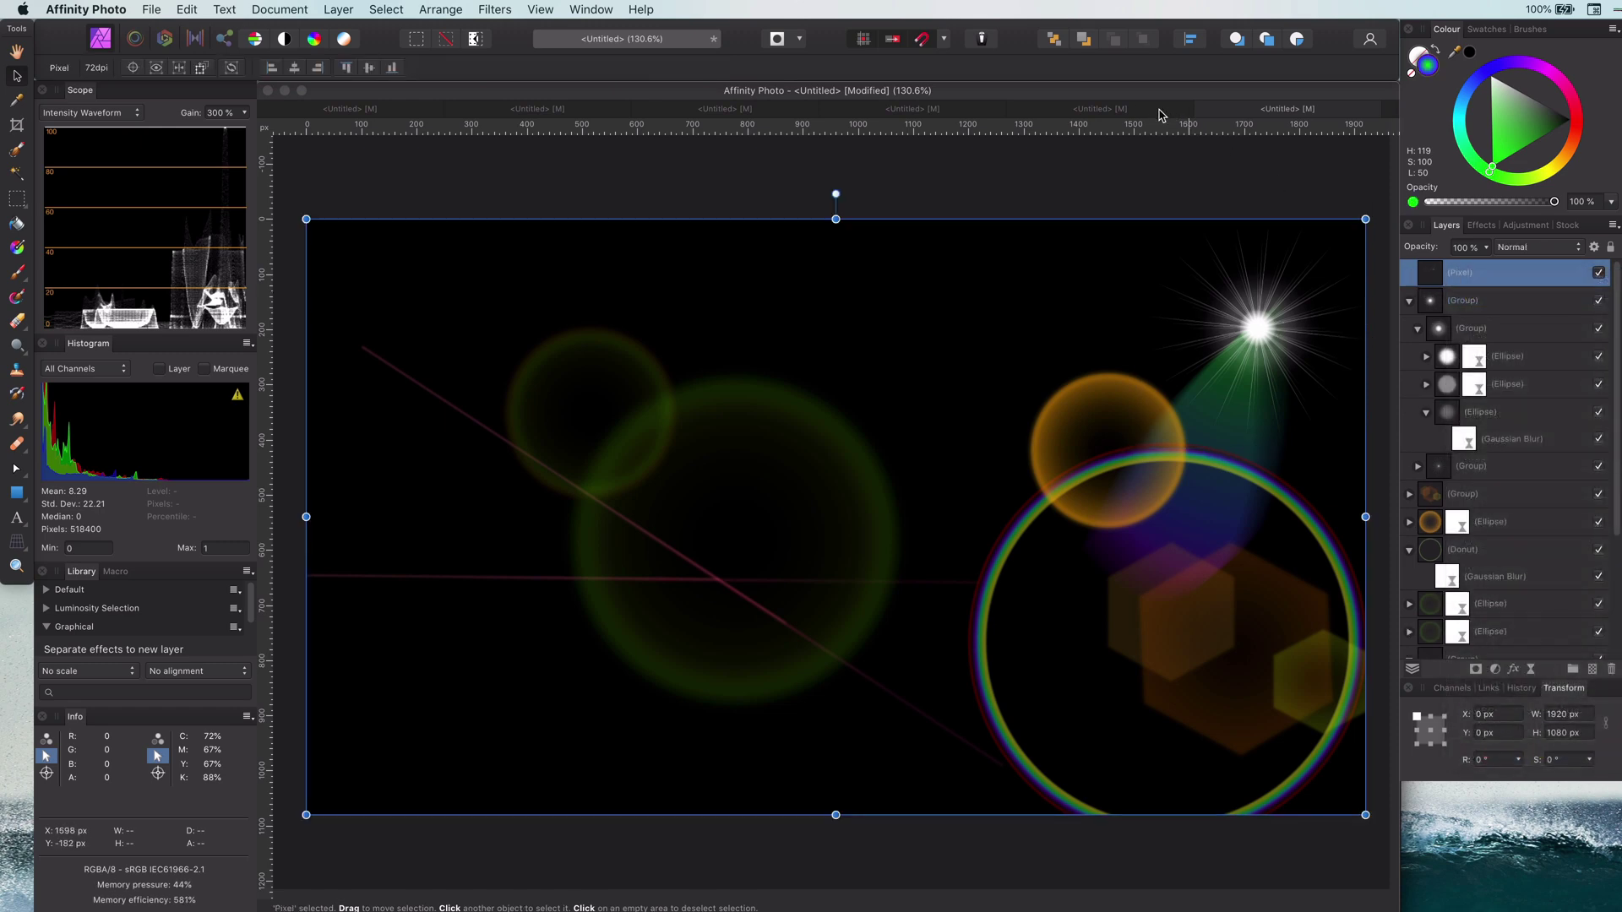
- Paste the merged flare over the forest photo in its open document and set the layer's blend mode to Screen
click(1133, 111)
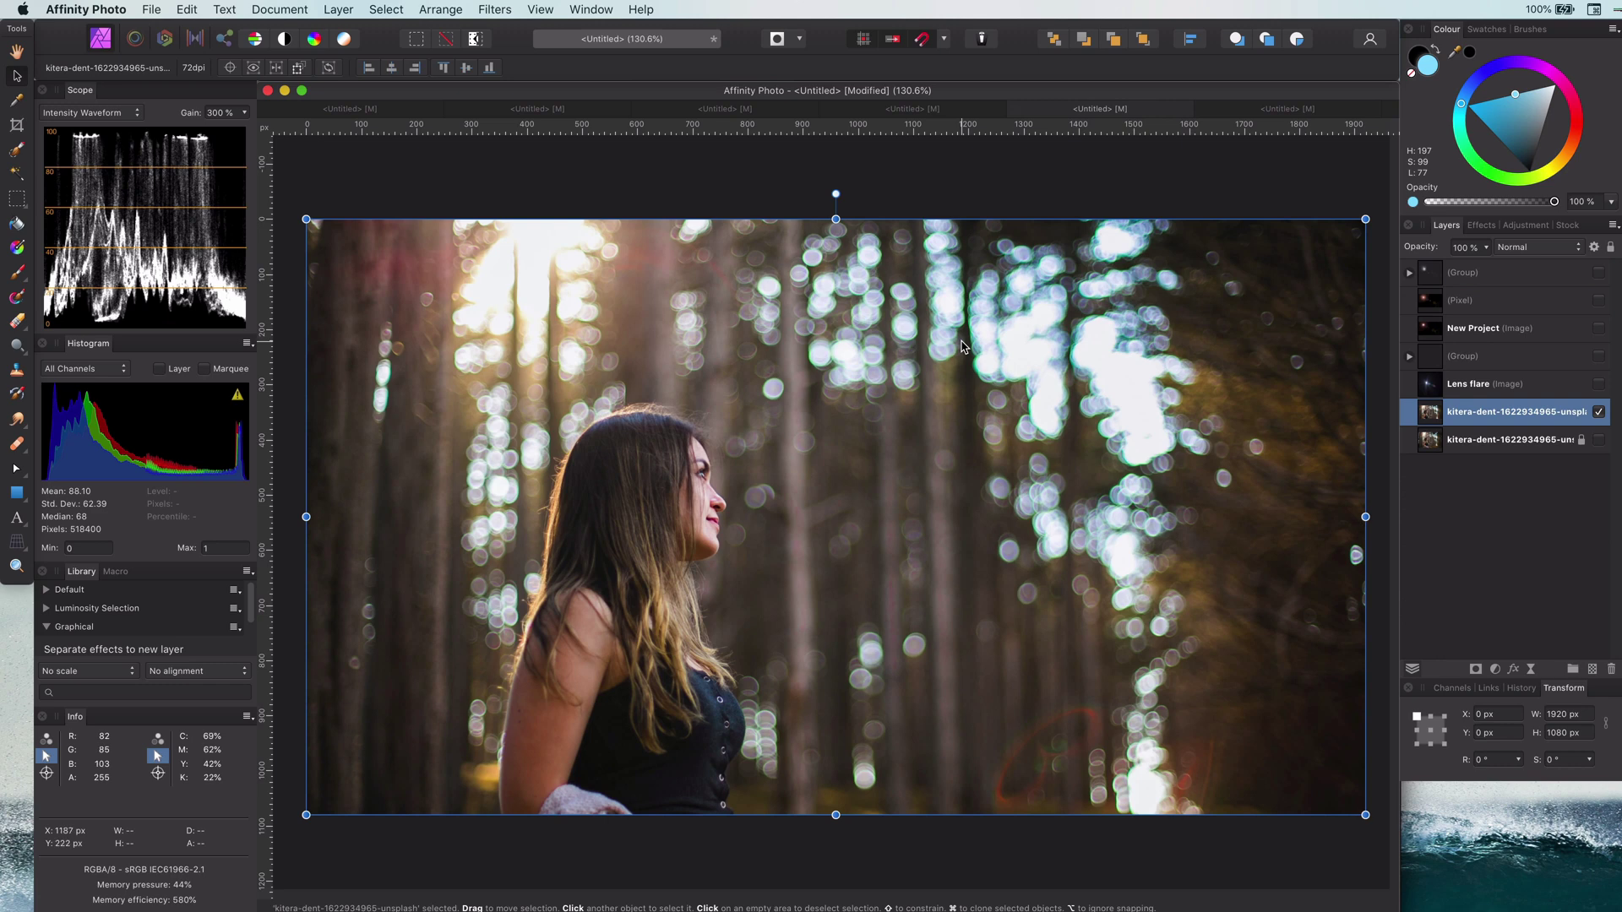
key(super+v)
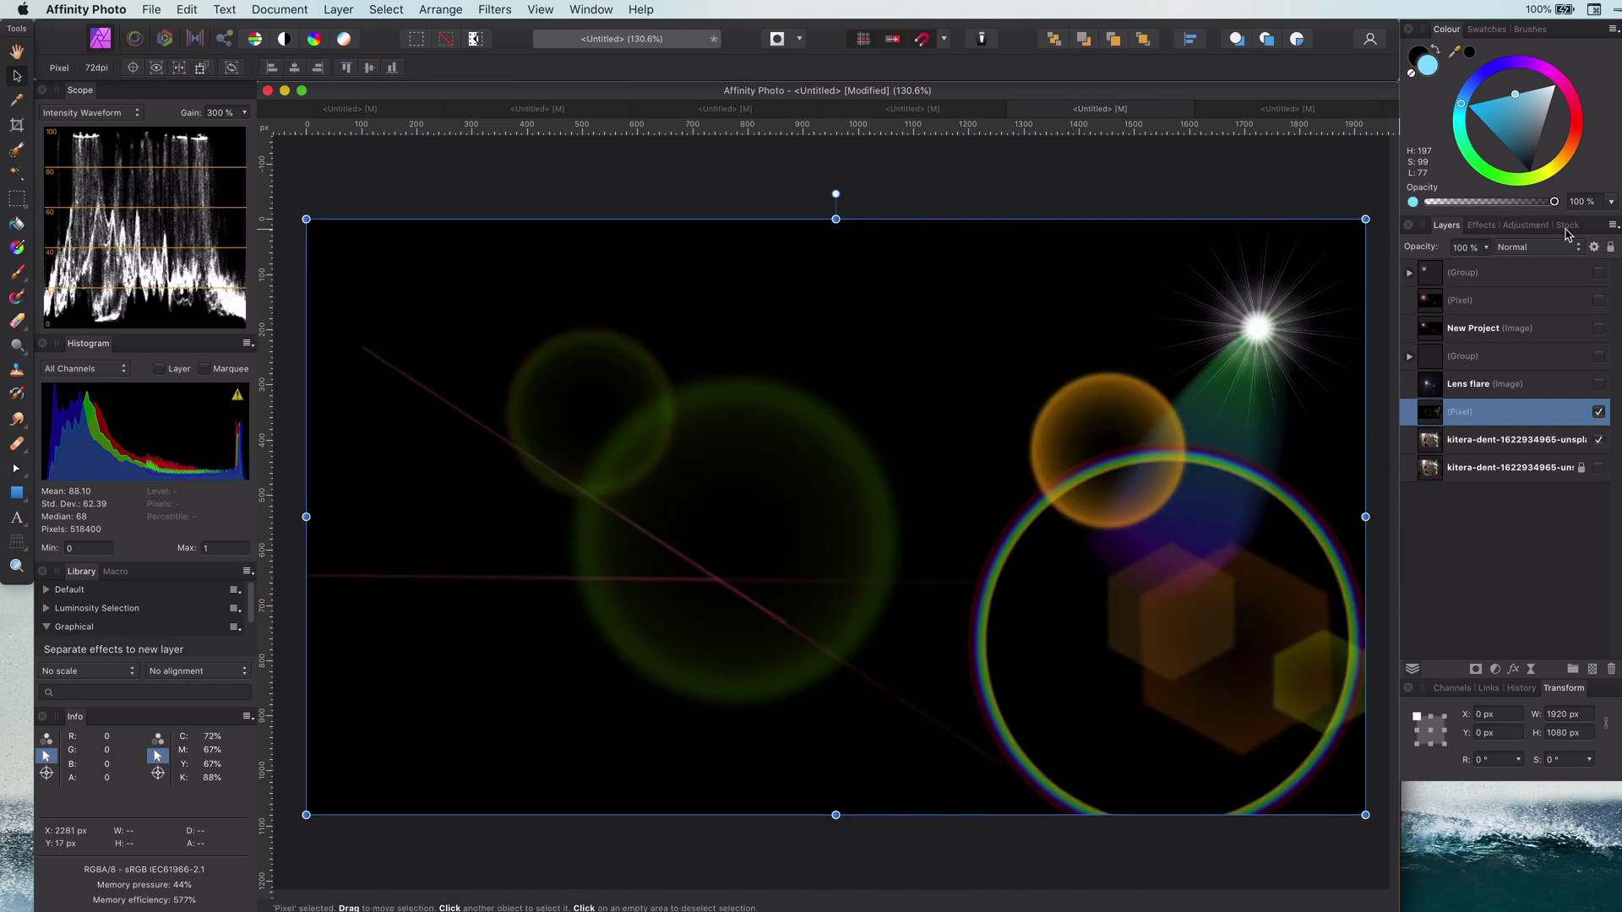
click(1539, 248)
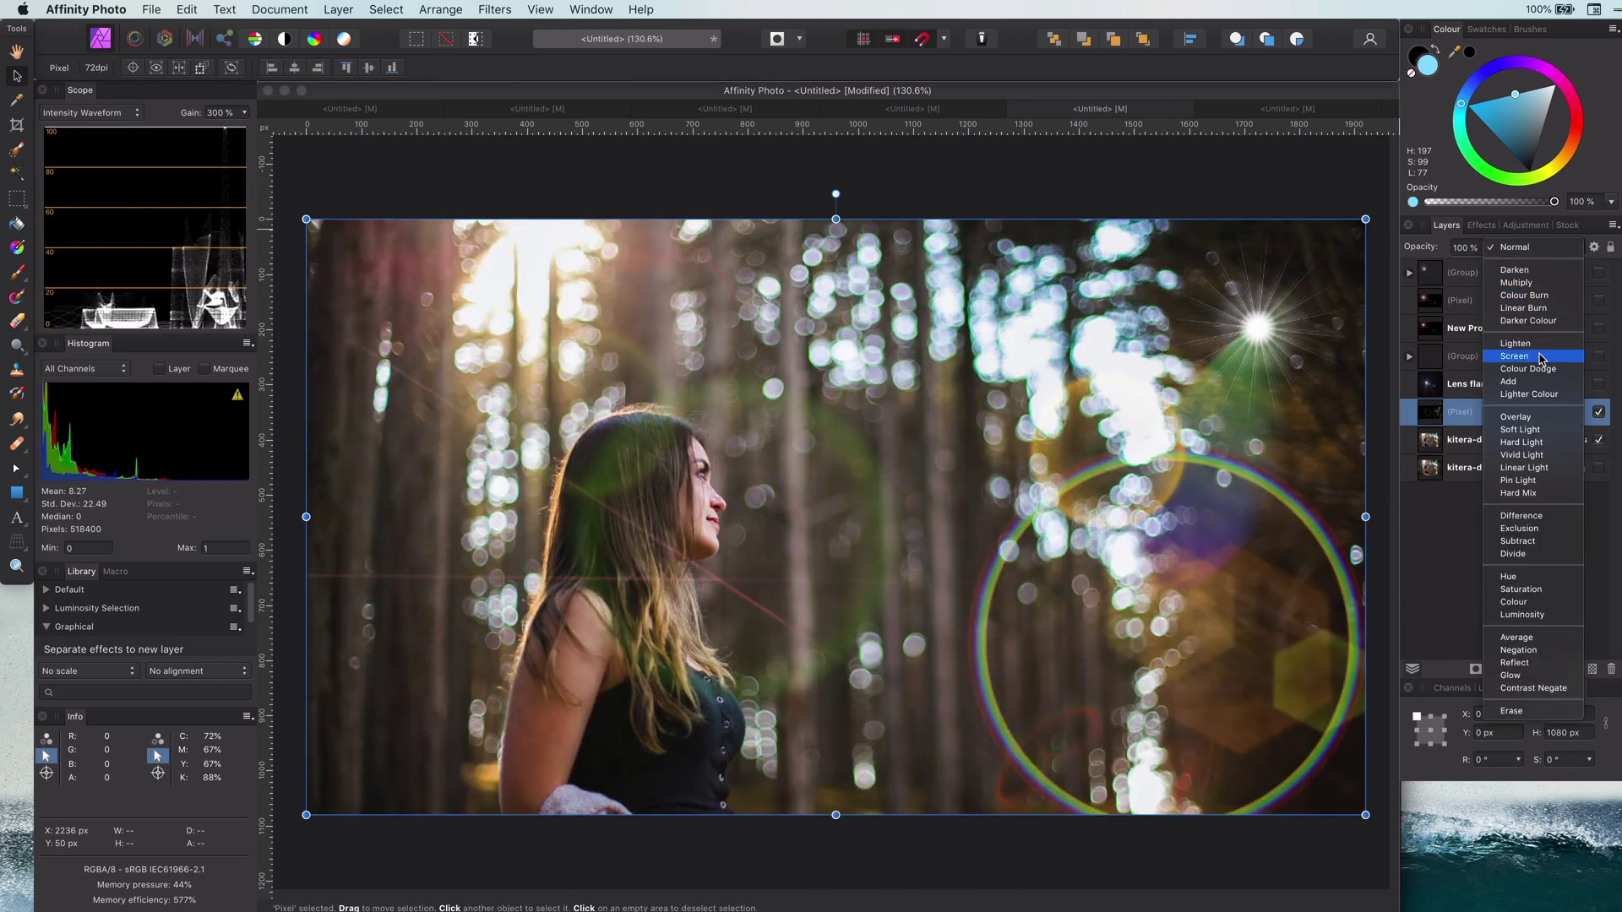
click(1539, 357)
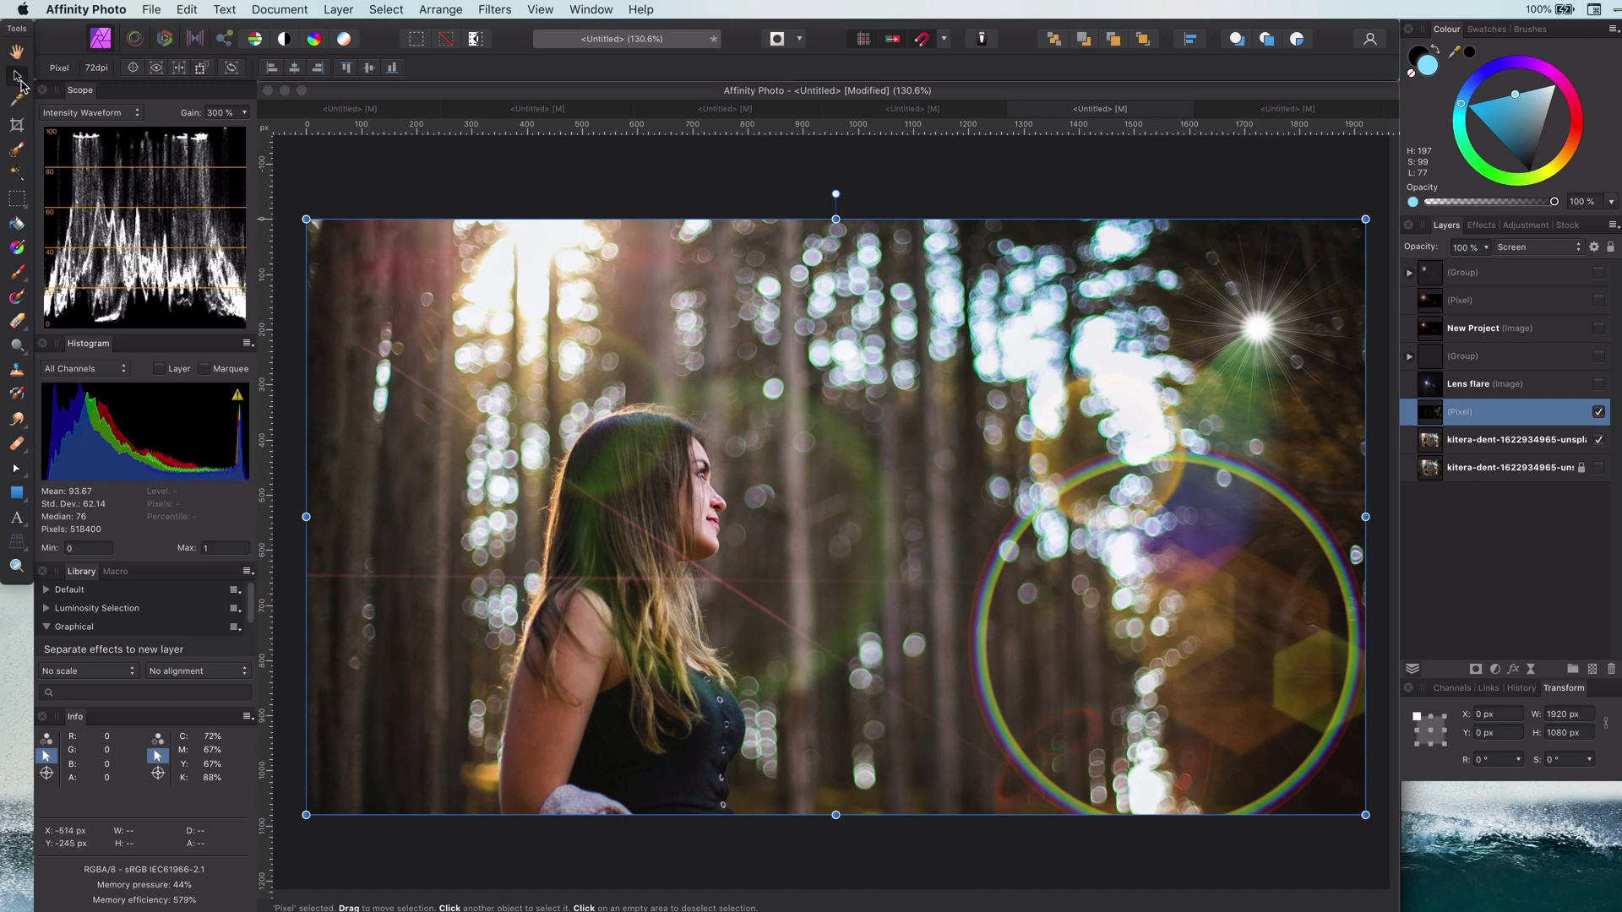
- Try the pasted flare at different positions and sizes over the photo, including an enlargement to 2360 × 1327.5 px
drag(1146, 561, 425, 532)
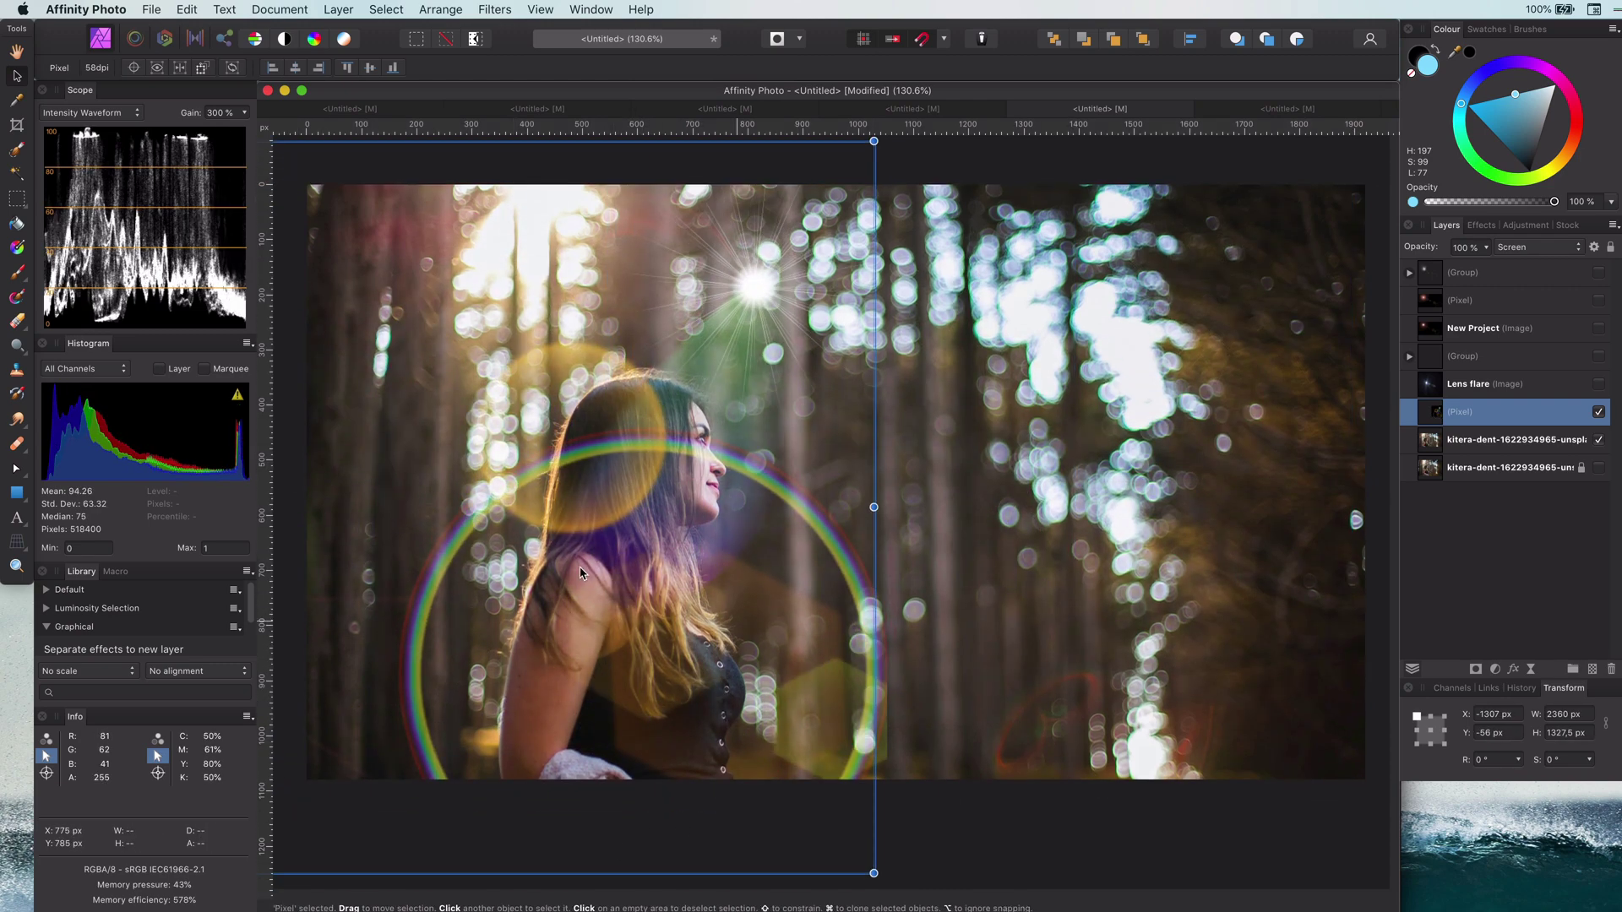
drag(739, 627, 1484, 574)
drag(1217, 587, 1209, 674)
scroll(989, 652, down, 5)
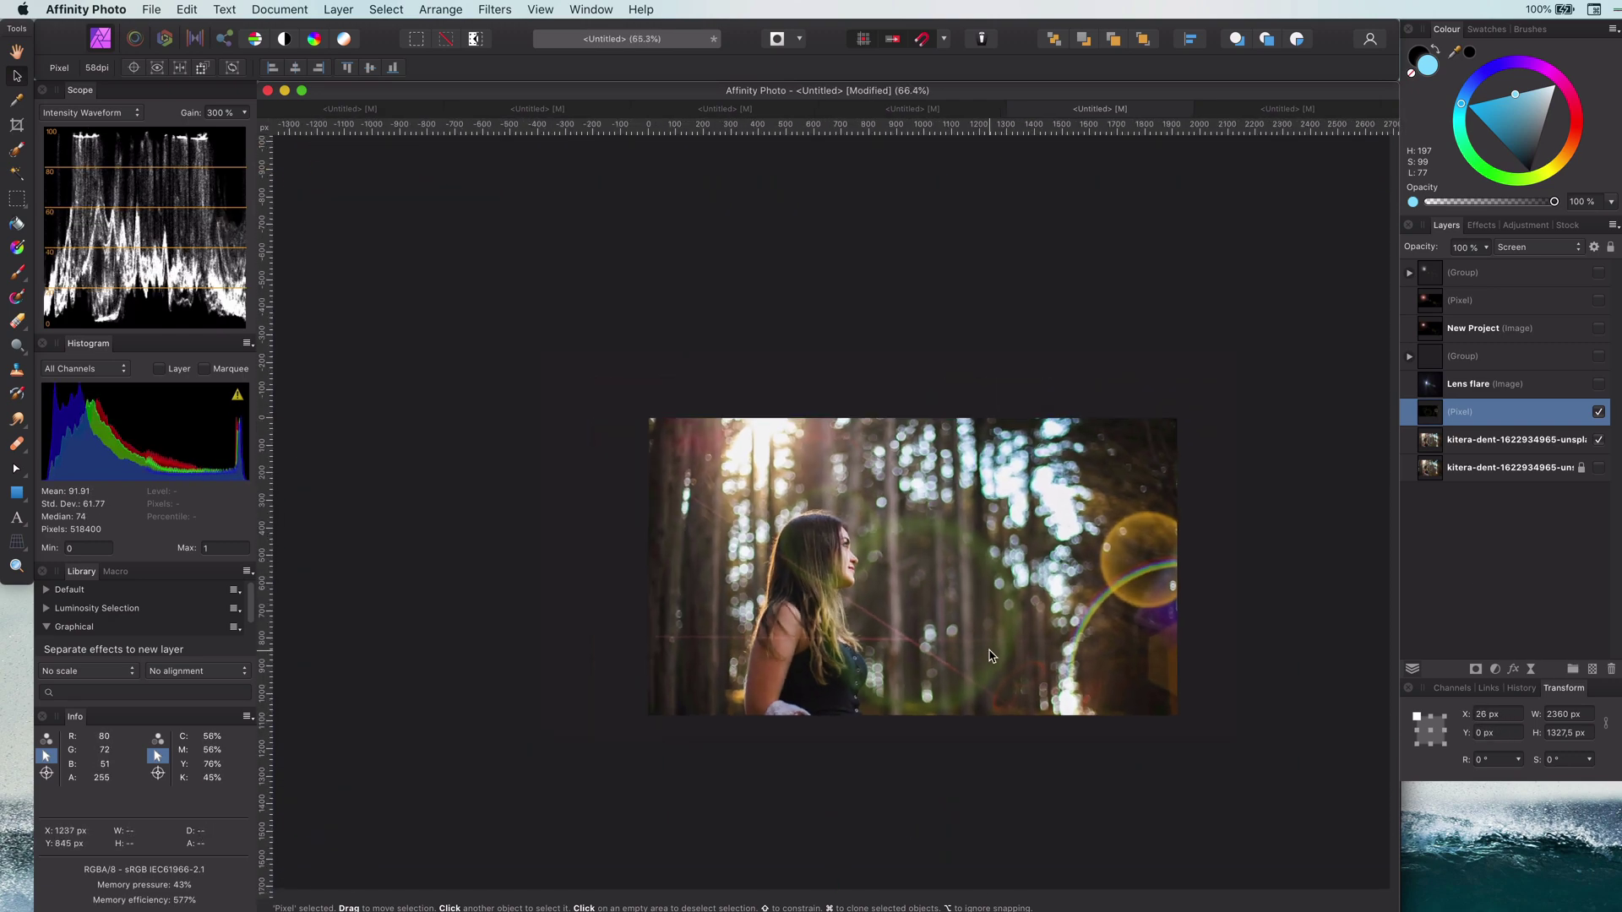
drag(1302, 783, 1183, 715)
drag(953, 643, 964, 558)
click(995, 804)
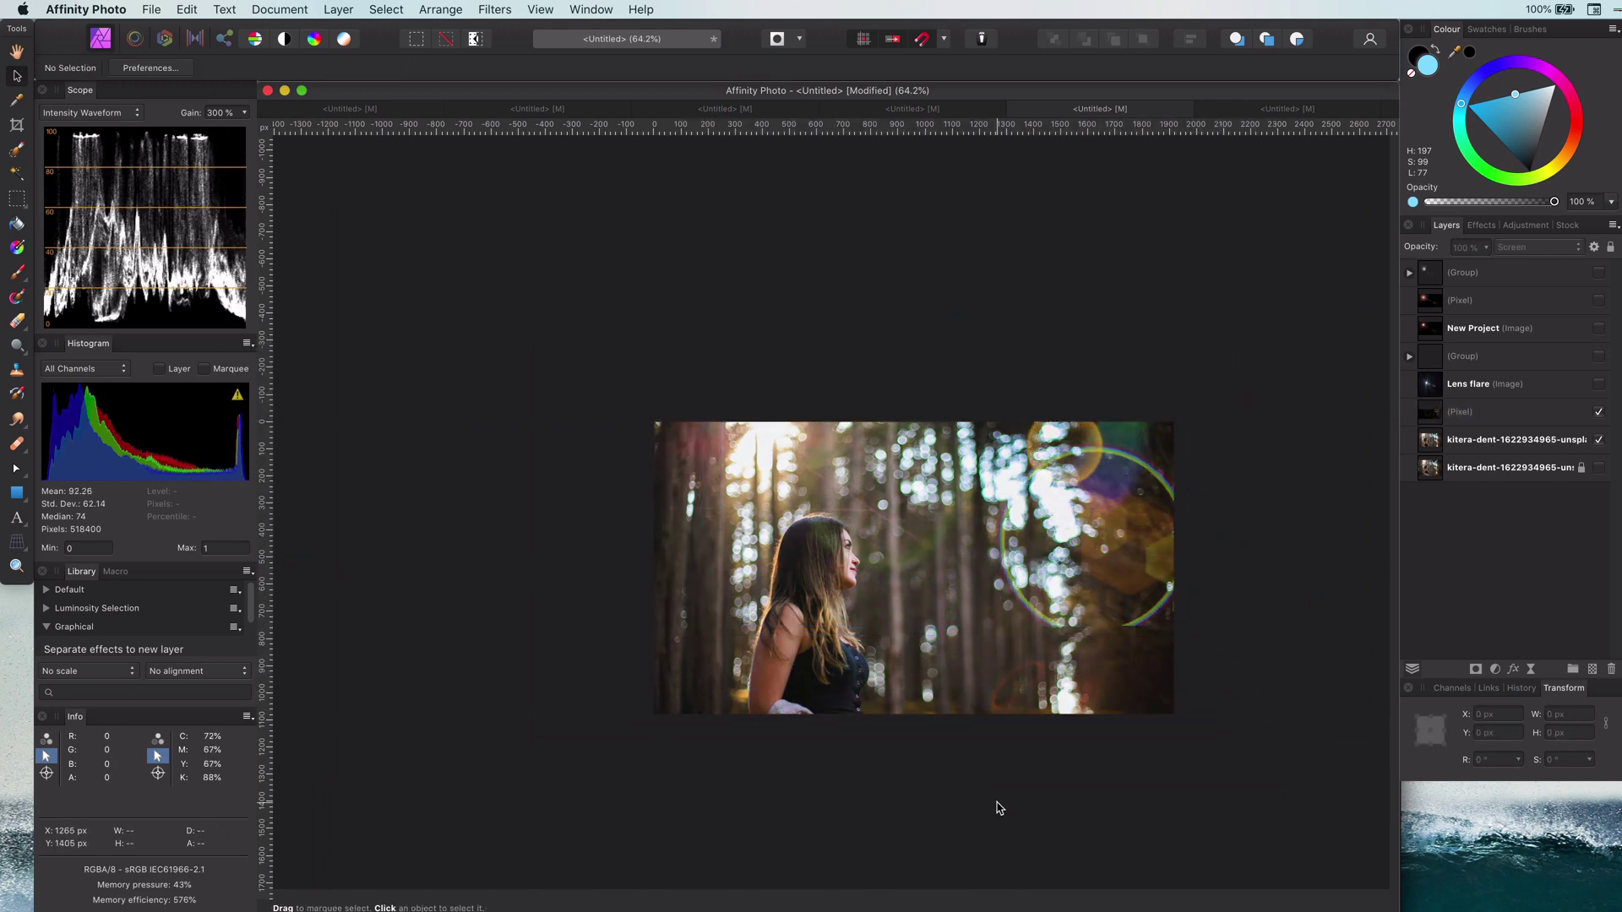
- Delete the pasted flare layer from the photo document
scroll(904, 592, up, 3)
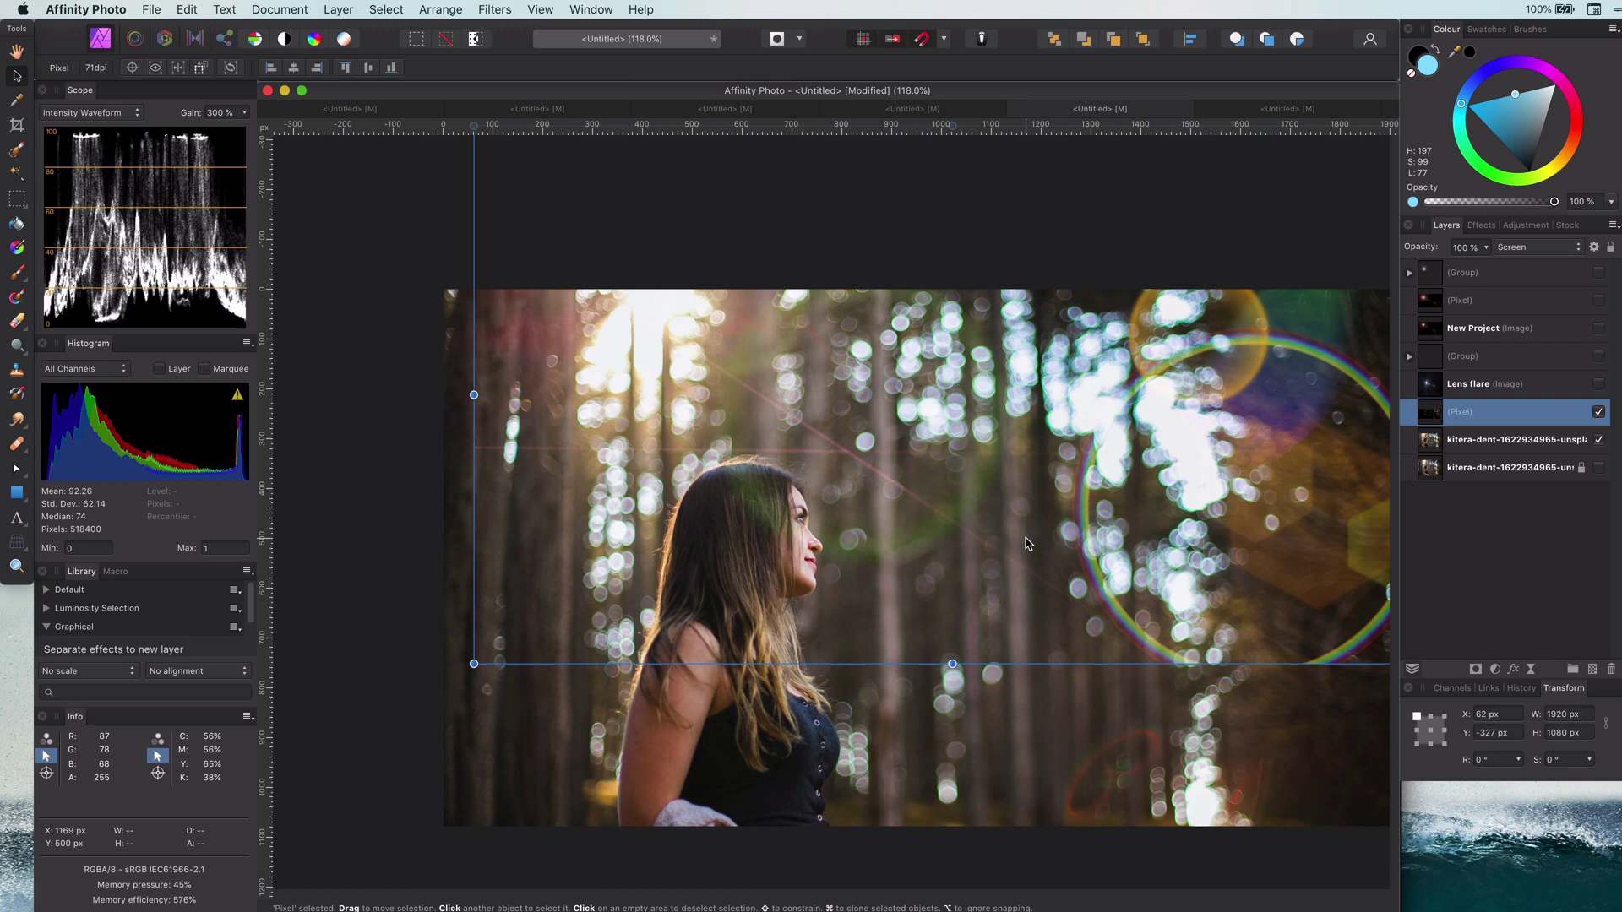
key(Delete)
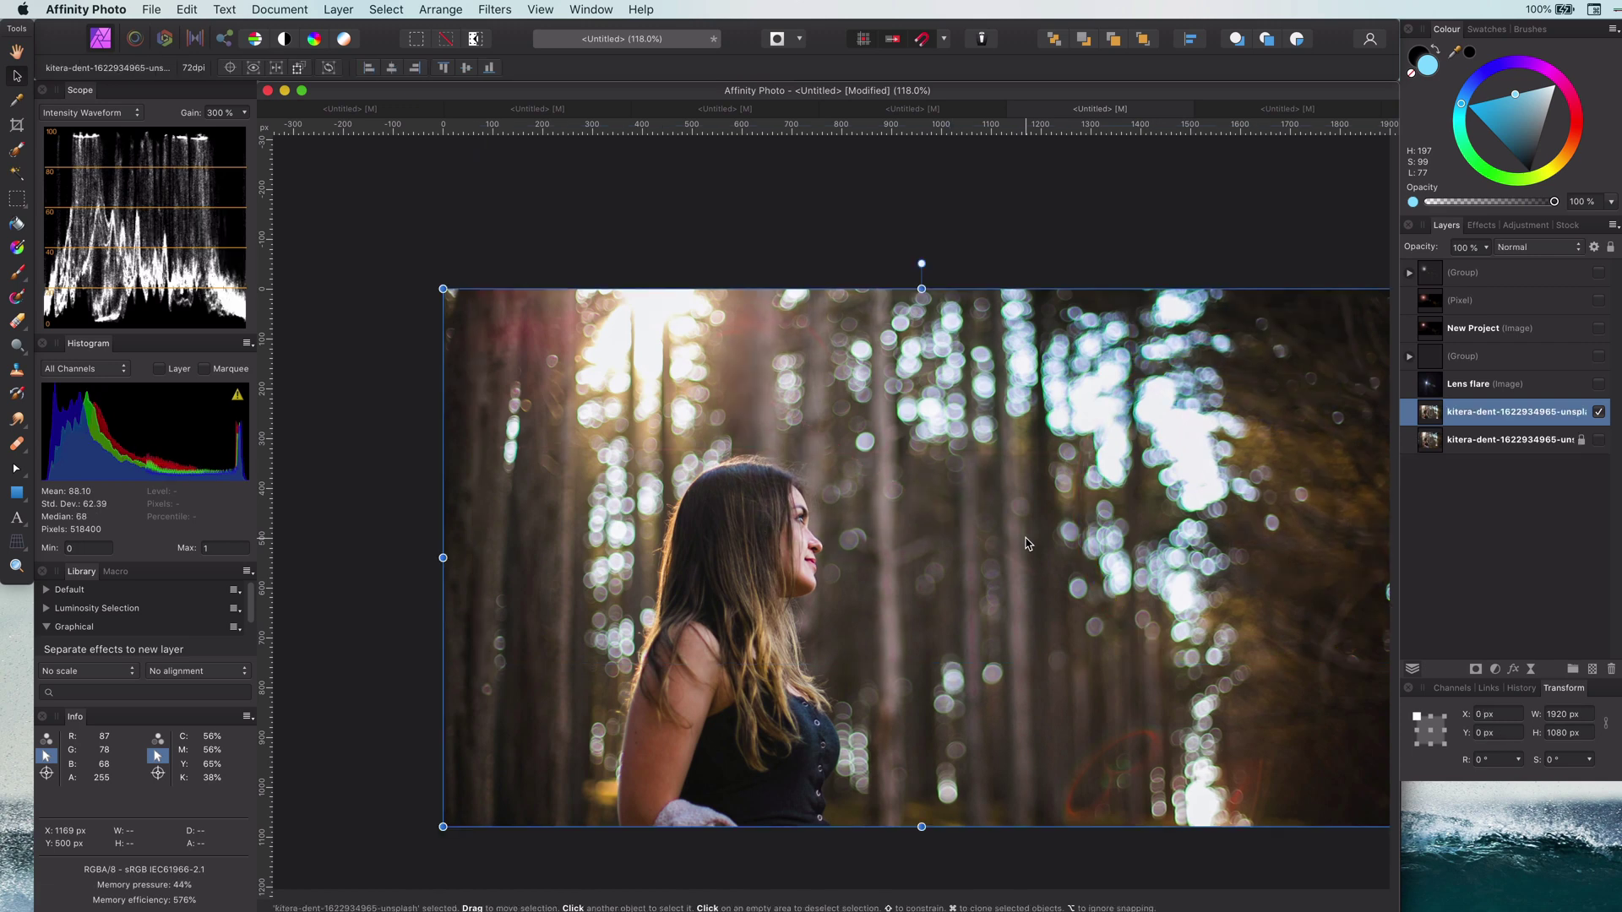
key(super+0)
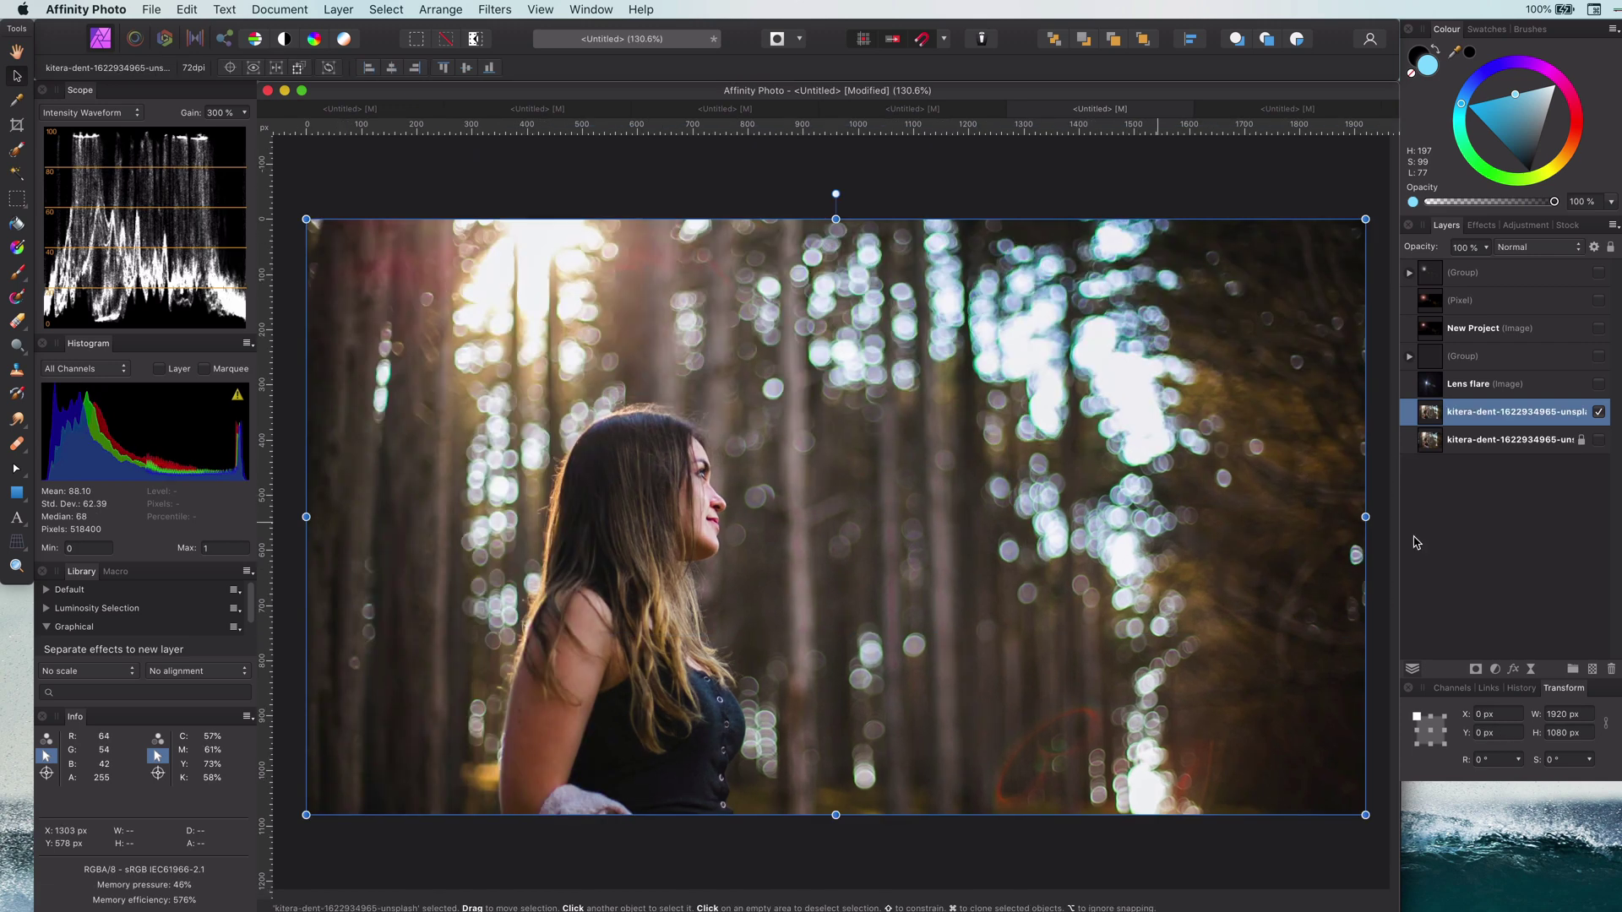
- Show the New Project flare image layer over the photo and set its blend mode to Normal
click(1599, 329)
click(1542, 330)
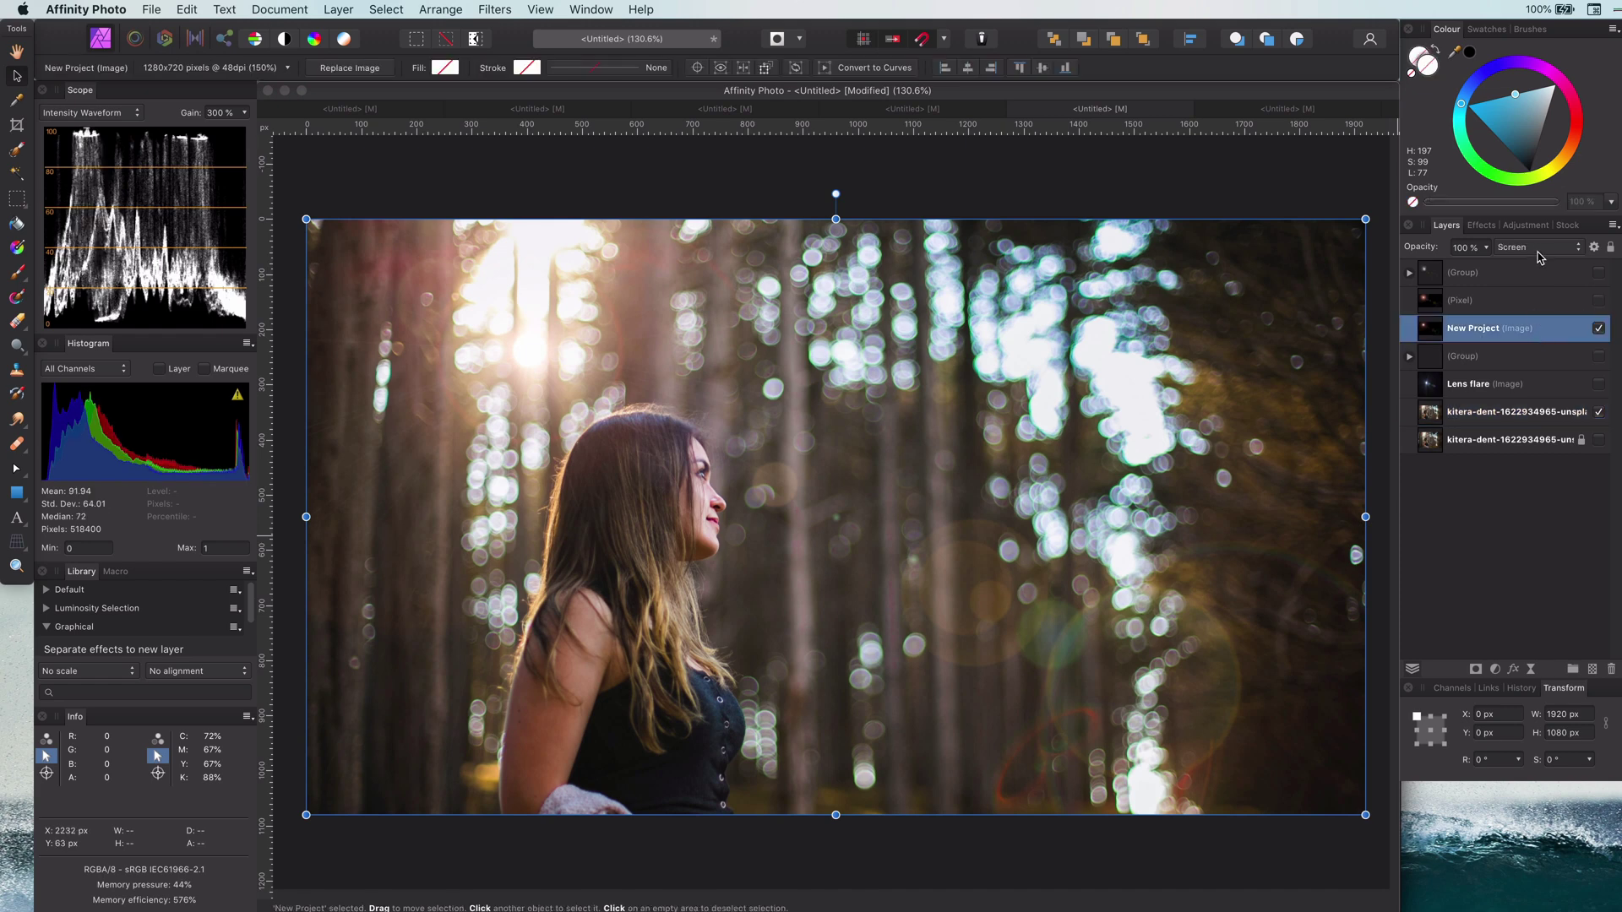
click(1537, 249)
click(1523, 137)
- Create a new FHD 1080p document of 1920 × 1080 px at 72 dpi and fill it with black
click(1194, 187)
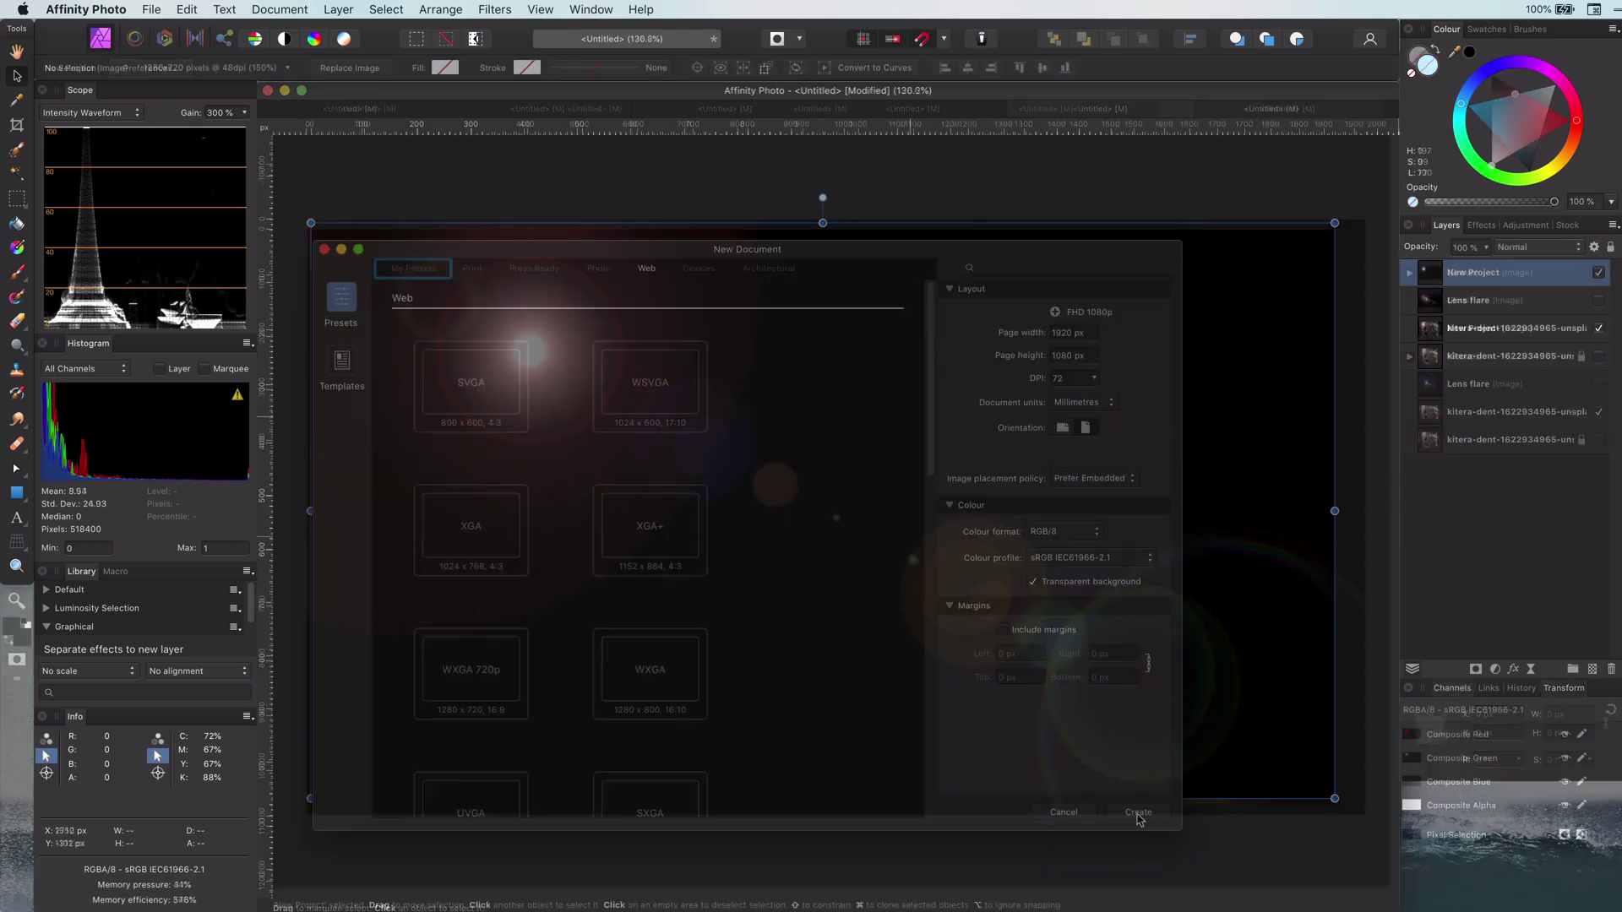
click(1138, 812)
drag(1123, 289, 1061, 312)
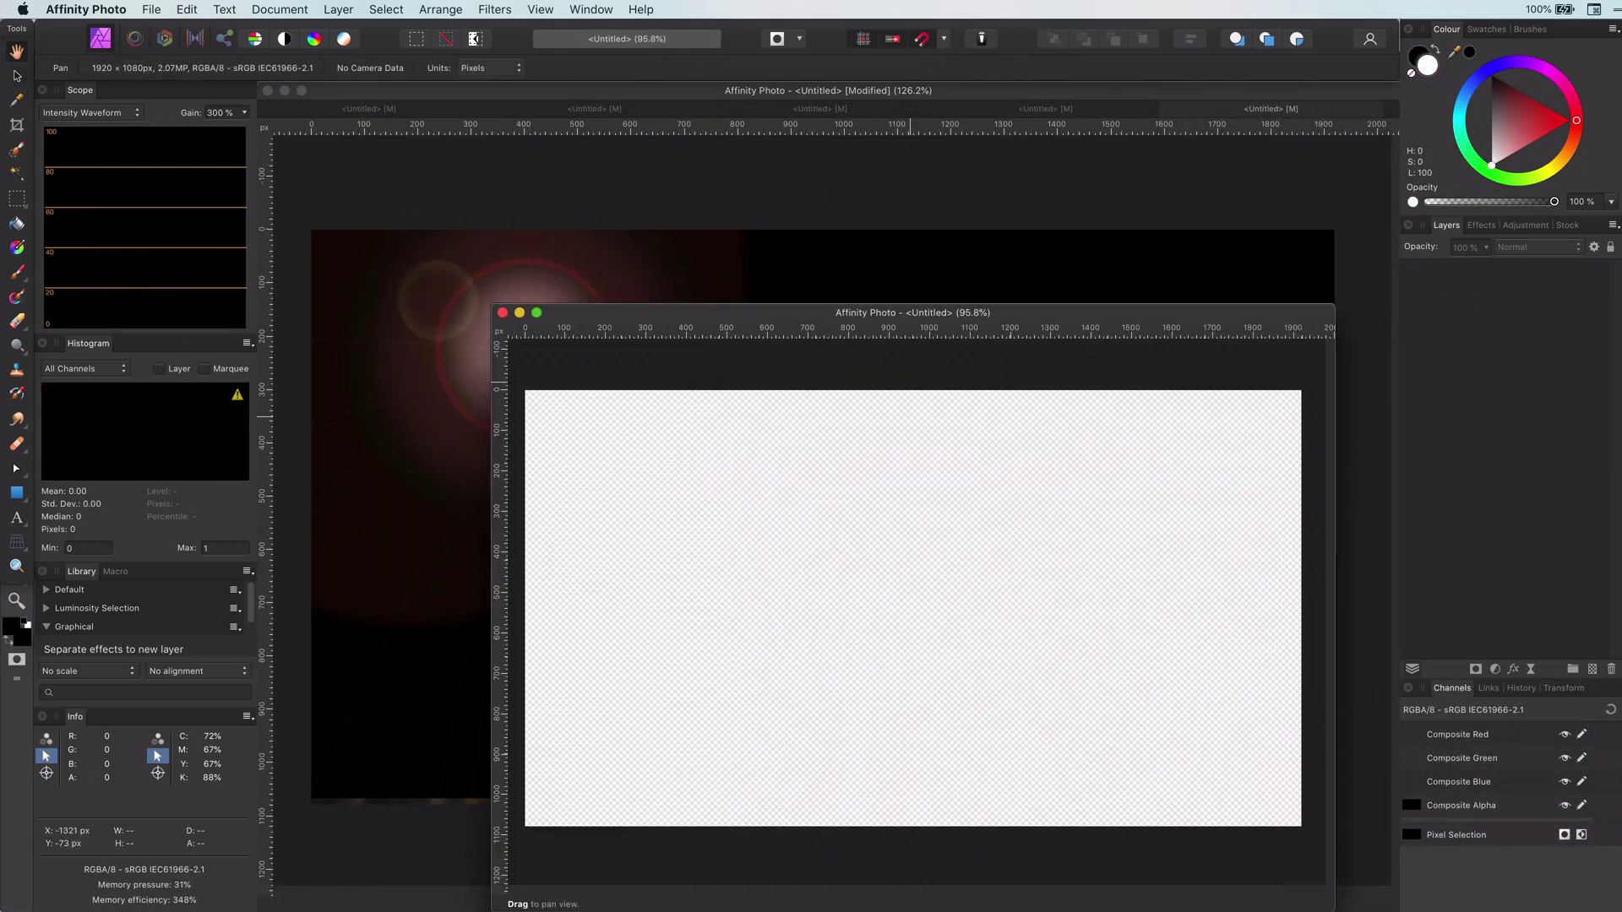
key(g)
click(1035, 458)
drag(586, 321, 748, 226)
- Draw a small white circle and, centred on it, a 9-point double star with 1% inner radius and 79% point radius
drag(836, 392, 865, 414)
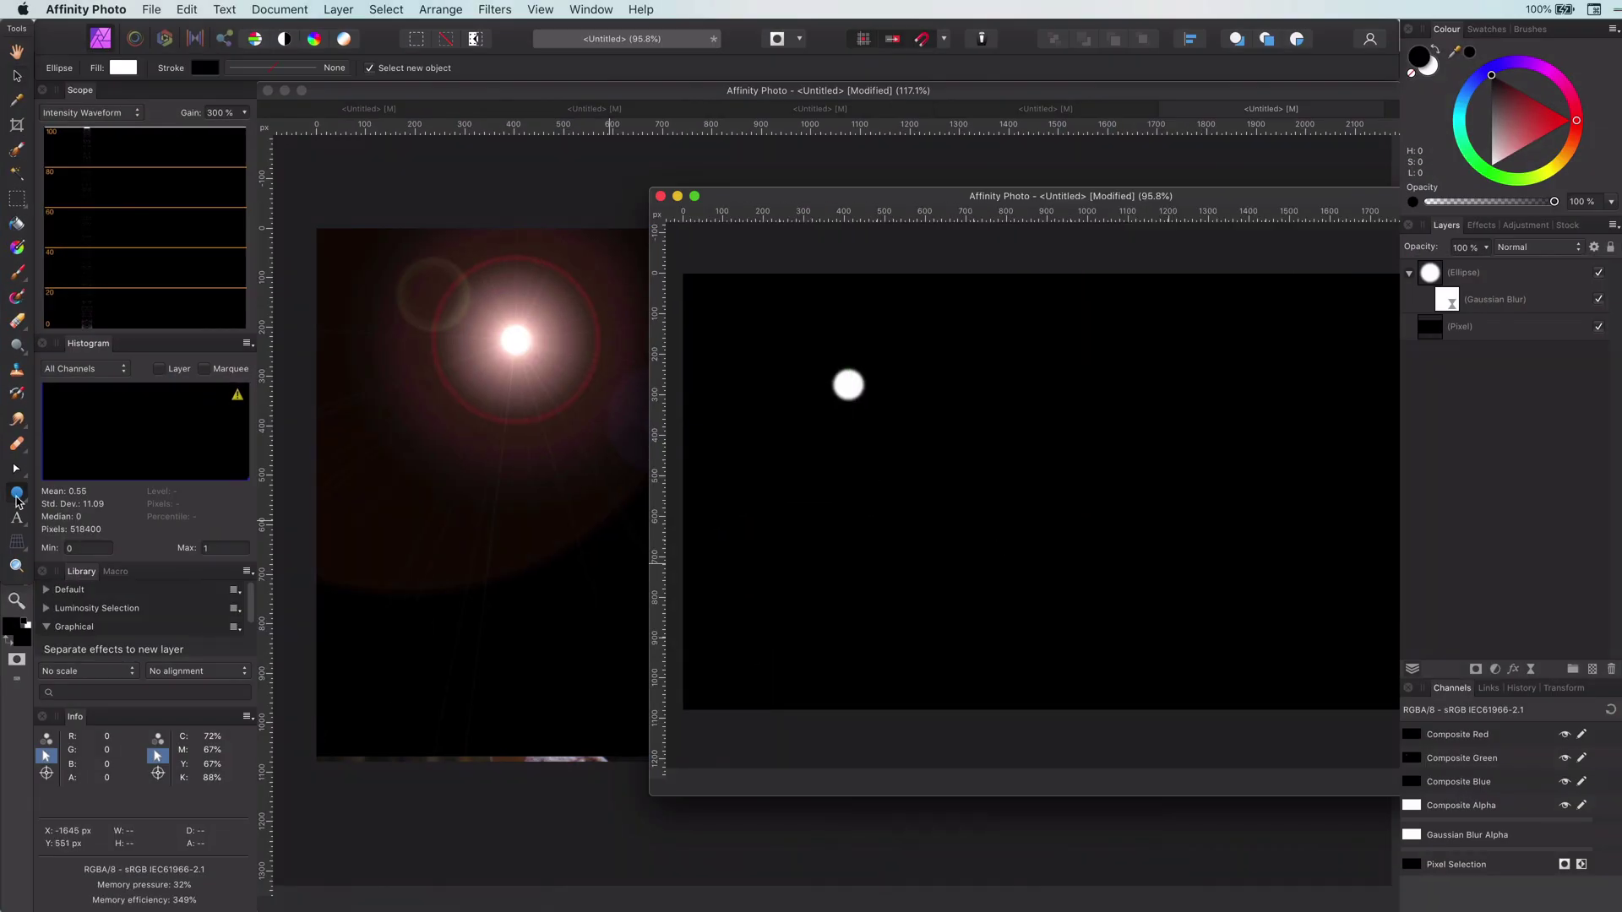
drag(848, 370, 1223, 752)
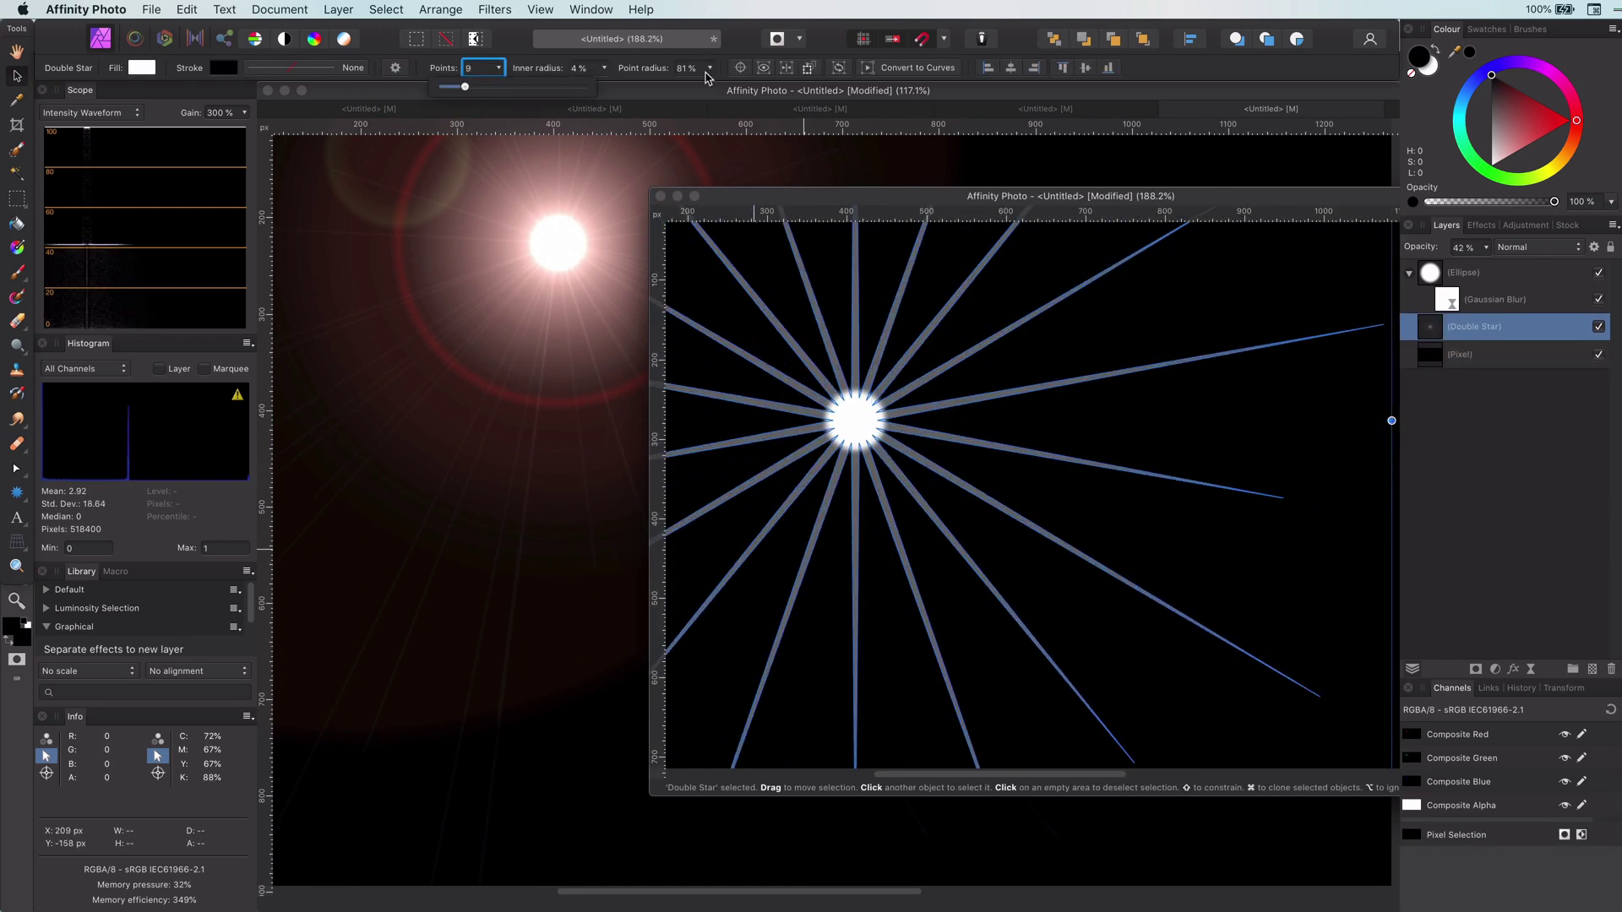
click(603, 67)
drag(600, 89, 593, 91)
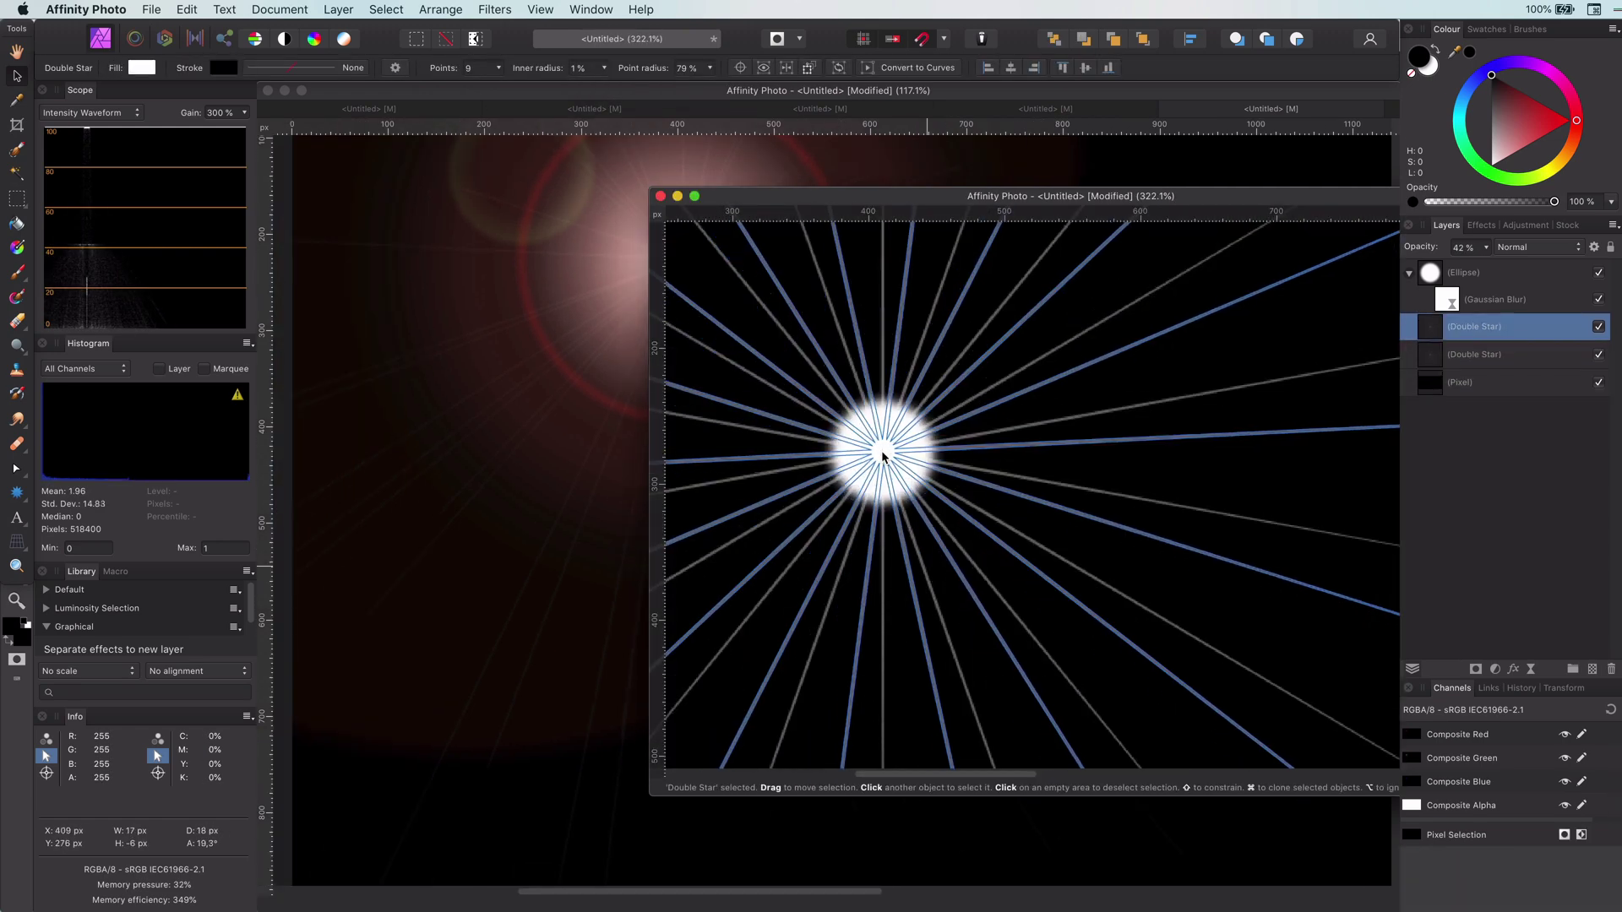
click(709, 67)
drag(709, 88, 666, 91)
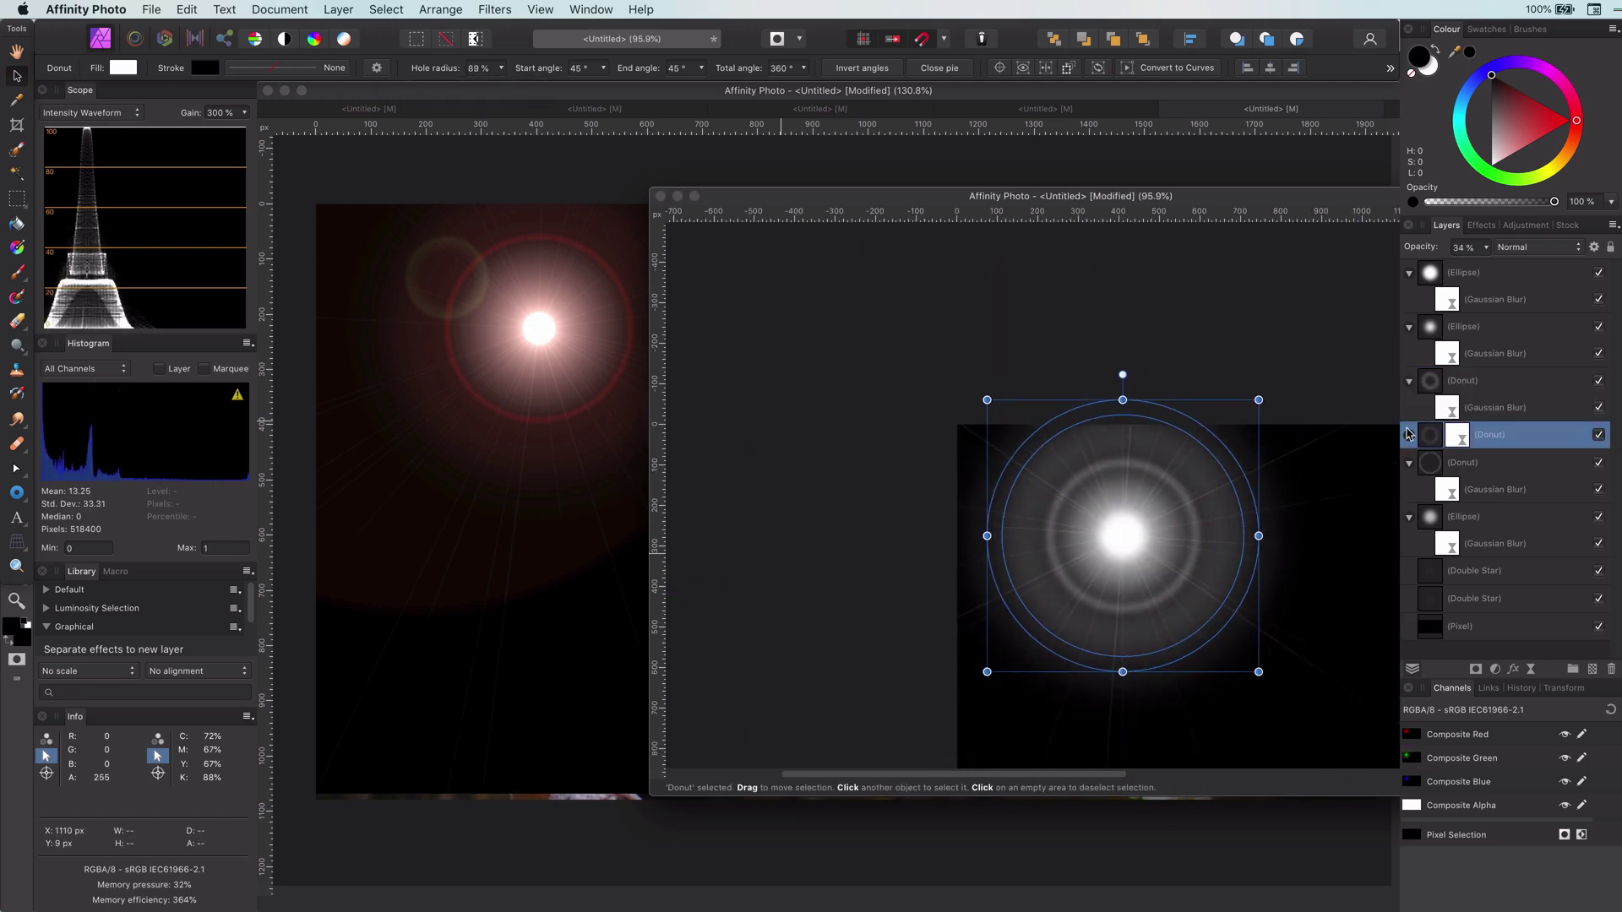
- Select the large faint donut's Gaussian Blur, and lower the double star rays' opacity to 5%
click(1409, 434)
click(1447, 461)
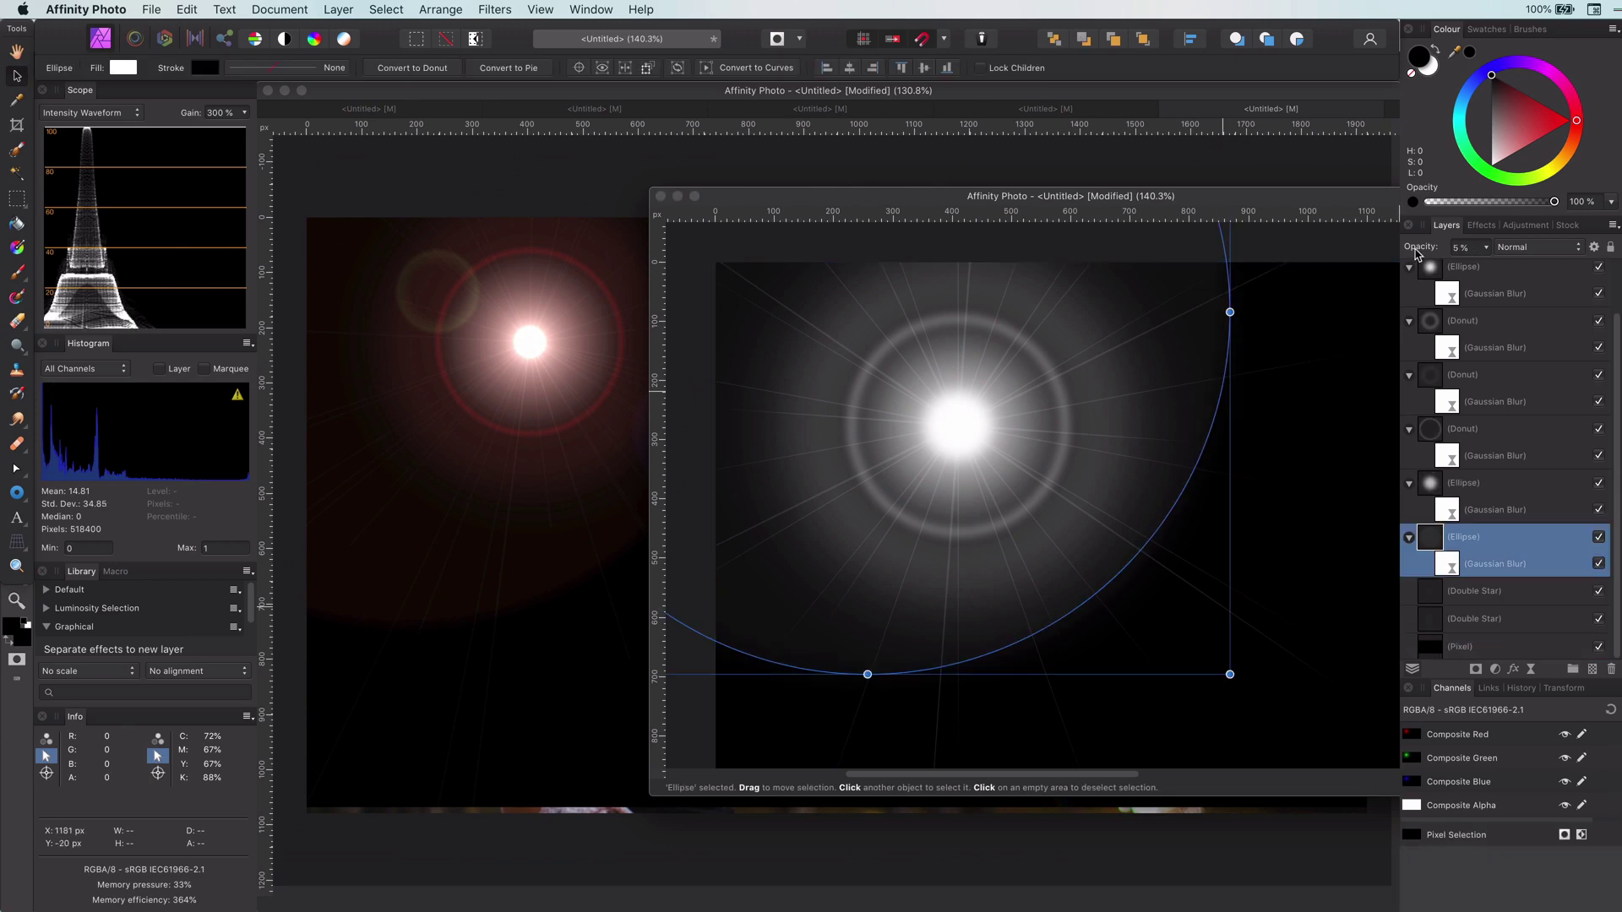
click(1306, 430)
click(1288, 437)
shift+click(1270, 445)
click(1260, 500)
click(1218, 682)
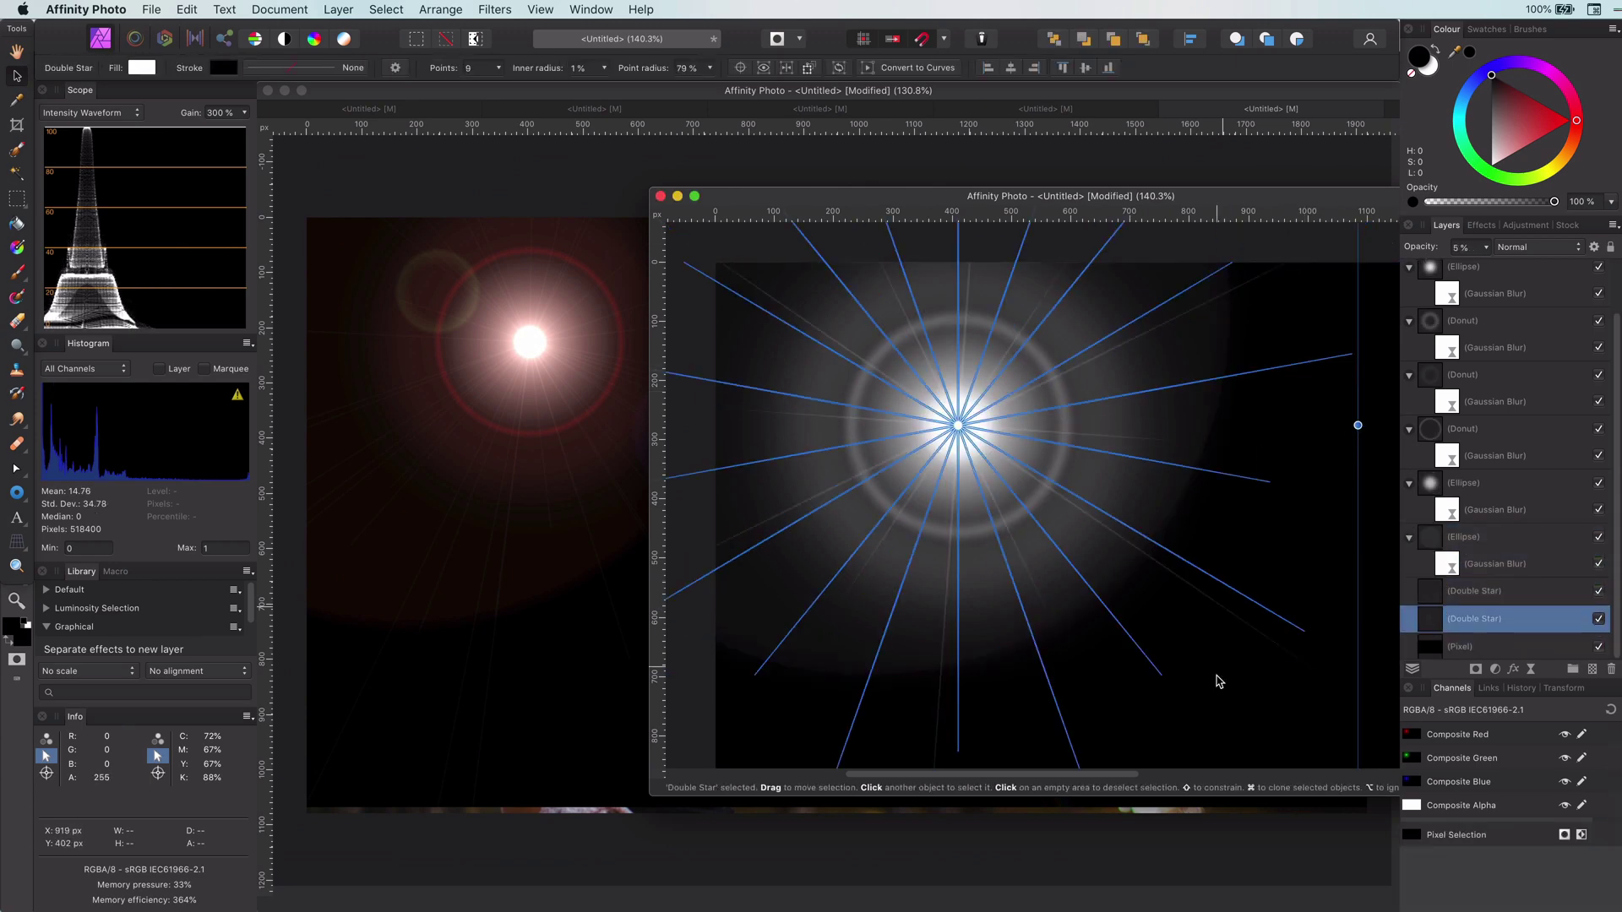
click(1173, 545)
- Group all ellipses, donuts and double stars above the black background and name the group Main Light
key(super+minus)
click(1470, 620)
scroll(1504, 422, up, 5)
shift+click(1518, 283)
key(super+g)
double_click(1518, 281)
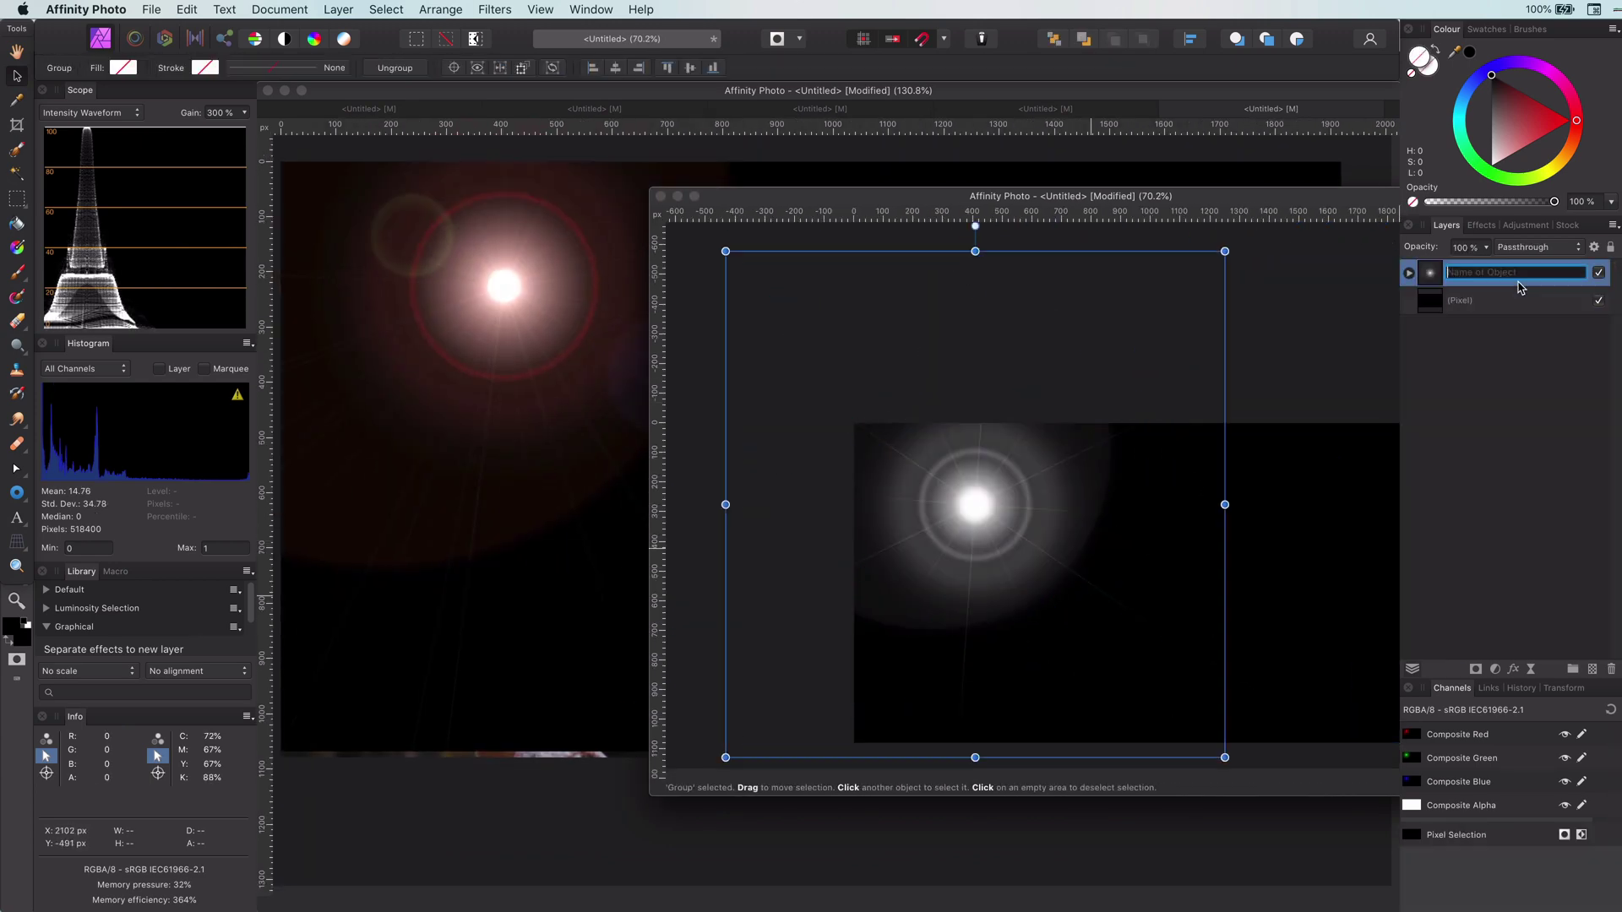
- Add a Recolour adjustment with a saturated red tint and place it at the top inside the Main Light group
click(1496, 670)
click(1533, 737)
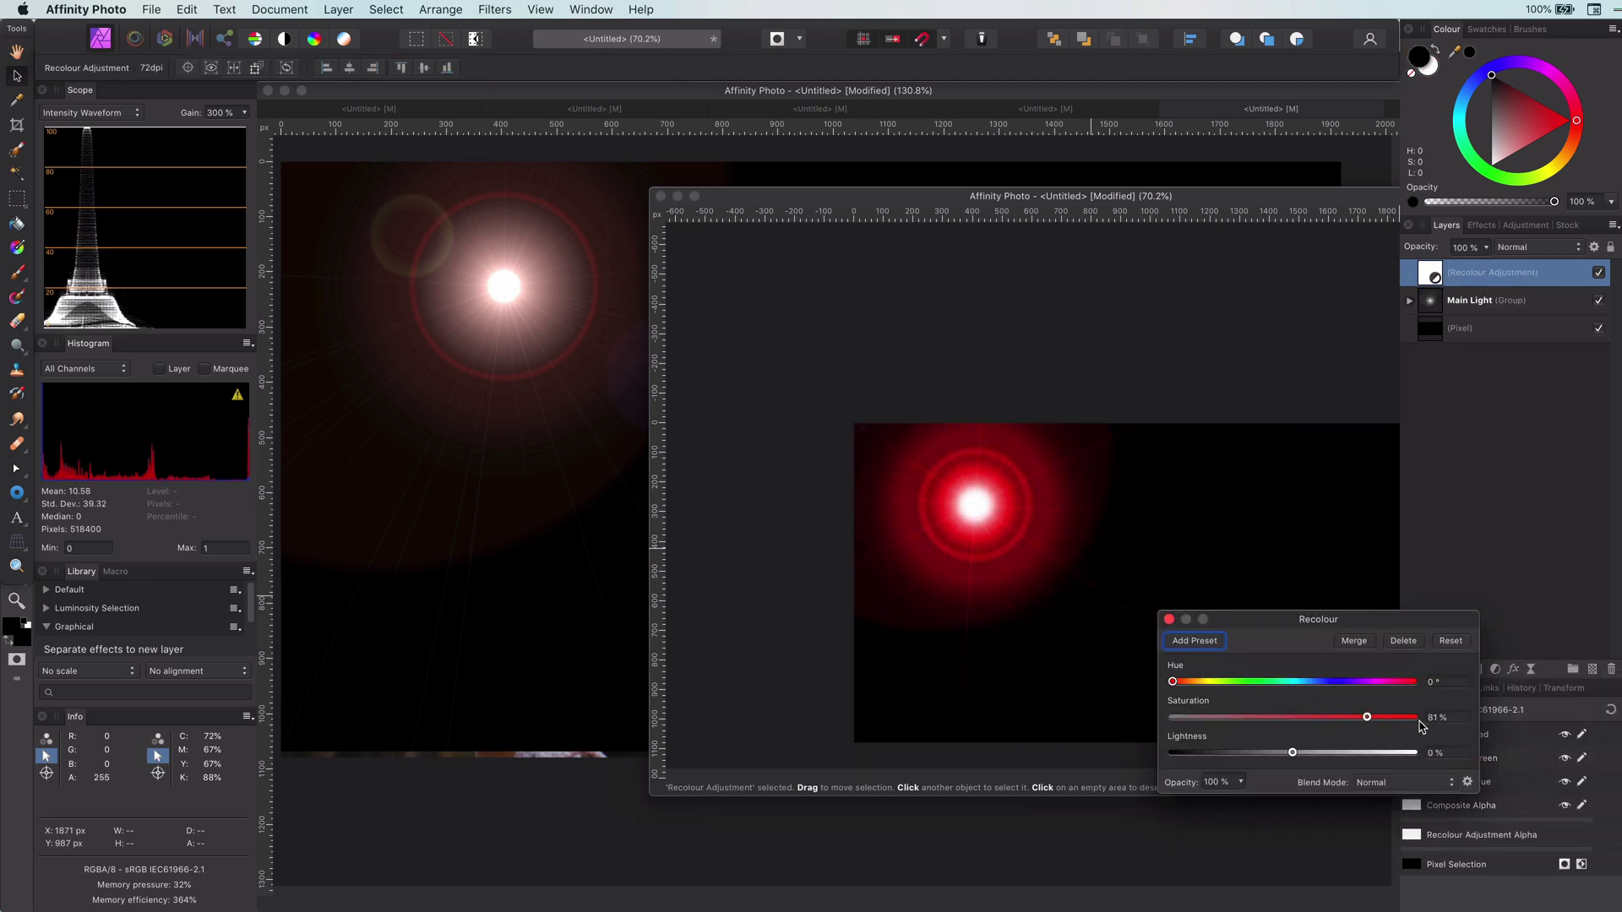
drag(1419, 721, 1426, 719)
mouse_move(1172, 682)
mouse_down()
mouse_move(1230, 683)
mouse_move(1170, 683)
mouse_up()
drag(1492, 273, 1492, 303)
- Set the Recolour adjustment to 39% saturation and -5% lightness, and shift its hue slightly towards orange
drag(1292, 753, 1286, 753)
drag(1415, 717, 1267, 717)
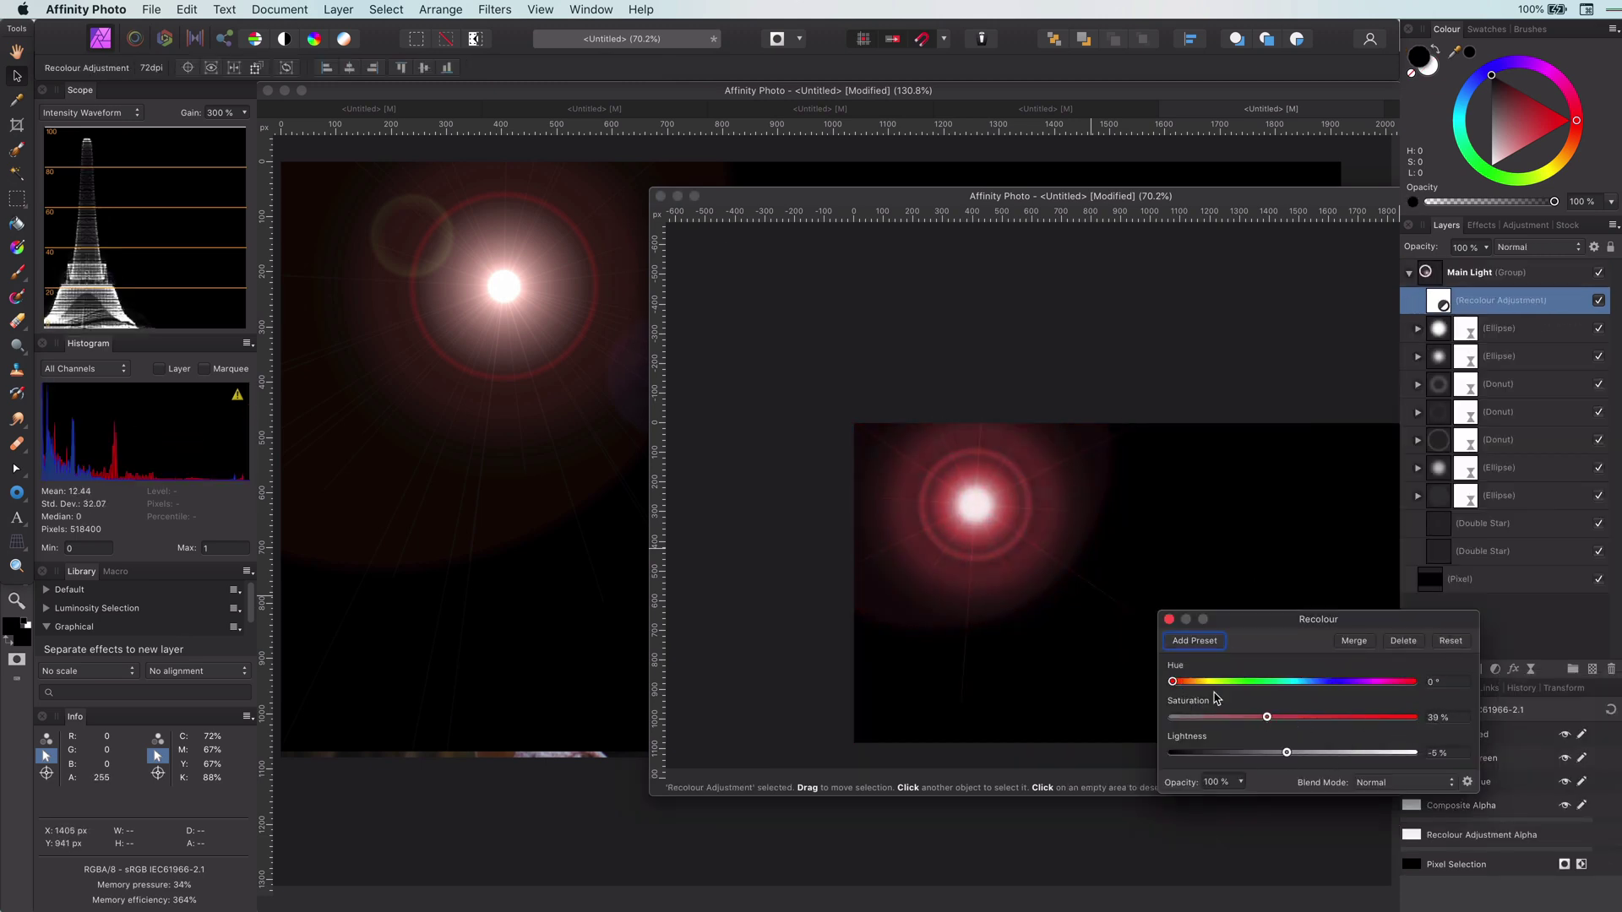
drag(1173, 681, 1181, 681)
scroll(972, 553, up, 5)
click(1169, 619)
- Toggle the glow ellipse's visibility to identify it and move it above the Recolour adjustment in the Main Light group
click(1439, 468)
click(1598, 468)
click(1598, 468)
click(1441, 446)
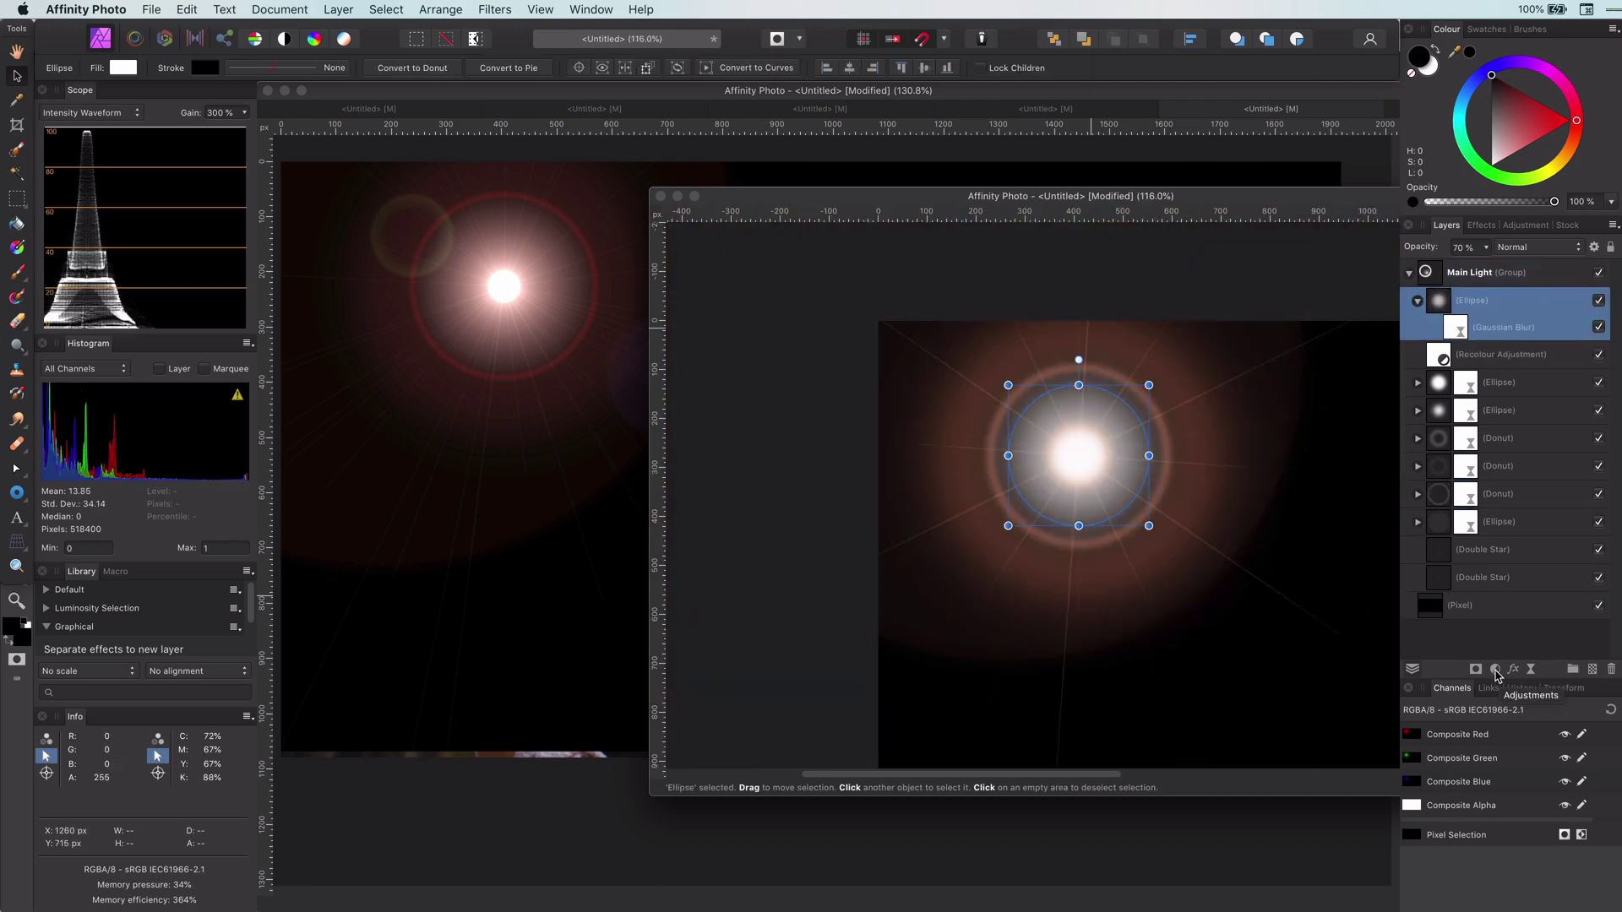
- Add a separate Recolour adjustment for the glow ellipse and group the two above the Main Light group
click(1495, 672)
click(1537, 725)
click(1169, 619)
drag(1487, 302, 1456, 365)
- Tint the glow ellipse orange with its Recolour adjustment, using 65% saturation and a hue below 34.2°
double_click(1448, 356)
drag(1292, 717, 1304, 717)
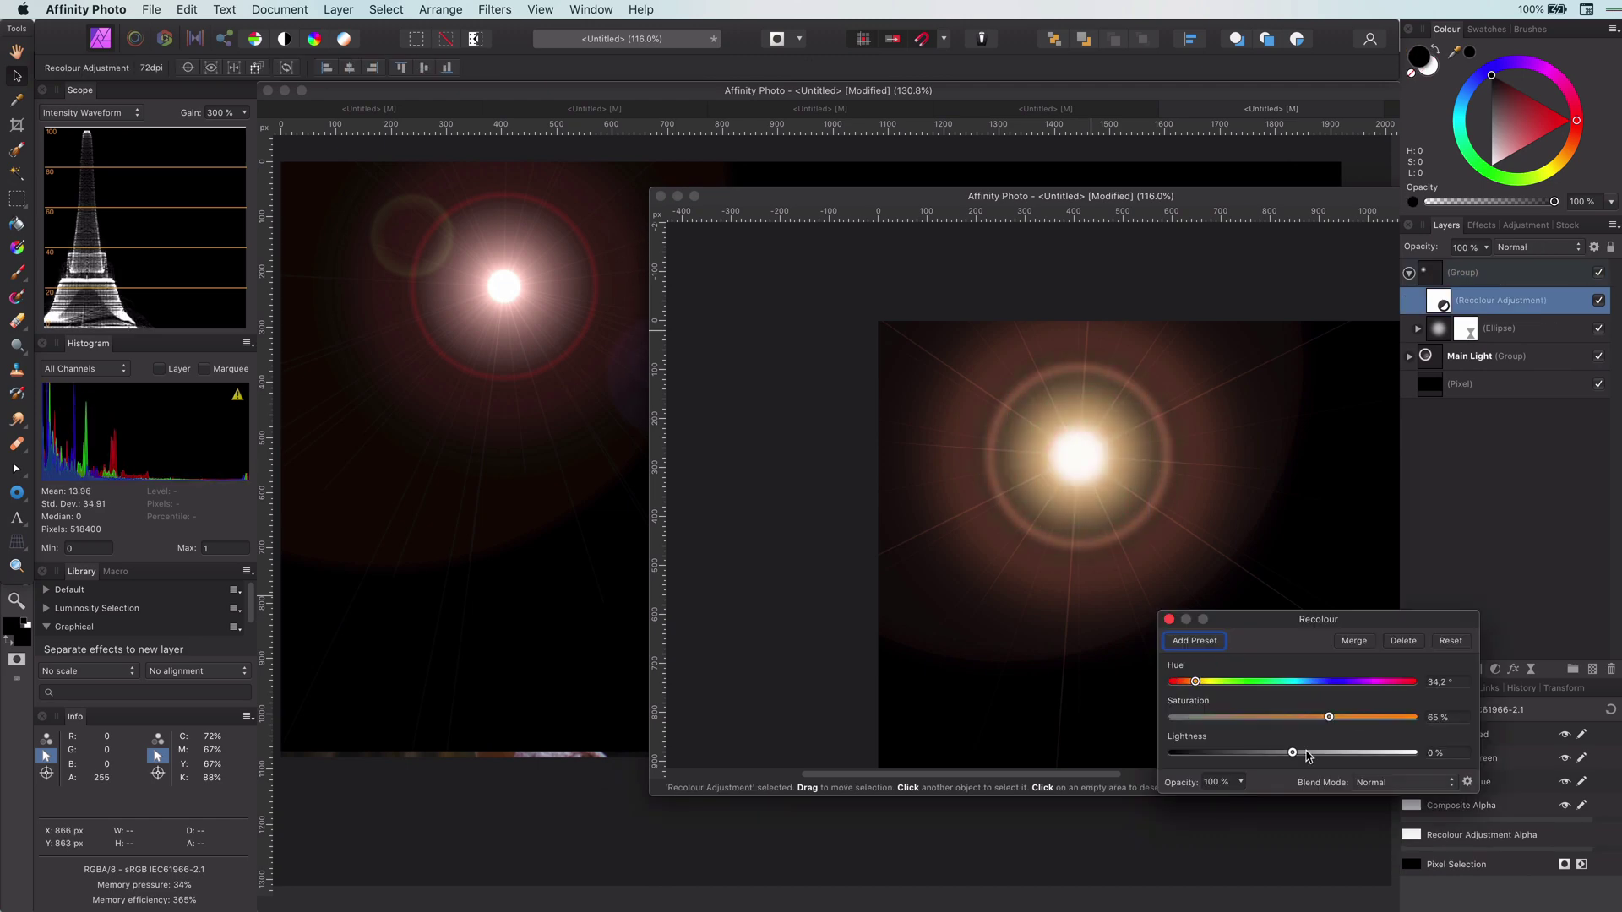
drag(1195, 682, 1184, 682)
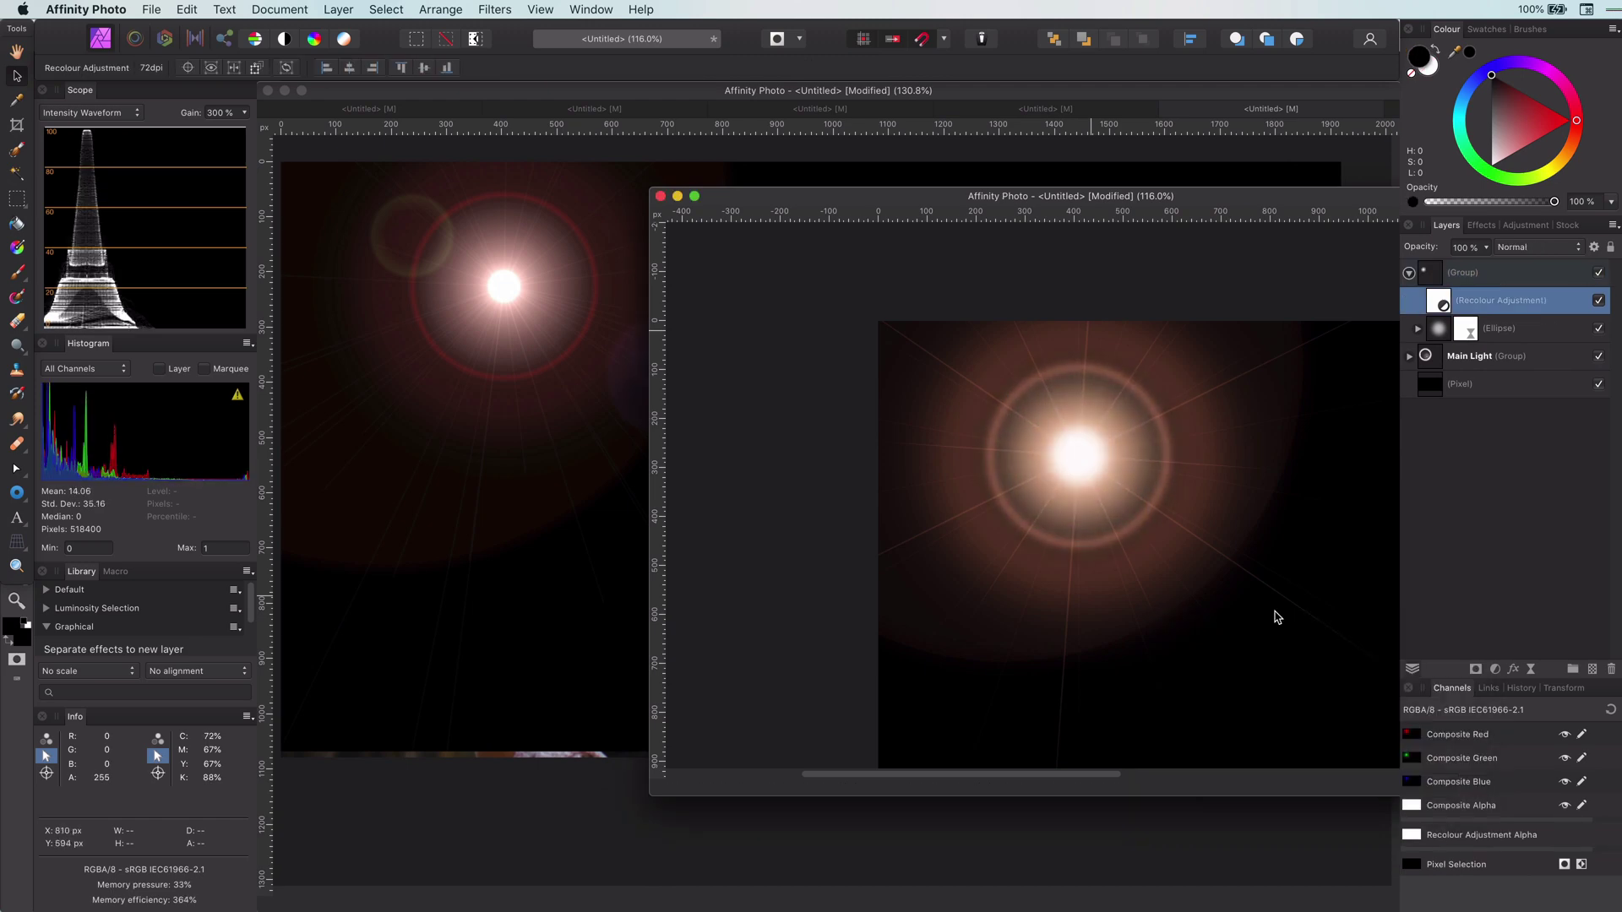
- Shrink the wide faint donut in the Main Light group around its centre to about 553 × 553 px
click(1032, 604)
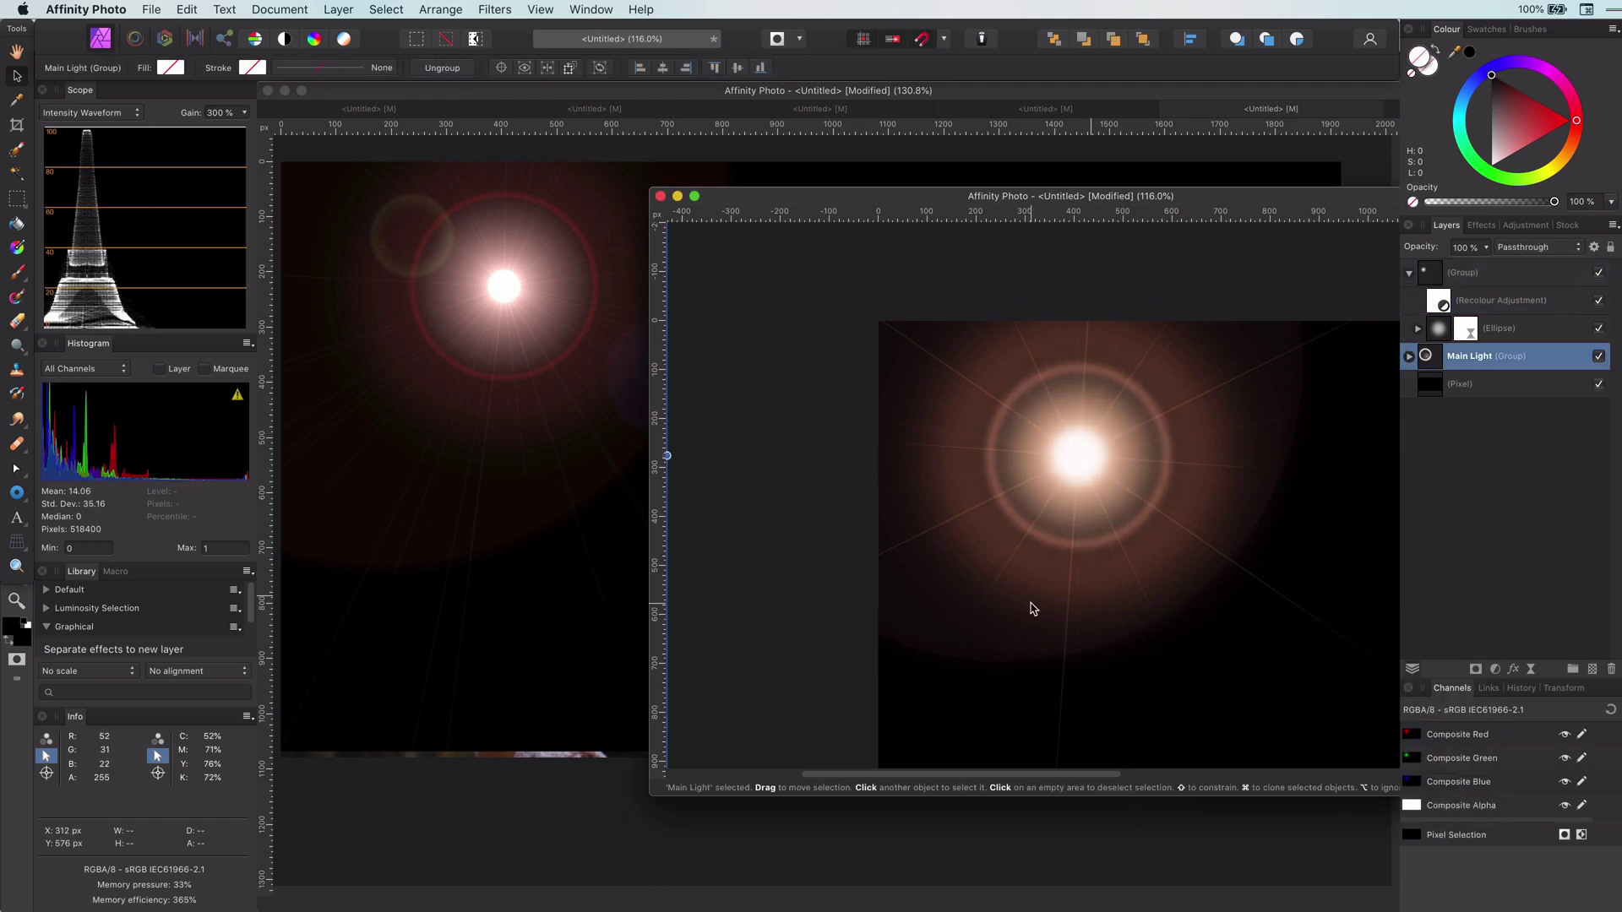
drag(905, 626, 943, 590)
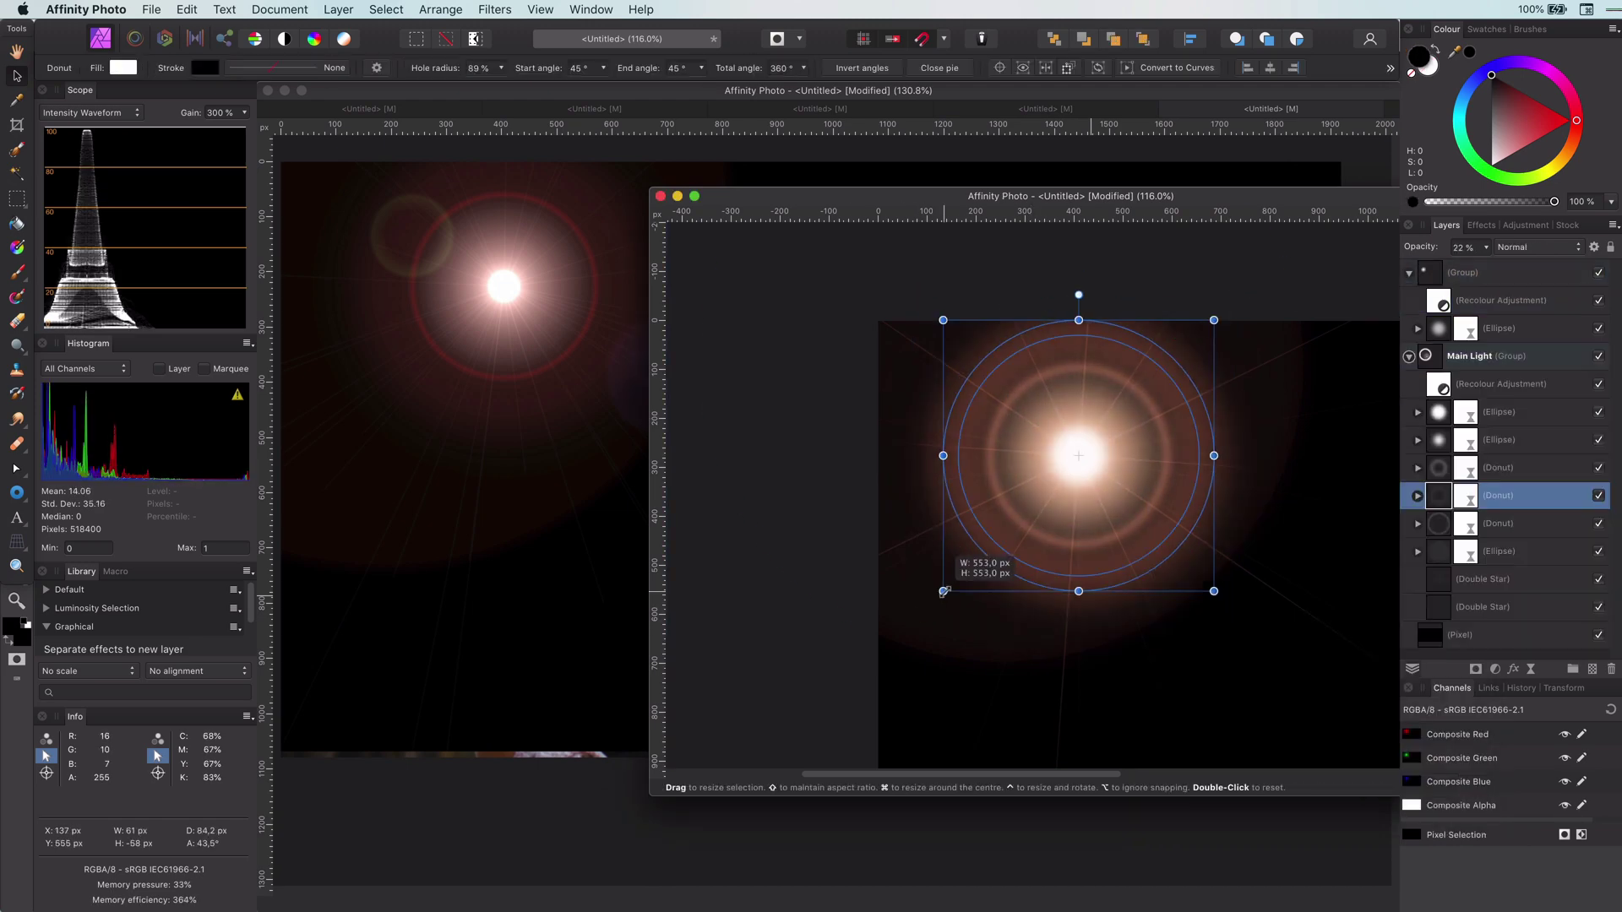
click(1046, 600)
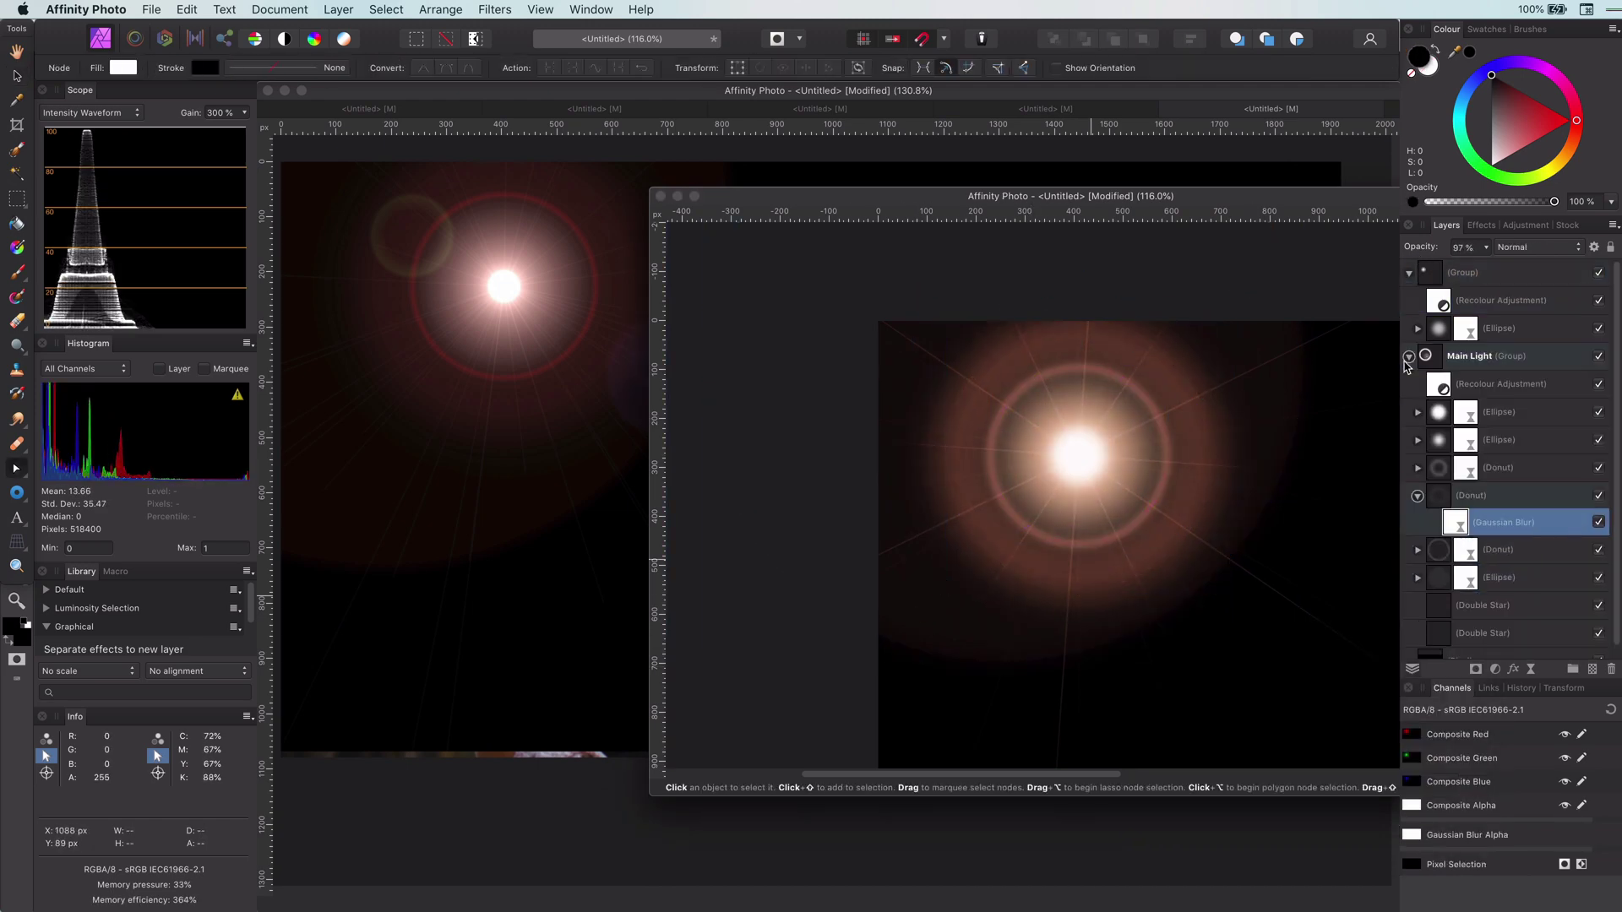
- Adjust the Main Light group's opacity and move the group above the glow ellipse's group
click(1408, 357)
click(1430, 357)
mouse_move(1420, 247)
mouse_down()
mouse_move(1336, 250)
mouse_move(1400, 253)
mouse_up()
click(1437, 331)
drag(1436, 356, 1436, 262)
click(1438, 362)
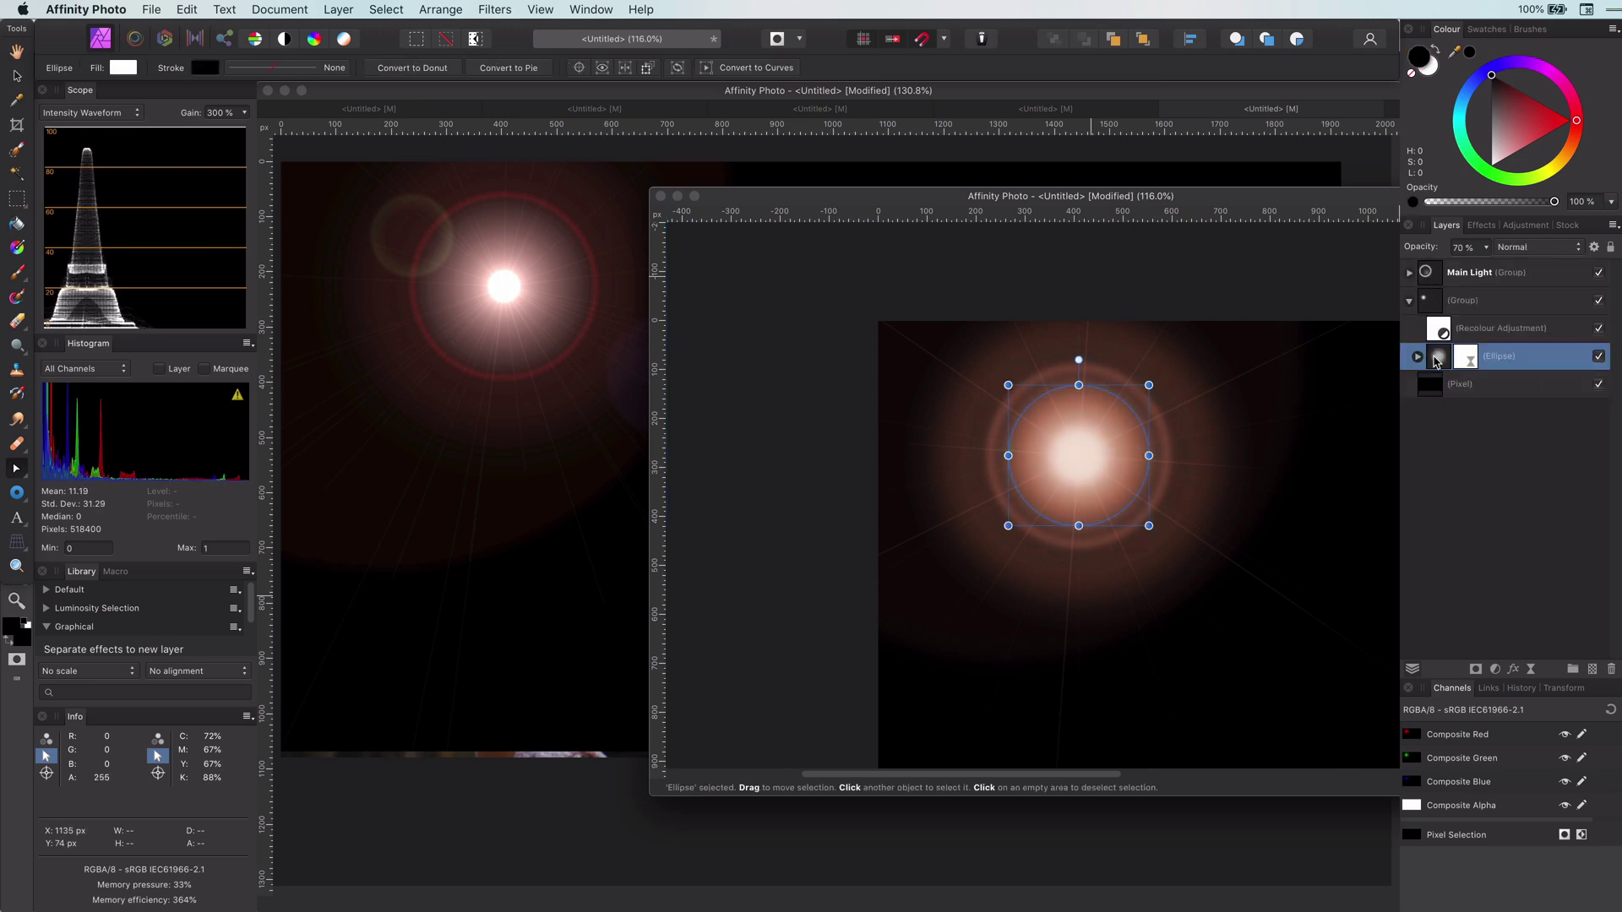
- Set the glow group's Recolour to 0° hue, 39% saturation and -10% lightness, and compare Main Light with its own Recolour off and on
double_click(1439, 331)
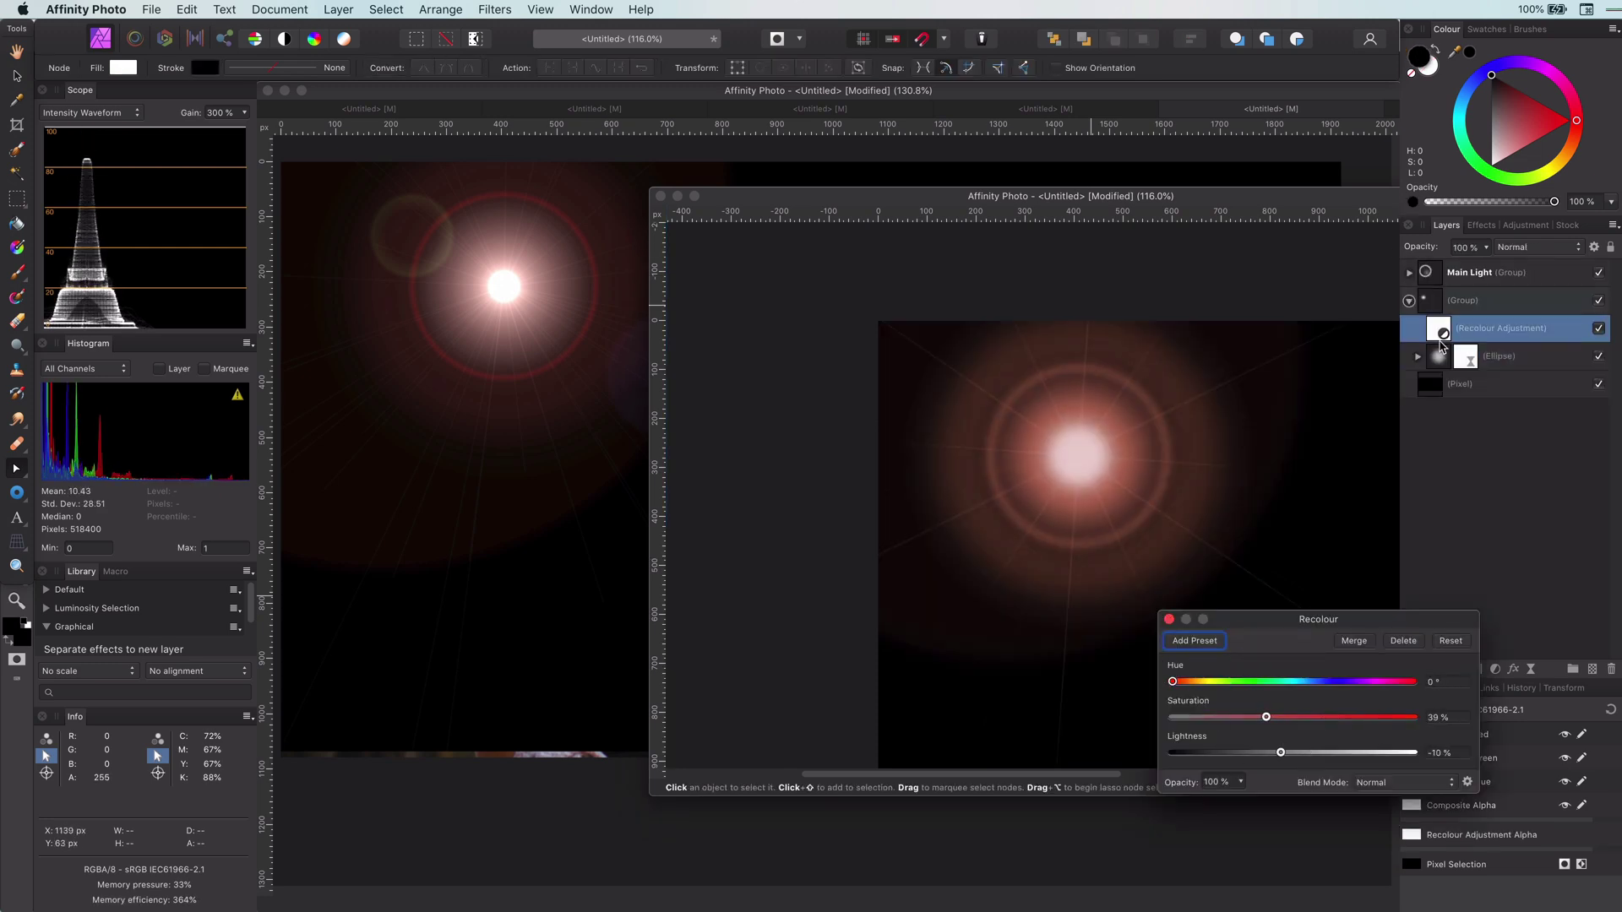
click(1409, 273)
click(1598, 301)
click(1598, 300)
click(1169, 619)
- Set the opacity of the thin ring donut's Gaussian Blur to 91%
click(1163, 482)
click(1417, 466)
click(1454, 493)
drag(1424, 248, 1416, 252)
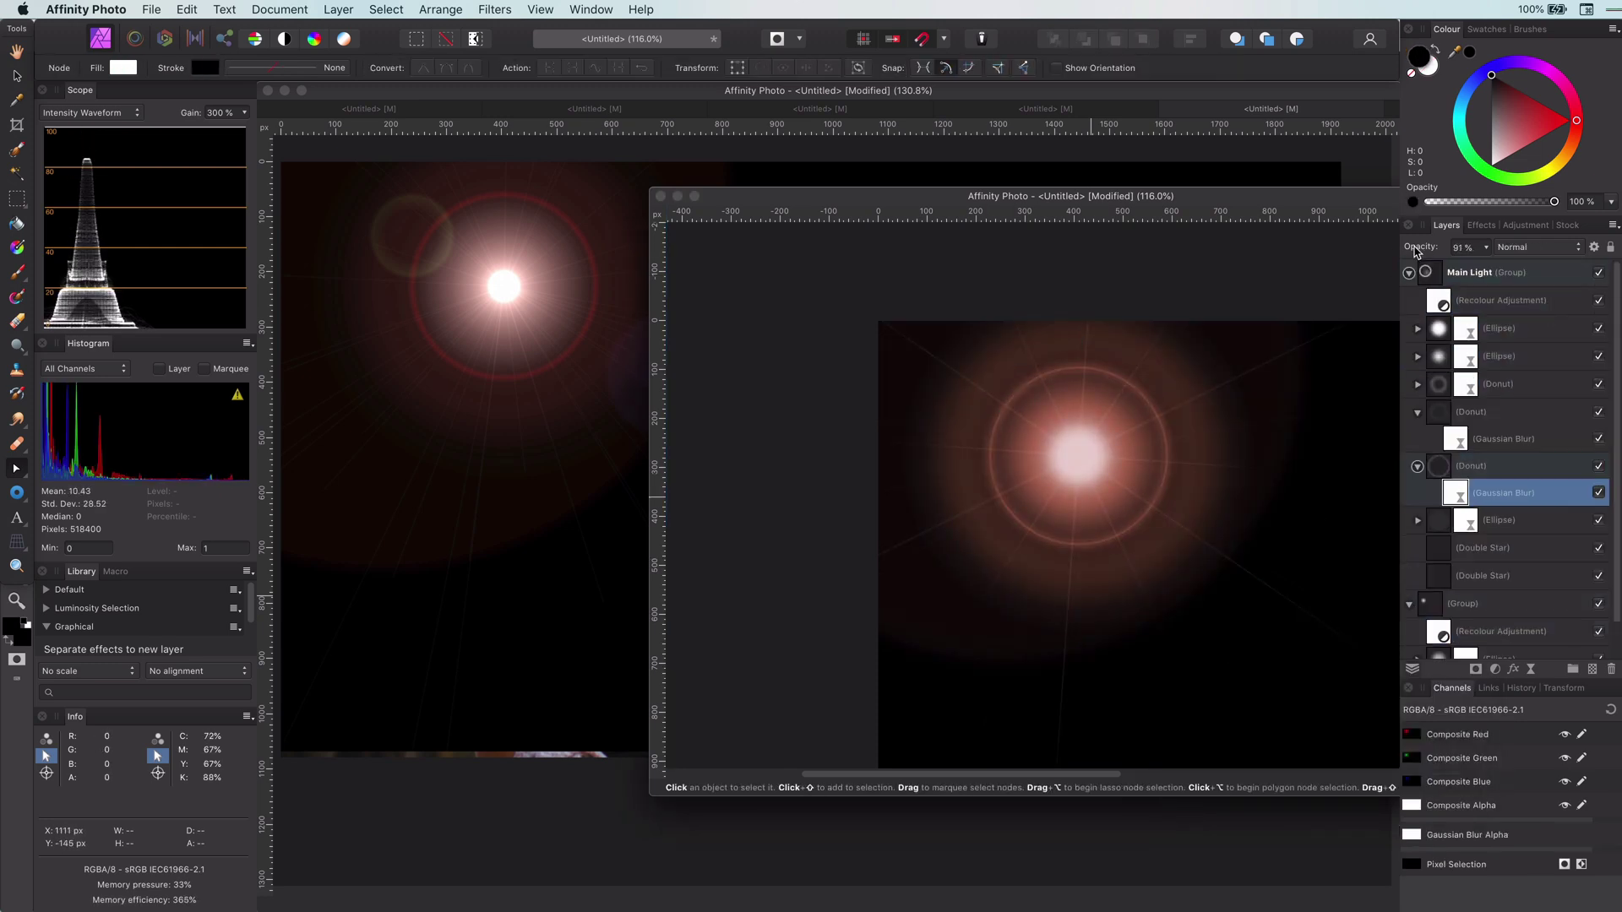
- Enlarge the glow ellipse in the group below Main Light
click(1438, 520)
click(1429, 272)
click(1409, 273)
click(1438, 357)
scroll(1122, 525, up, 5)
drag(1173, 529, 1225, 577)
scroll(1259, 577, down, 5)
- Nest the two light groups as Main Light A and Main Light B in a Main Light group at 69% opacity
click(1259, 576)
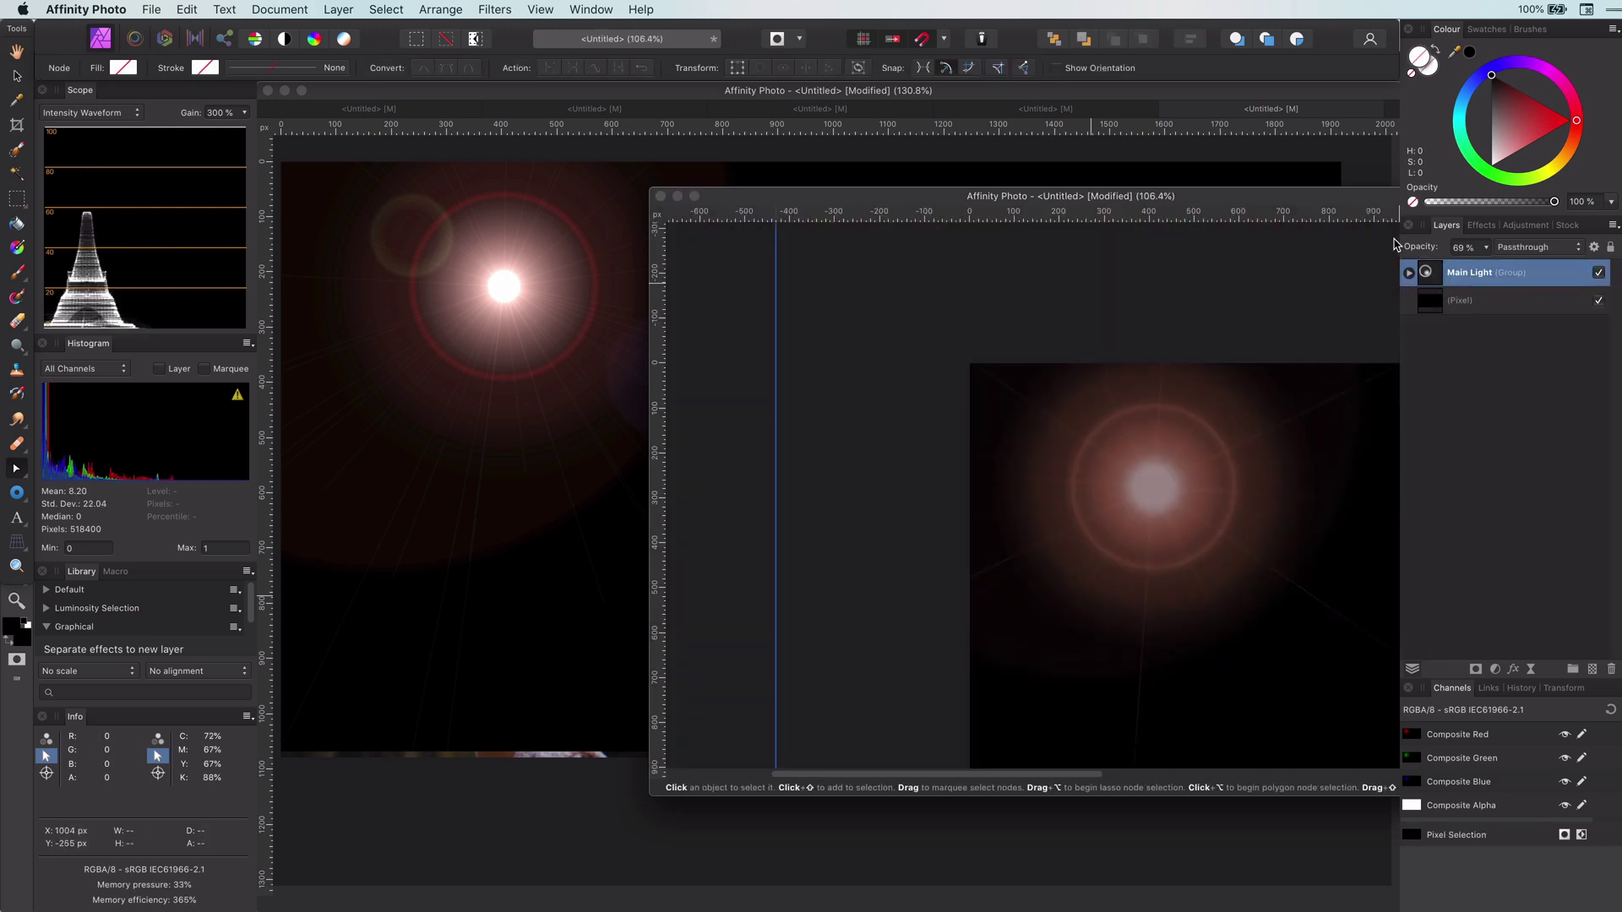
click(1409, 273)
click(1438, 301)
- Draw a small circle with the Ellipse tool and centre it on the core of the light
scroll(1128, 508, up, 5)
click(23, 498)
click(97, 516)
drag(1155, 440, 1218, 502)
key(v)
drag(1186, 473, 1180, 453)
- Add a live Gaussian Blur filter to the new centre circle
click(1531, 668)
click(1562, 287)
drag(944, 712, 995, 713)
click(944, 651)
- Fill the centre circle with pale yellow (H 56, S 94, L 93)
click(1444, 301)
click(1551, 169)
click(1476, 129)
scroll(1269, 443, down, 5)
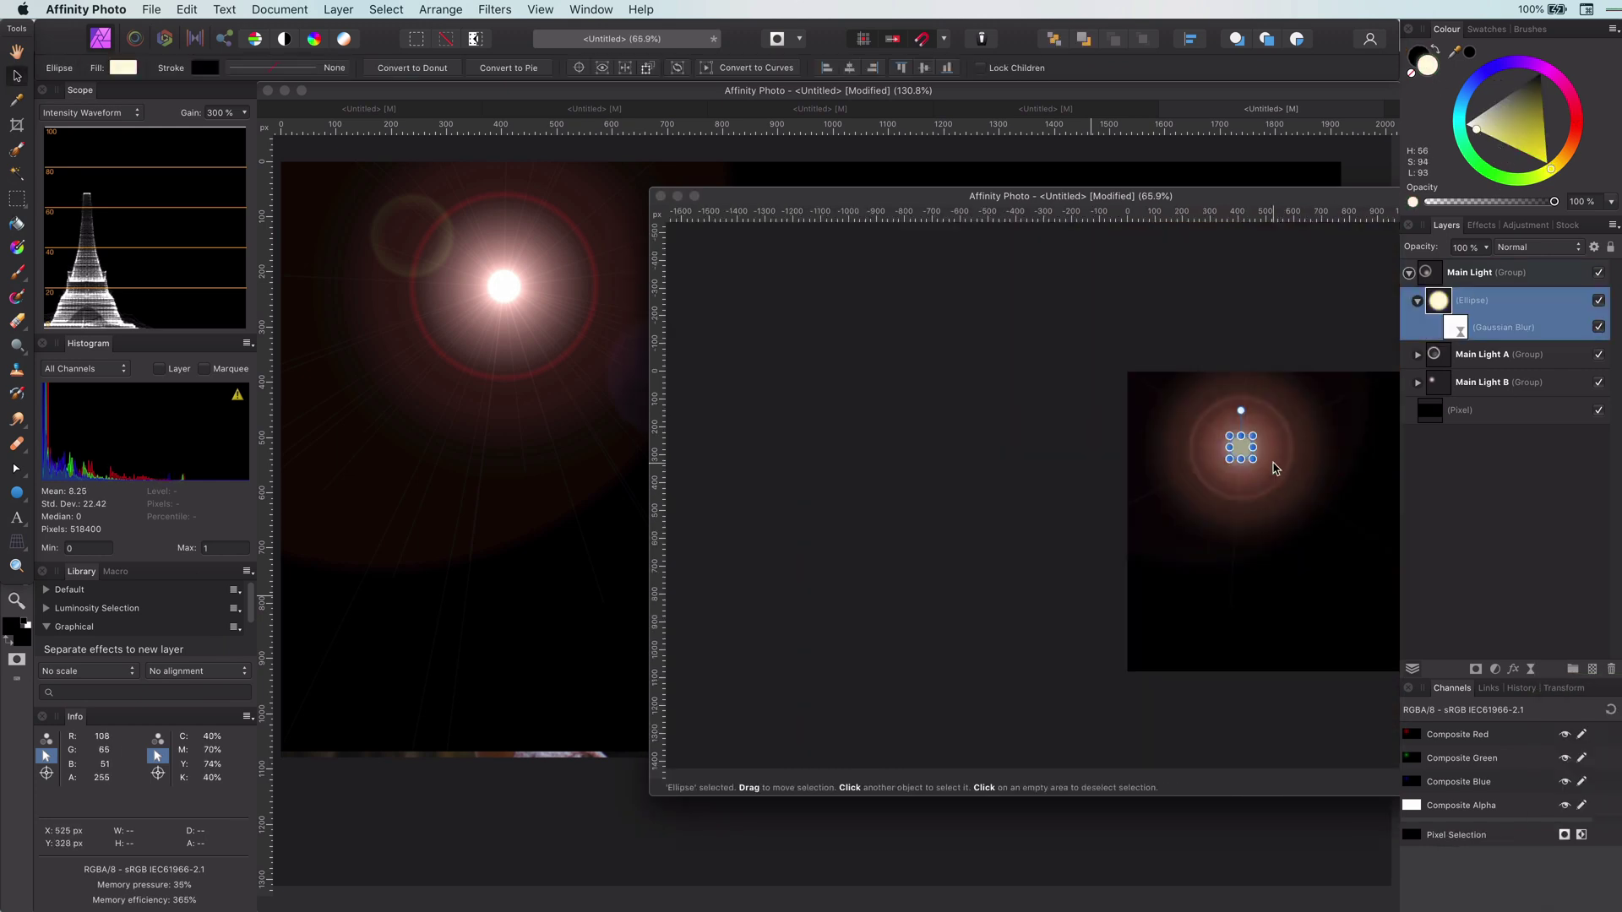
- Move the centre circle out above the Main Light group and set its Gaussian Blur's opacity to 95%
scroll(1280, 482, up, 3)
drag(1438, 301, 1426, 263)
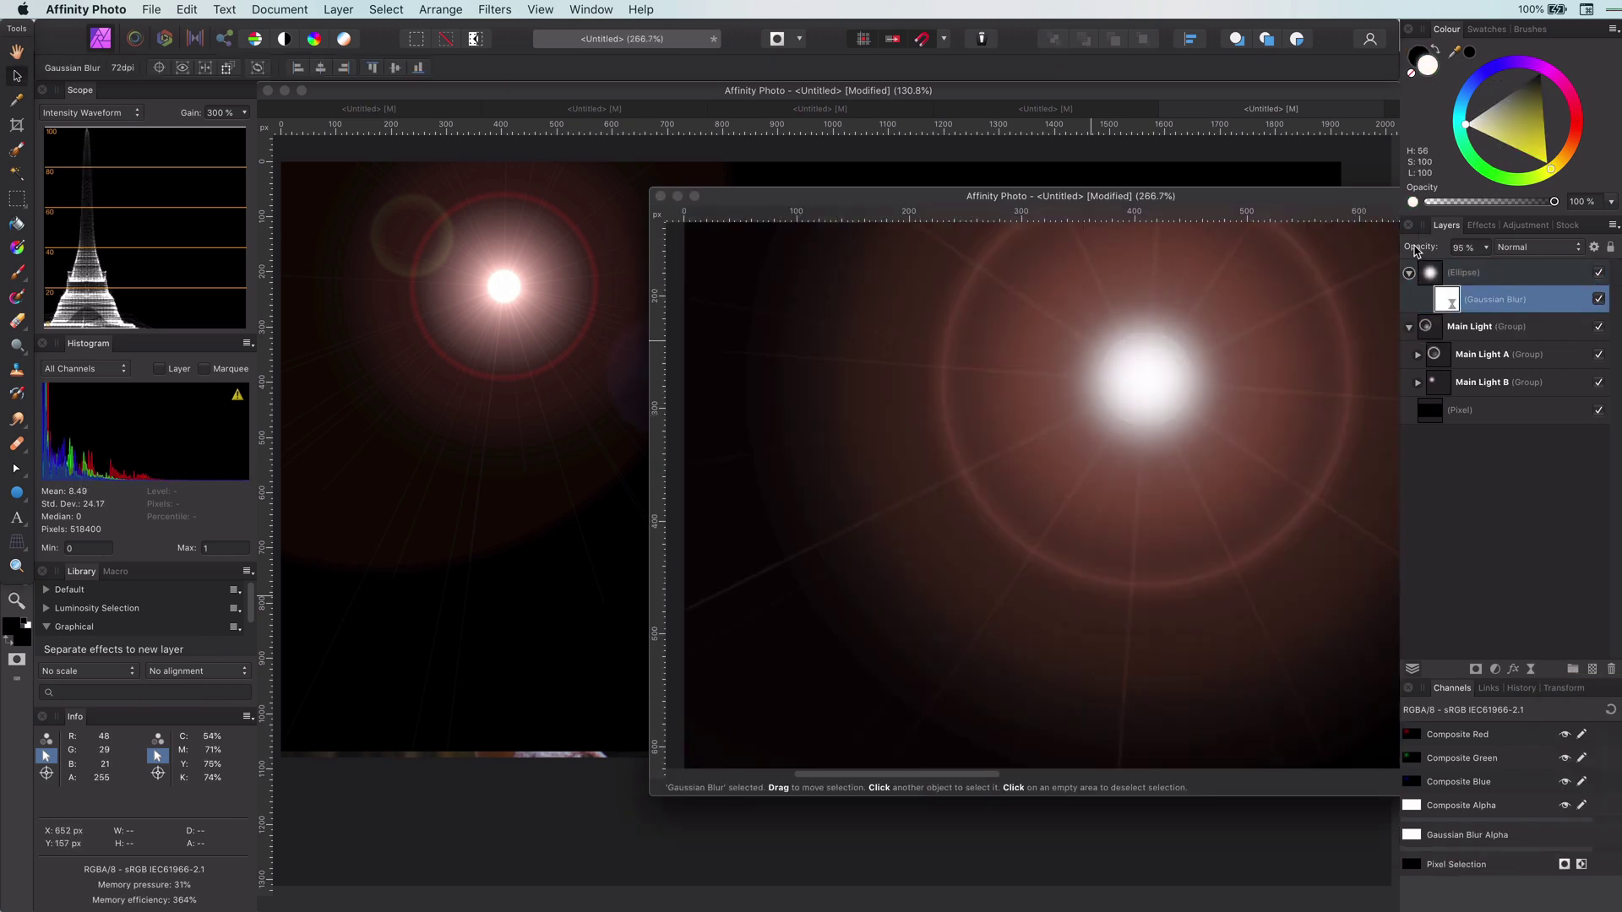
- Rename the Main Light group using the word Bottom
scroll(1169, 580, down, 5)
double_click(1524, 299)
text(Bottom)
- Group the centre circle with the existing Main Light group and name the new group Main Light
click(1535, 274)
shift+click(1530, 299)
key(super+g)
double_click(1470, 274)
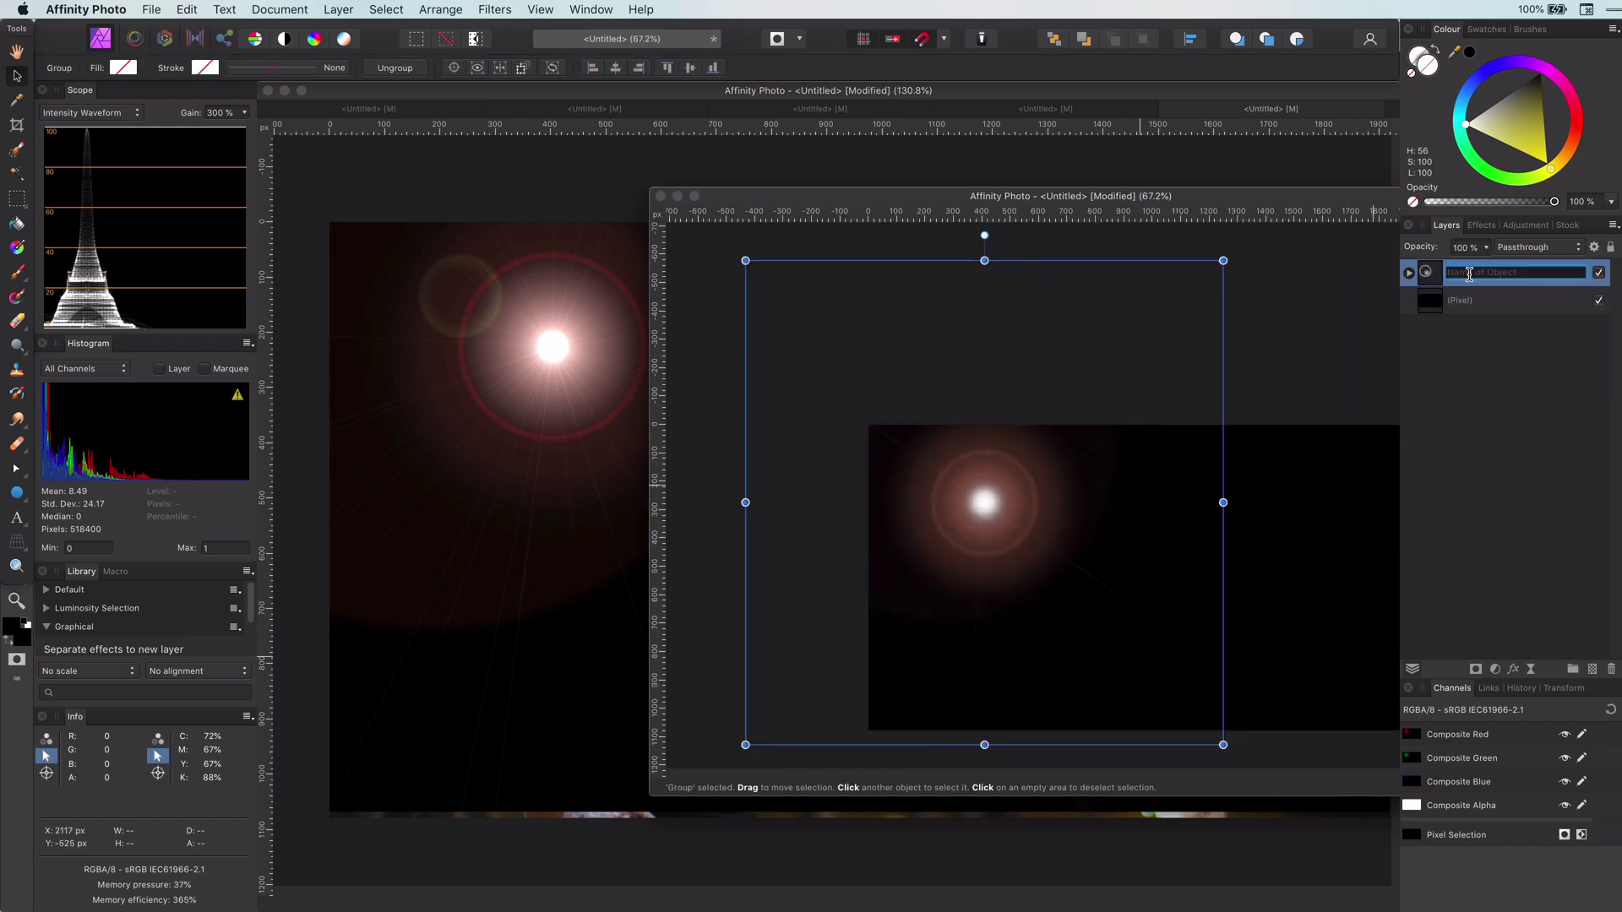
text(Main Light)
- Draw a white circle about 150 px wide beside the main light and nest a smaller circle inside it with Erase blending
drag(1020, 467, 1129, 550)
click(1333, 389)
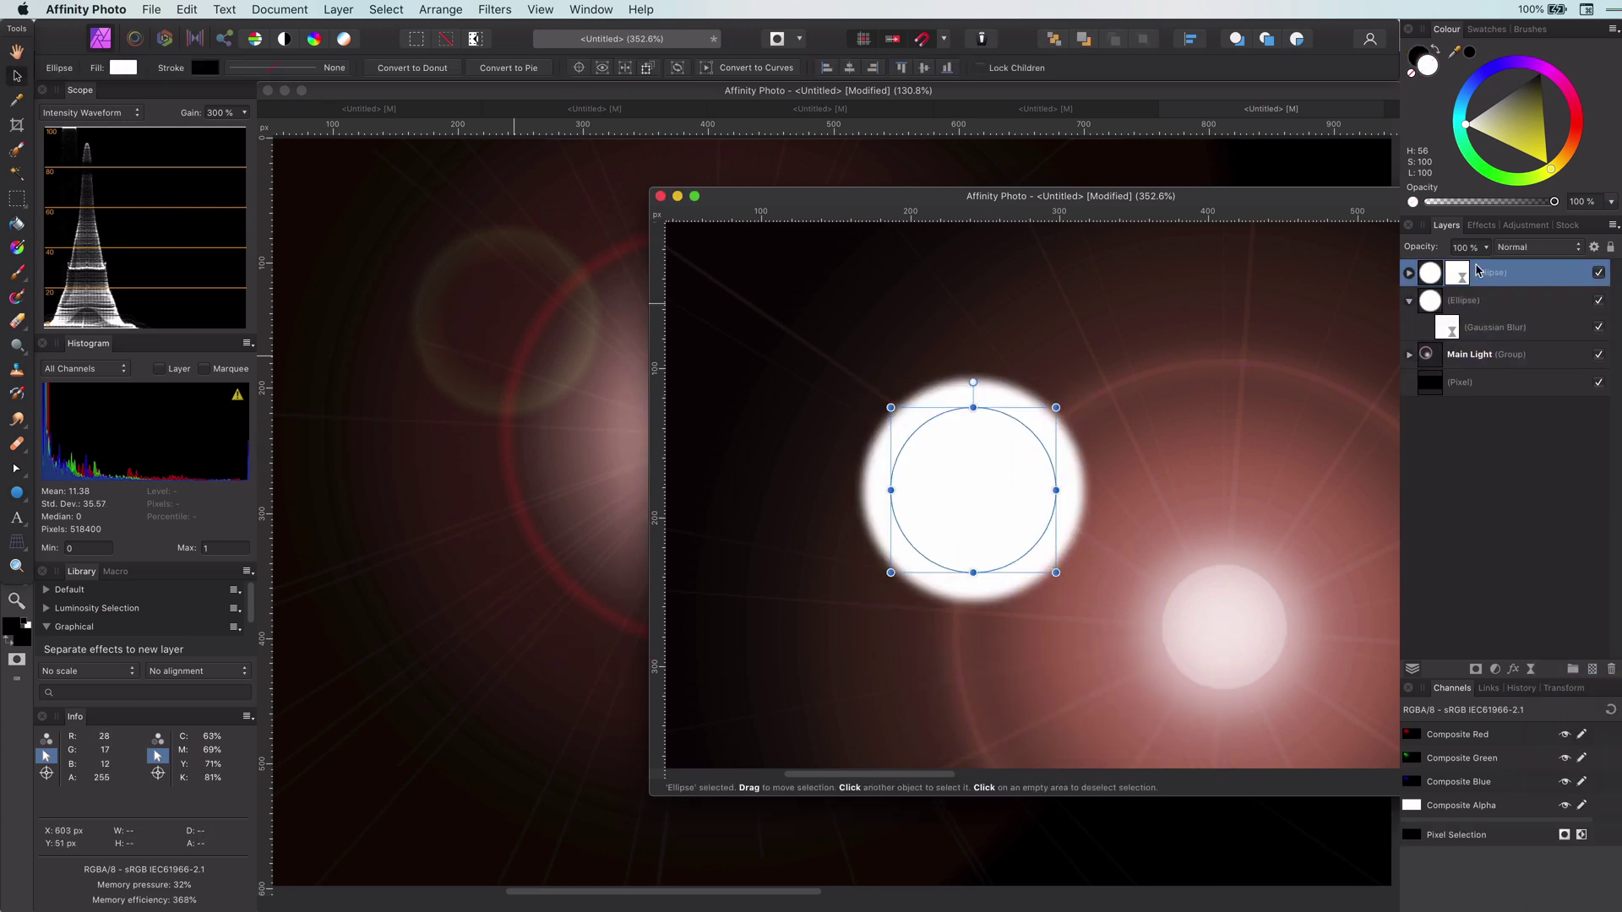
drag(1432, 341, 1435, 341)
click(1537, 247)
click(1573, 704)
- Soften and thin the ring by blurring and enlarging the erasing circle, and fill the ring with yellow (H 56, S 100, L 75)
double_click(1463, 327)
drag(1010, 714, 1053, 715)
click(1471, 327)
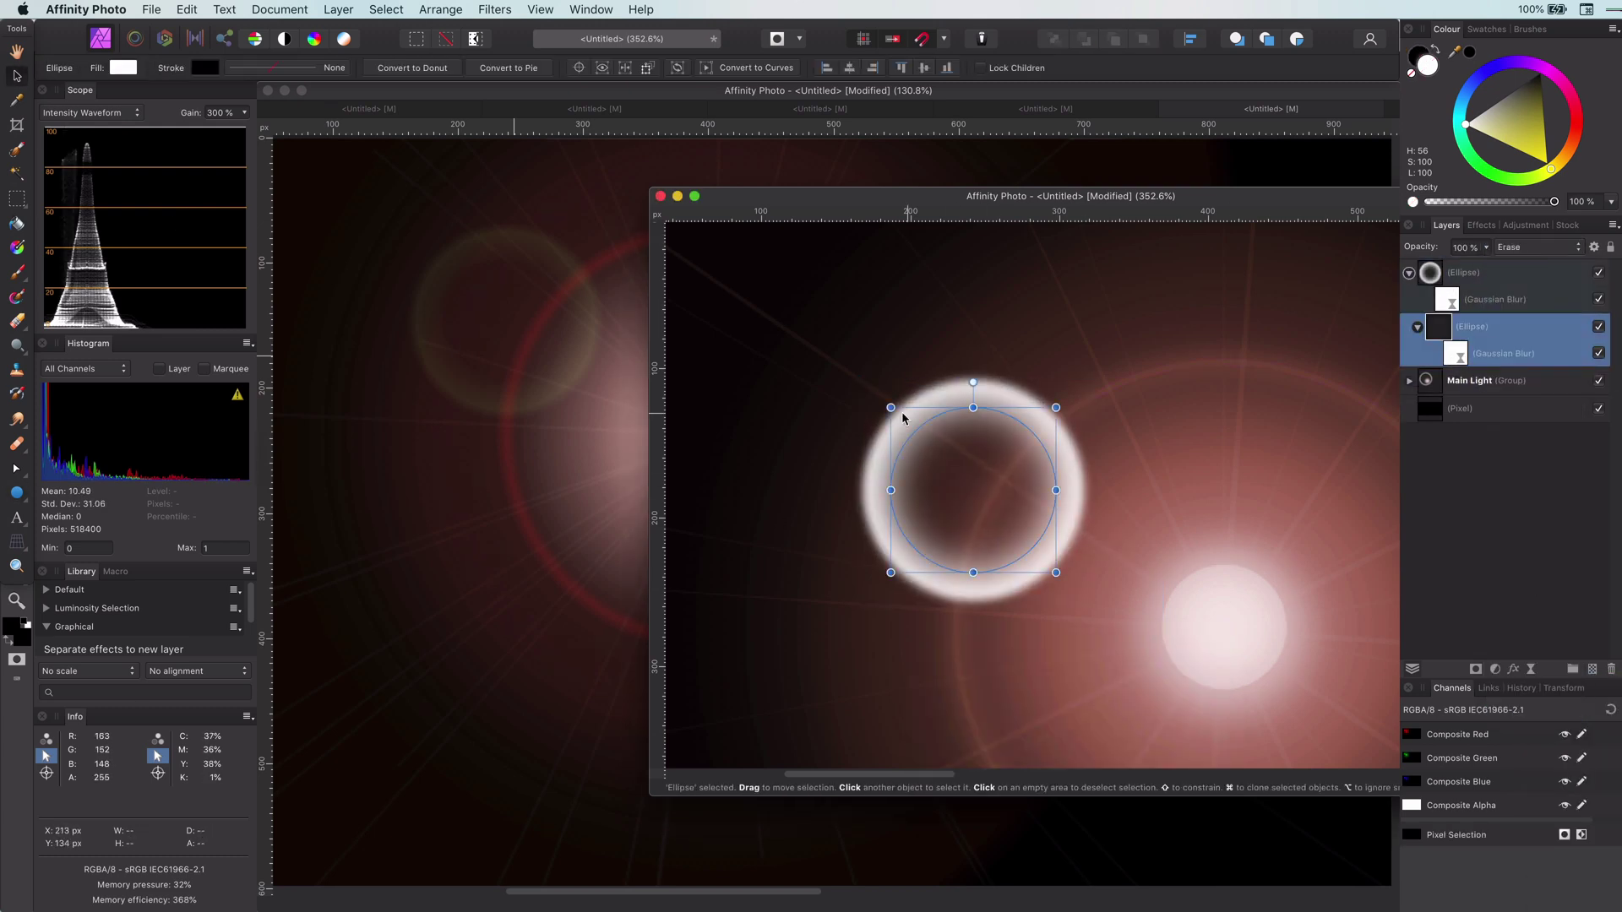
drag(891, 408, 870, 395)
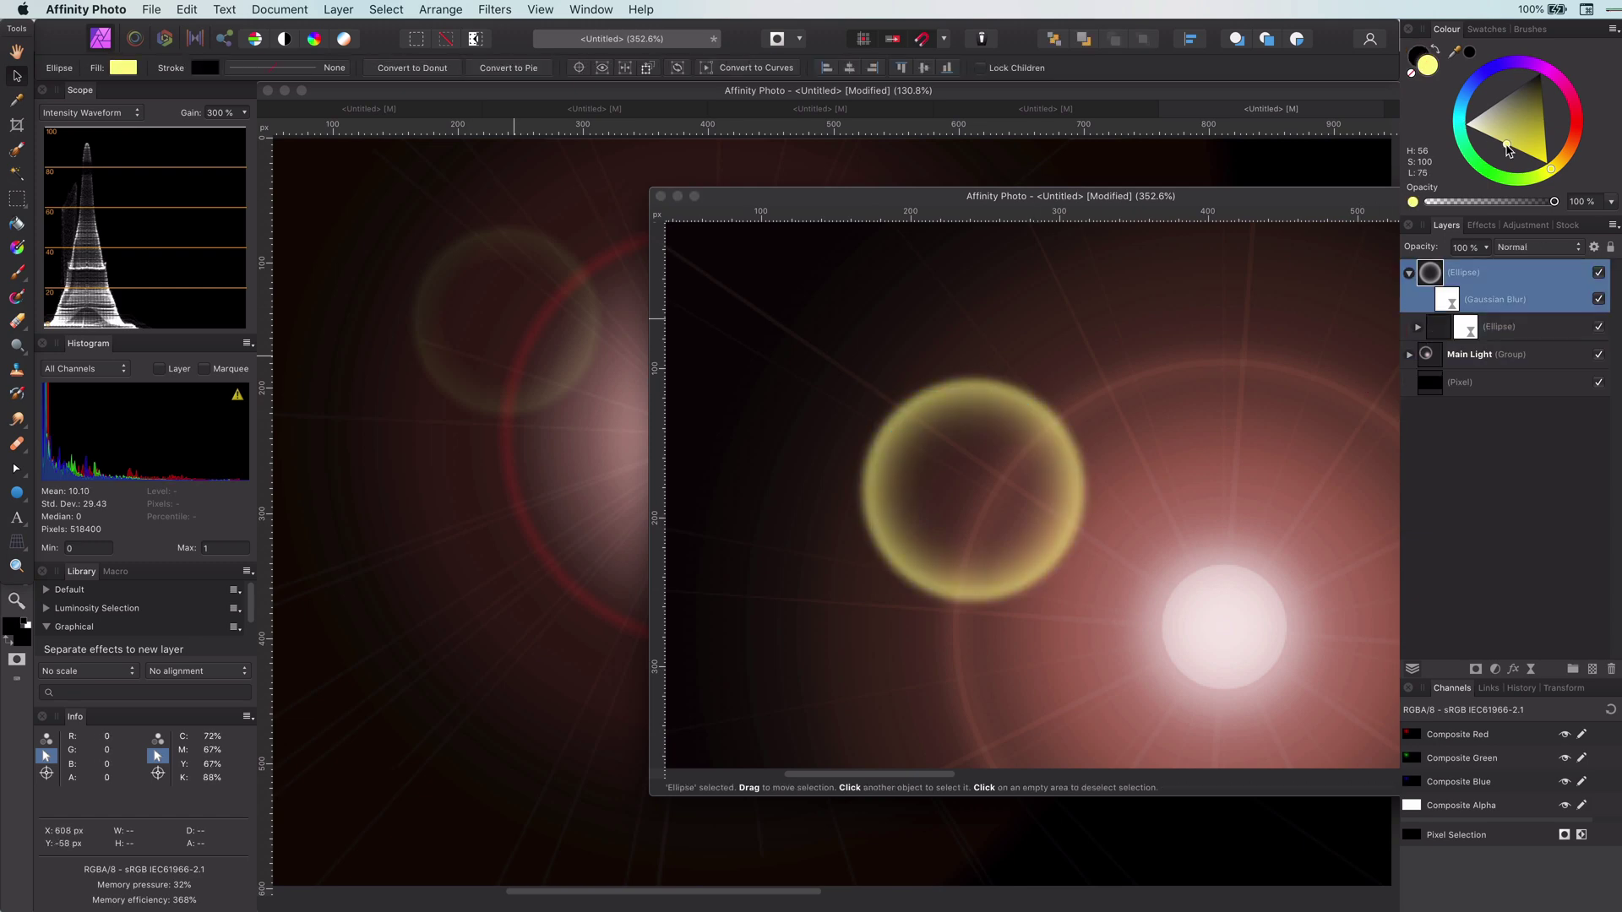
click(1503, 353)
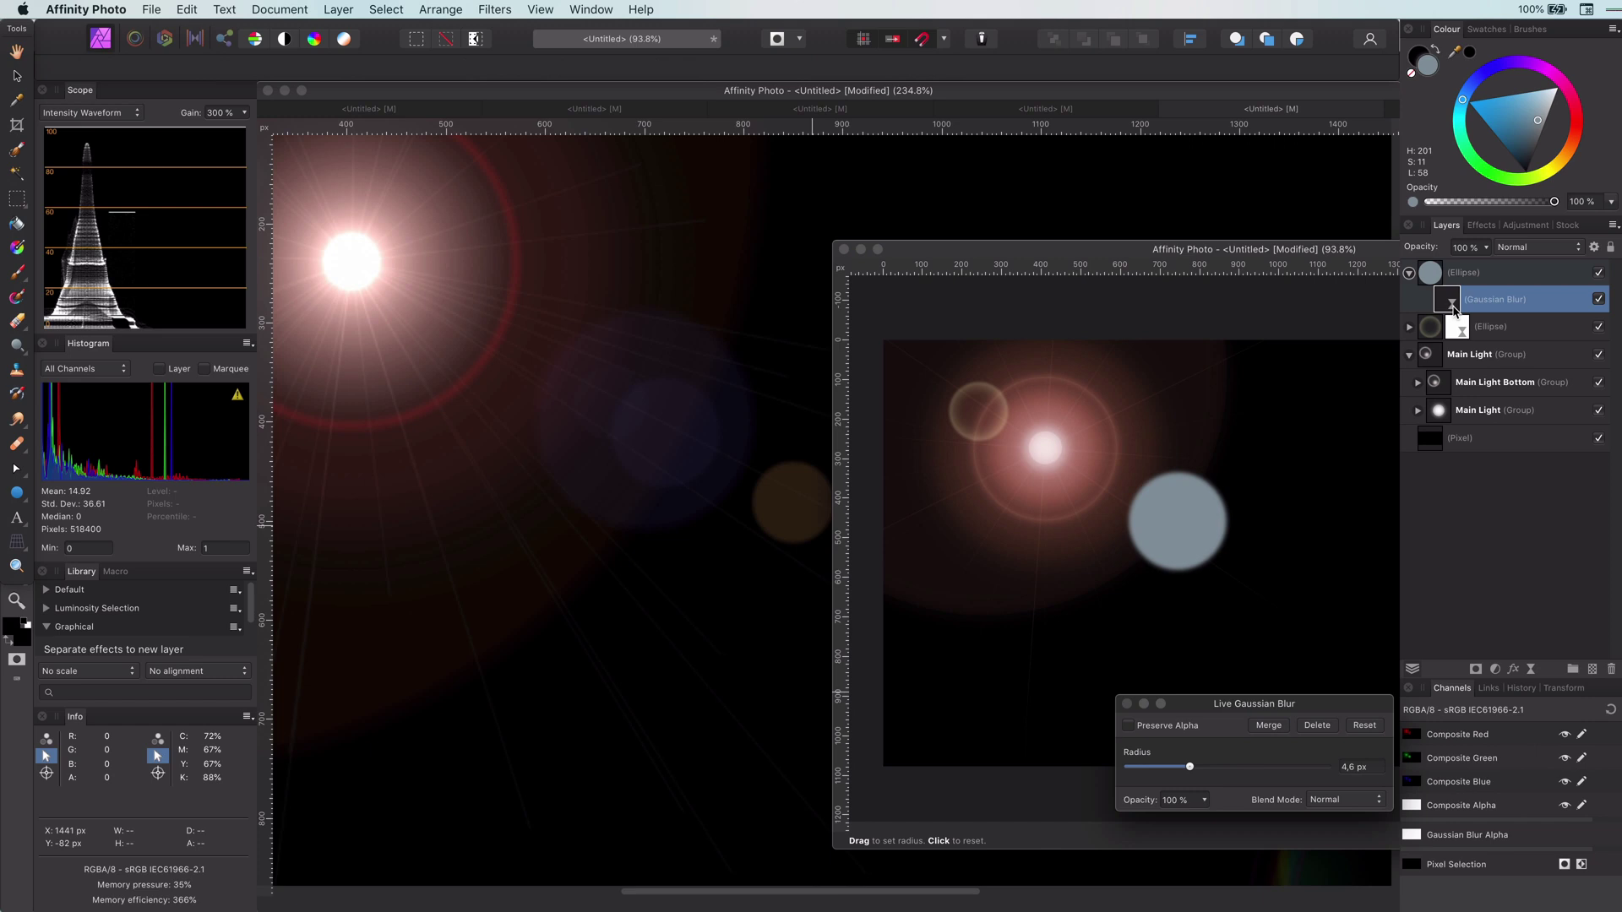
- Recolour the blurred circle purple (H 262, S 100, L 73) at 23% opacity and place smaller, fainter copies inside it
click(1453, 272)
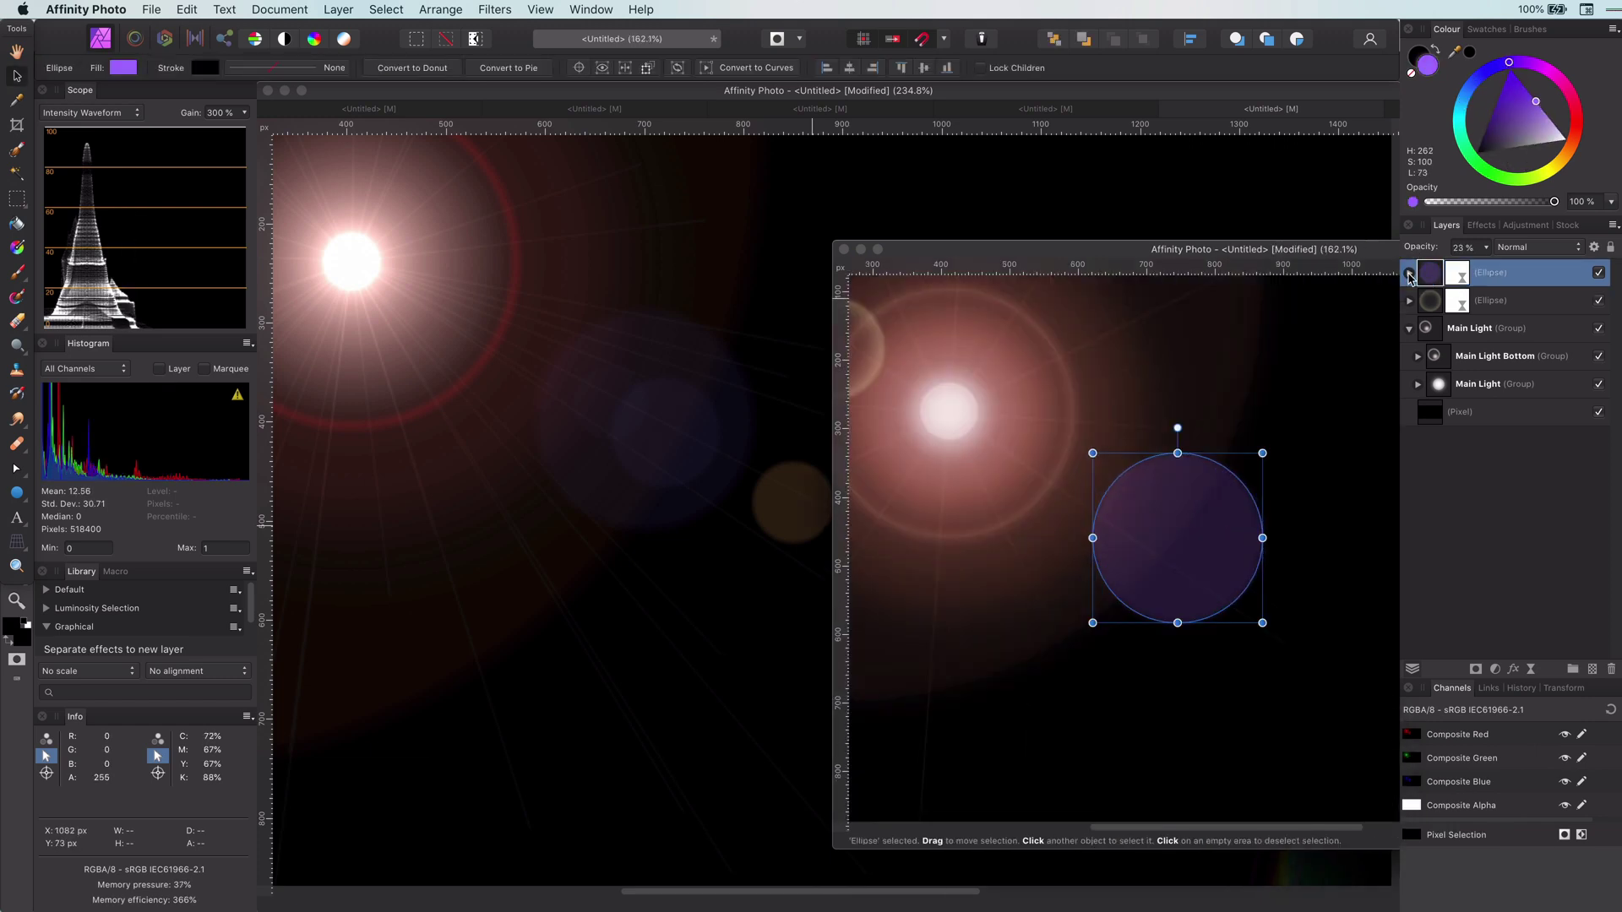
drag(1259, 622, 1180, 549)
click(1264, 692)
click(1256, 590)
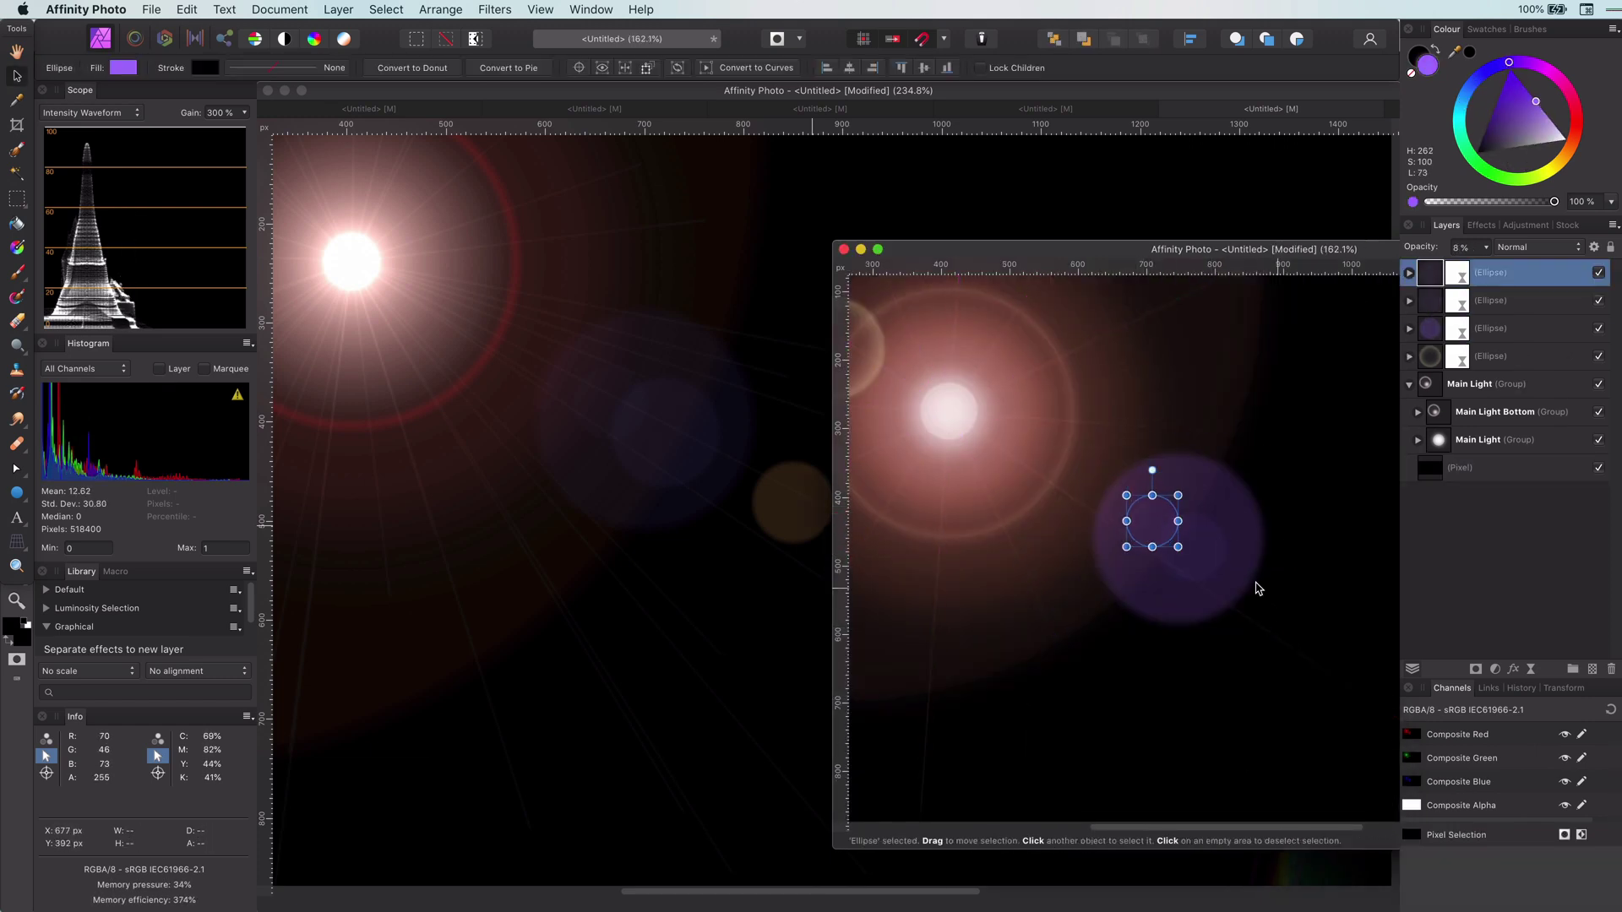
click(1225, 740)
- Duplicate the small green circle further down the flare diagonal, following the reference flare's spacing
click(813, 534)
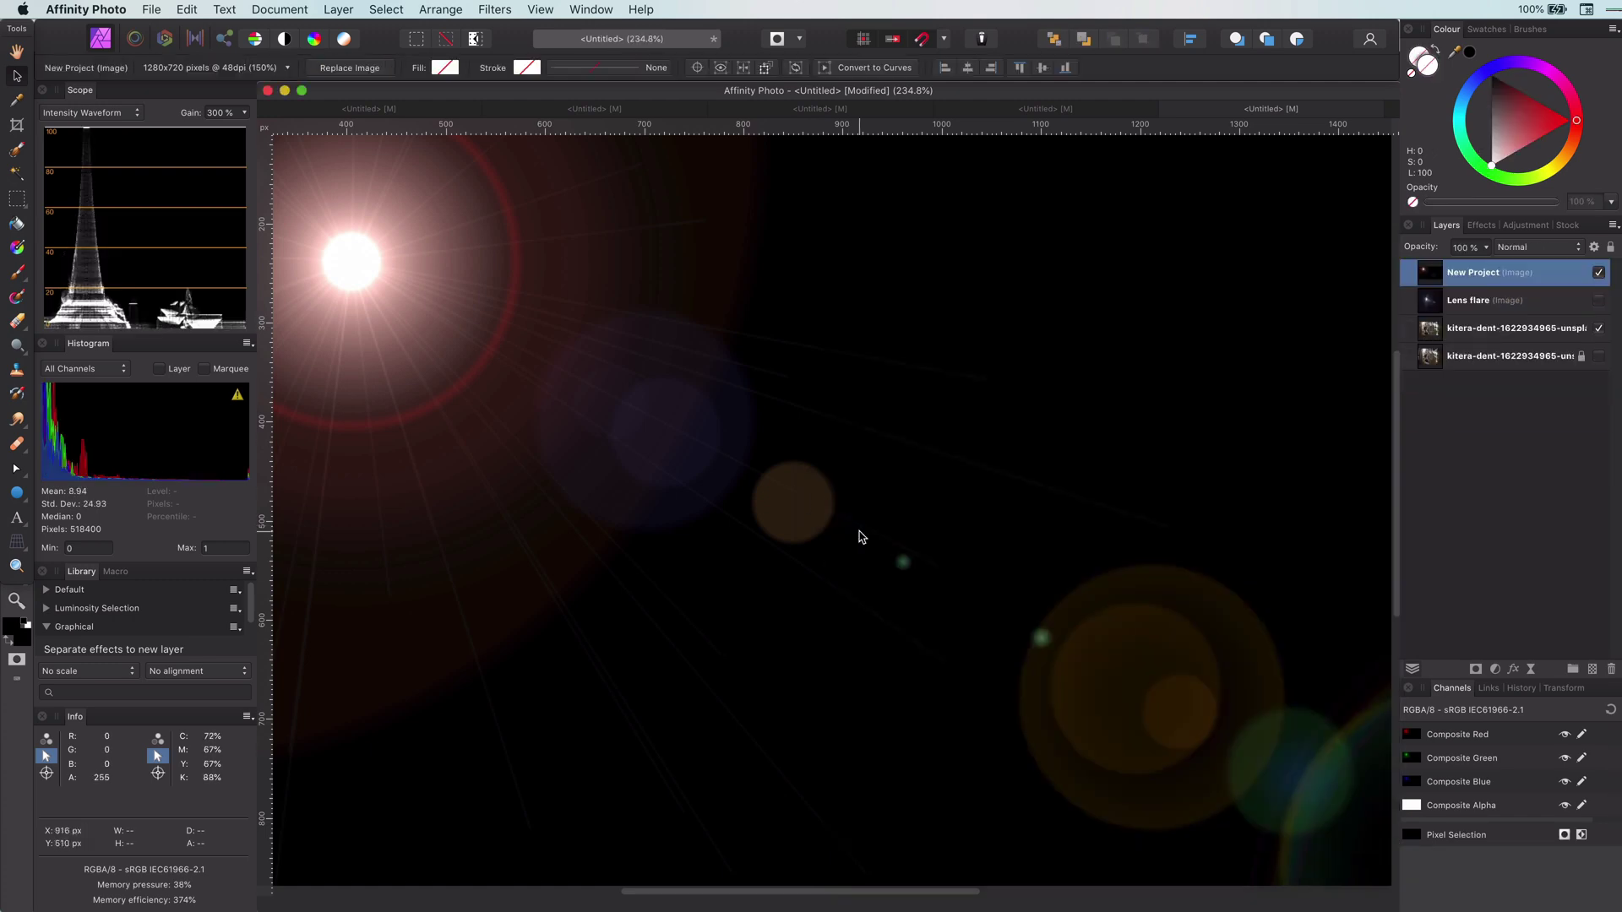
scroll(1013, 644, right, 5)
scroll(1014, 645, down, 2)
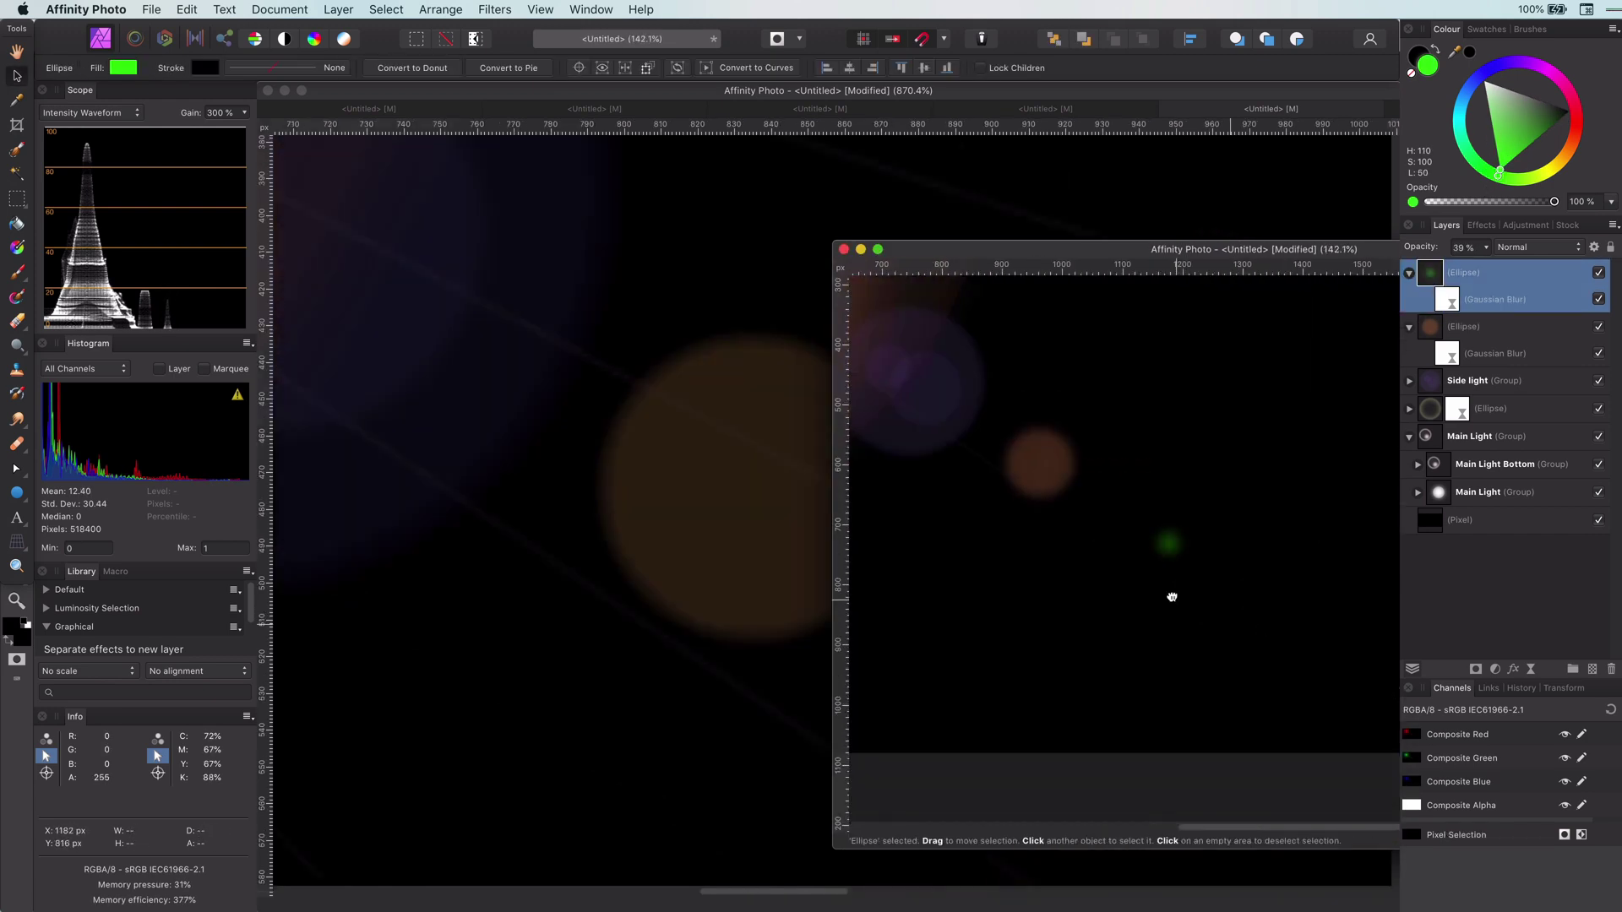
drag(1171, 597, 1160, 583)
drag(1156, 528, 1249, 592)
- Add a live Lens Blur filter to the copied green circle and increase its blur
click(1409, 273)
click(1495, 299)
click(1495, 669)
click(1530, 669)
click(1581, 777)
drag(1410, 582, 1548, 603)
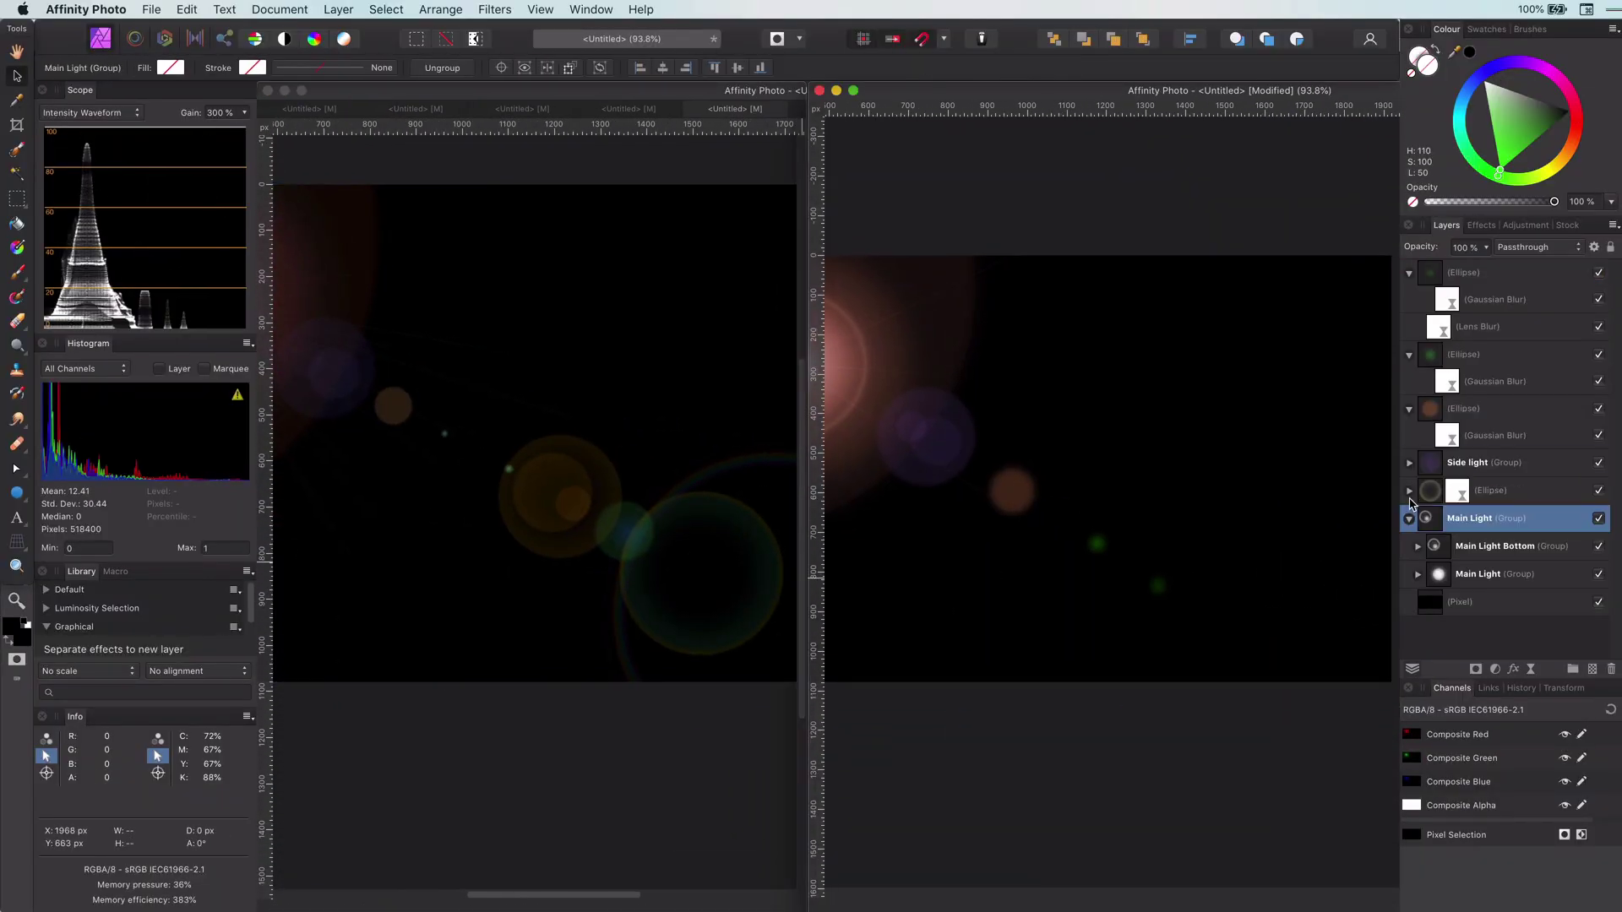
- Duplicate the Side light group and move the copy down the diagonal beyond the two green circles
click(905, 453)
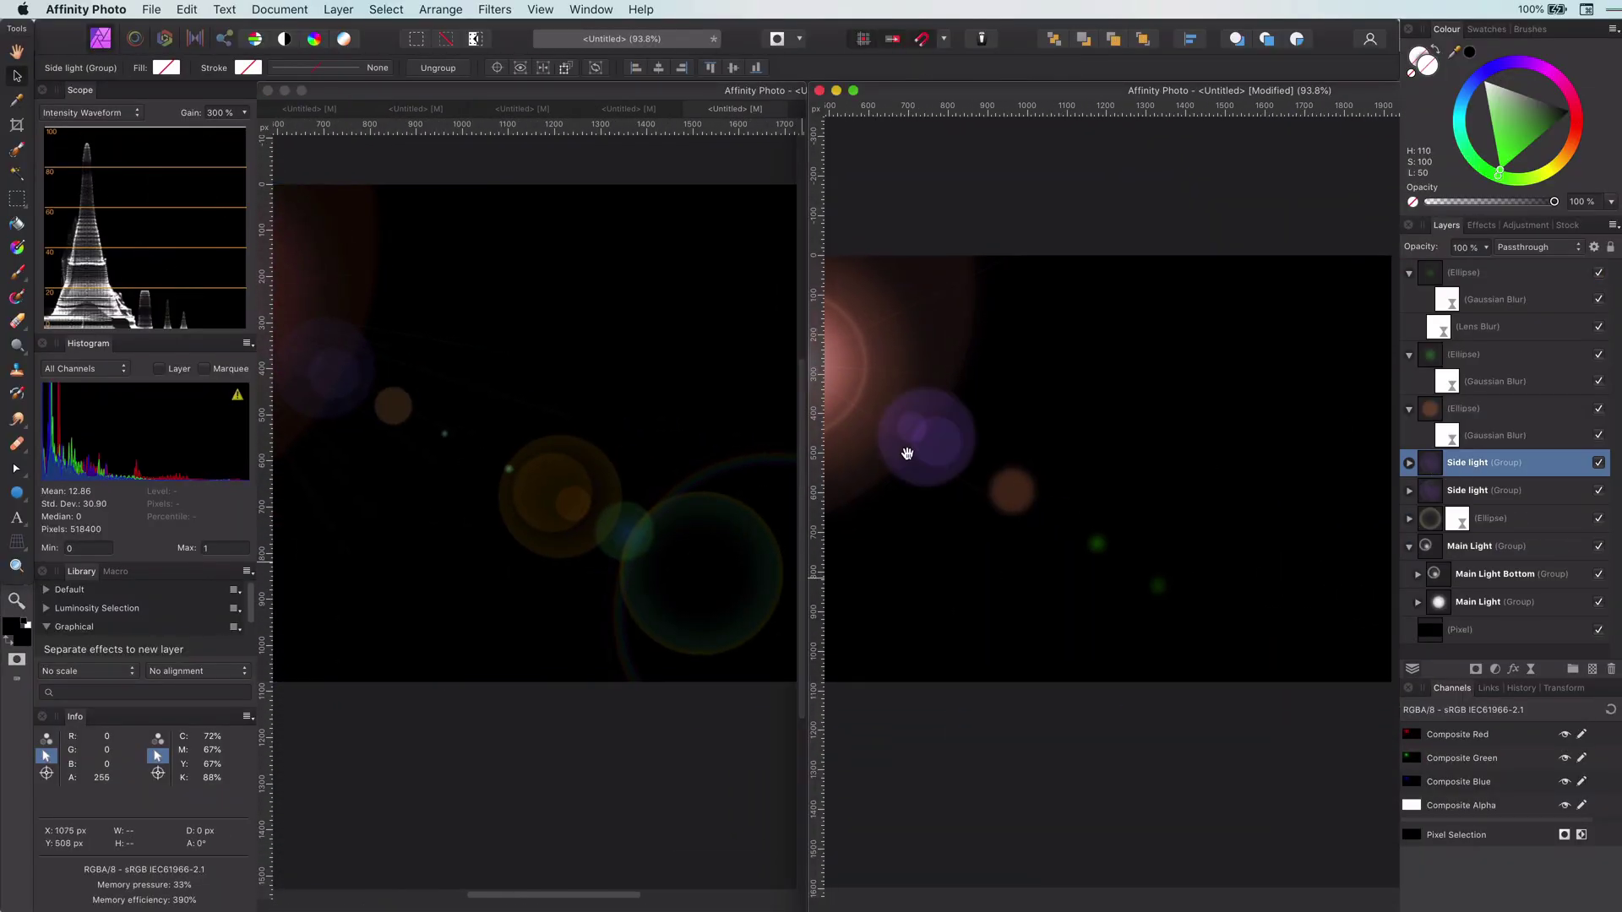
key(super+j)
drag(905, 453, 1227, 595)
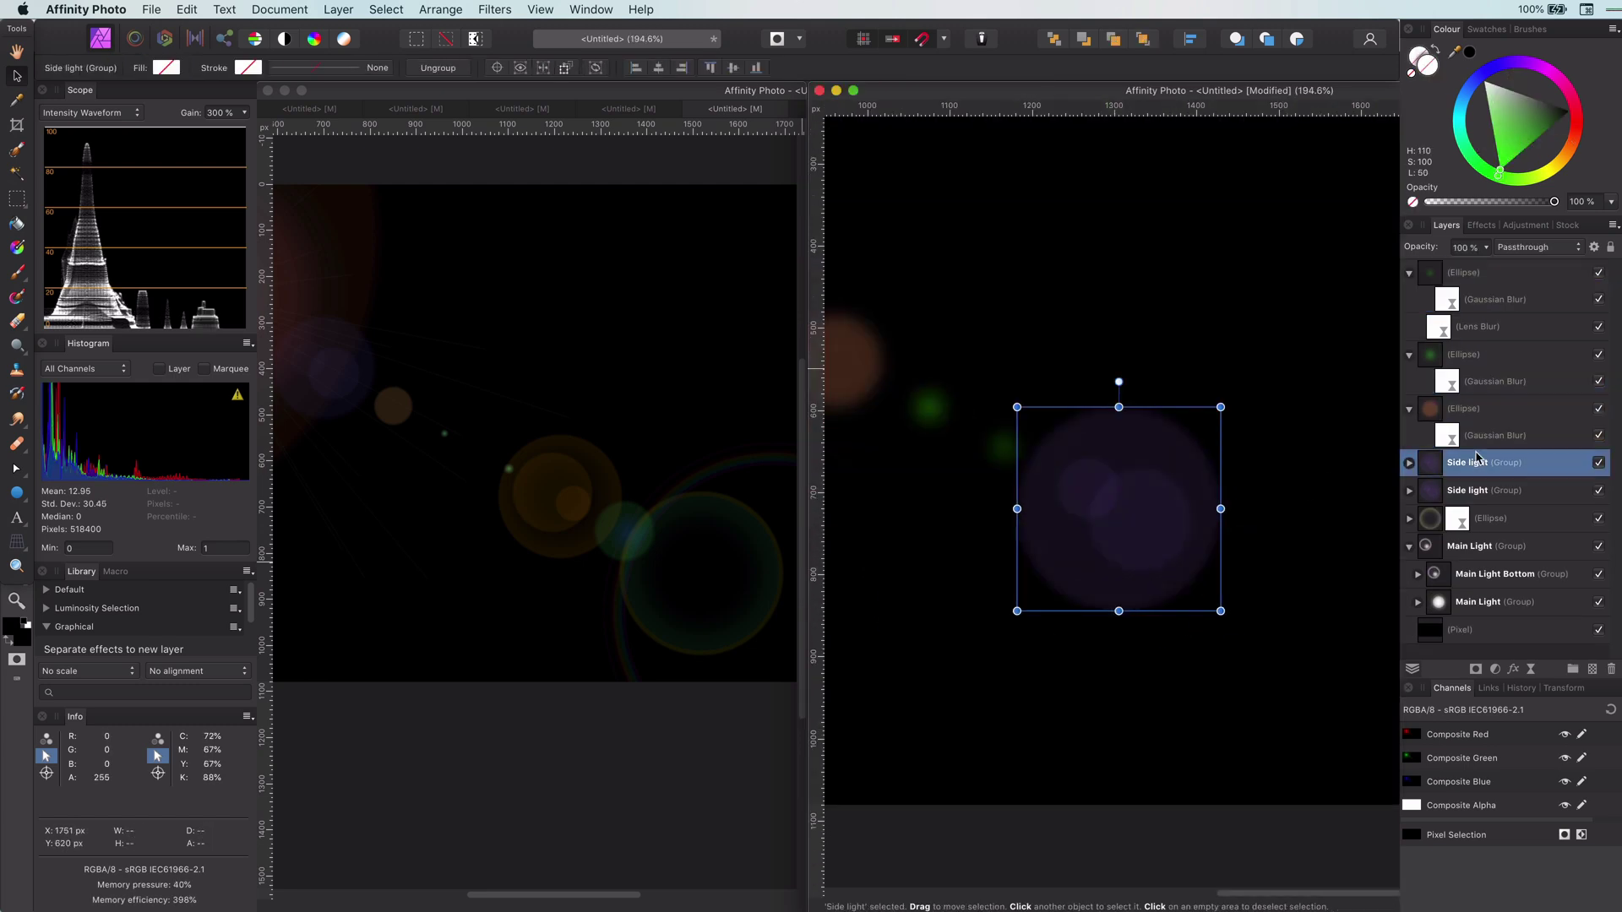
drag(1207, 557, 1118, 506)
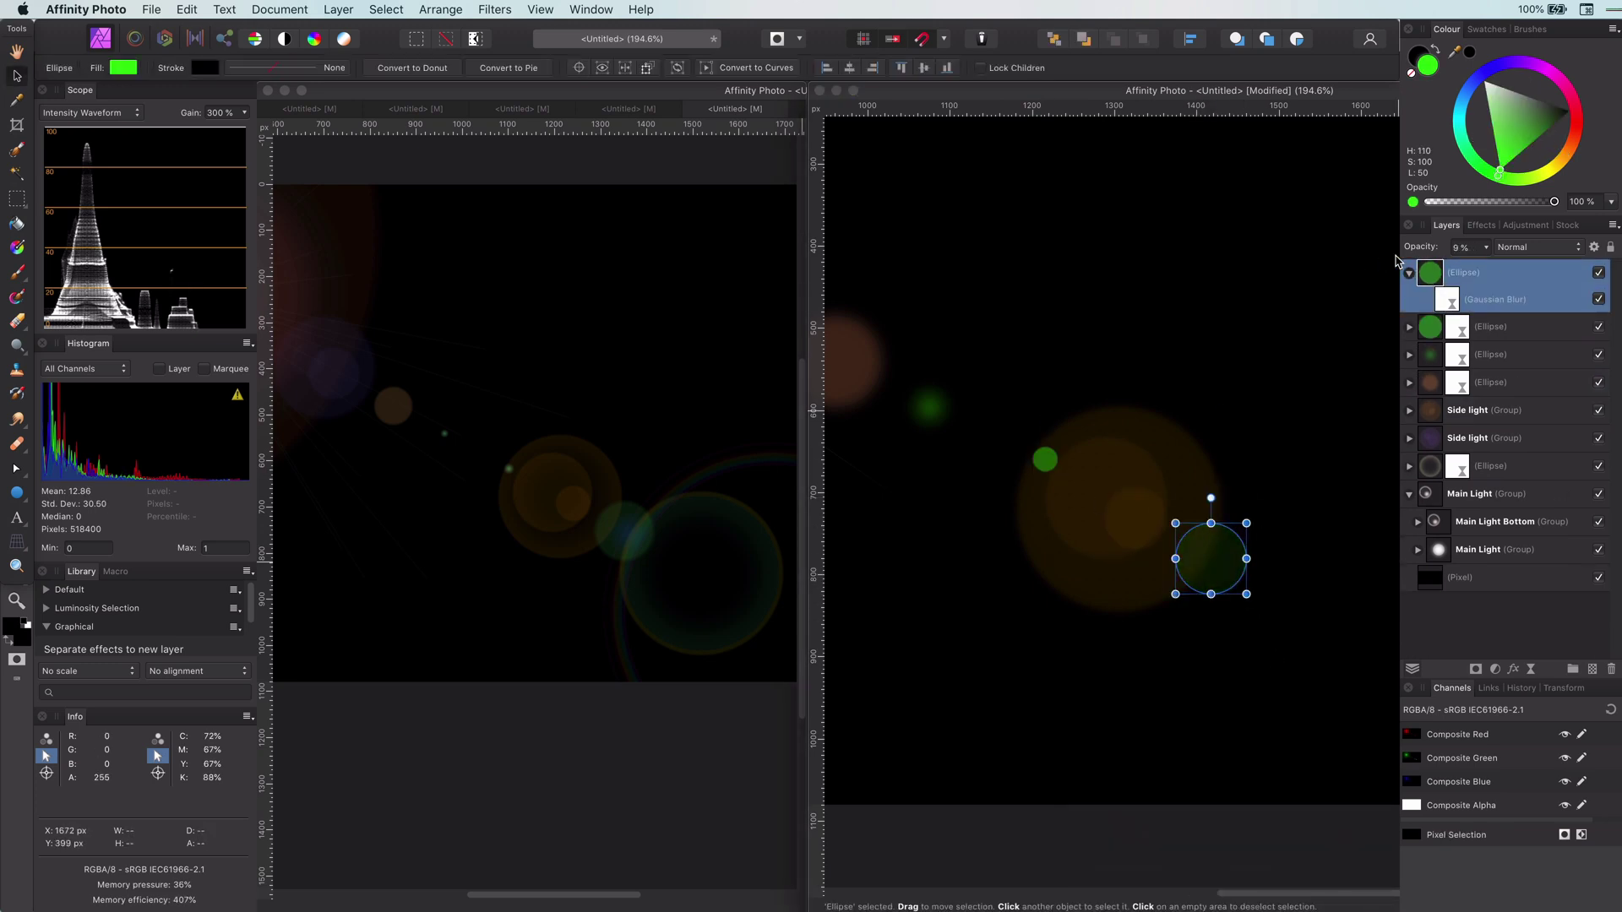
- Set the faint large green circle's blend mode to Linear Light and compare it with the reference flare
click(1536, 247)
click(1542, 468)
scroll(717, 580, up, 7)
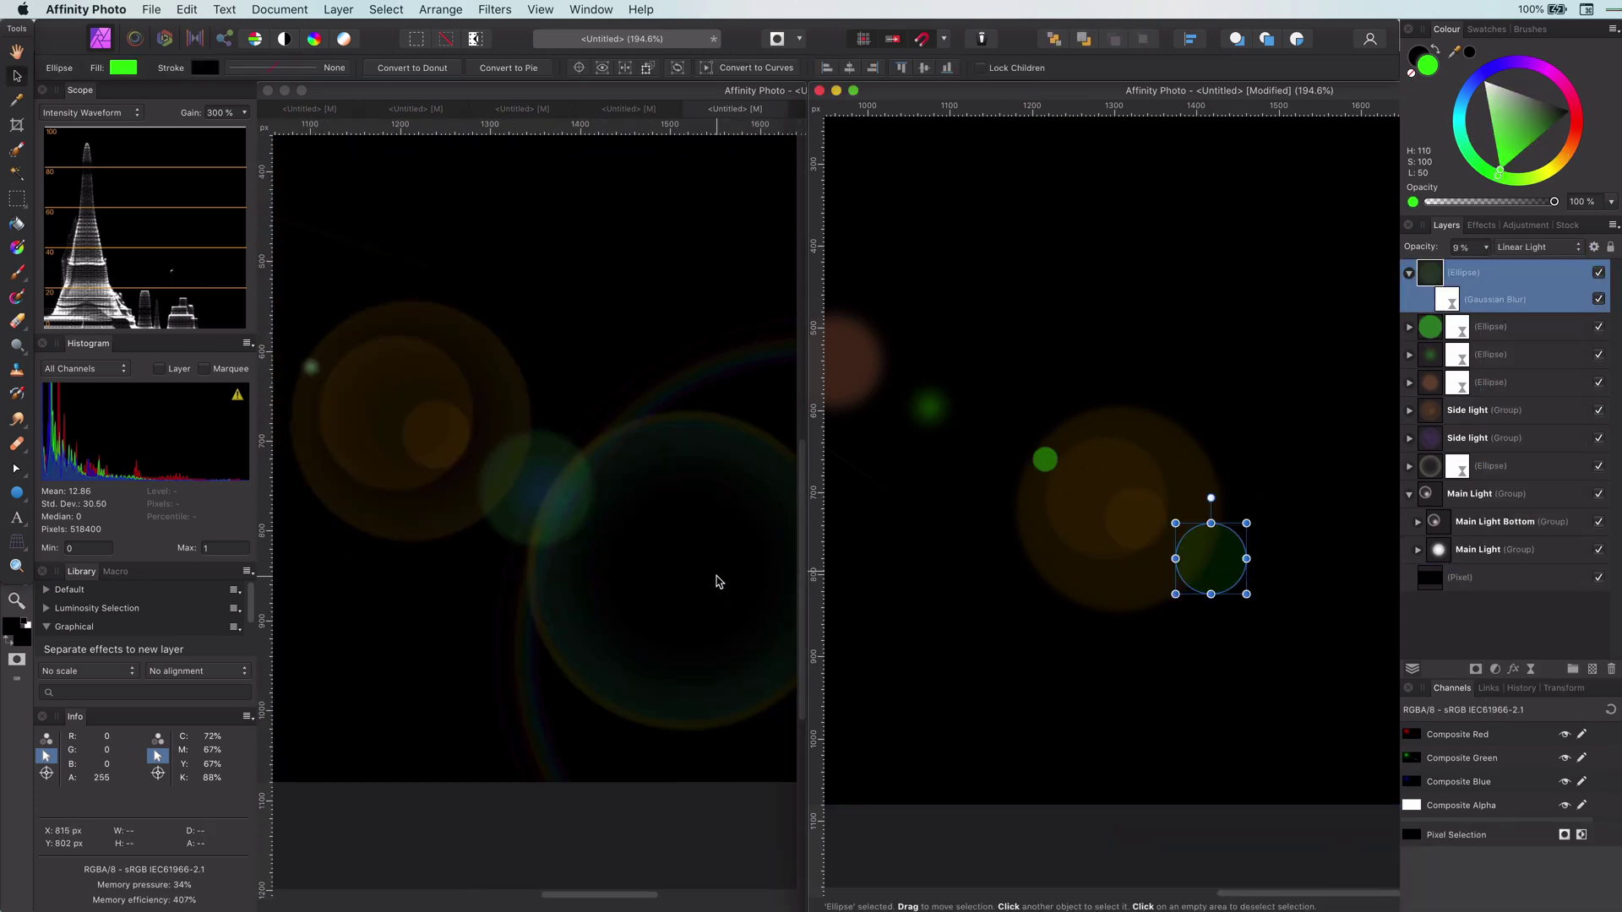
scroll(1130, 603, down, 5)
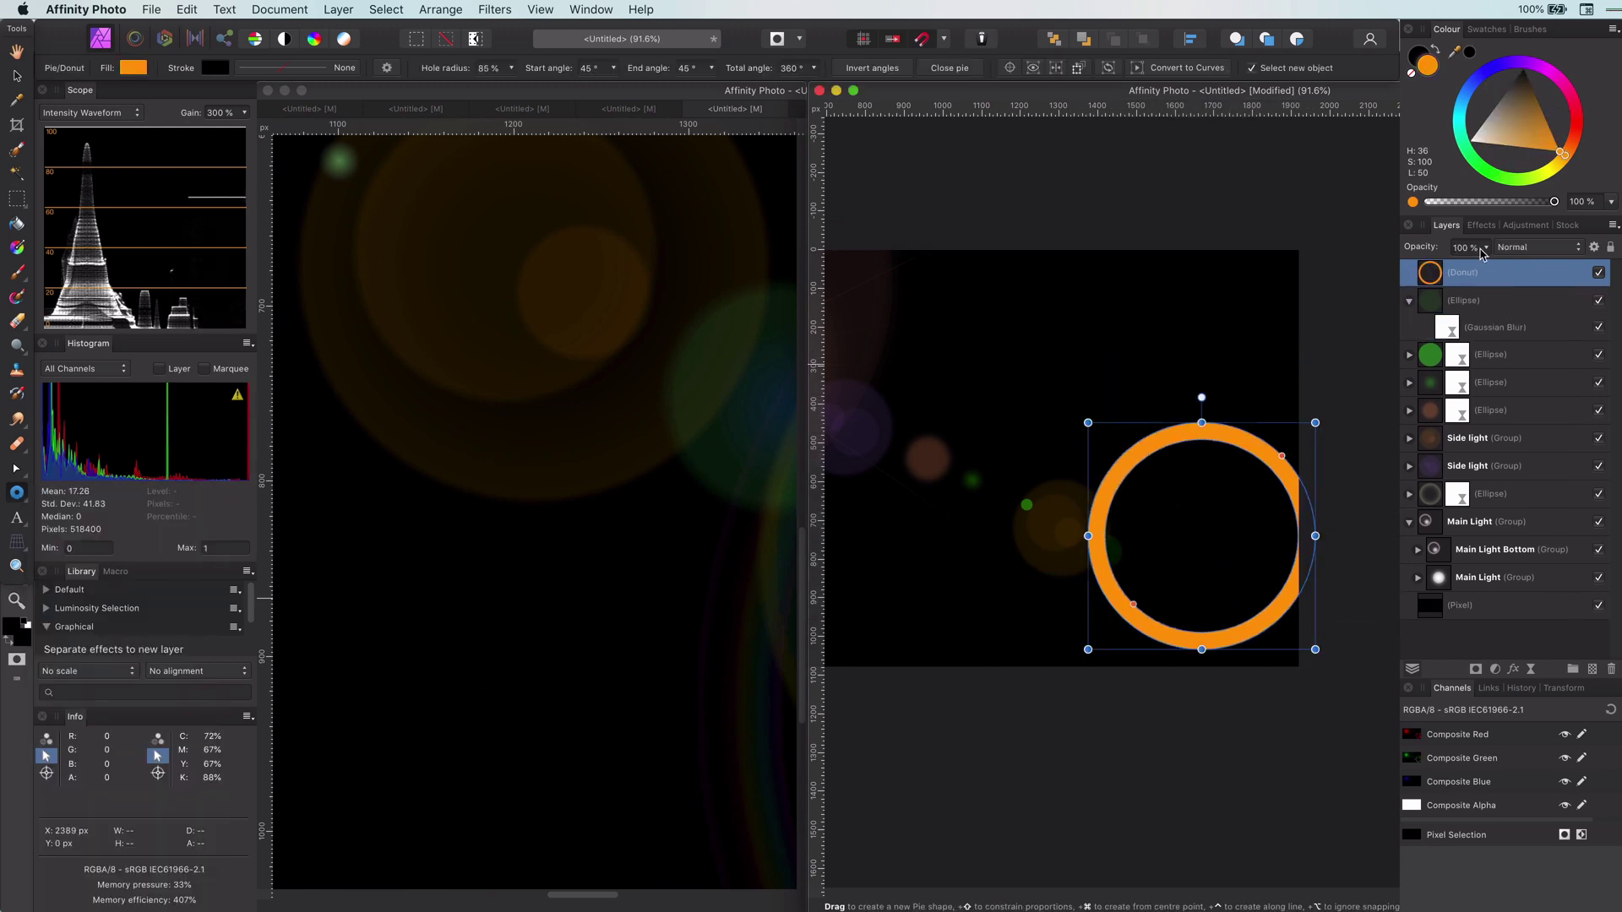
- Change the orange donut's fill to an elliptical gradient
click(234, 68)
click(217, 98)
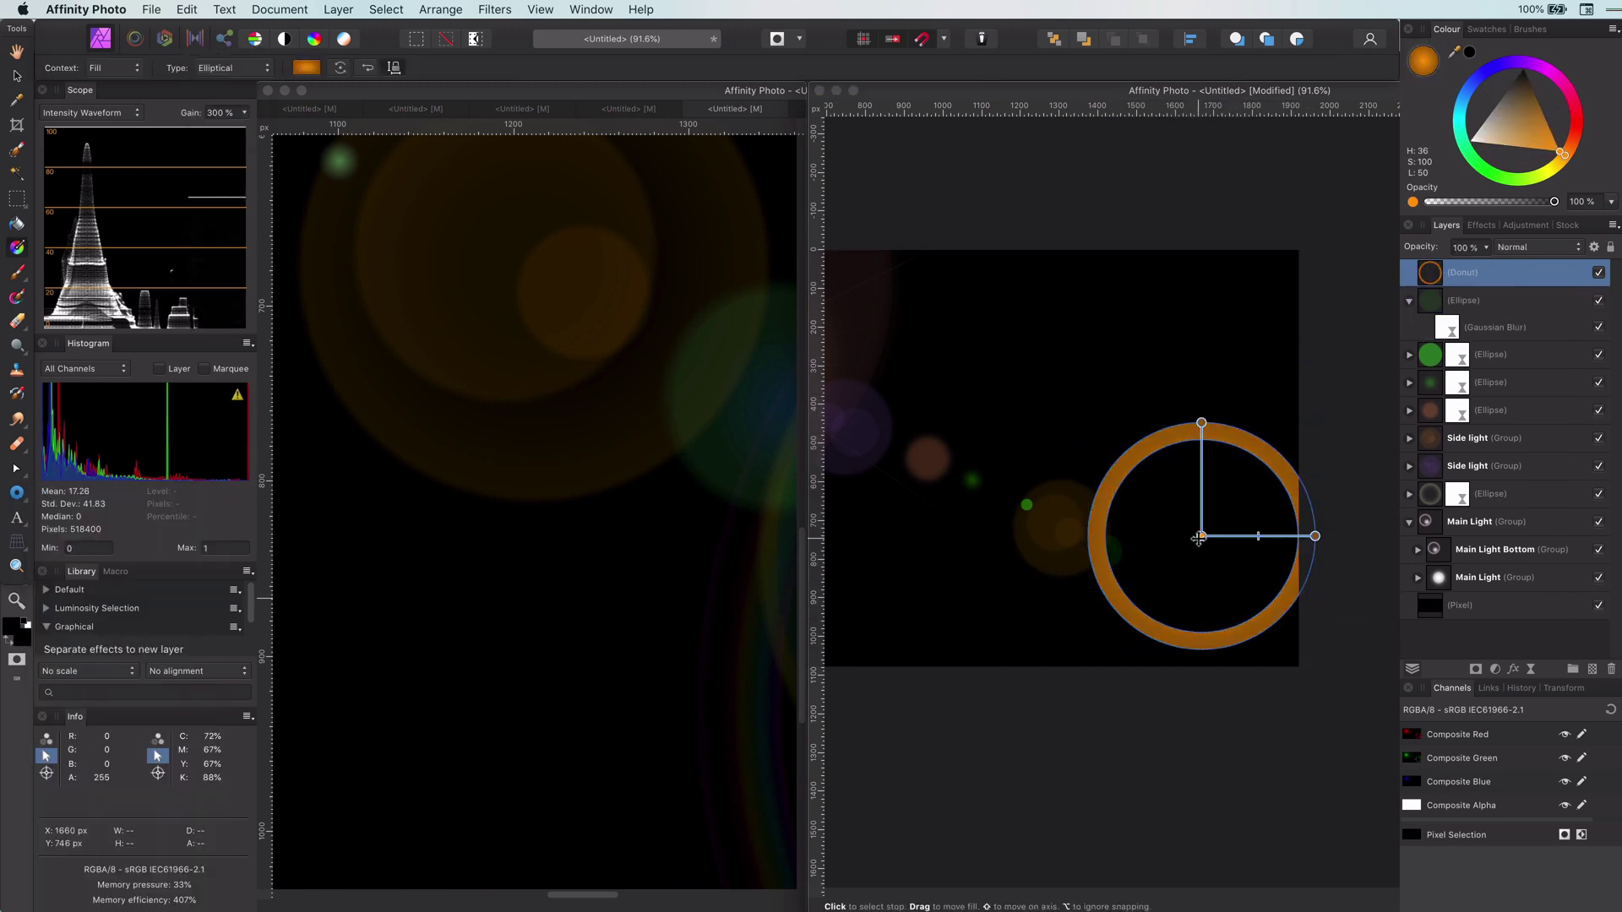
scroll(1208, 436, up, 6)
scroll(782, 364, down, 5)
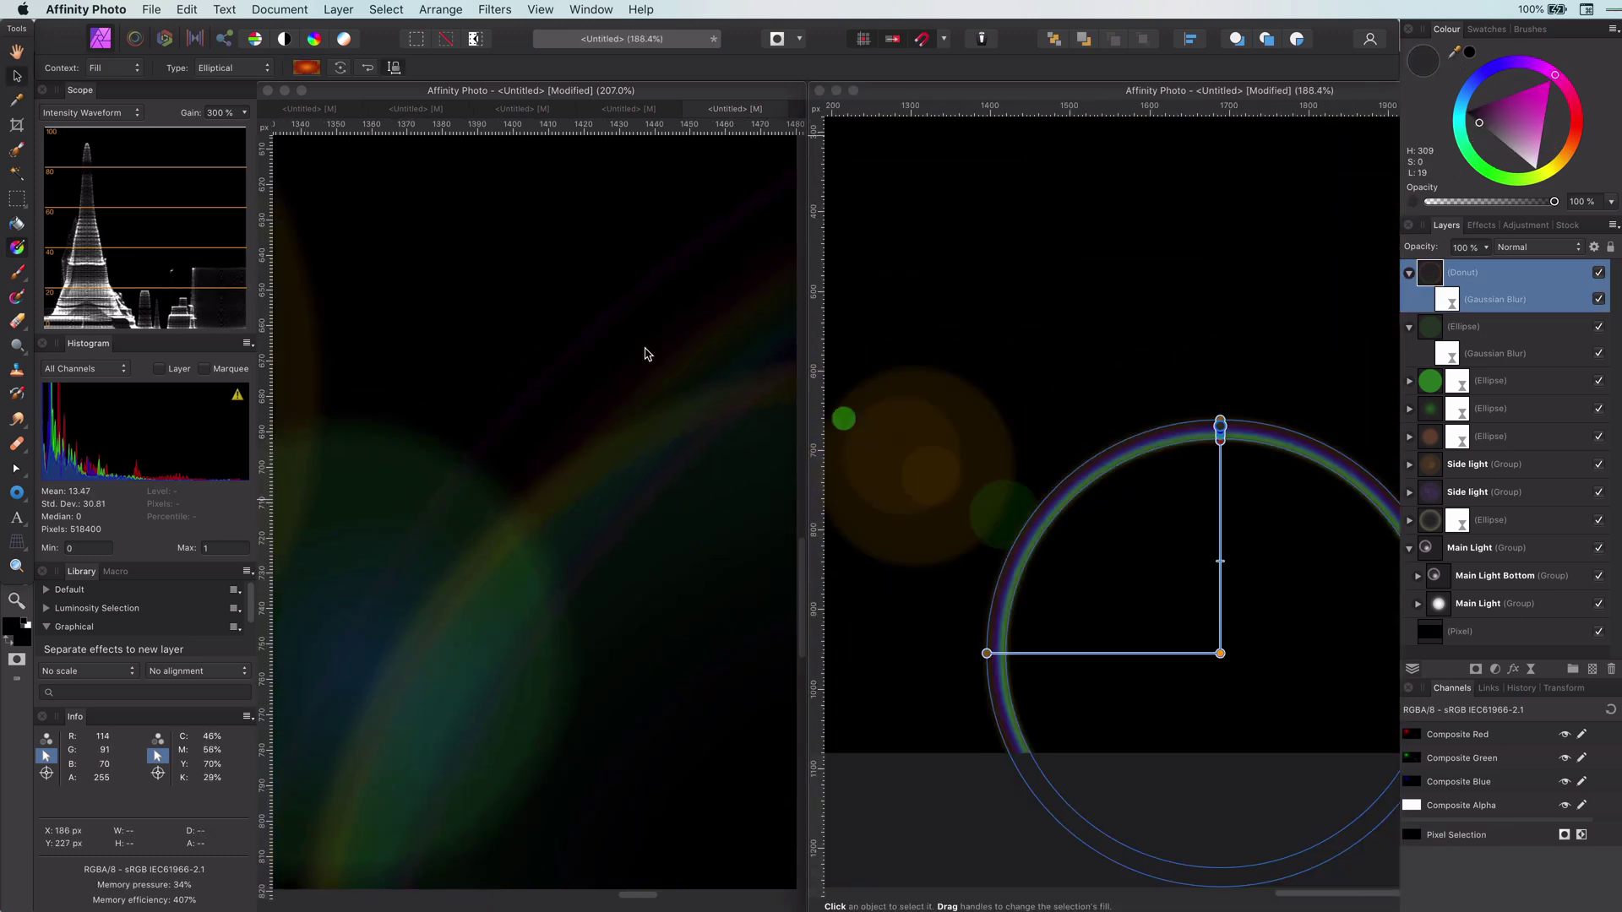
- Add a second live blur filter to the rainbow donut and raise its radius
click(1531, 670)
click(1563, 781)
drag(1104, 662, 1182, 669)
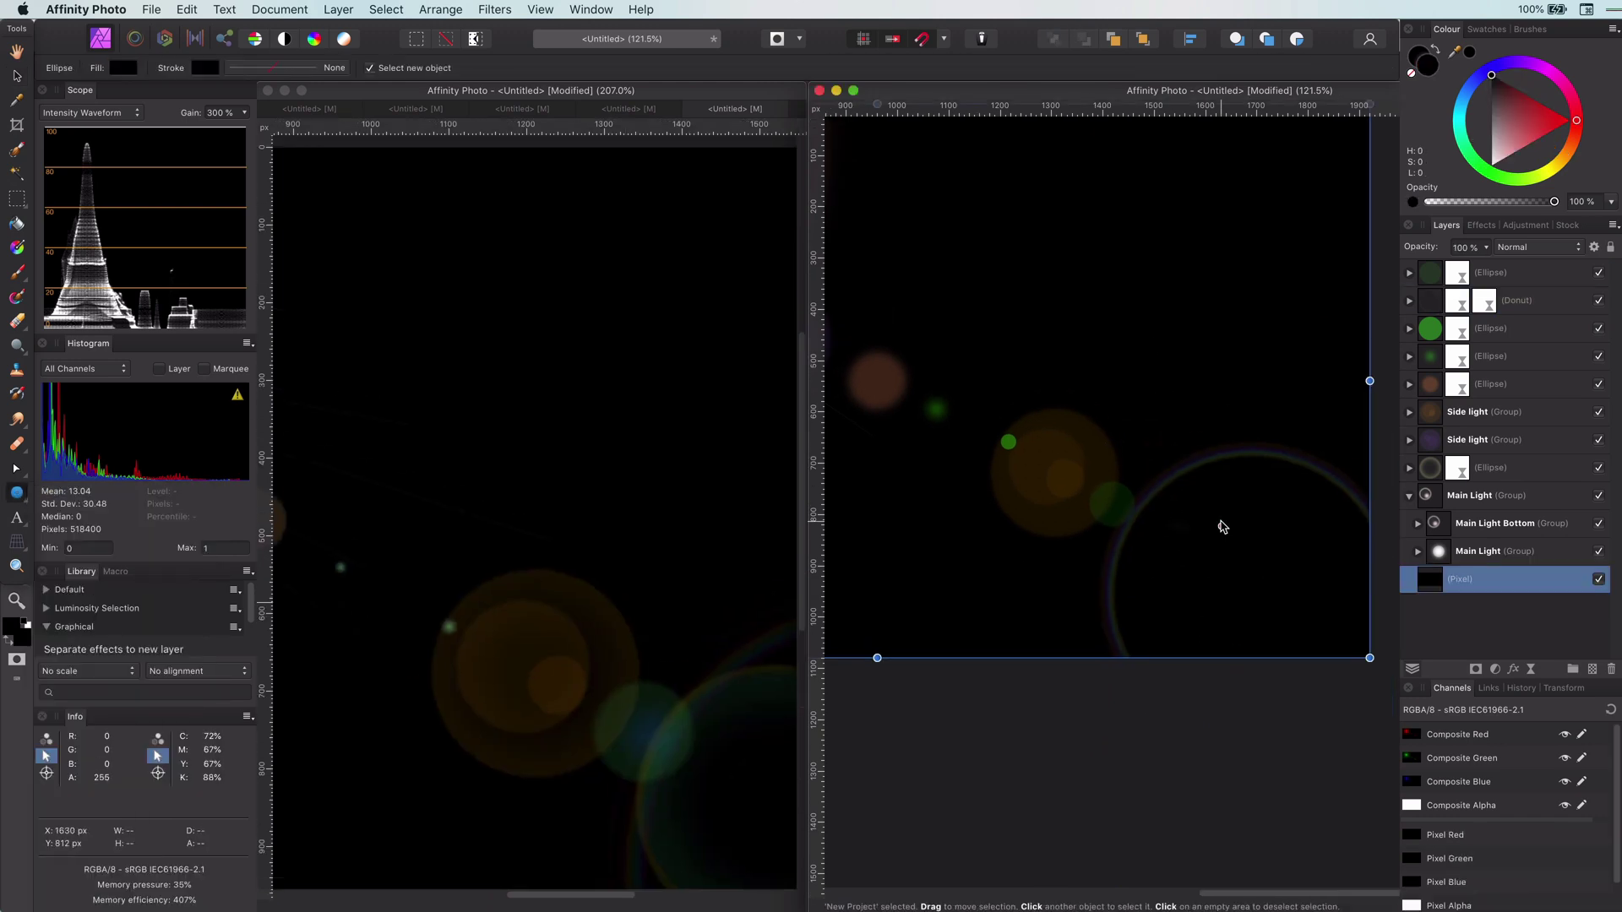
- Draw a black circle about 280 px wide overlapping the large ring and lay a gradient fill from its centre to its edge
drag(1111, 475, 1254, 617)
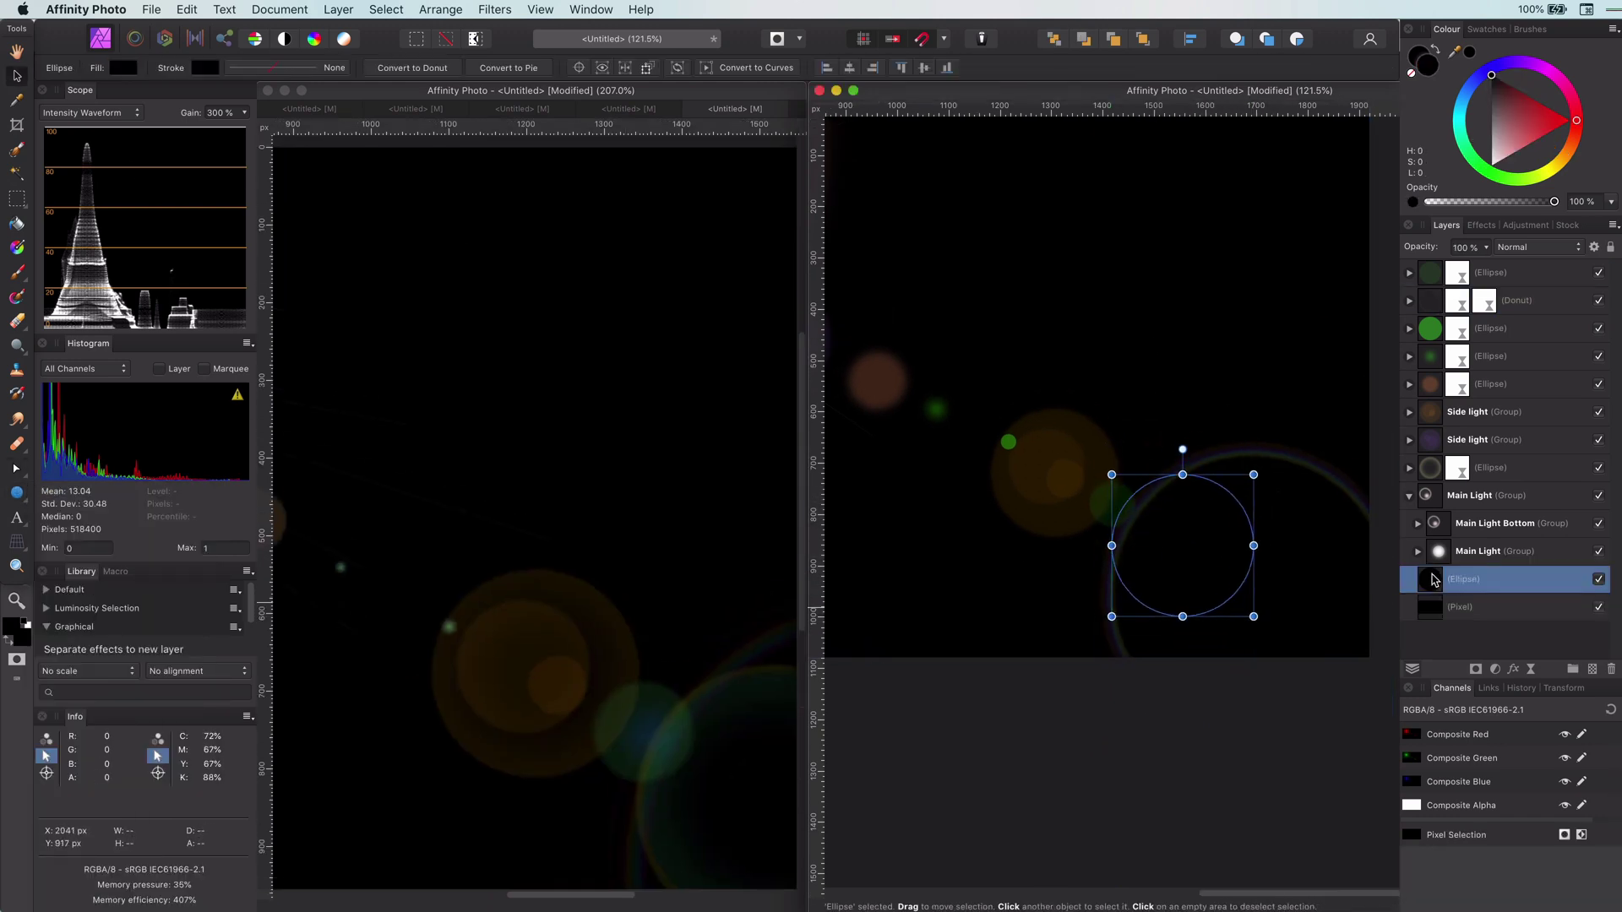
key(g)
drag(1184, 544, 1250, 544)
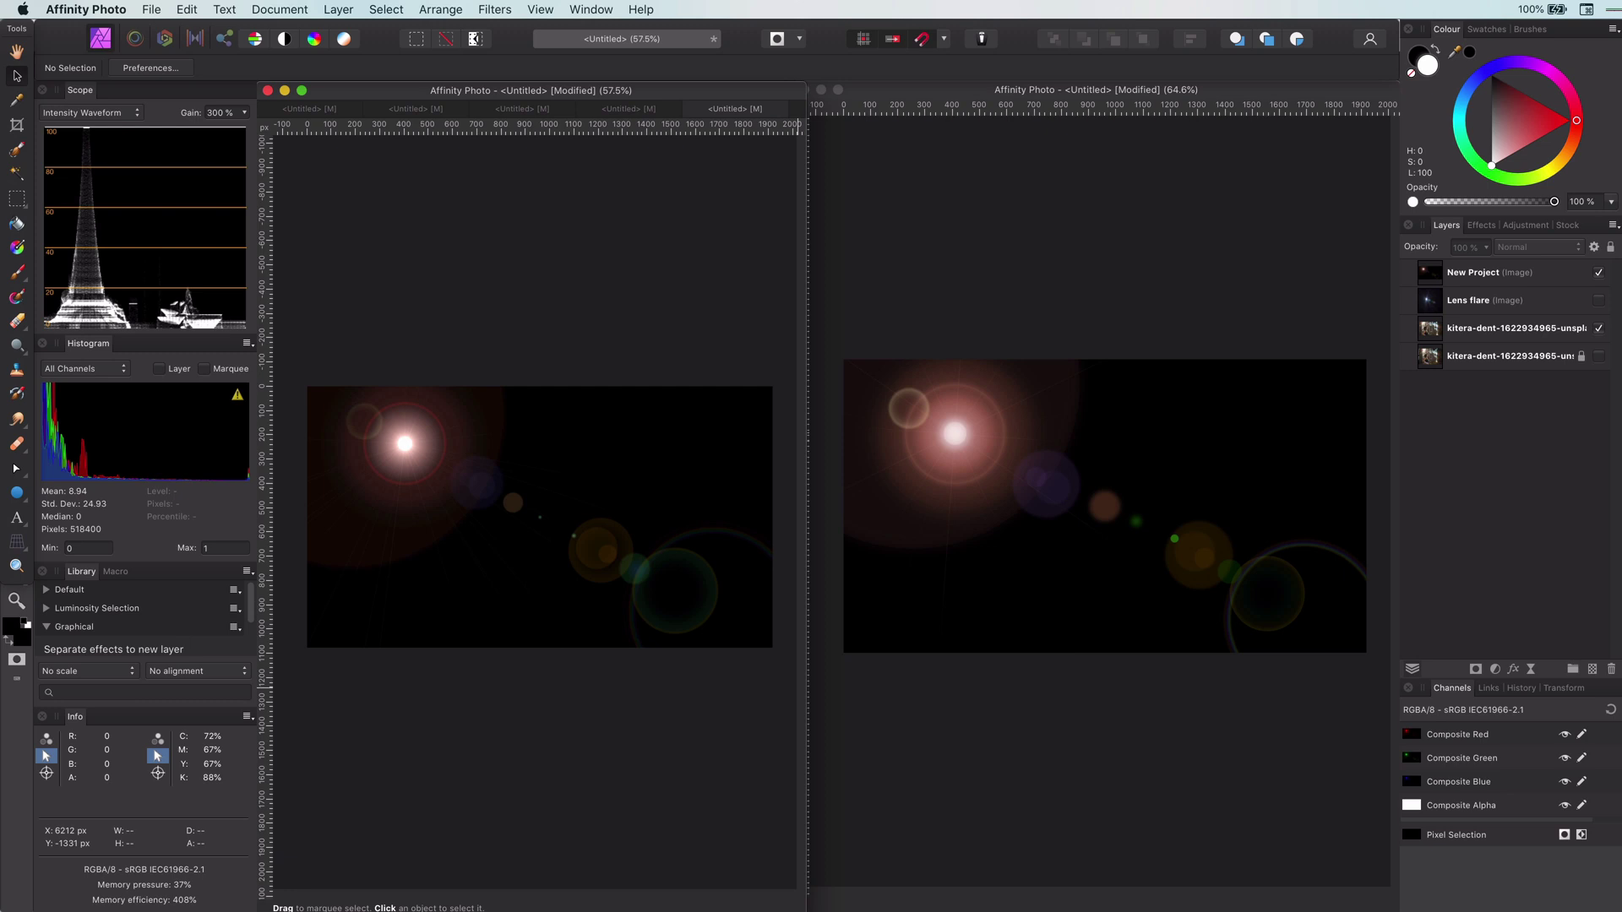
- Merge all visible flare layers into a new pixel layer at the top of the stack
click(1017, 206)
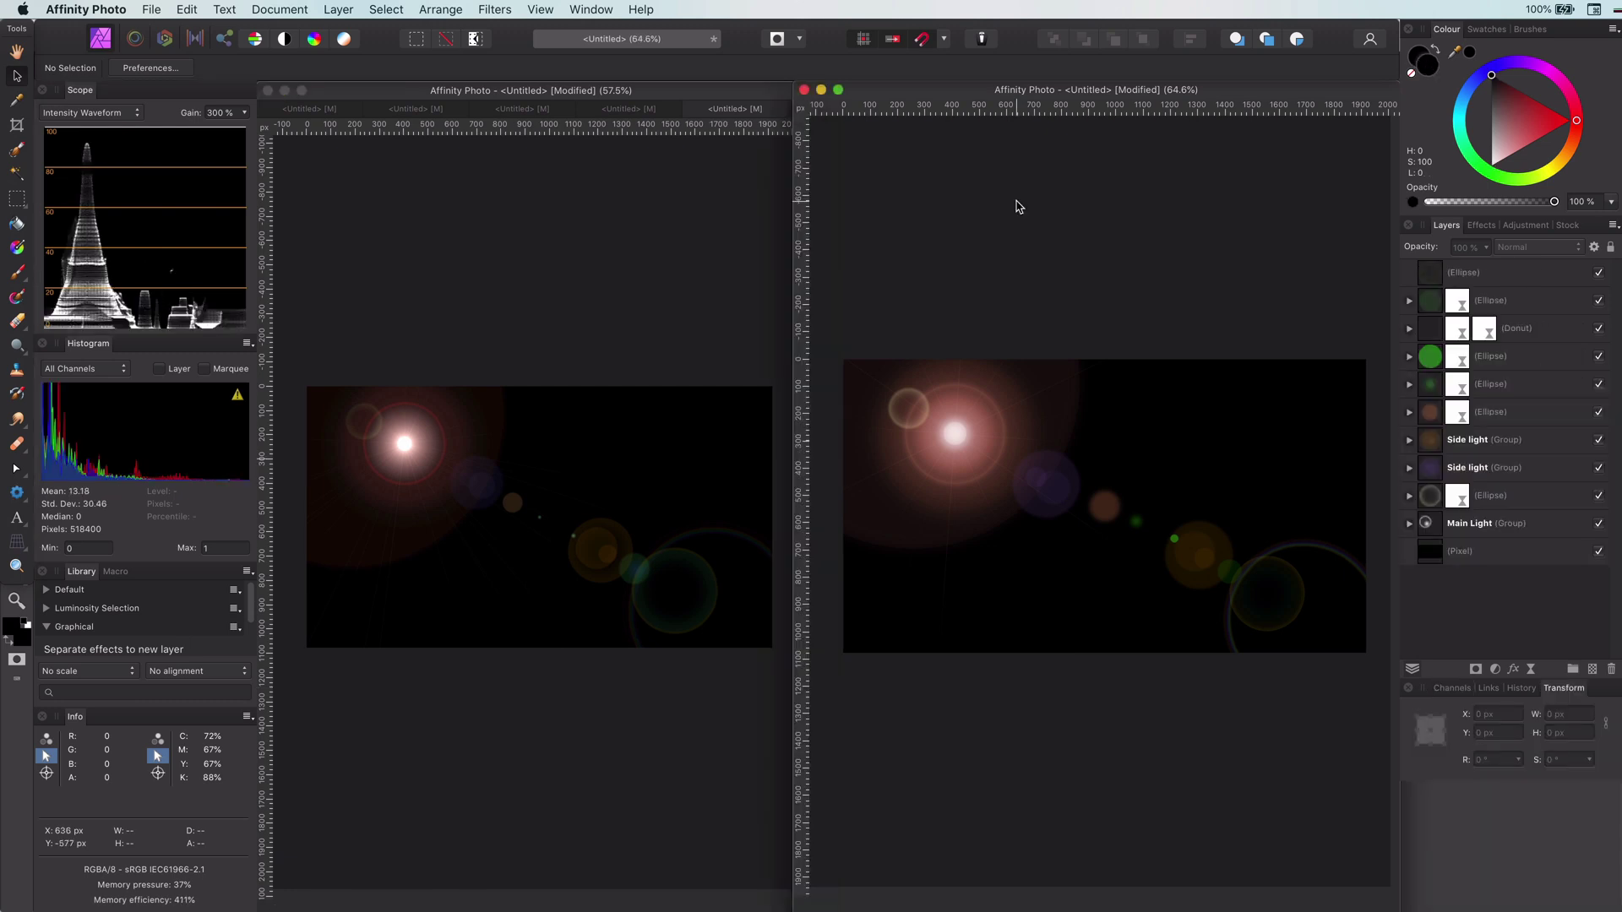
right_click(1441, 280)
click(1512, 505)
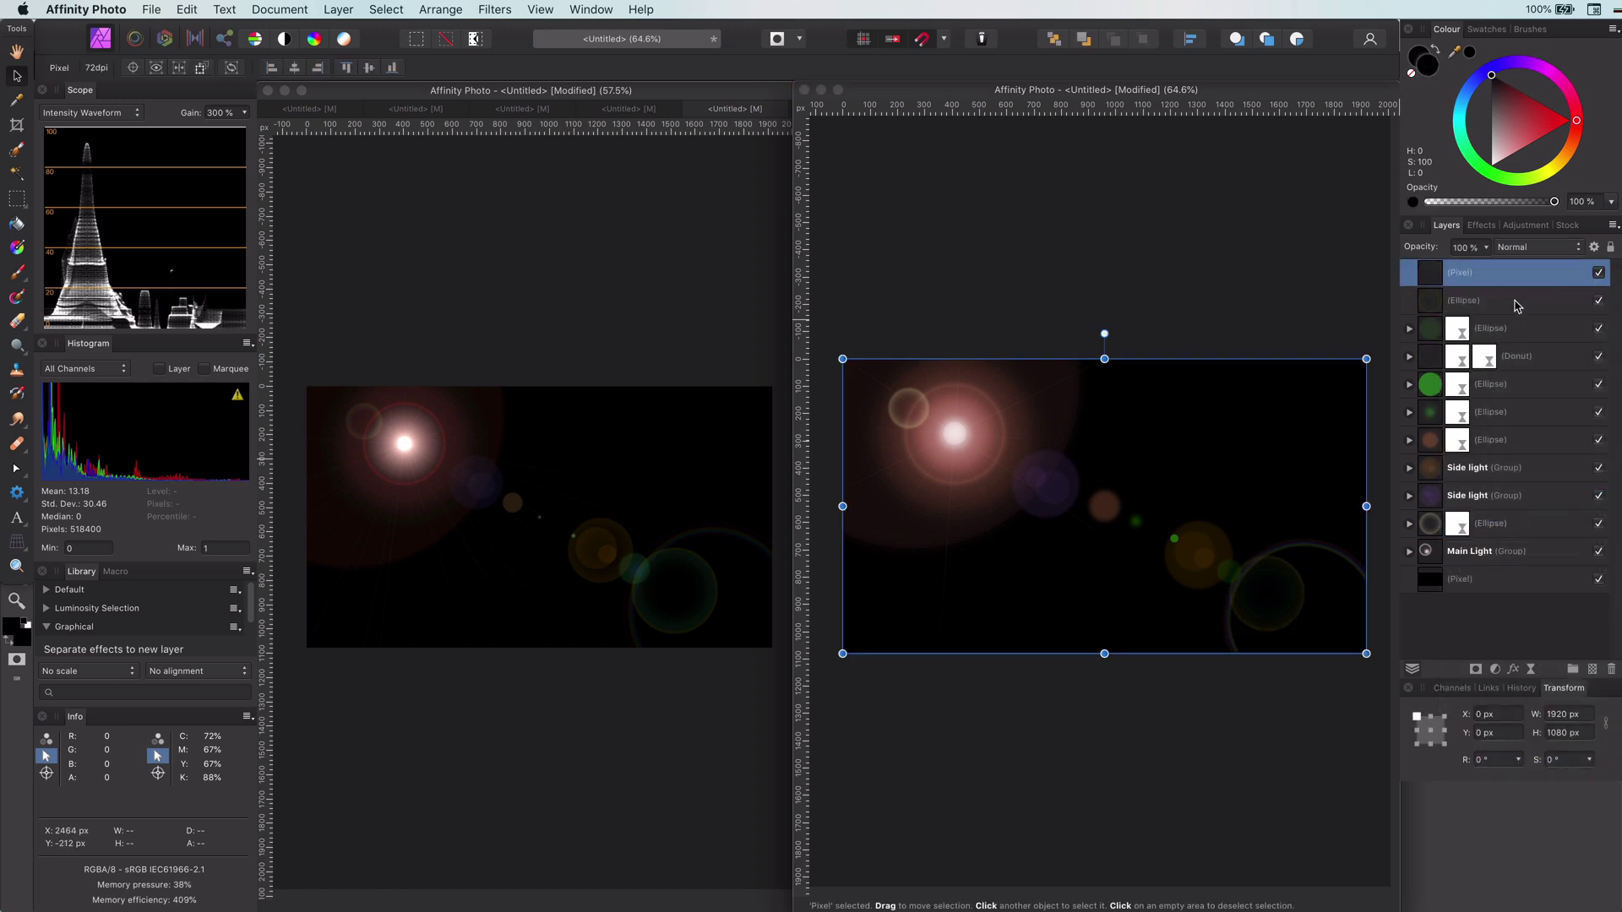
- Set the New Project layer in the photo document to Screen blending and hide it
click(687, 554)
click(1558, 250)
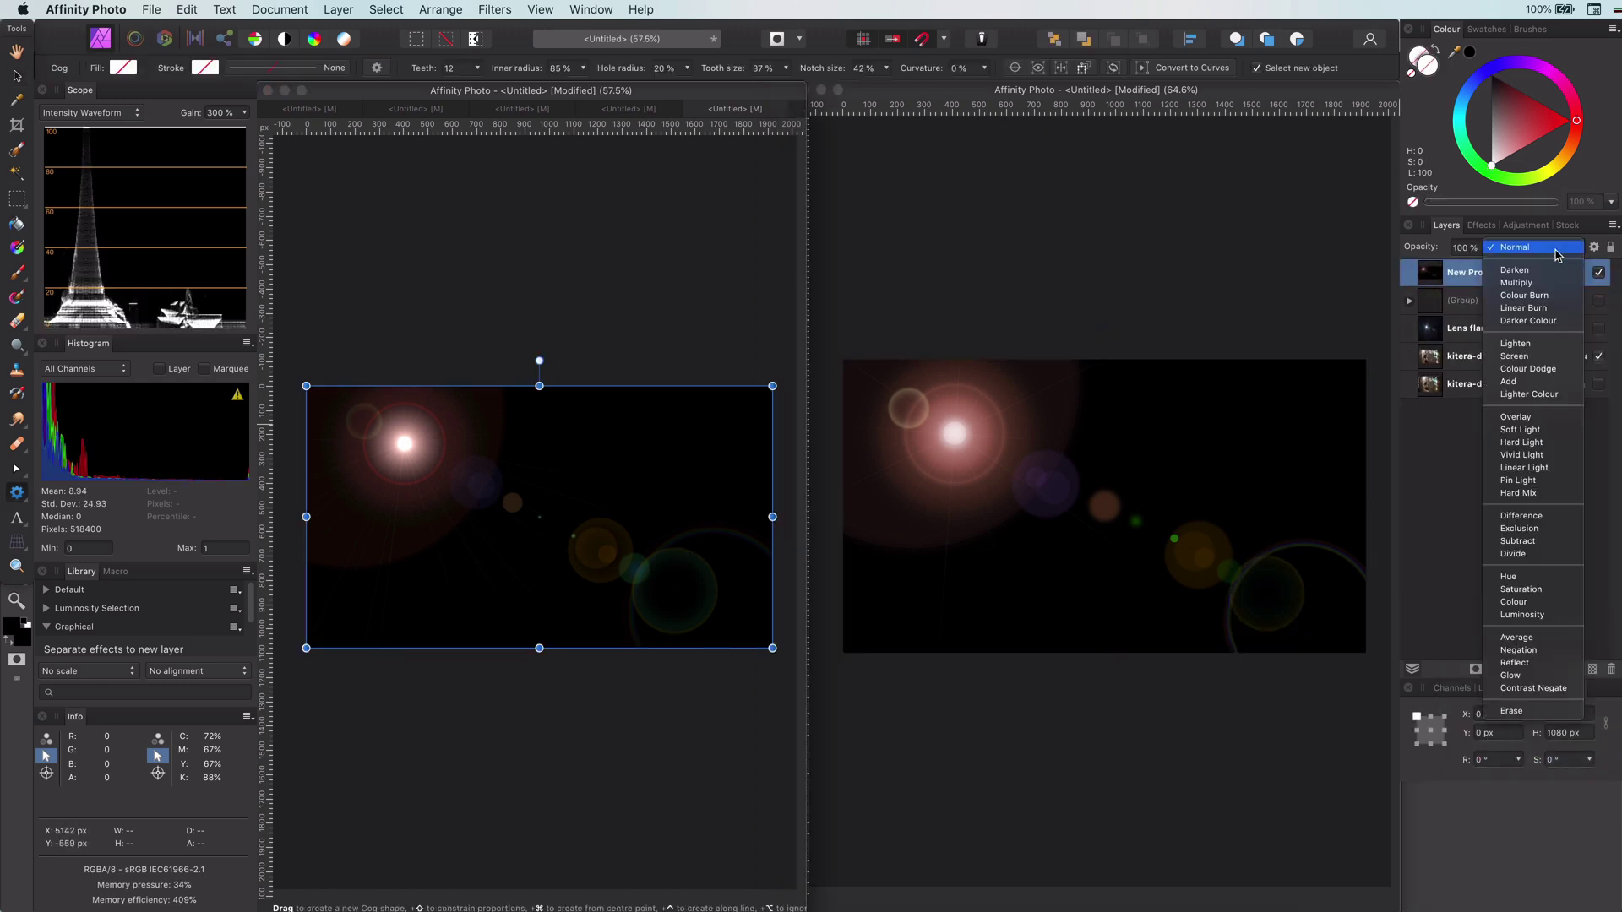
key(Escape)
click(1598, 274)
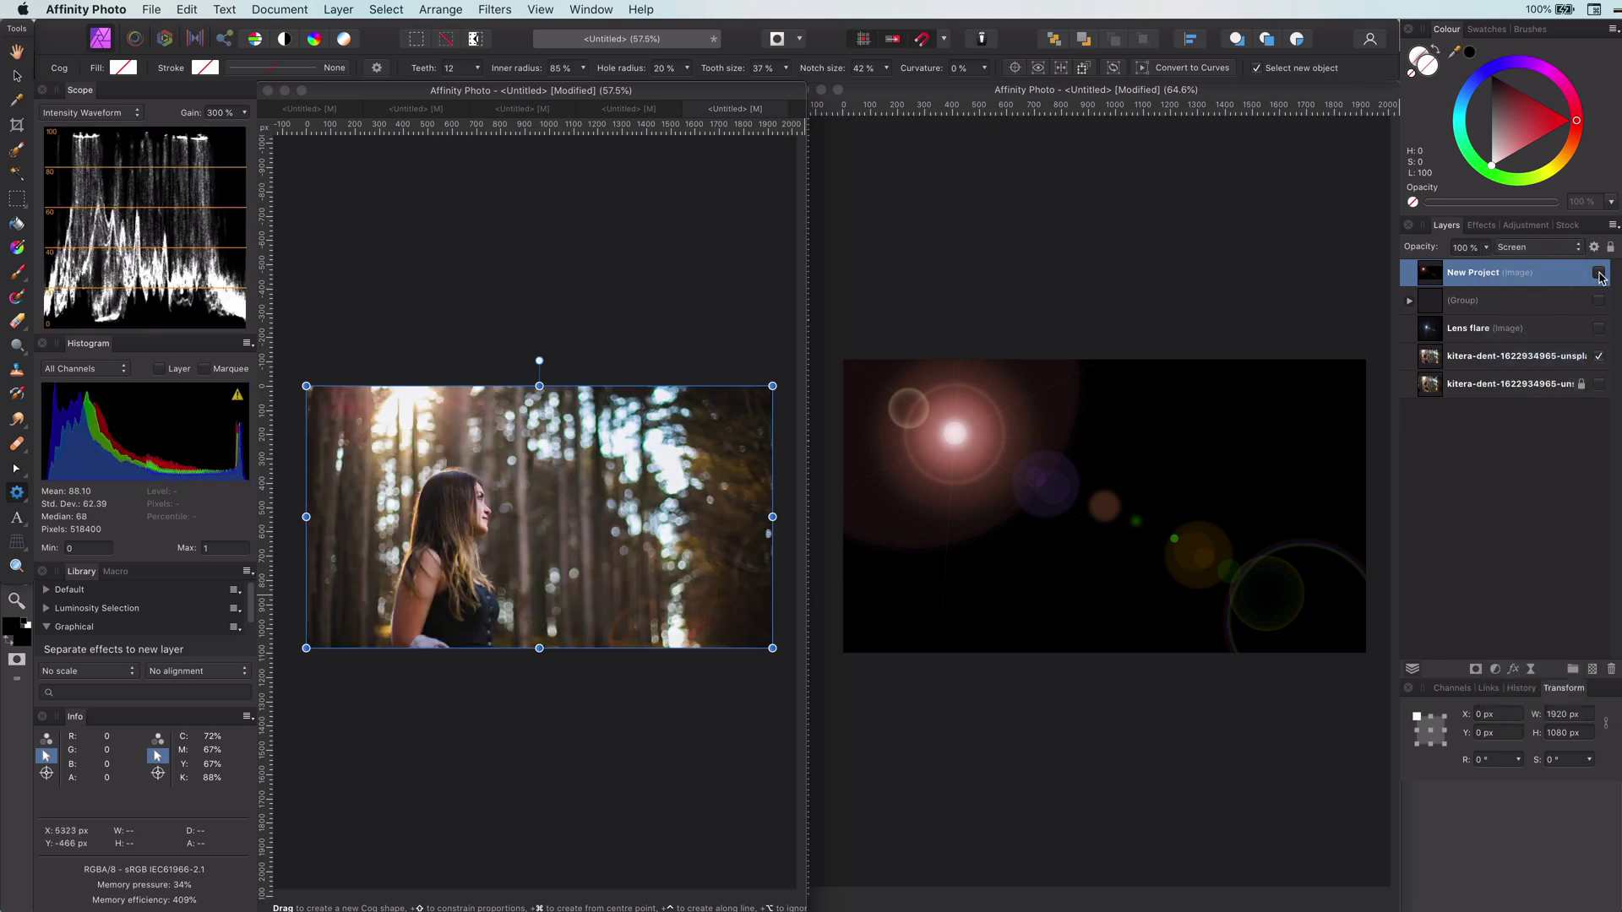
- Paste the merged flare over the photo and set its blend mode to Screen
key(super+v)
click(1542, 250)
click(1558, 358)
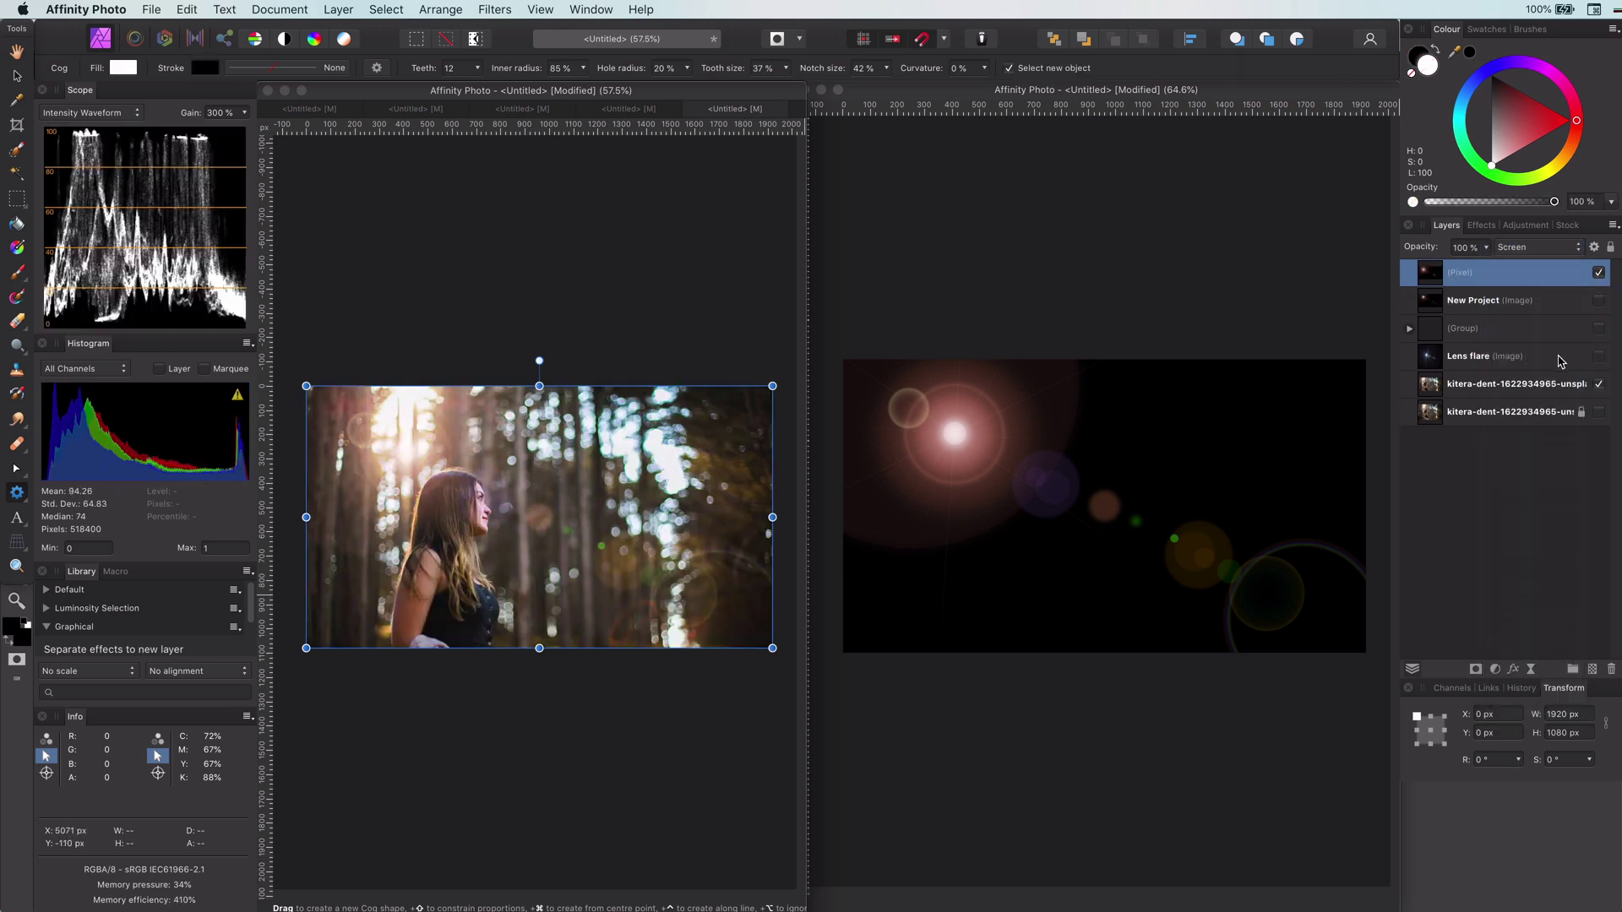
- Compare the pasted flare with the New Project flare over the photo by toggling their visibility, leaving both hidden
click(1598, 273)
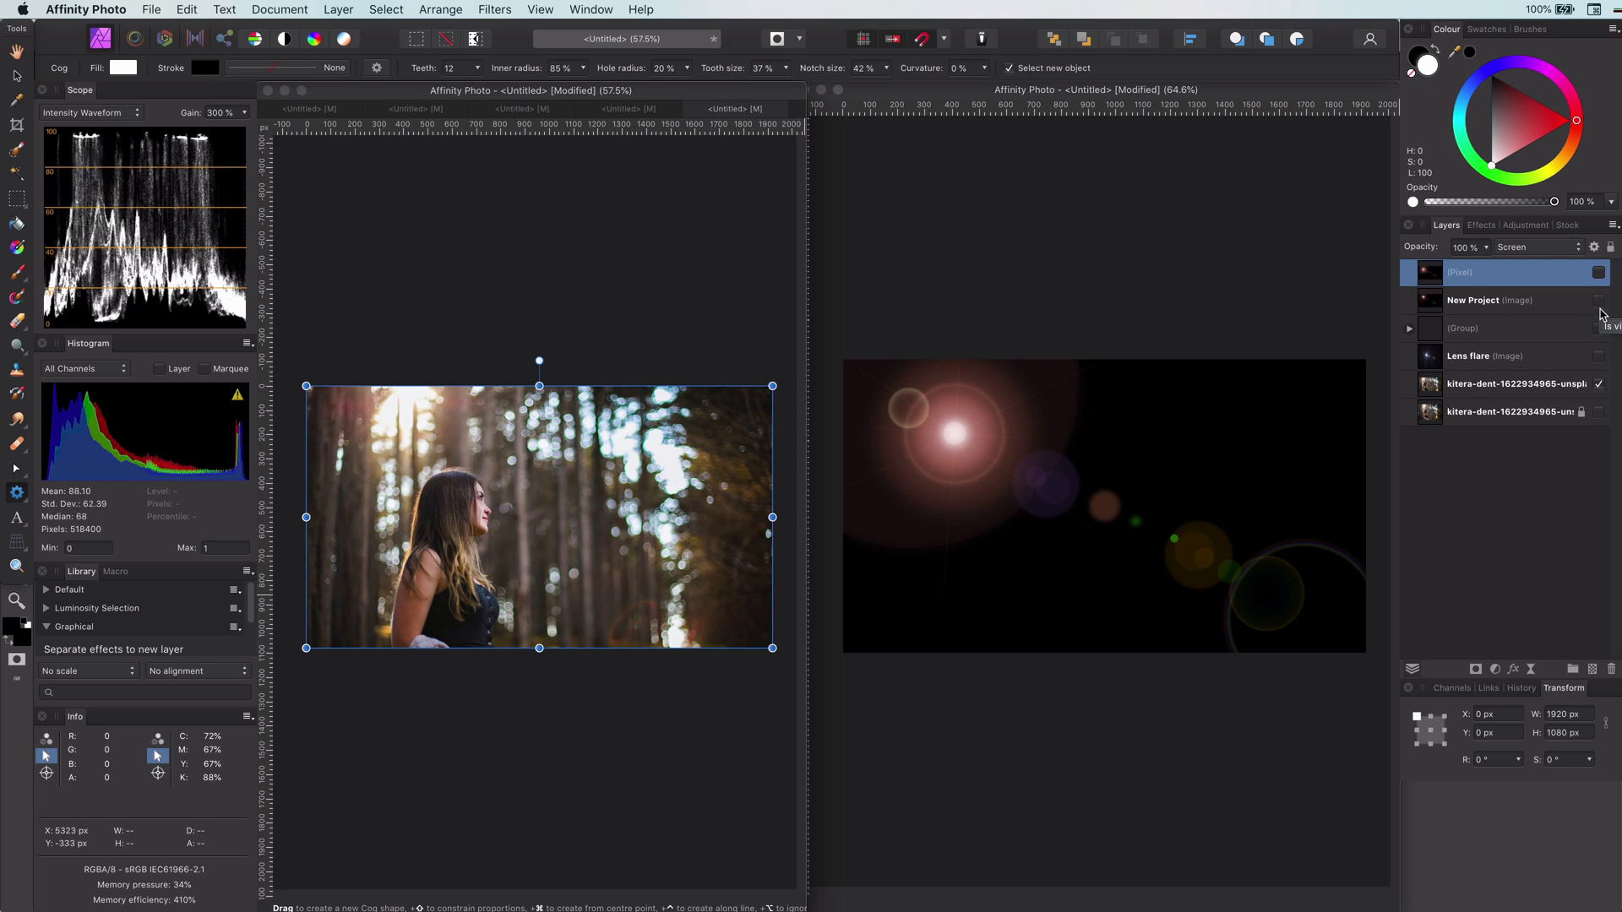
click(1598, 273)
click(1599, 273)
click(1599, 273)
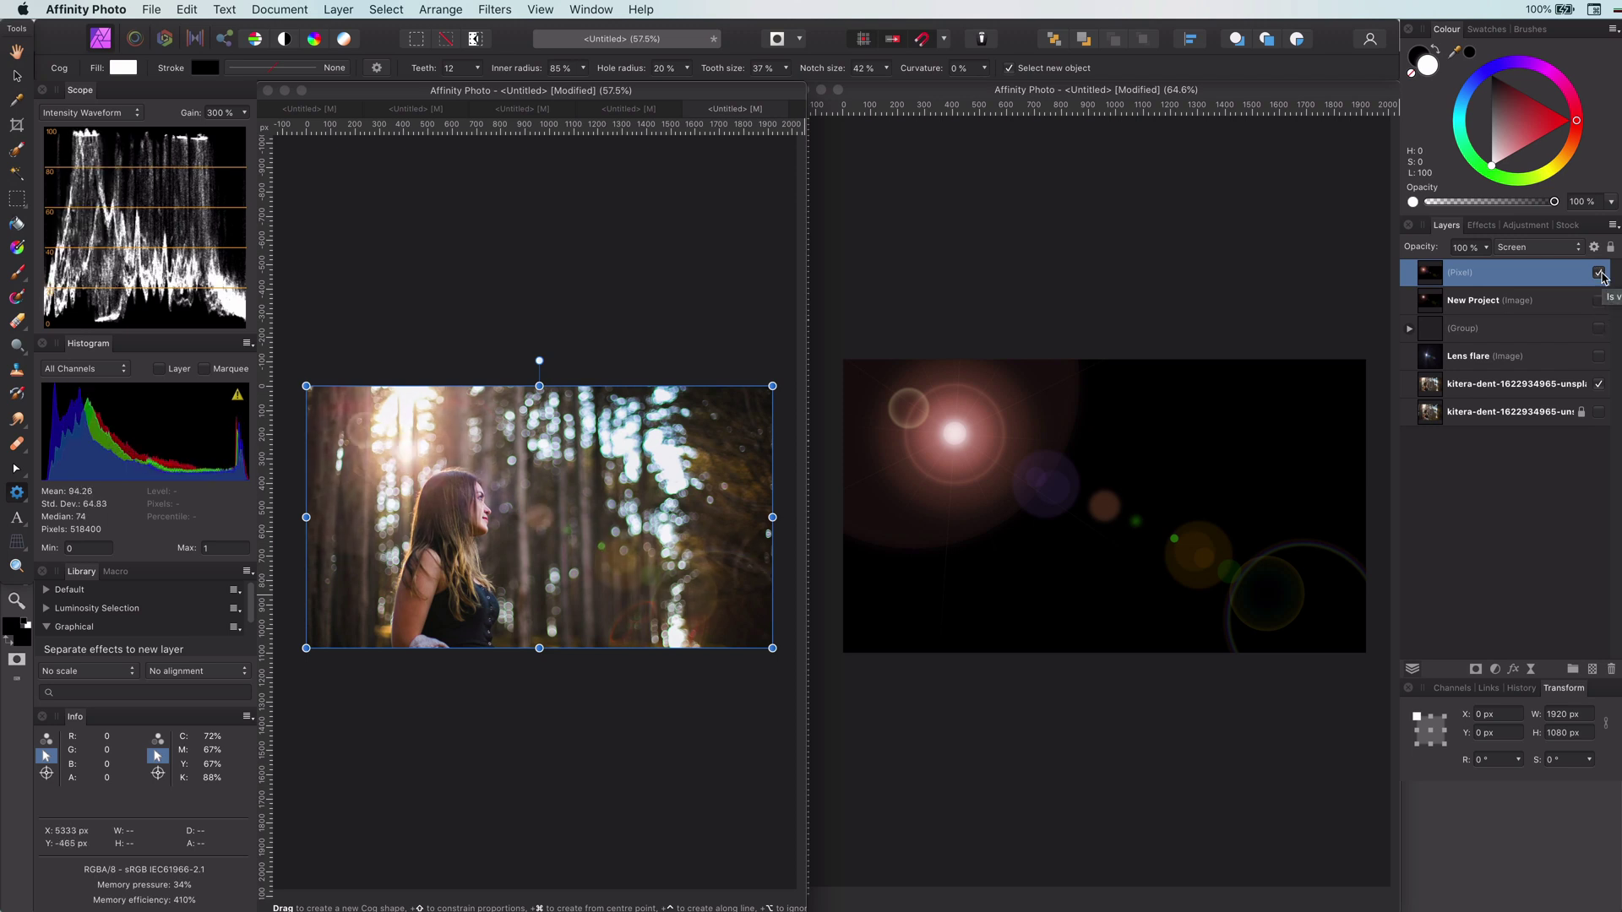
click(1599, 273)
click(1599, 301)
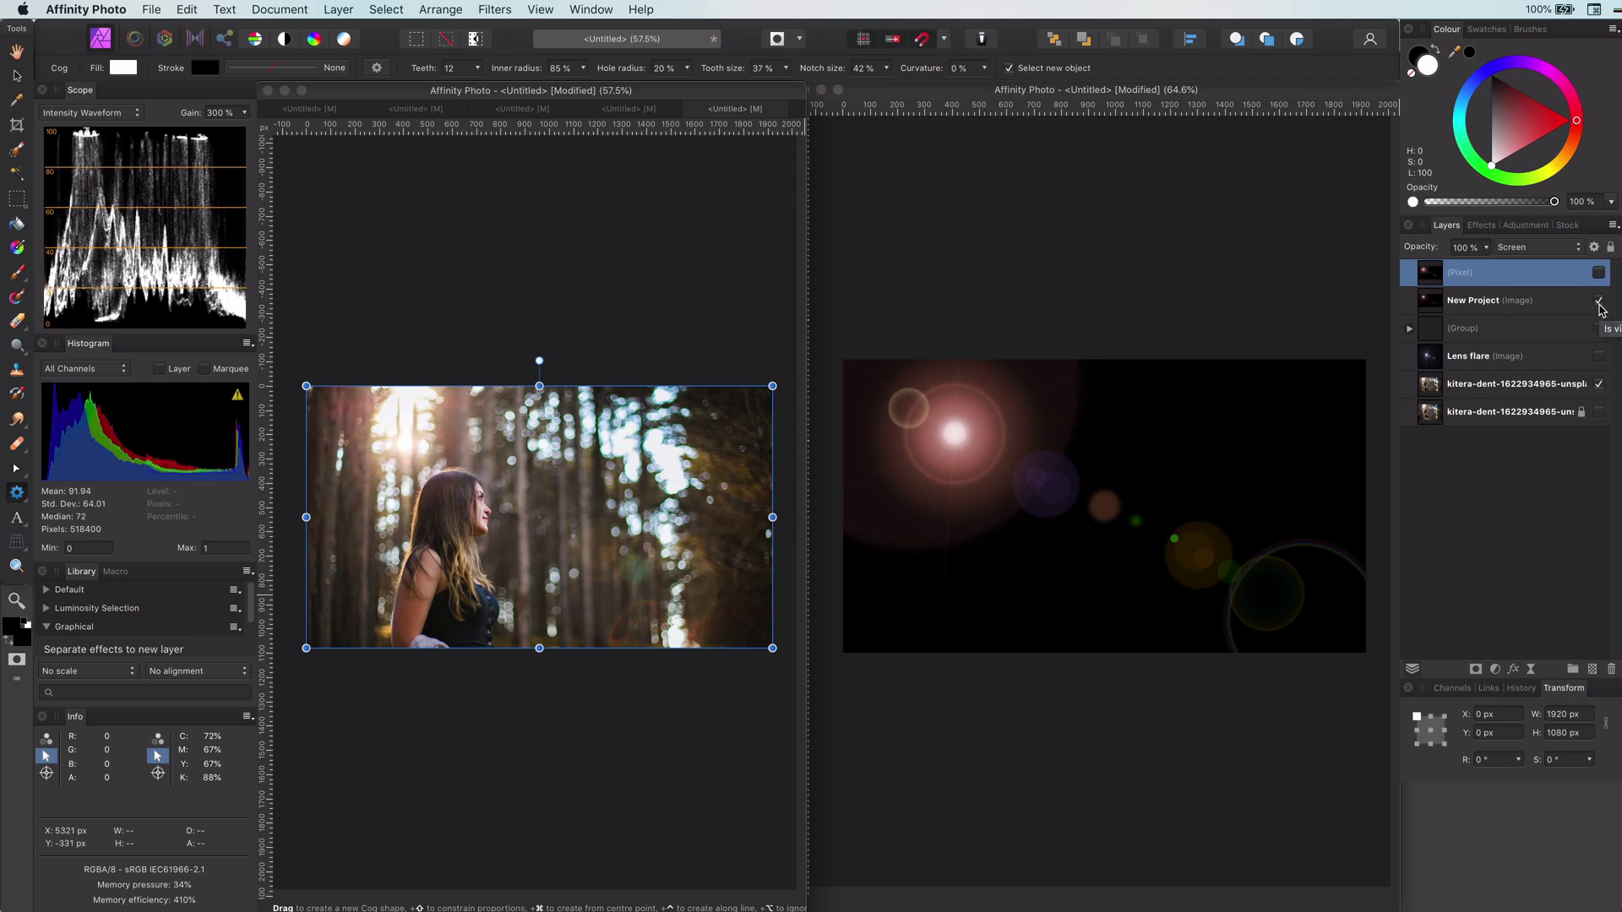
click(1599, 301)
click(1599, 273)
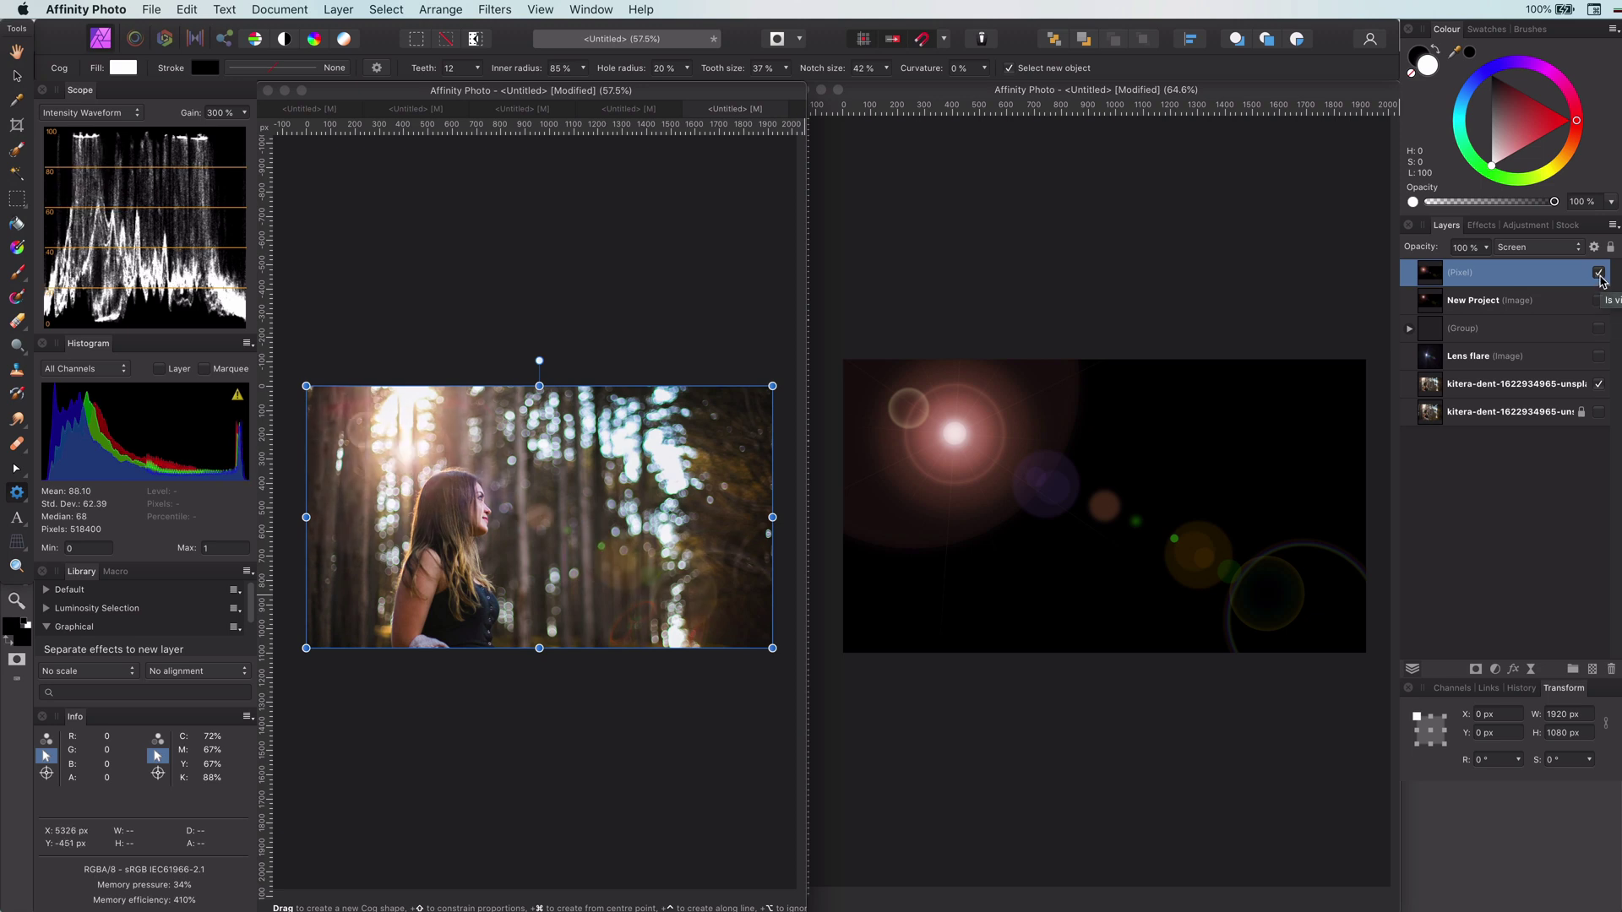
click(1598, 273)
- Group all the flare elements between the merged pixel layer and the black background
click(1191, 329)
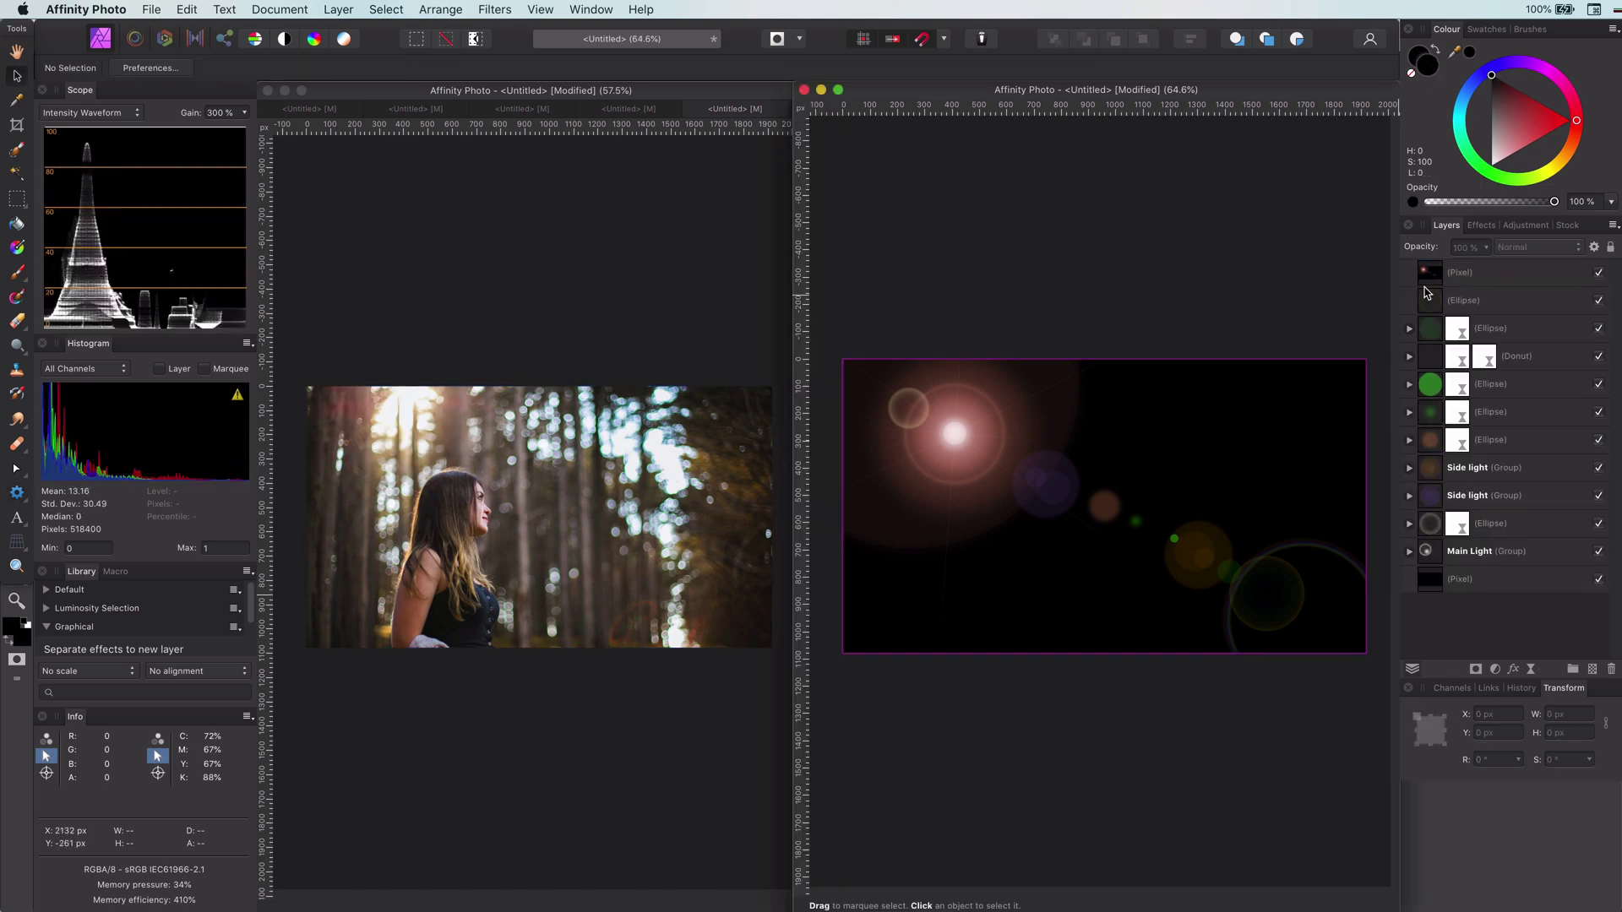
click(1486, 304)
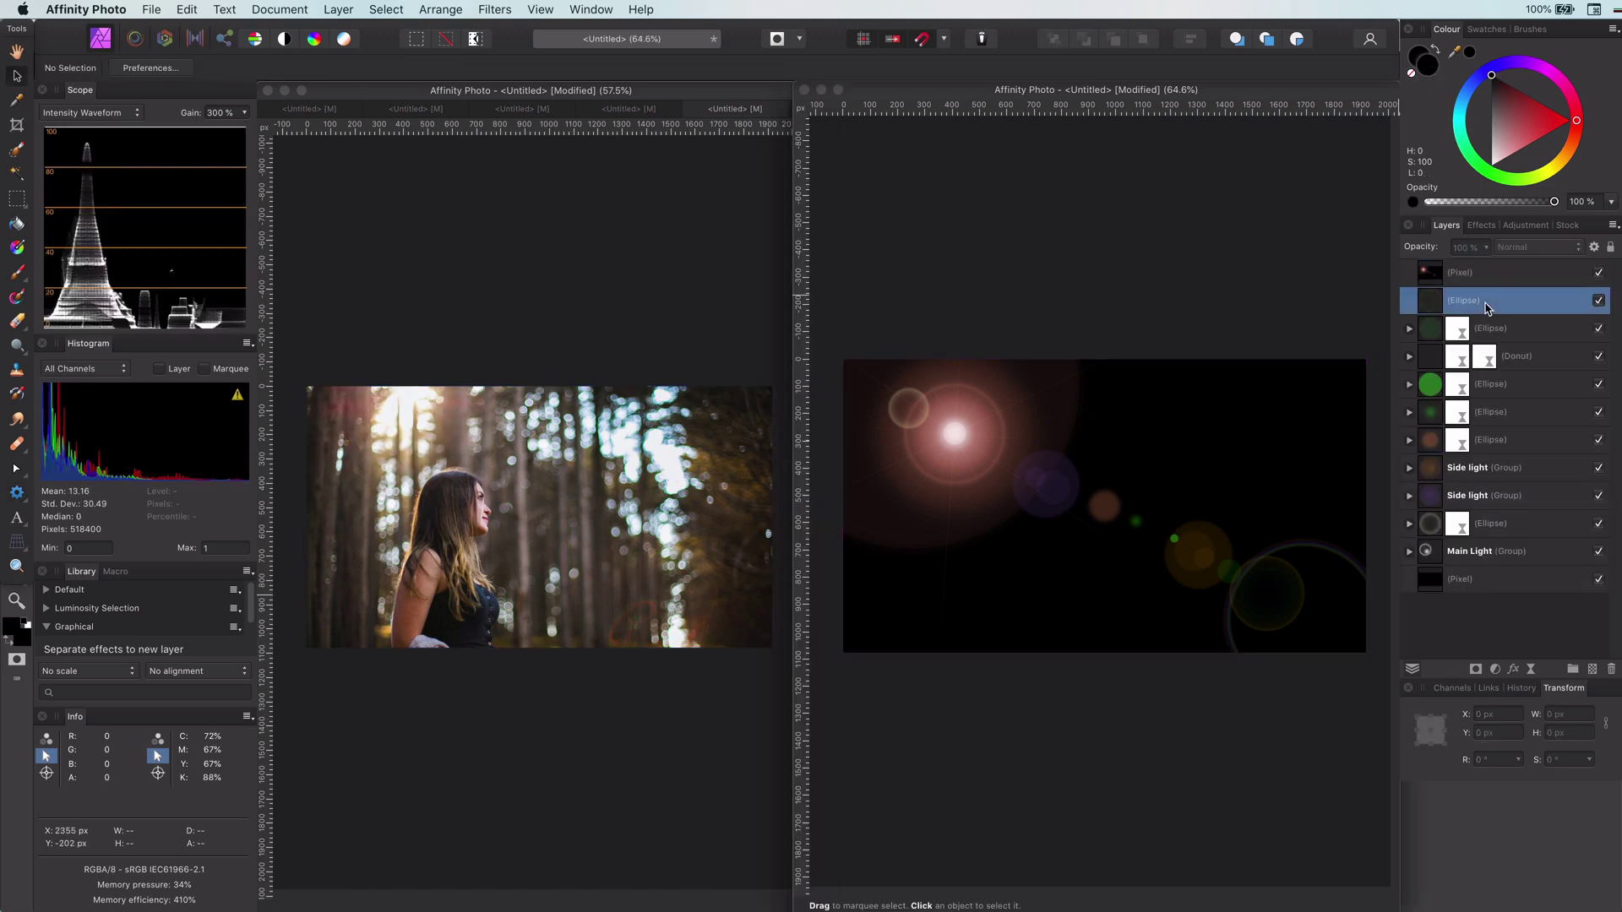
shift+click(1492, 555)
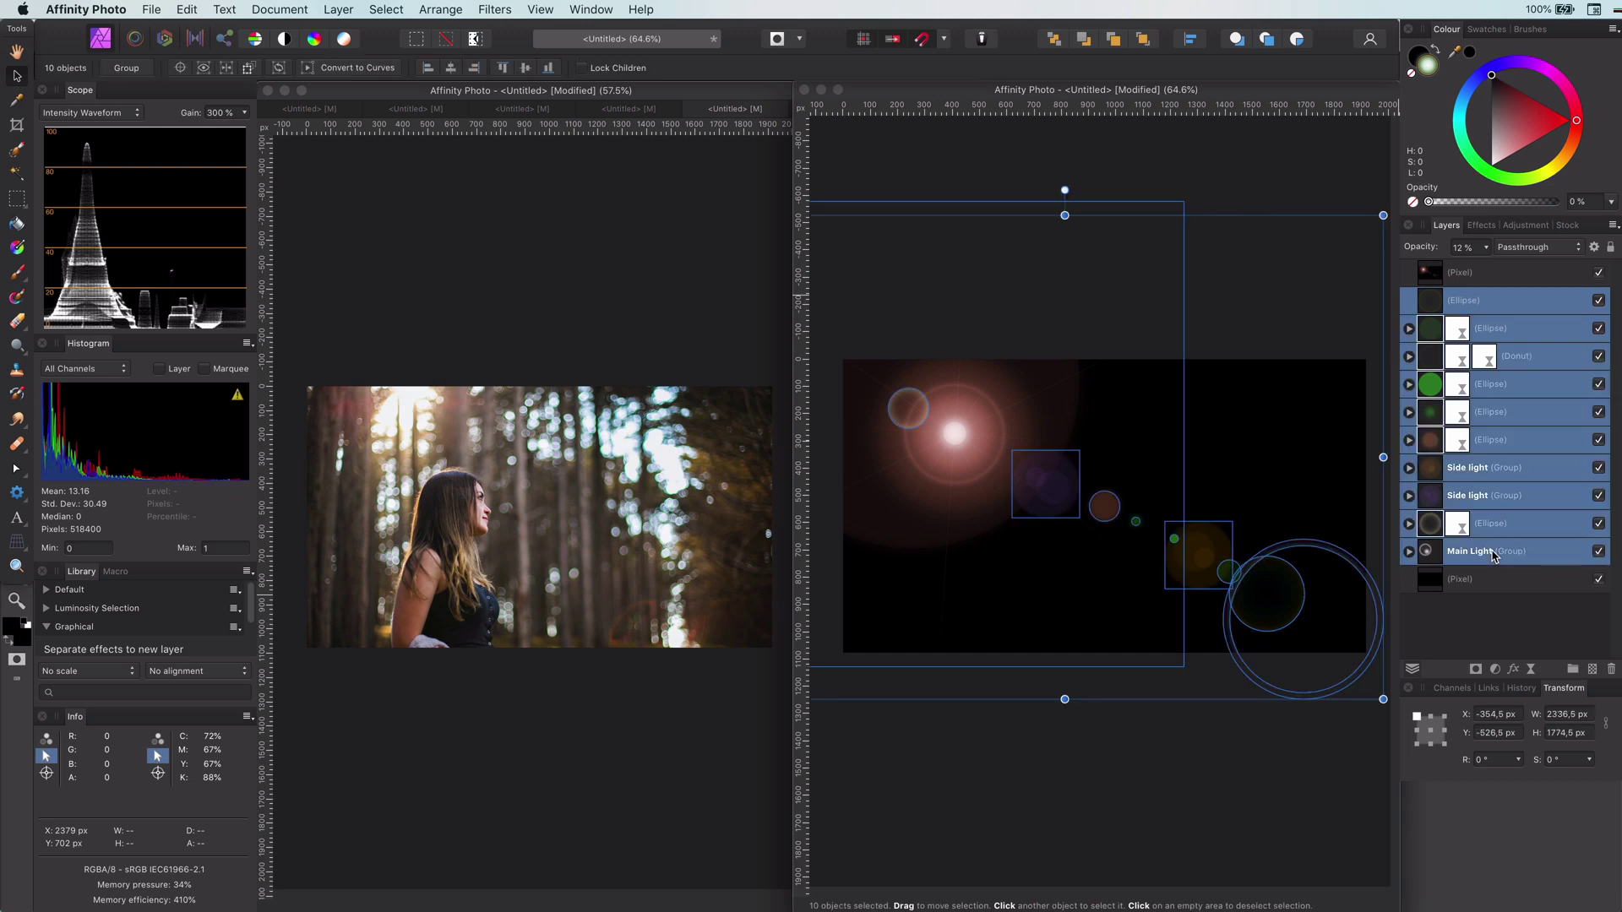
key(super+g)
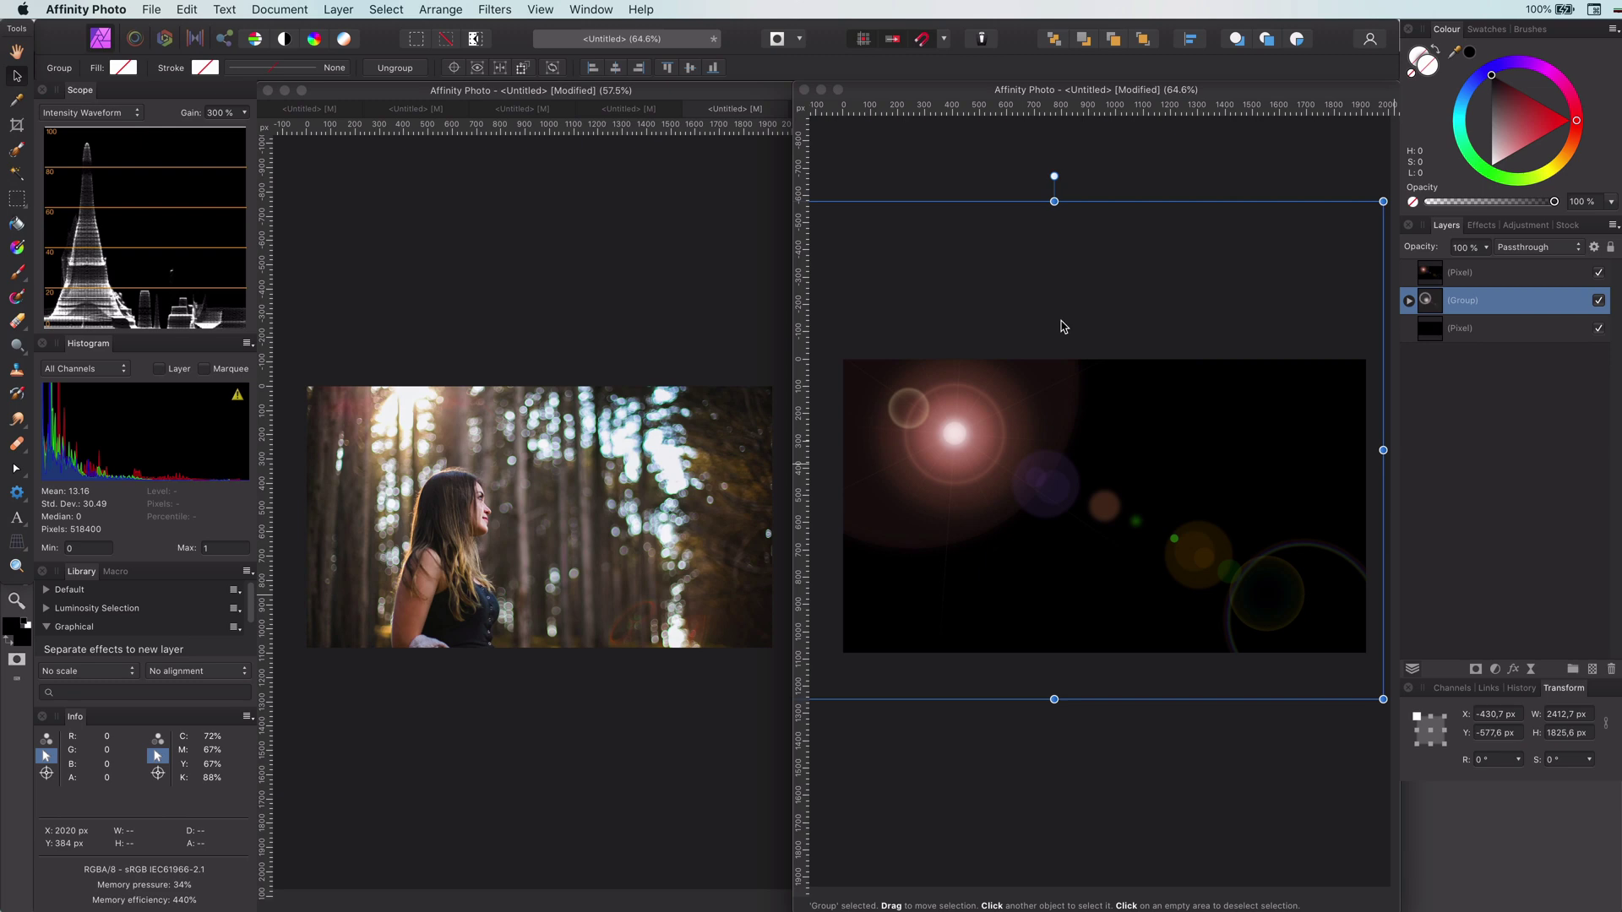
- Paste the grouped flare elements into the photo document and widen that document's window
key(super+grave)
click(18, 77)
key(super+v)
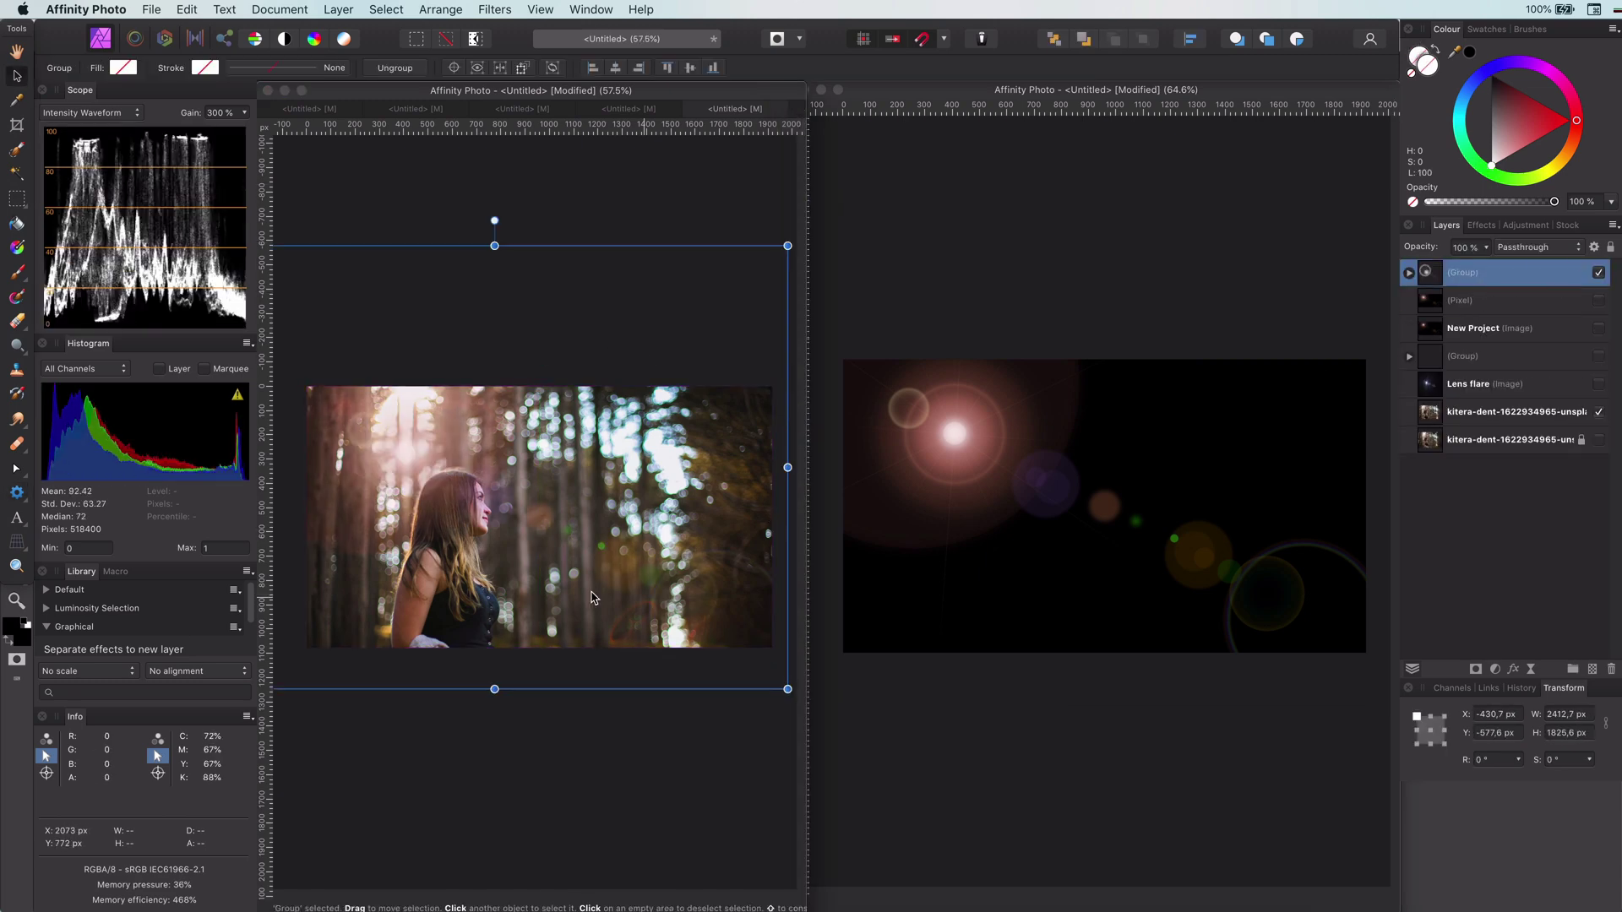
drag(807, 521, 1294, 531)
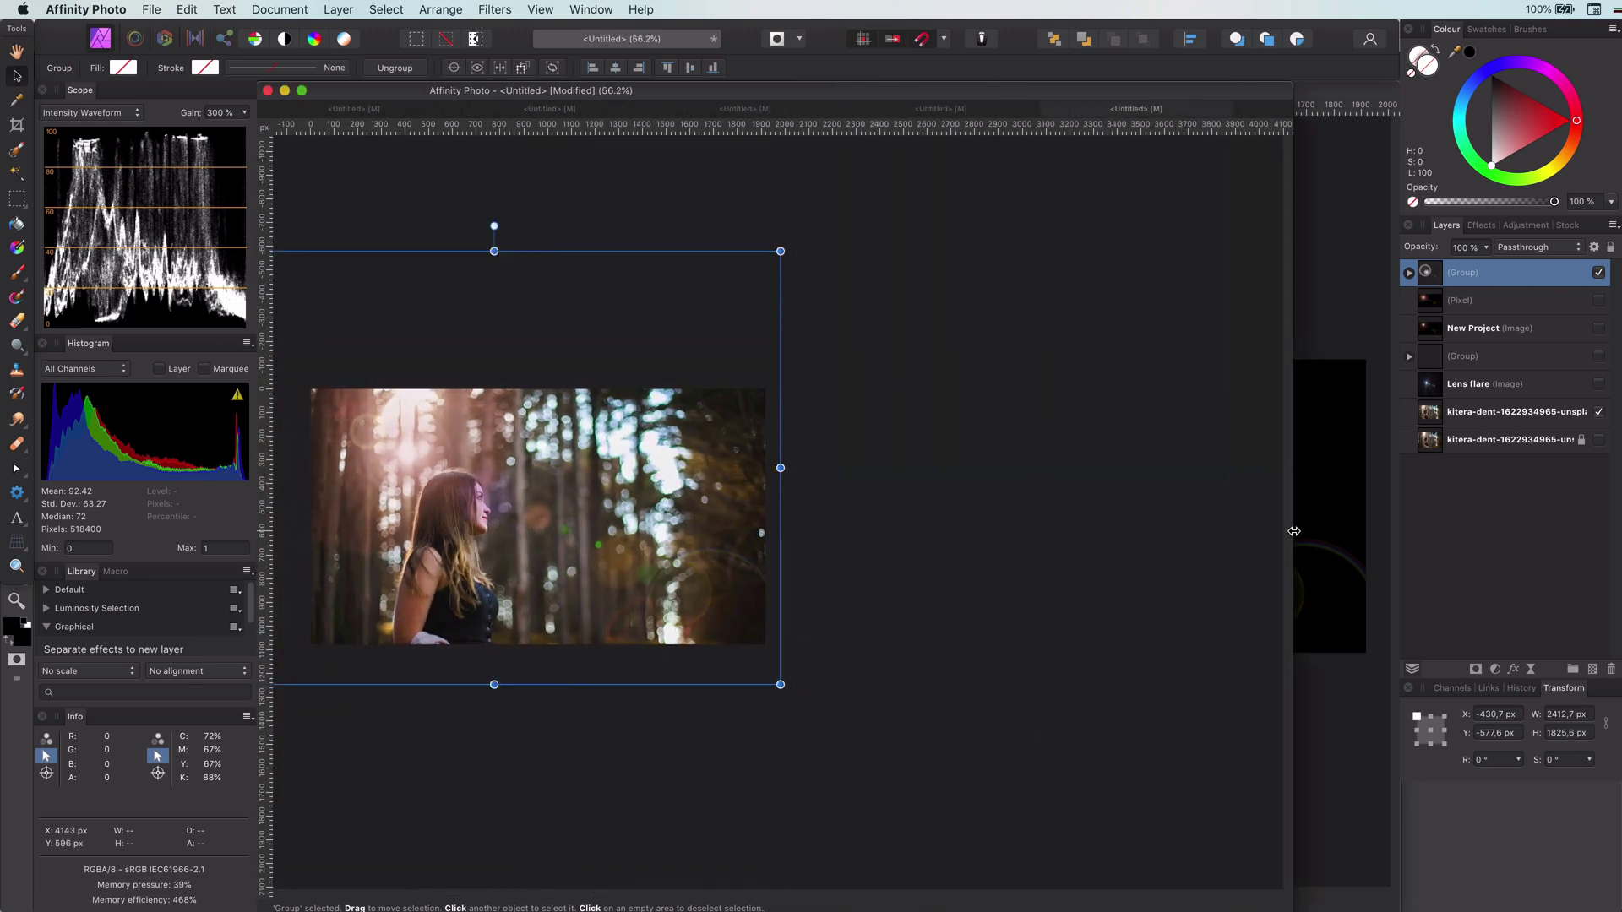
- Recolour two green ellipses inside the pasted flare group, the 86 px one light yellow-green and the 30 px one yellow
key(super+0)
click(1408, 272)
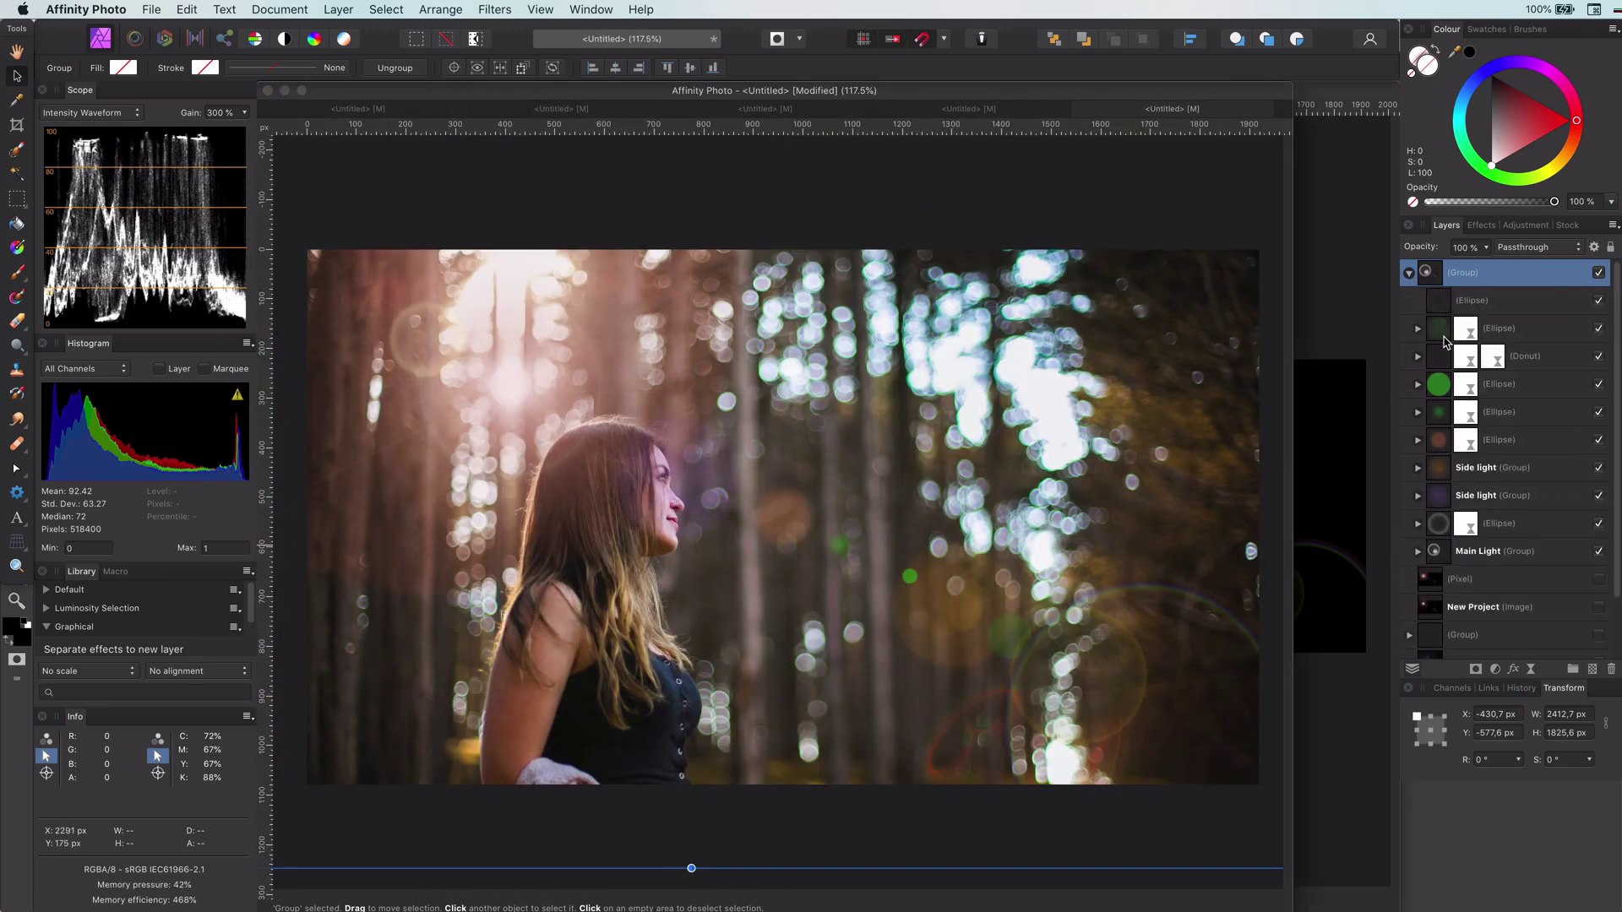
click(1440, 338)
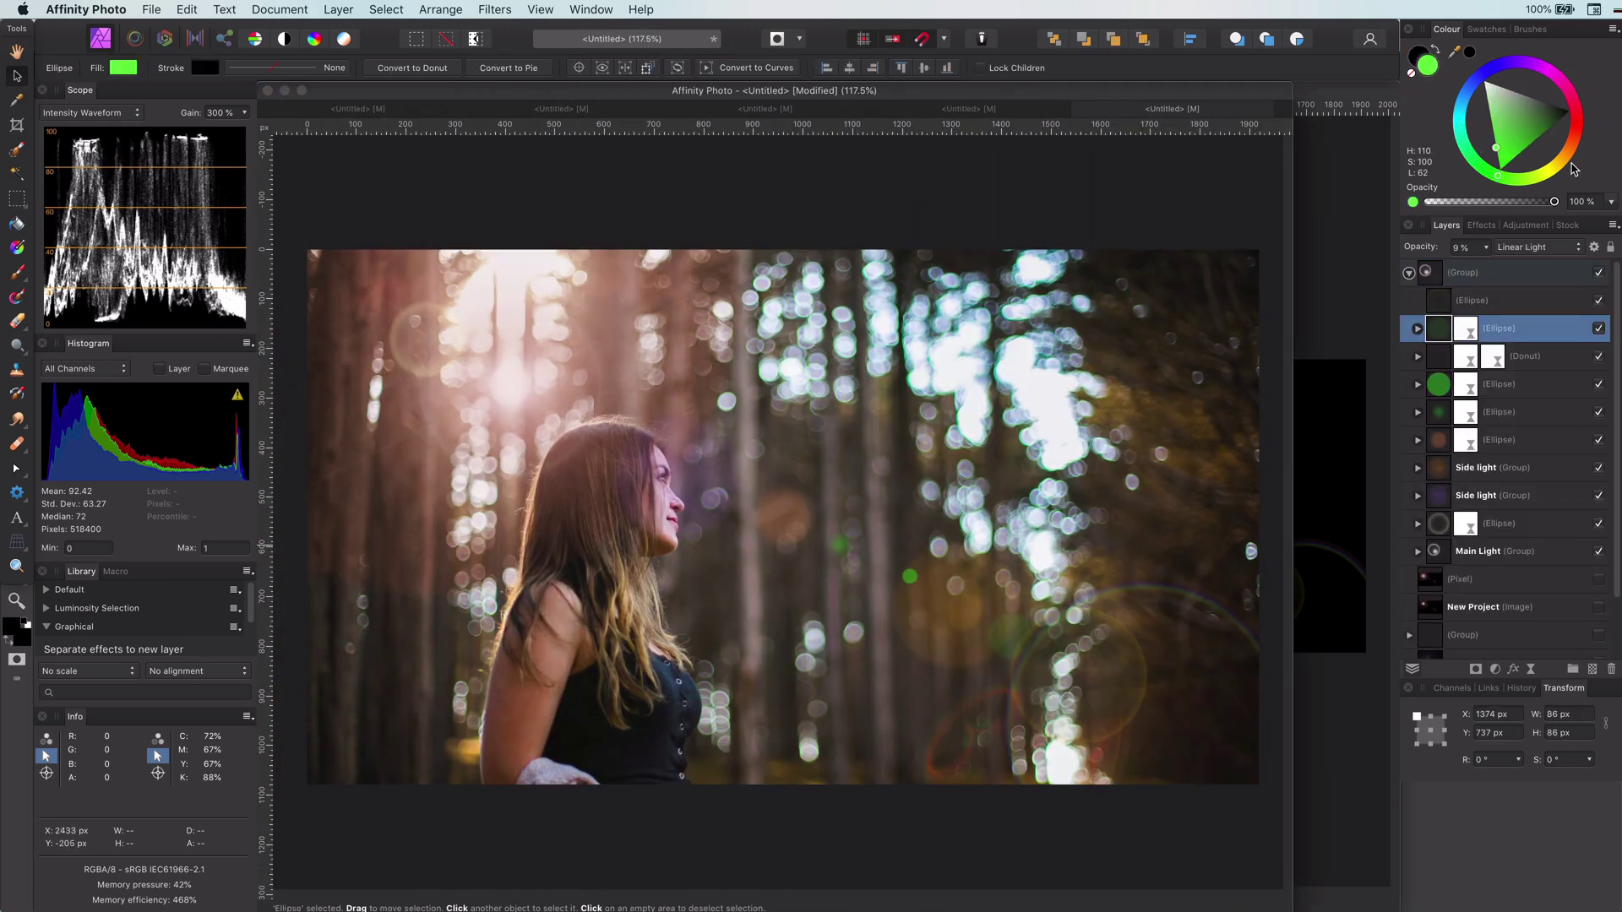
click(1444, 390)
click(1568, 152)
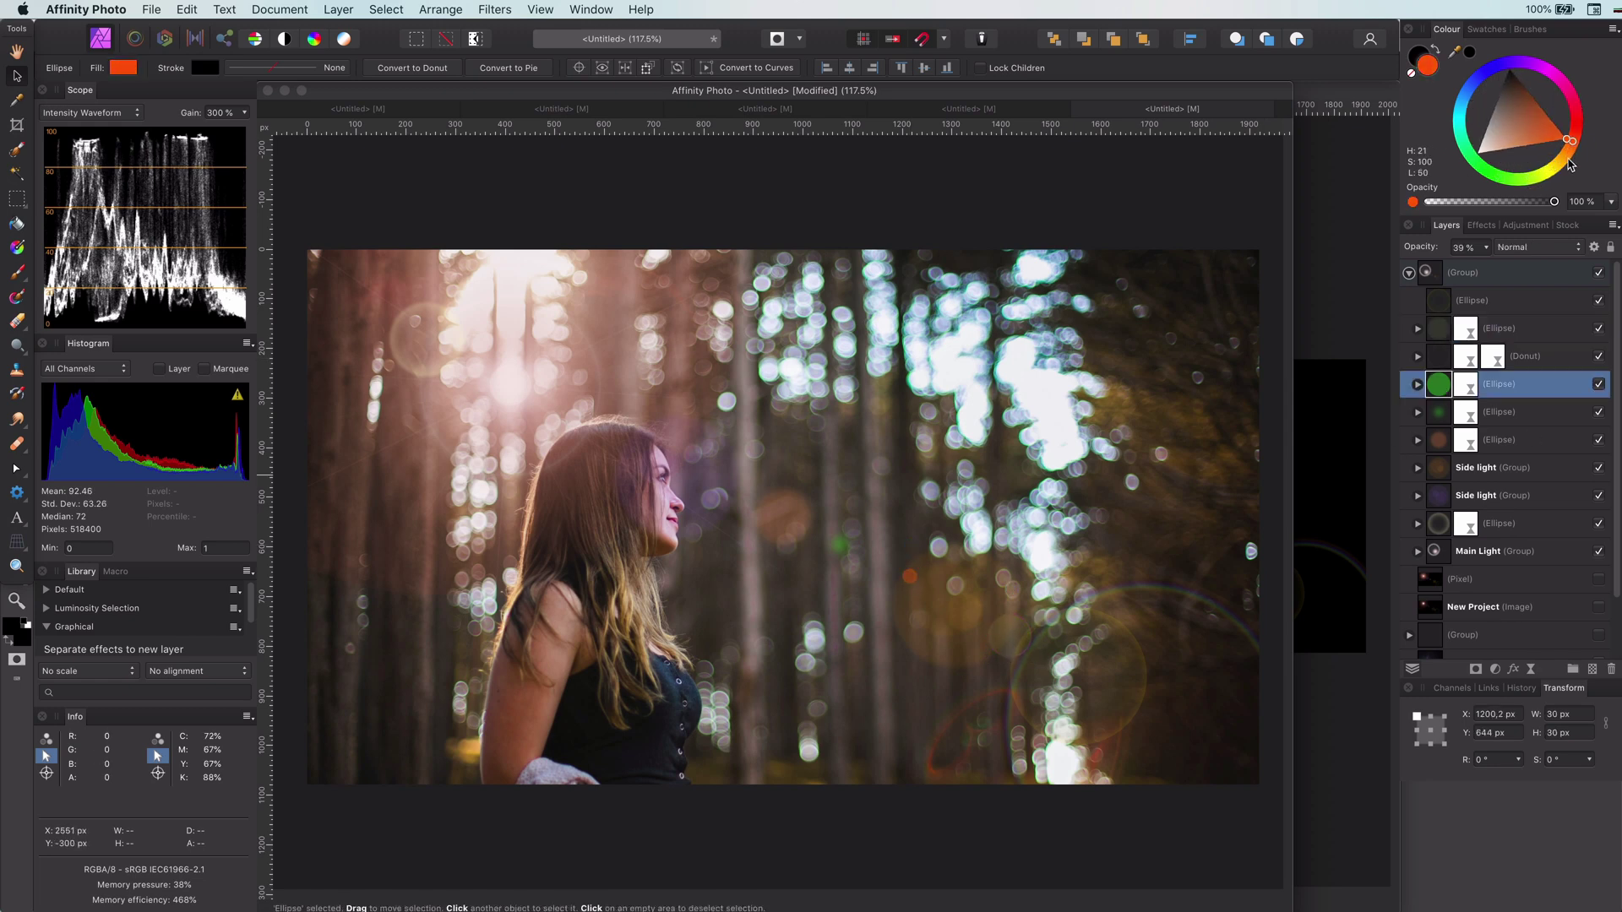
drag(1568, 159, 1557, 164)
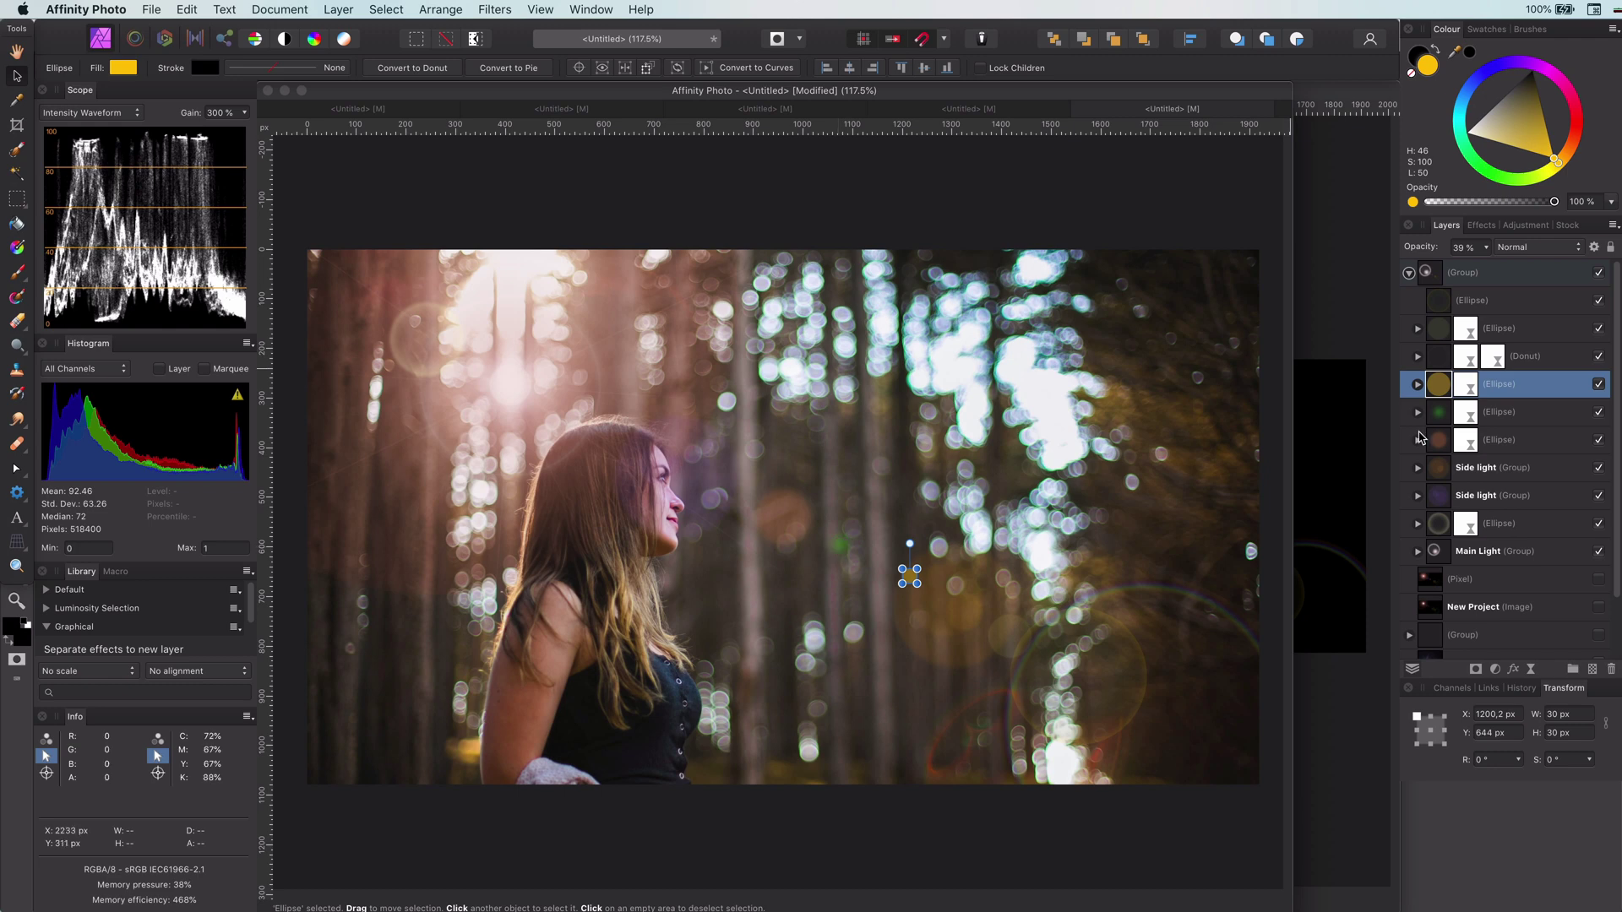
- Expand the nested Main Light groups and adjust the main light's glow and its Gaussian Blur radius
click(1427, 580)
scroll(1506, 610, down, 3)
click(1426, 559)
click(1455, 587)
drag(530, 406, 579, 454)
double_click(1483, 587)
drag(778, 836, 840, 836)
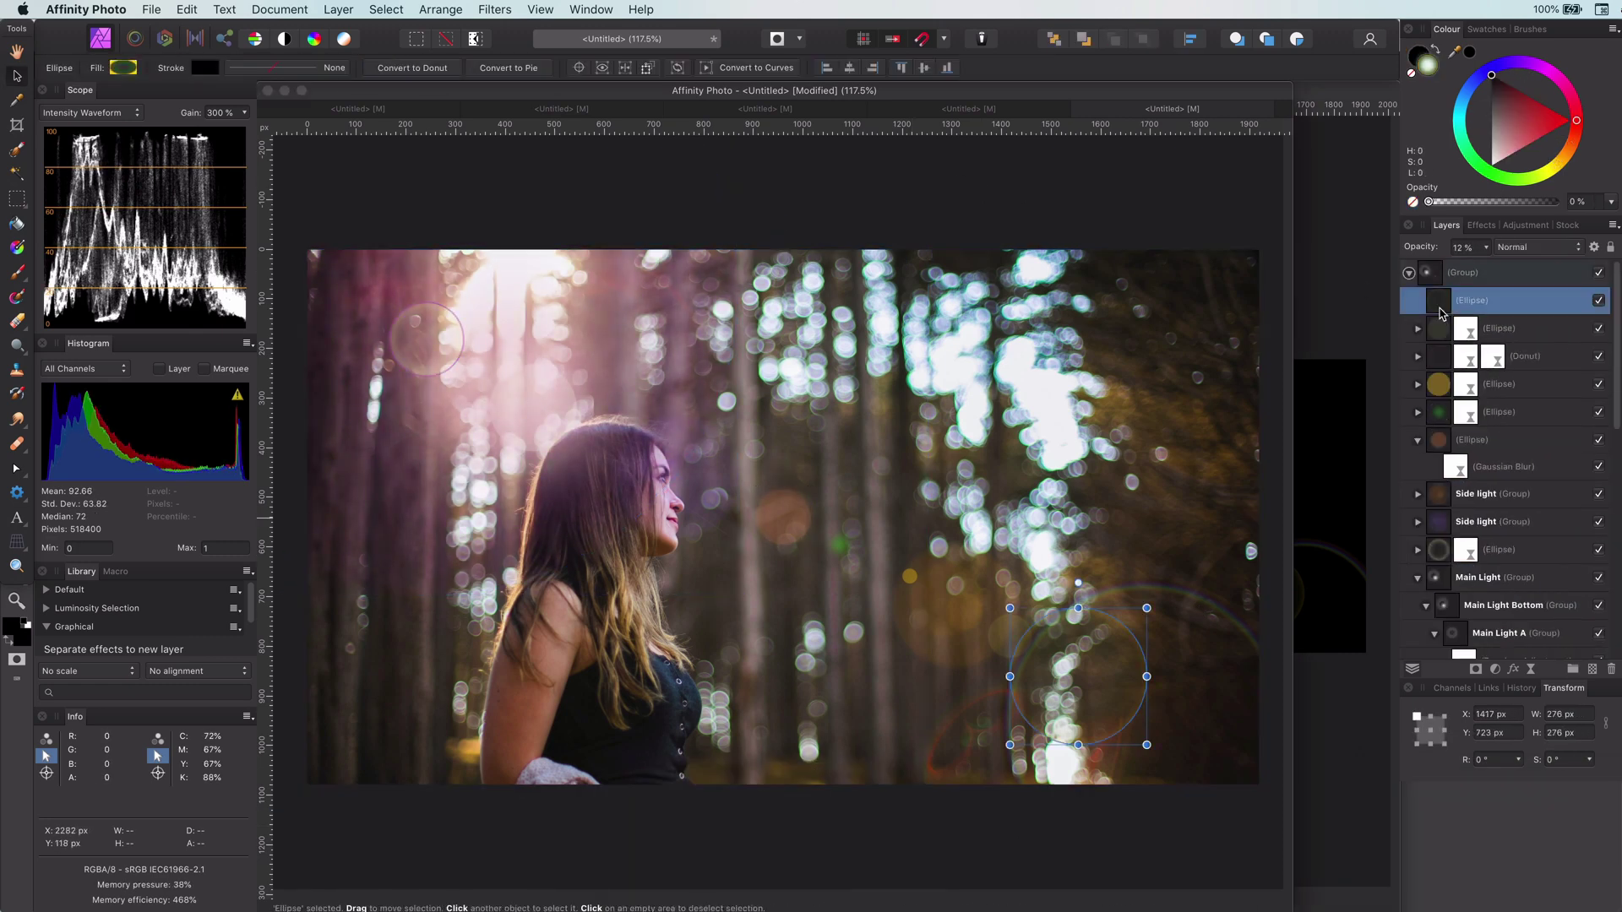
- Turn off the donut's Gaussian Blur, then adjust its Lens Blur and the flare group's blend mode
click(1486, 385)
click(1494, 409)
click(1597, 382)
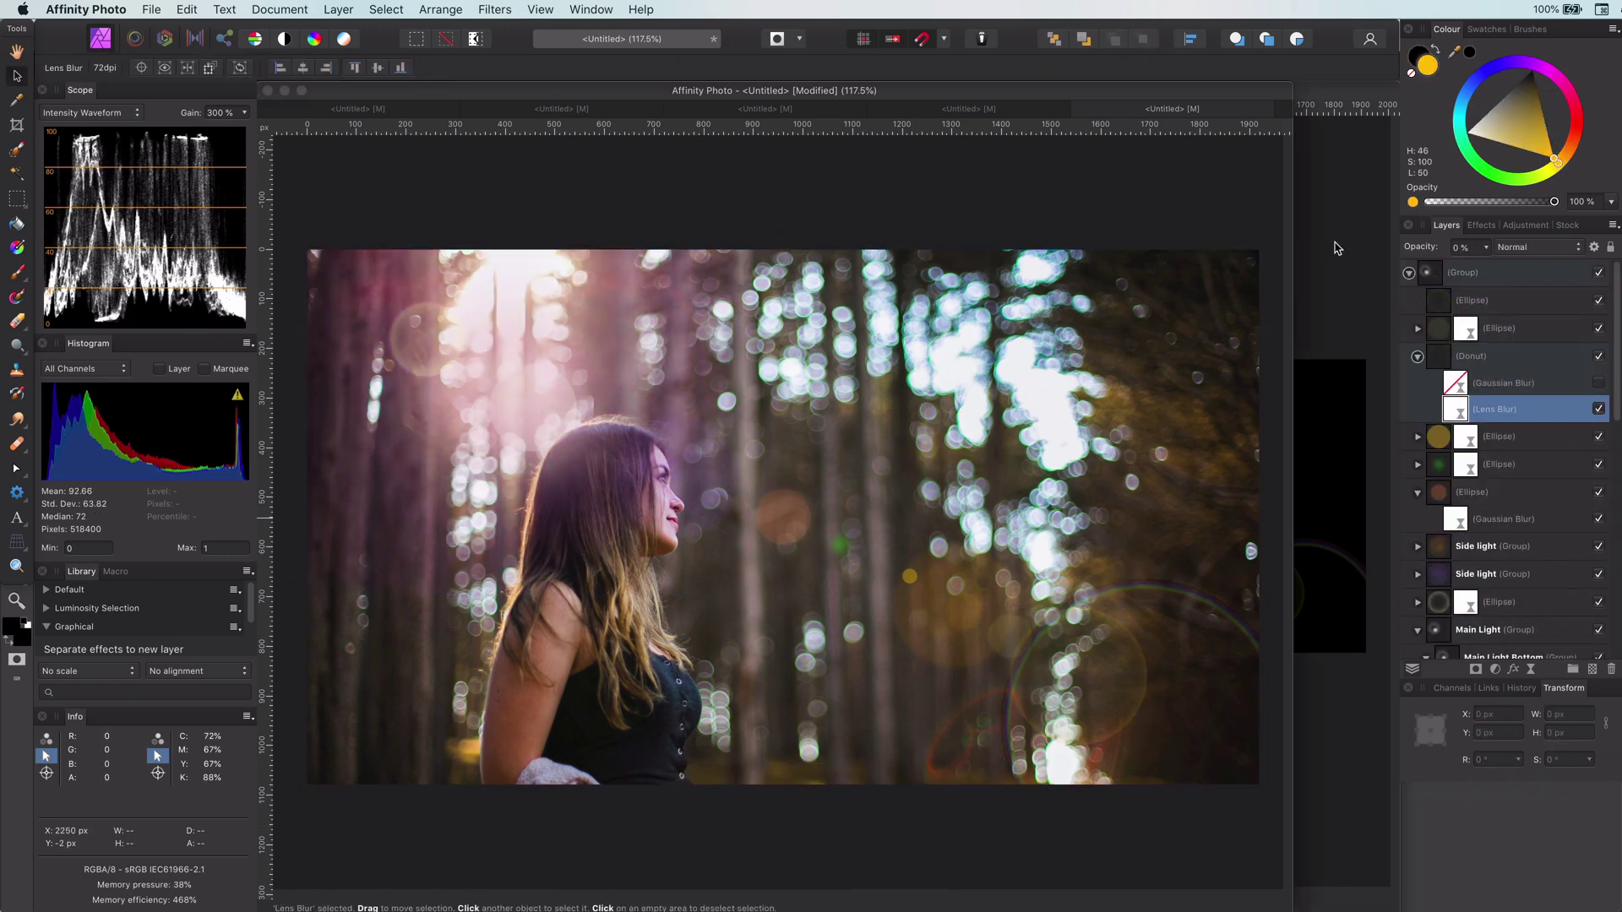
click(797, 829)
double_click(890, 742)
click(895, 826)
click(1462, 274)
click(1537, 247)
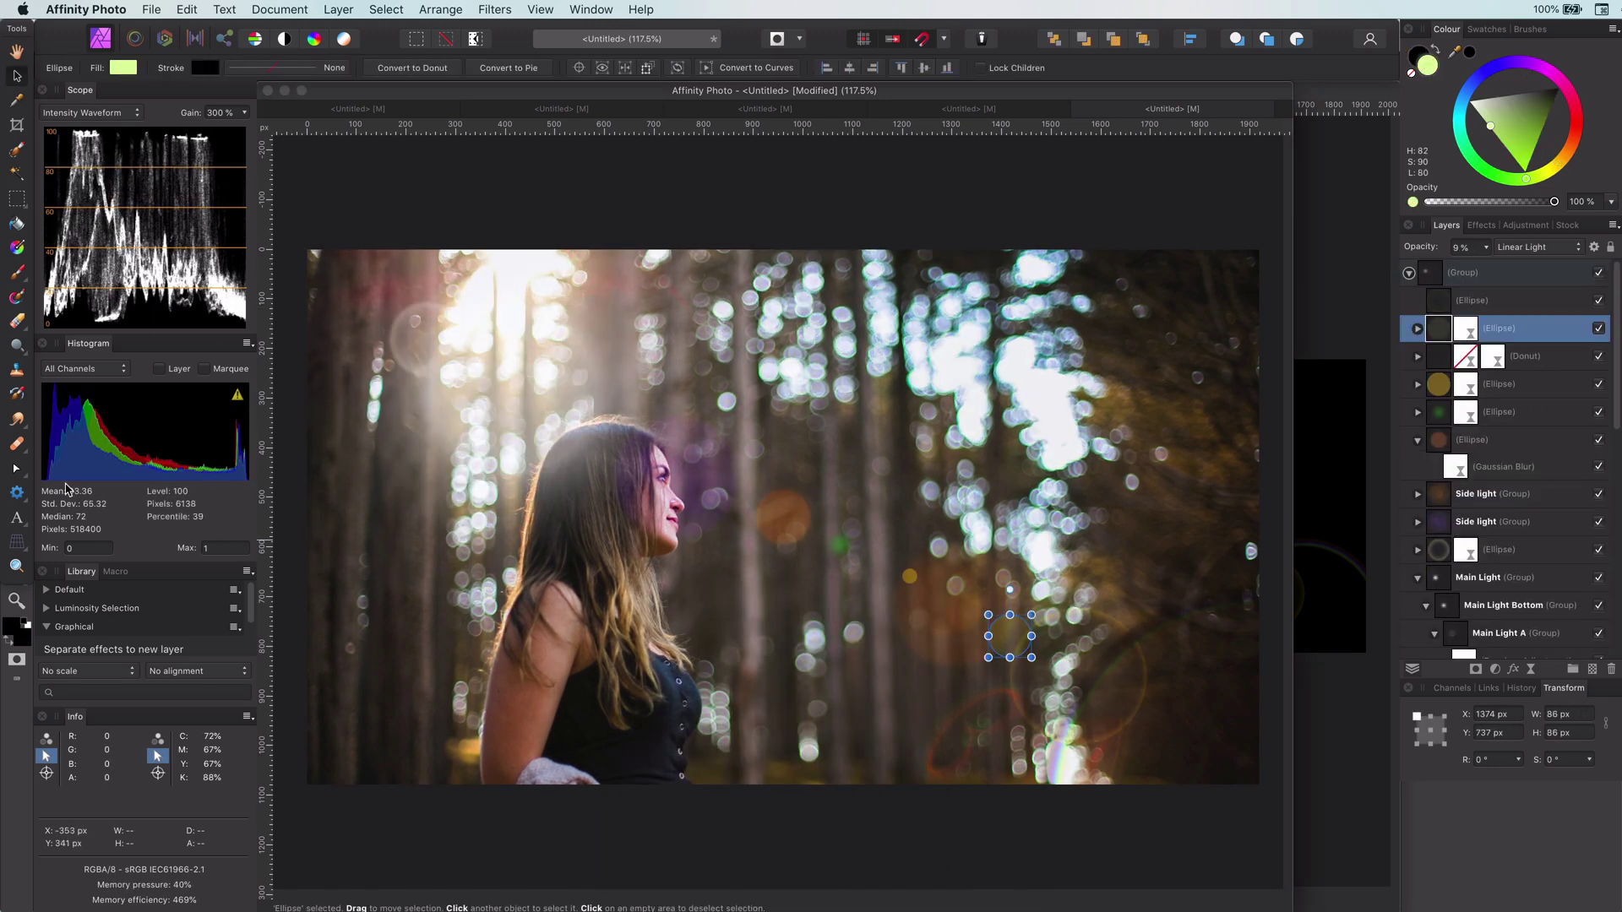
- Draw polygon flares beside the woman's head, colour them yellowish and pink, and give them live Gaussian Blur filters
click(1531, 669)
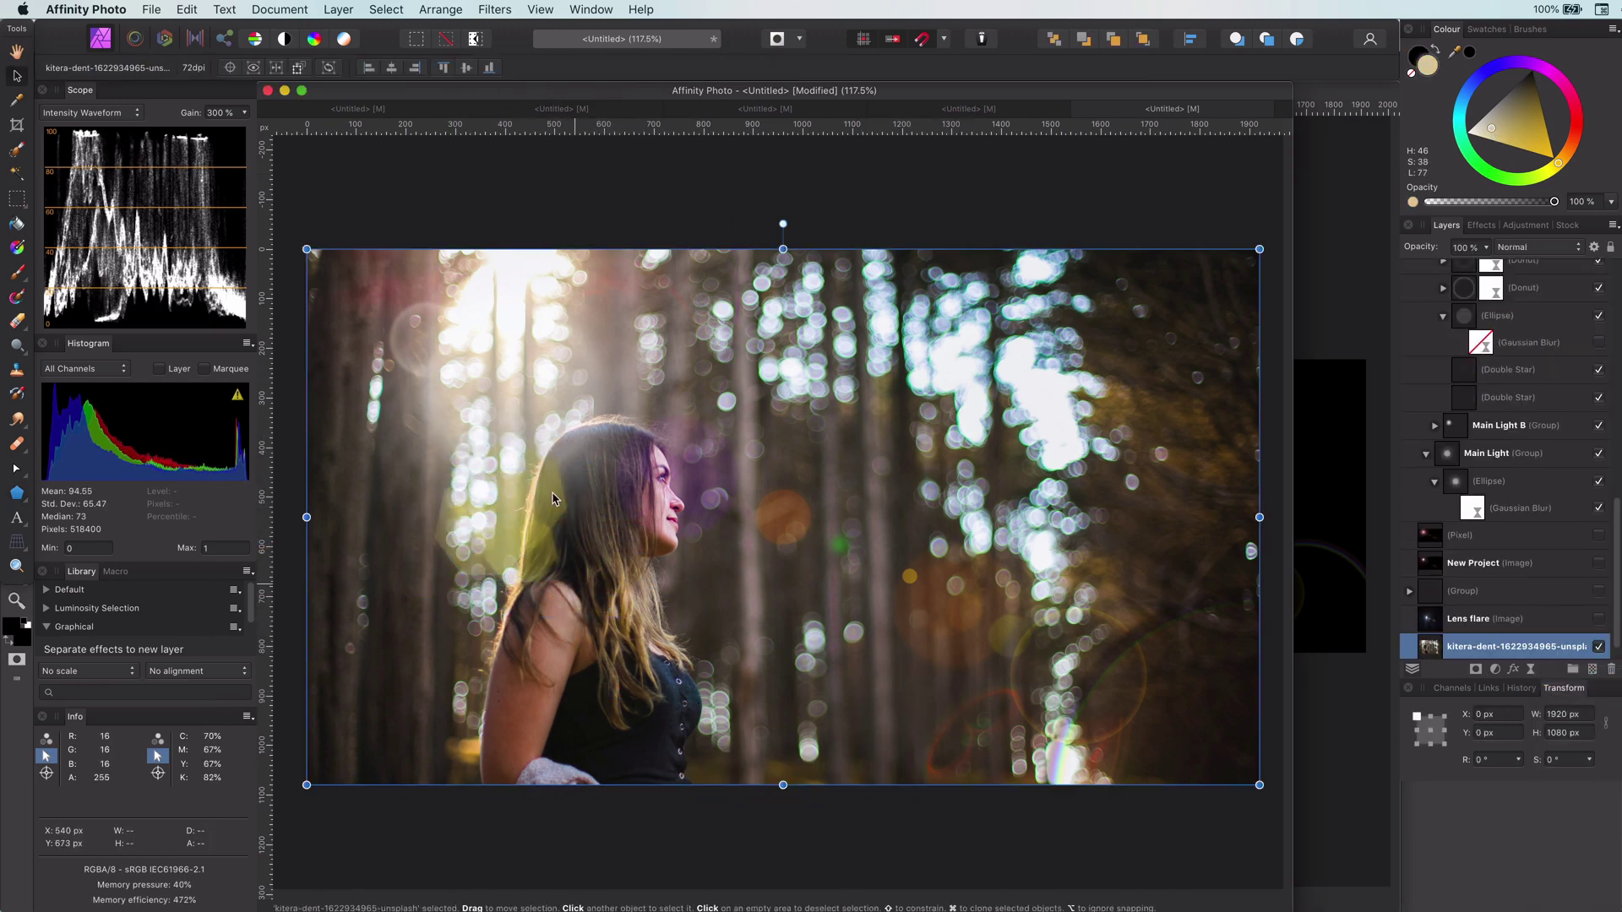
click(1576, 127)
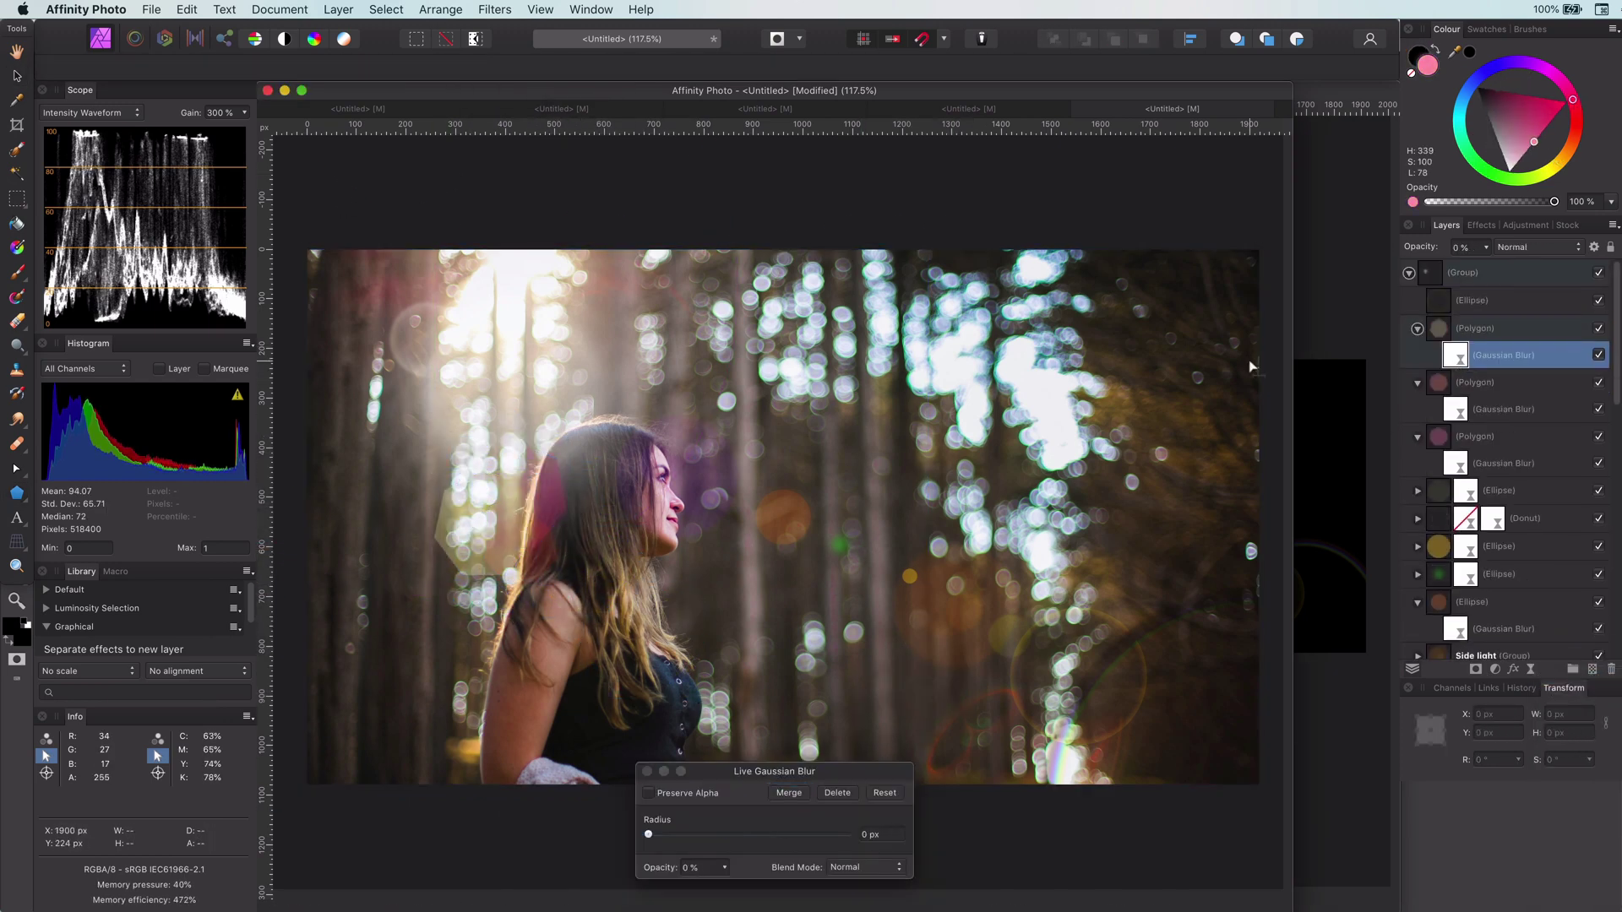